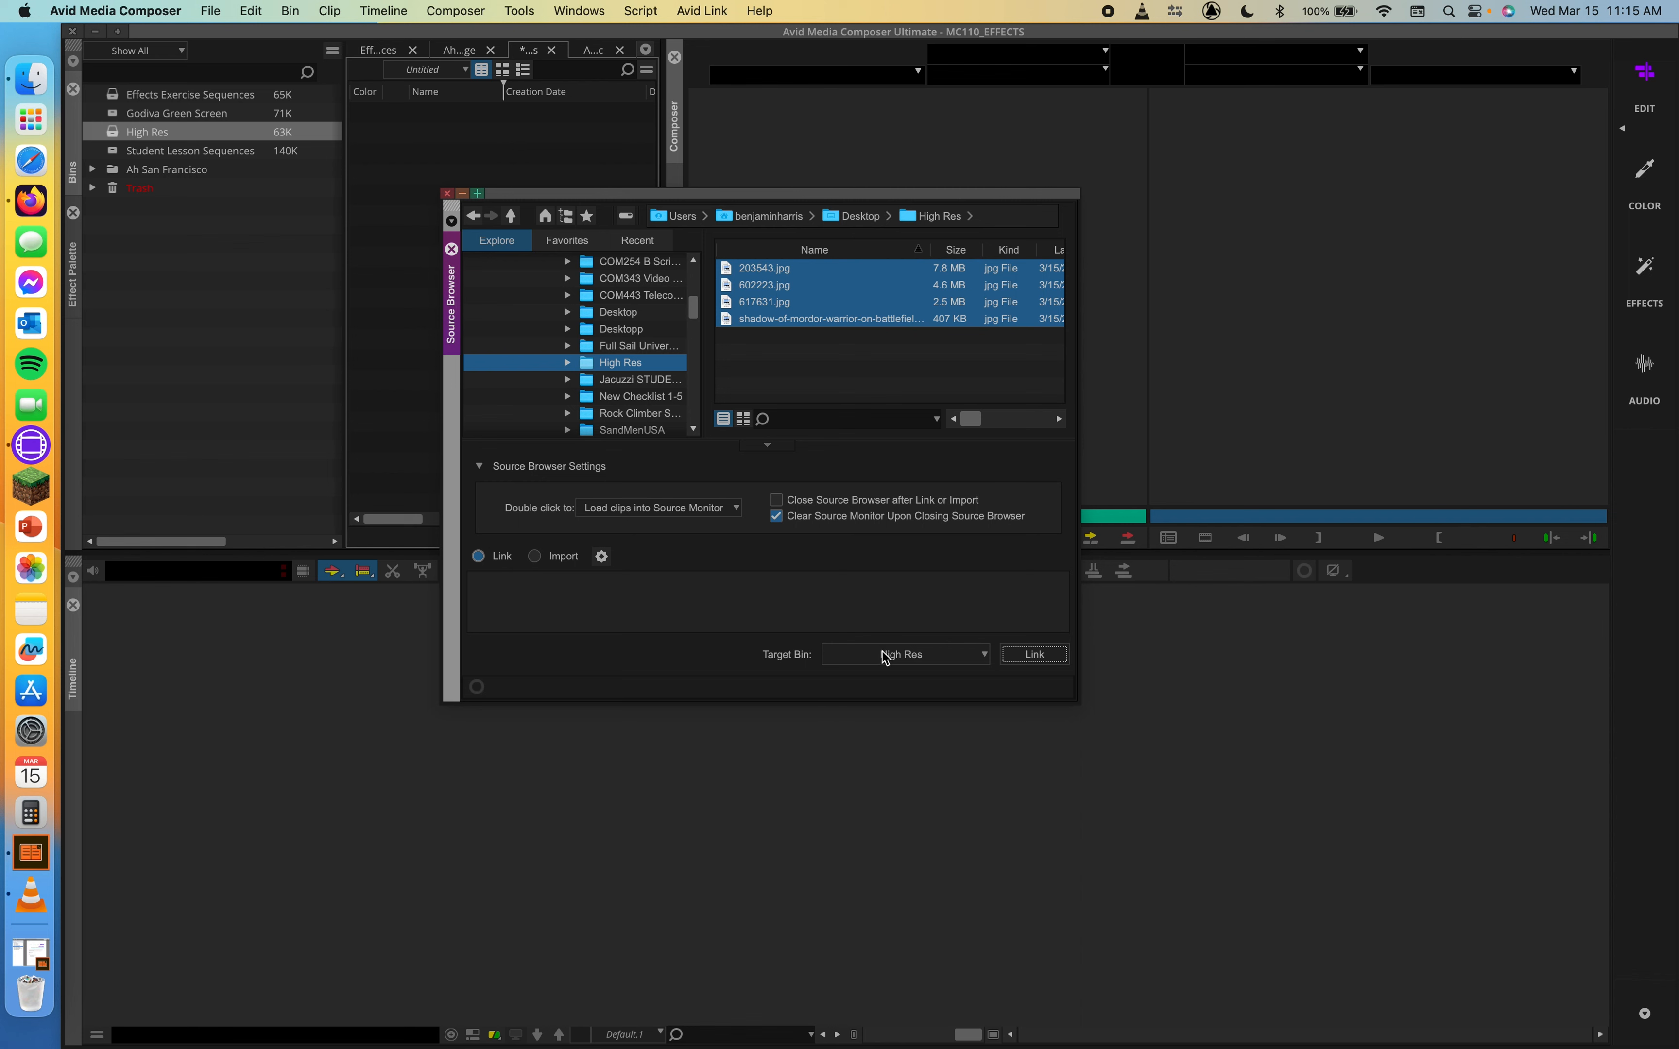
# Link the four selected JPG images into the High Res bin and close the Source Browser
pyautogui.click(1049, 655)
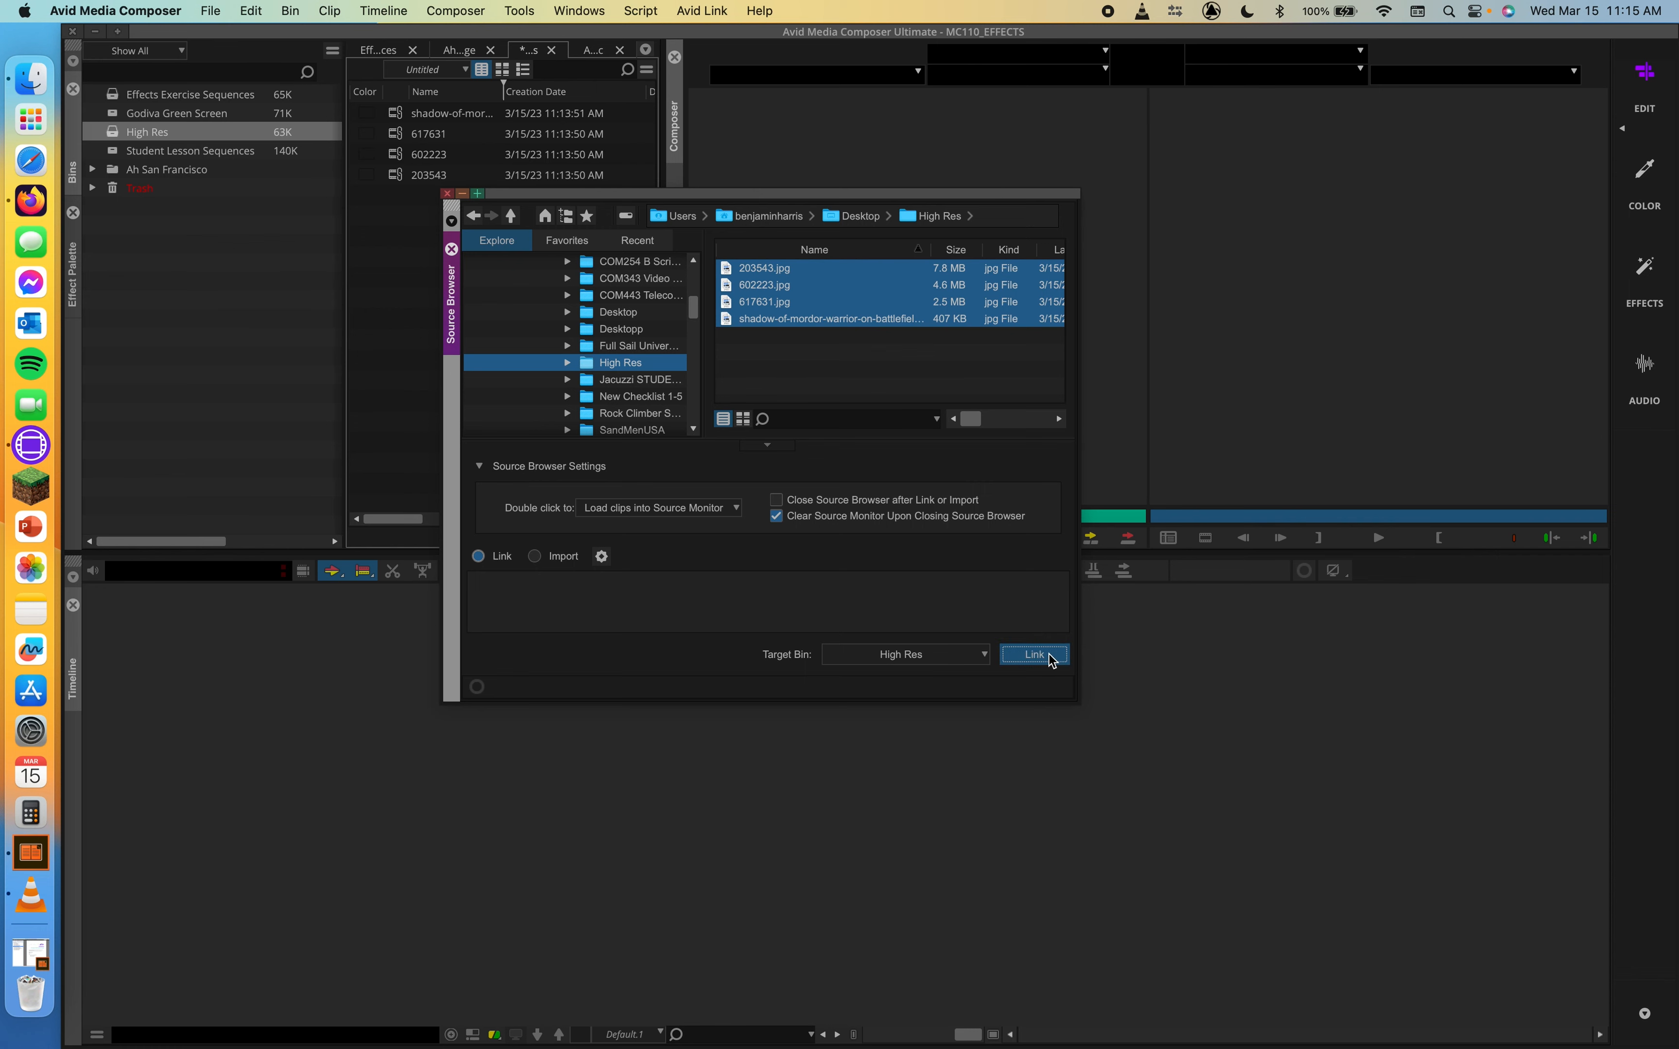
pyautogui.click(446, 194)
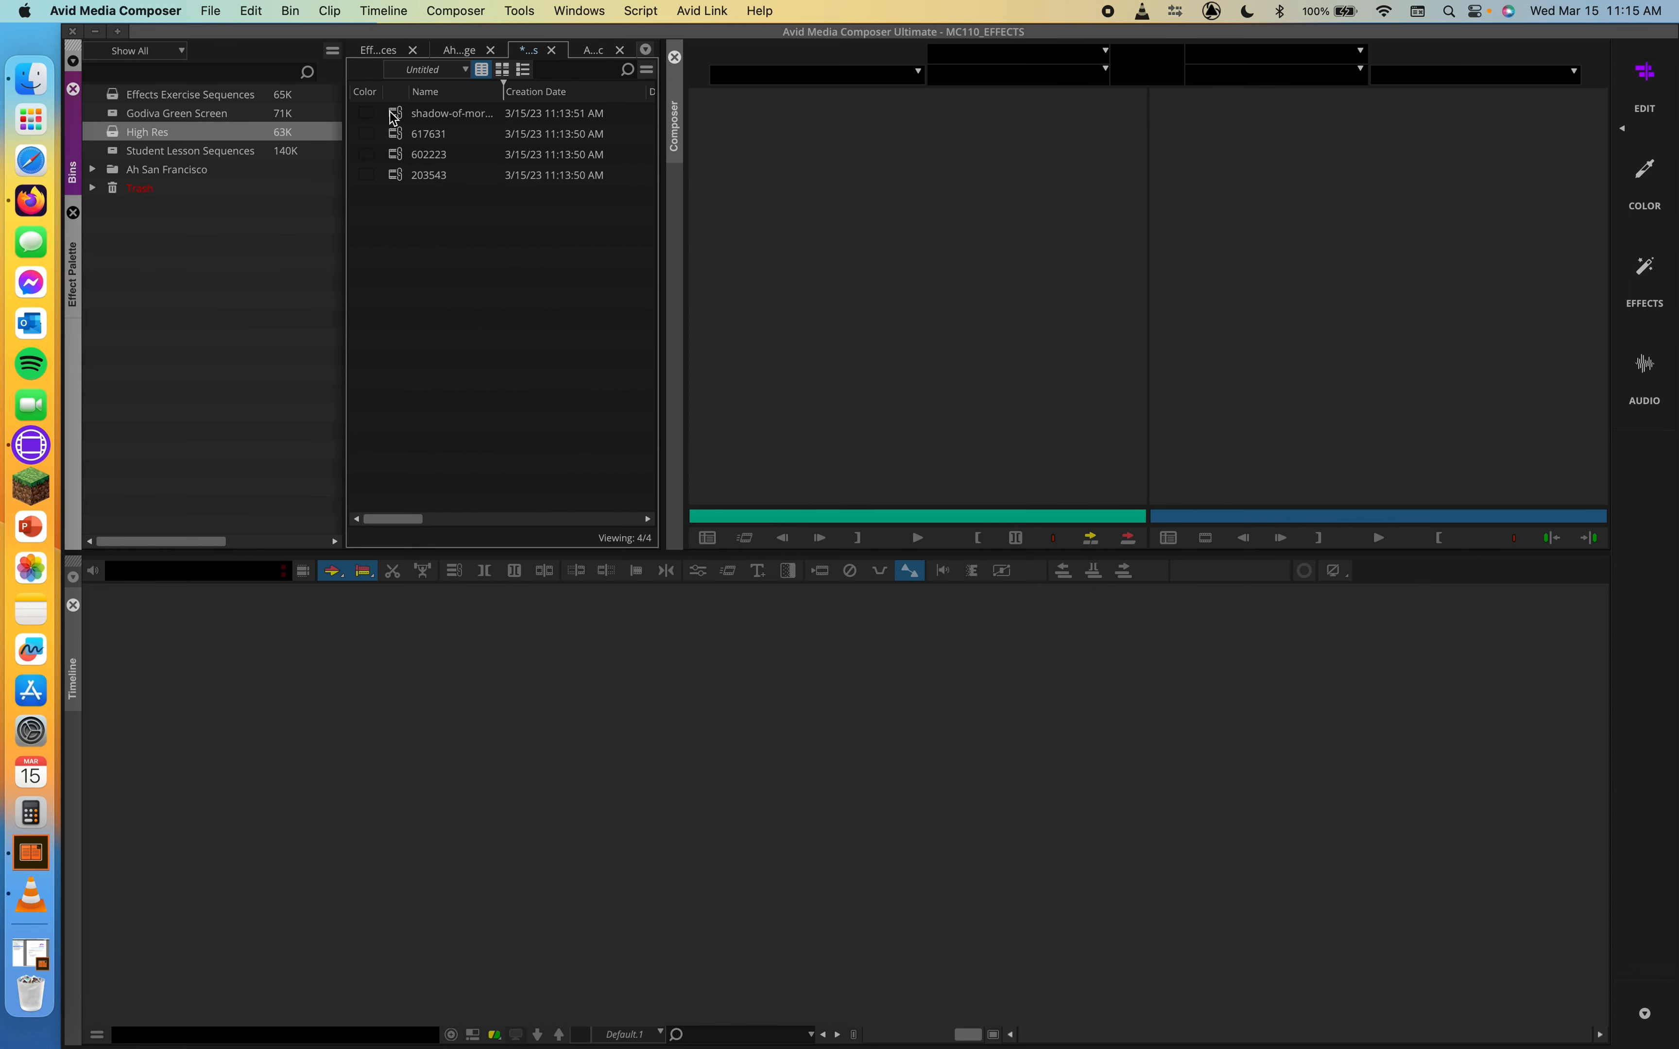
# Load each linked image clip into the source monitor to preview it
pyautogui.doubleClick(390, 113)
pyautogui.doubleClick(400, 135)
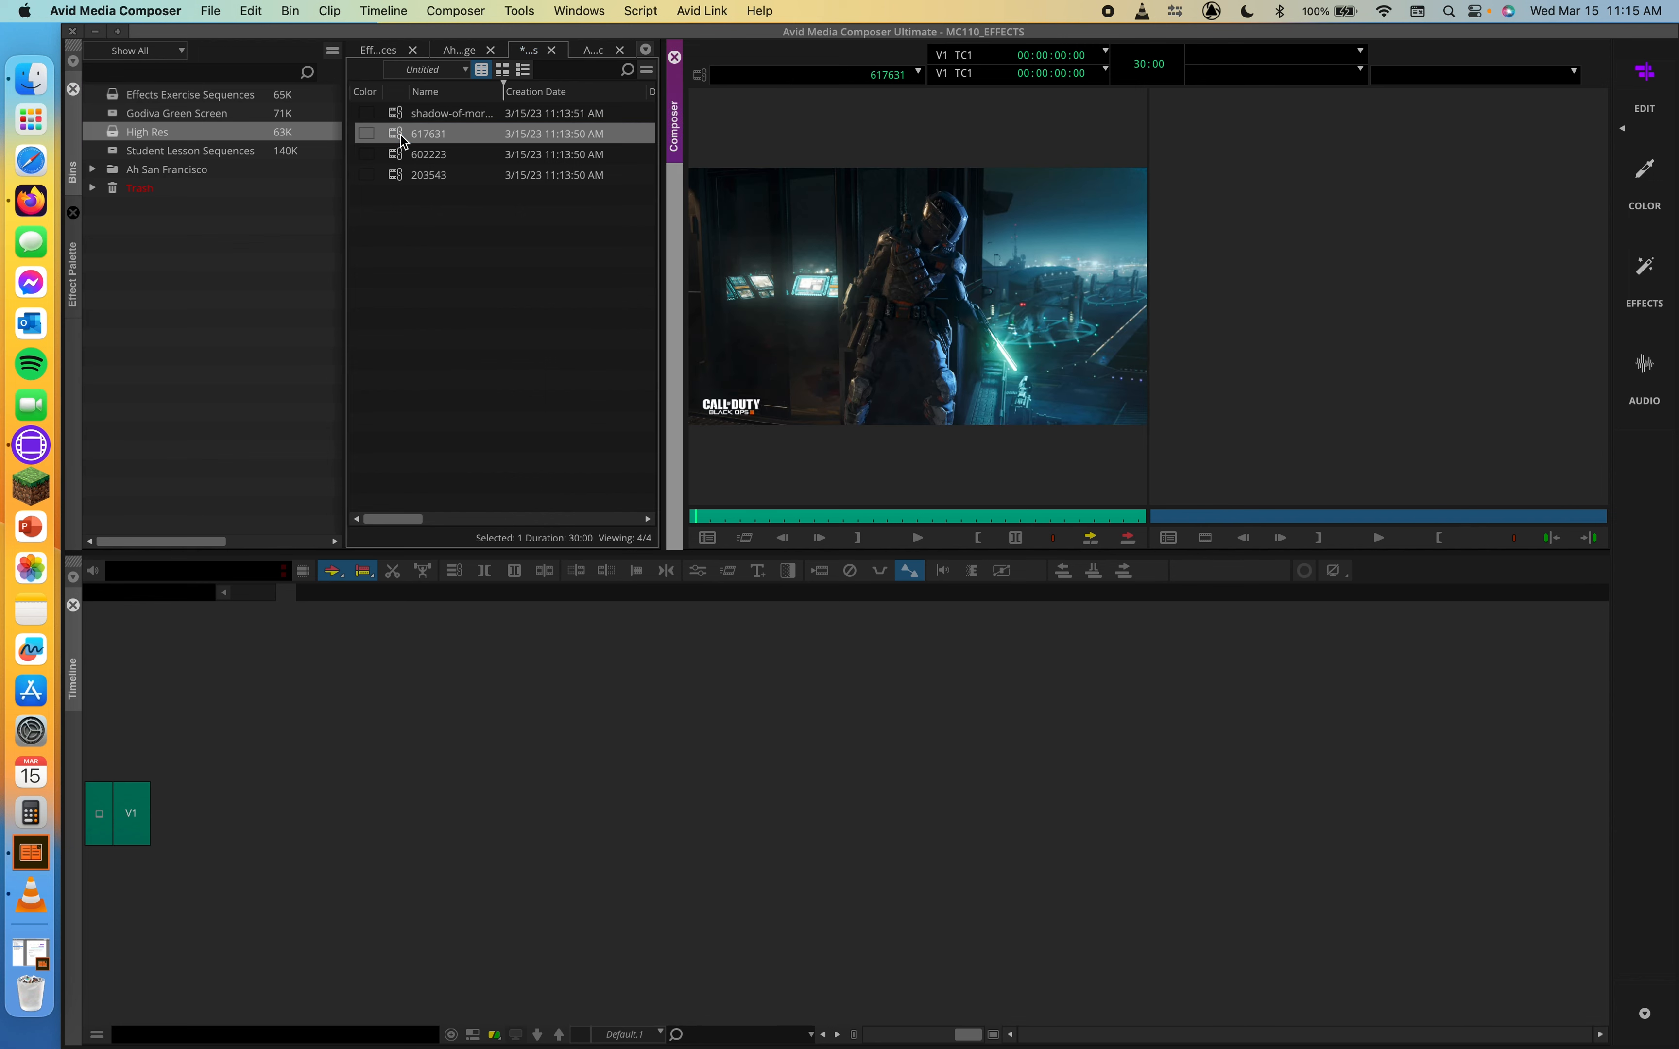
pyautogui.click(402, 154)
pyautogui.doubleClick(402, 154)
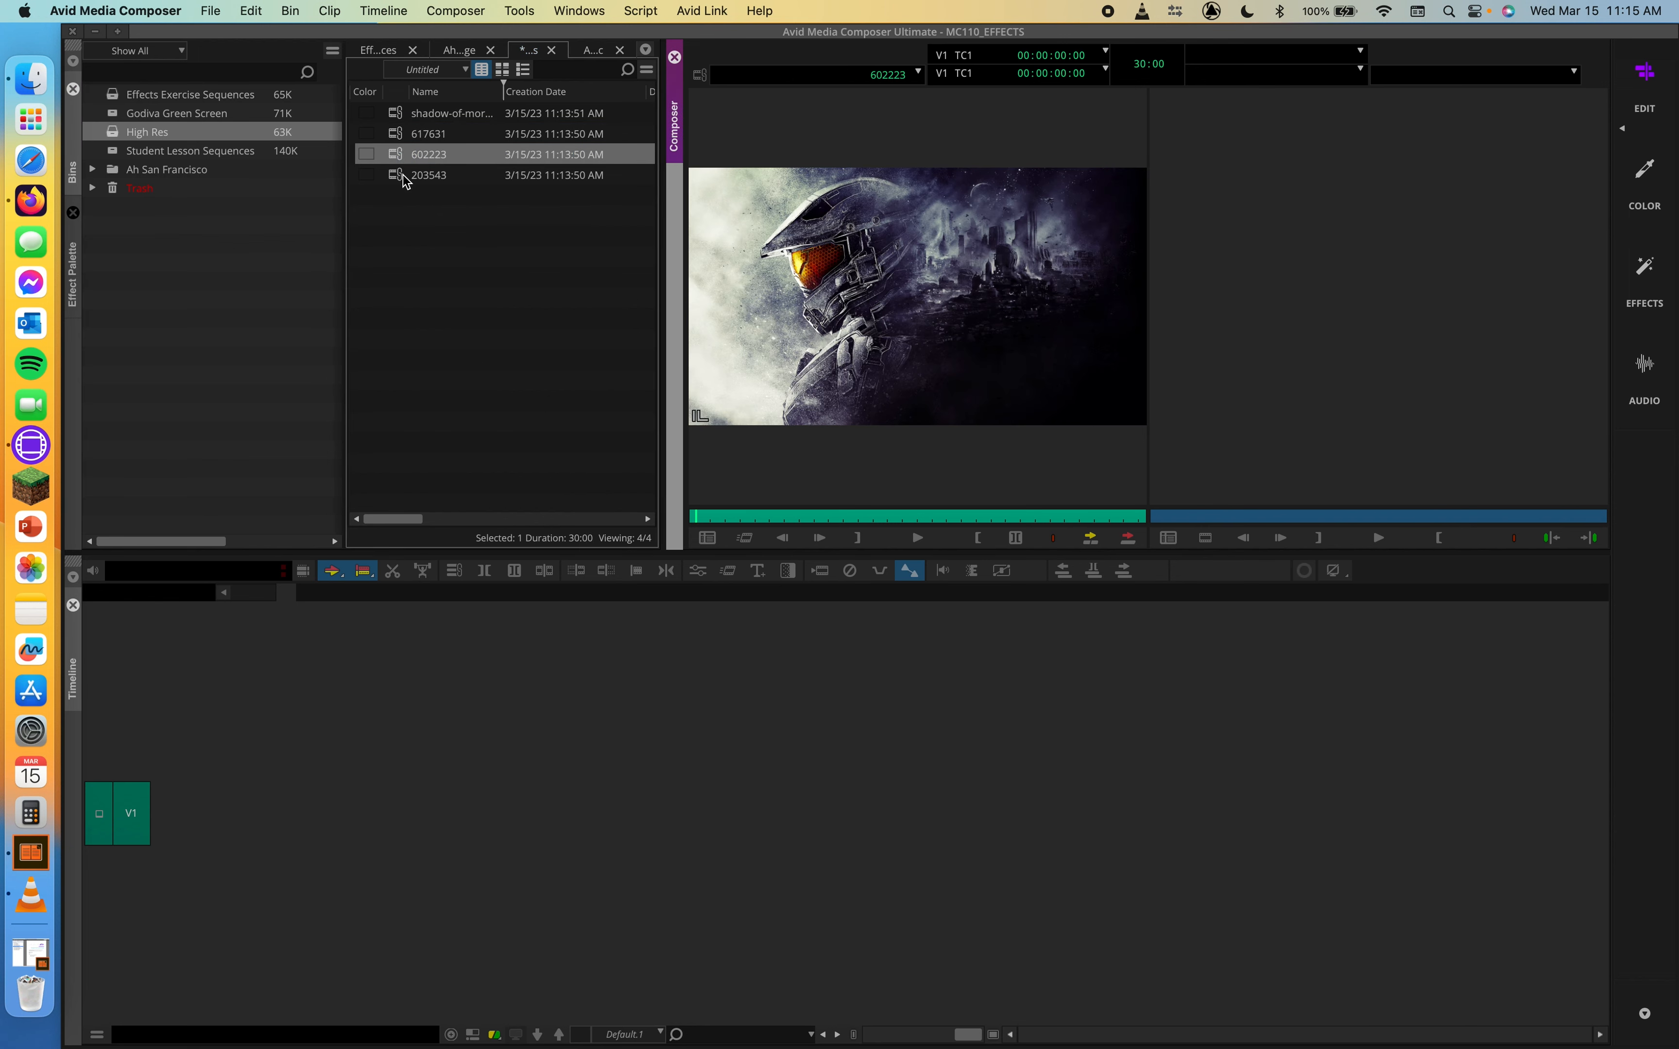
pyautogui.click(402, 175)
pyautogui.doubleClick(402, 176)
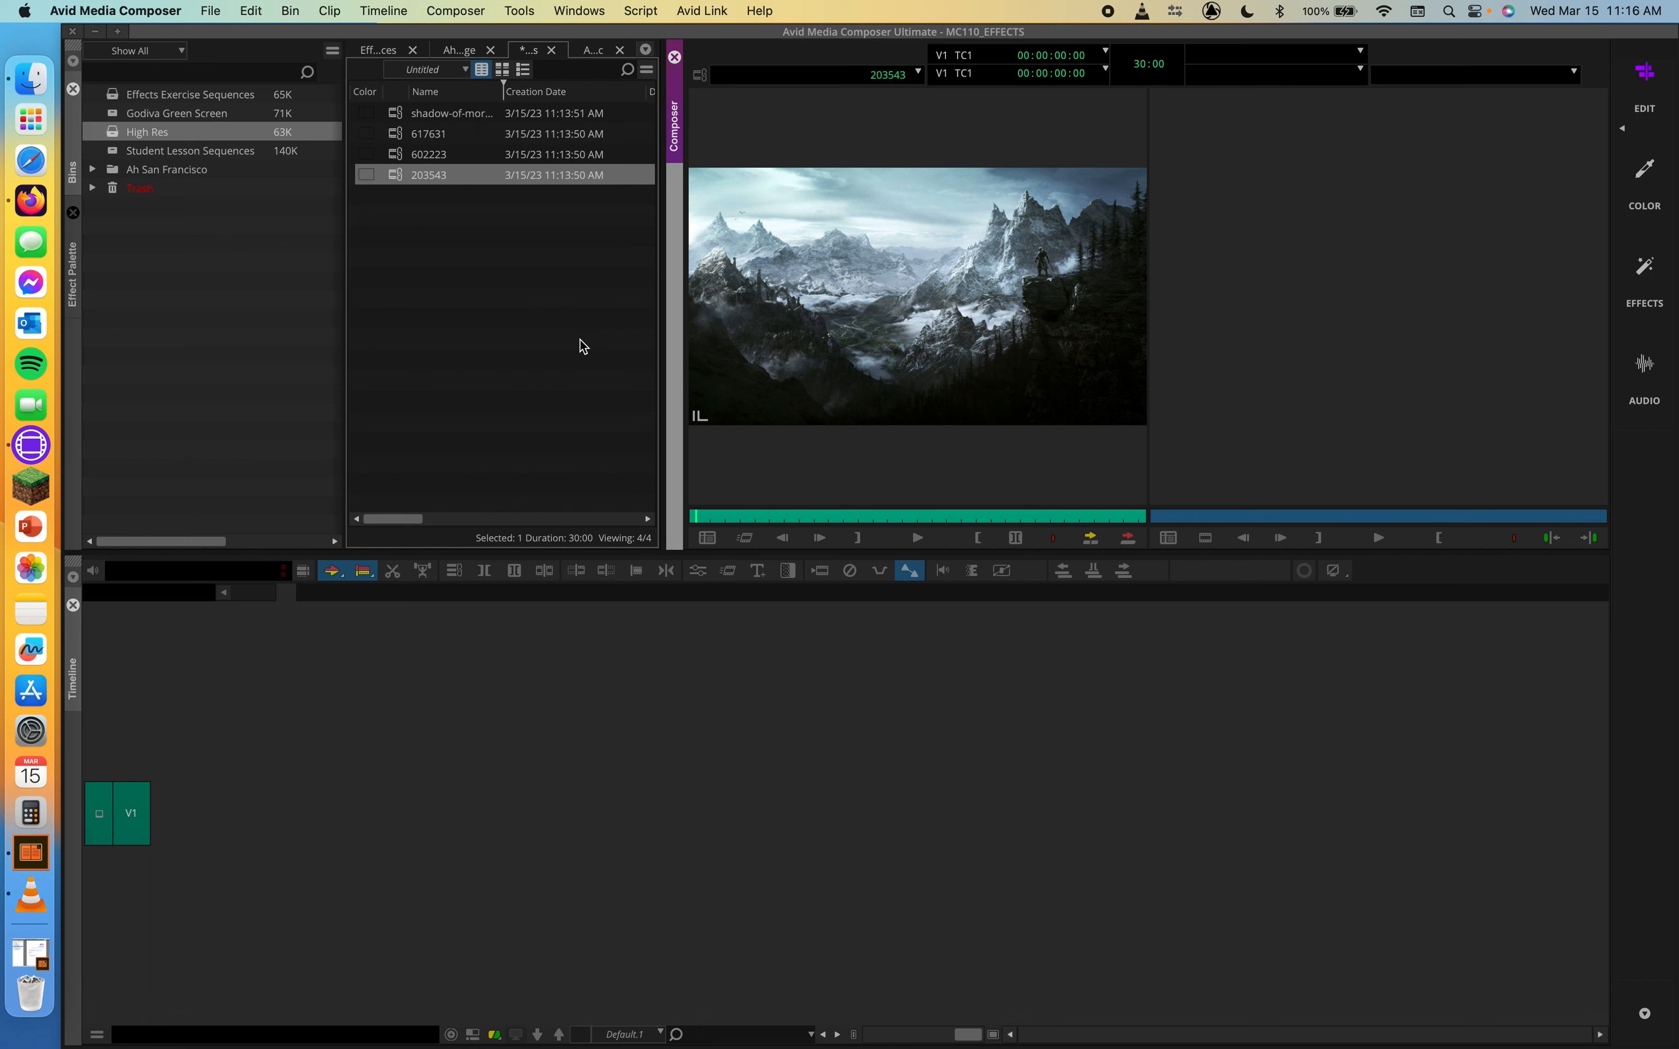
# Load clip 617631 into the source monitor and open Consolidate/Transcode for it
pyautogui.click(430, 133)
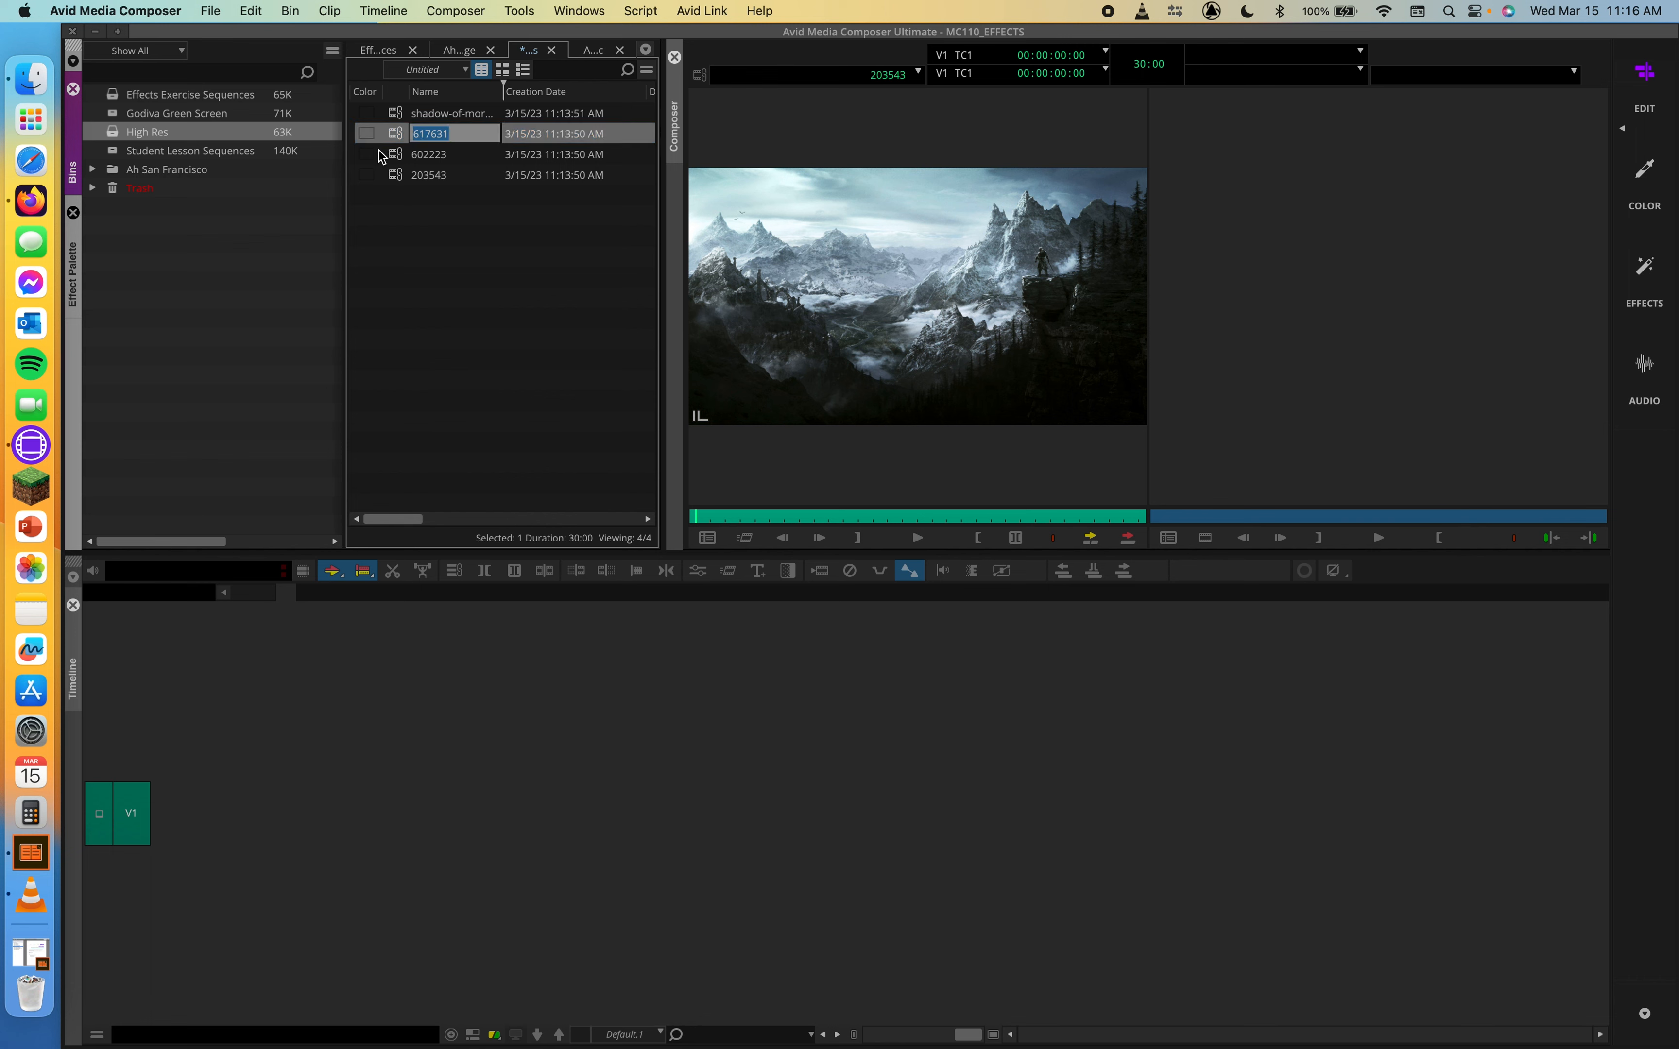
pyautogui.doubleClick(400, 156)
pyautogui.click(400, 135)
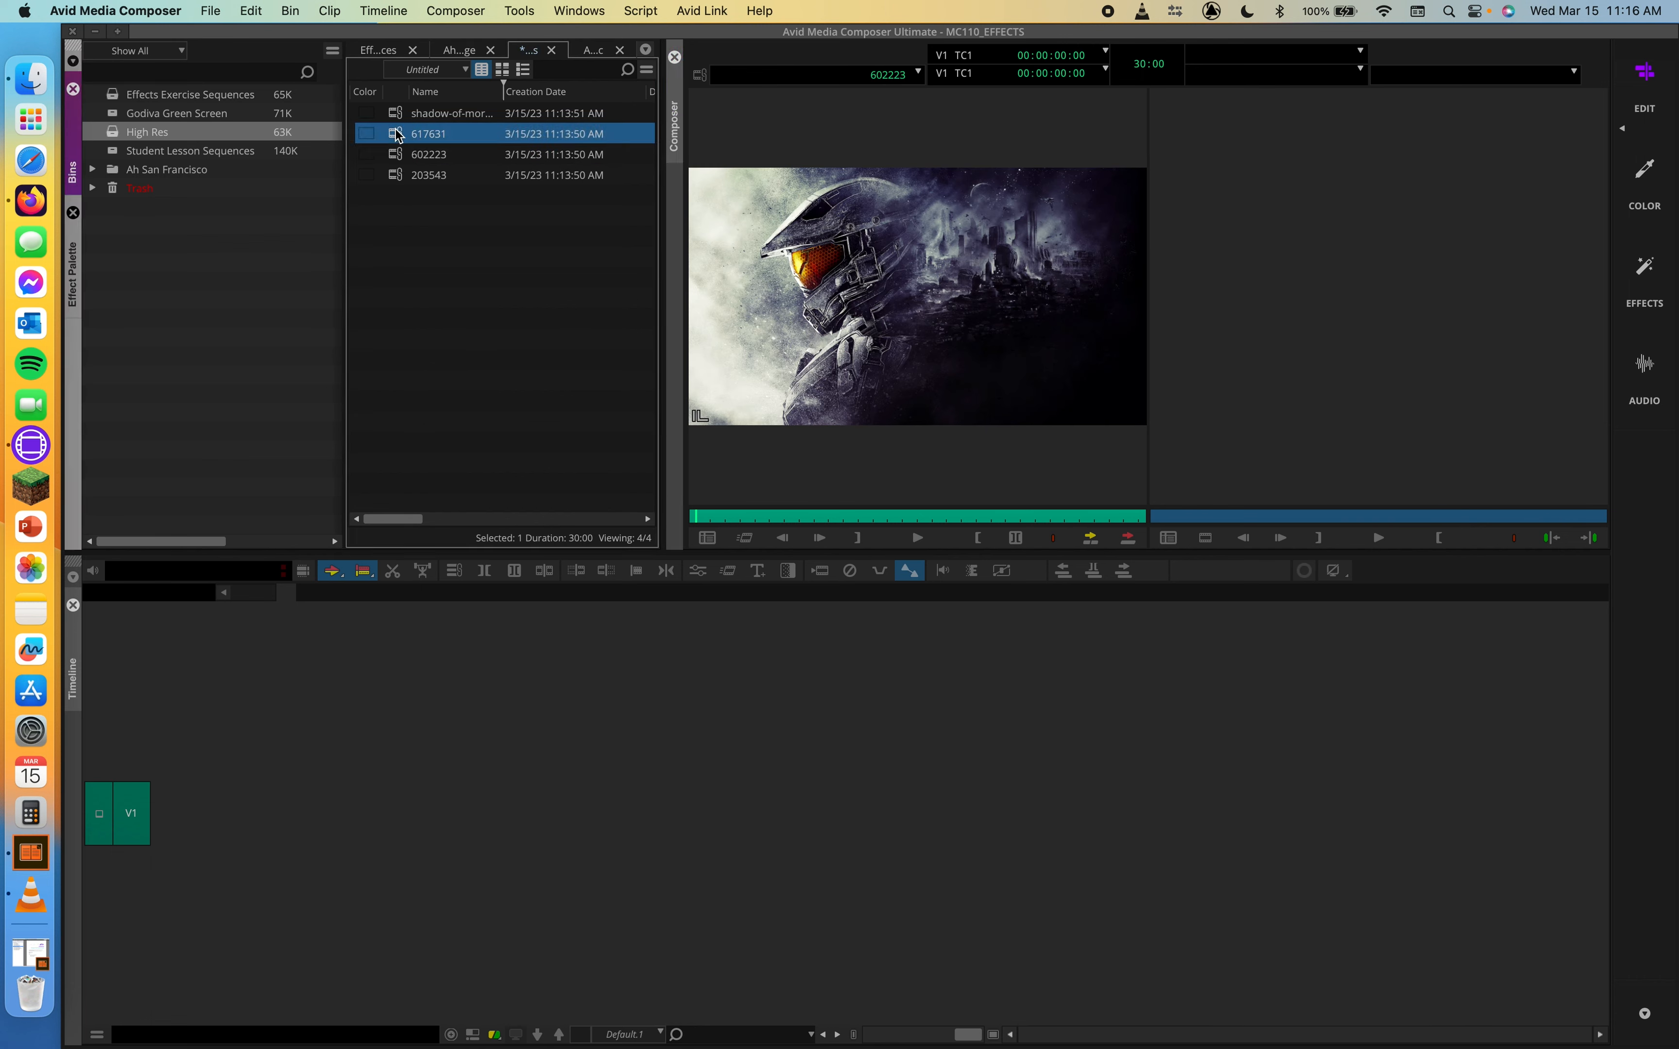
pyautogui.doubleClick(401, 136)
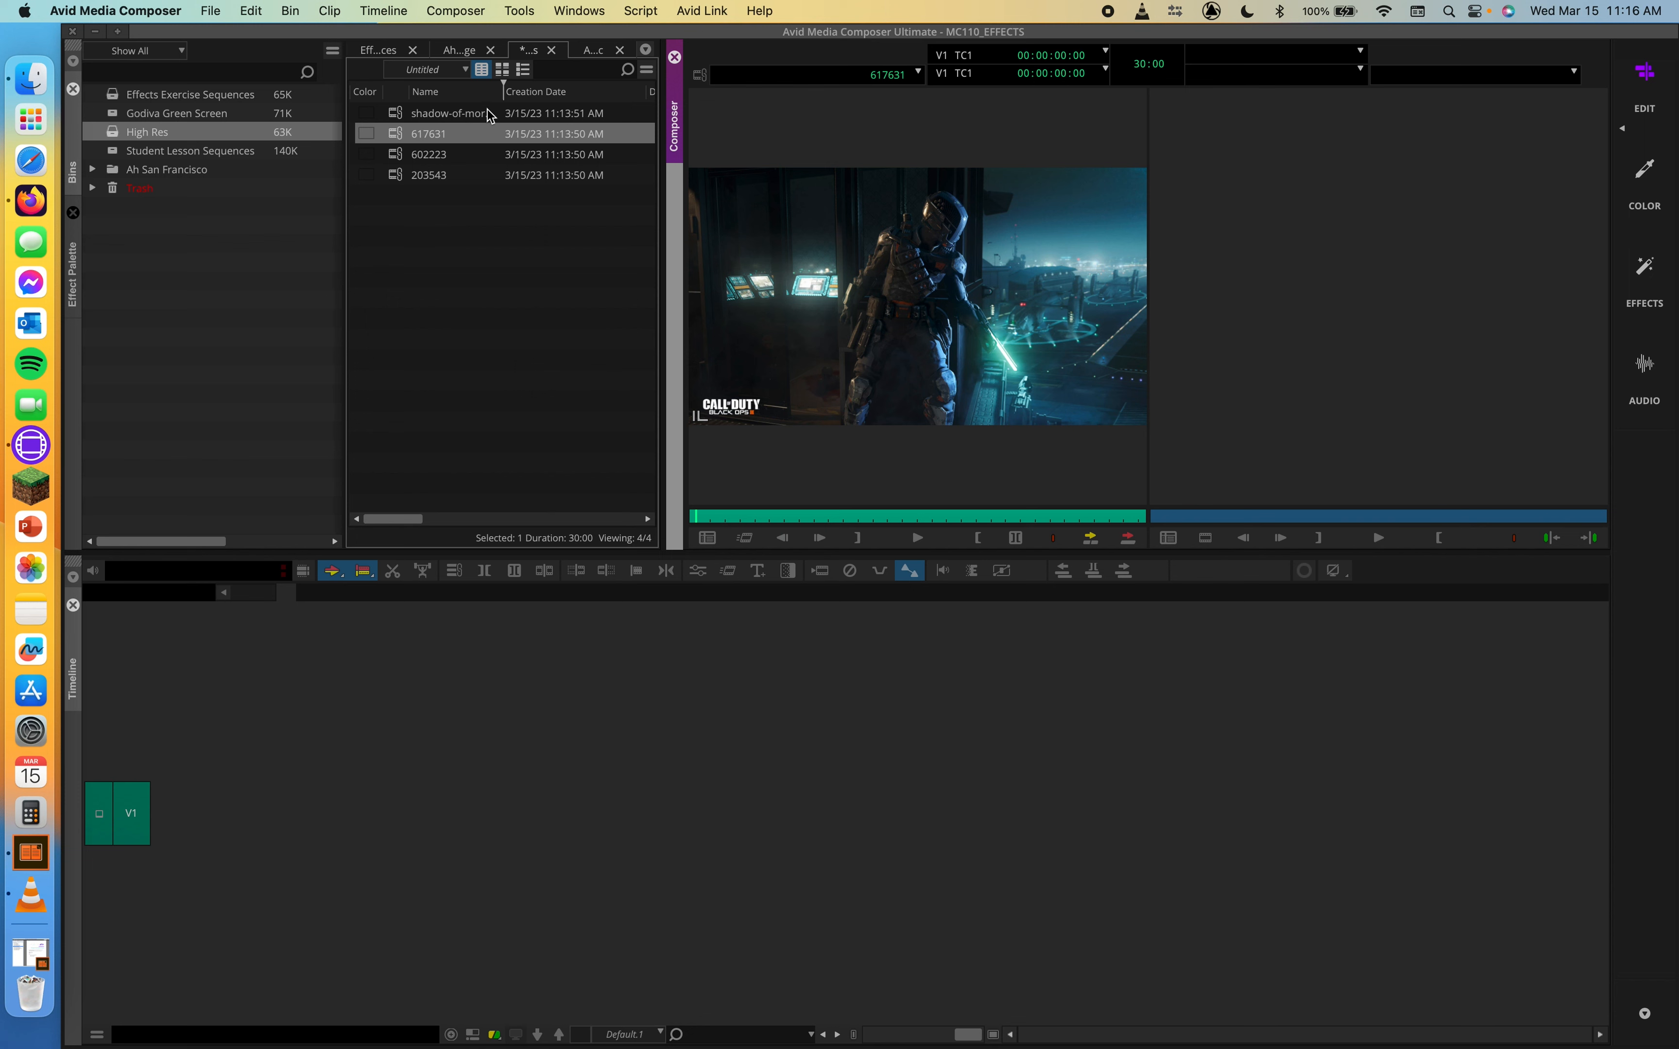
pyautogui.rightClick(402, 133)
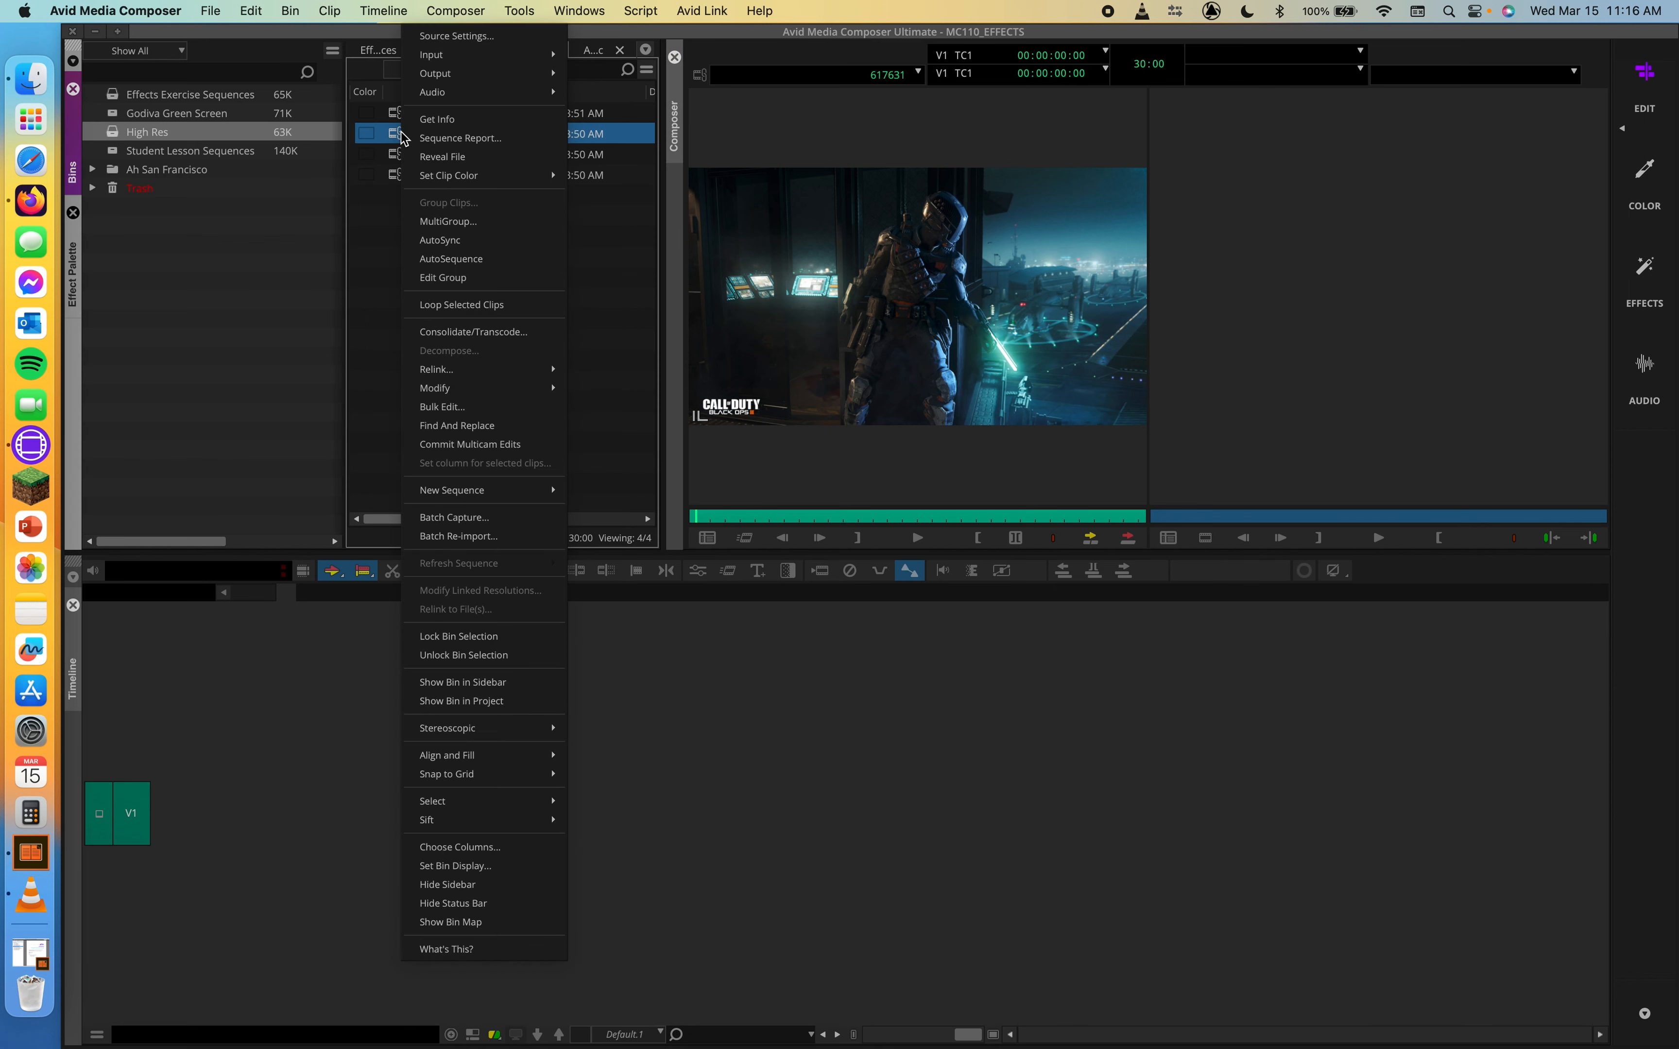
pyautogui.click(471, 334)
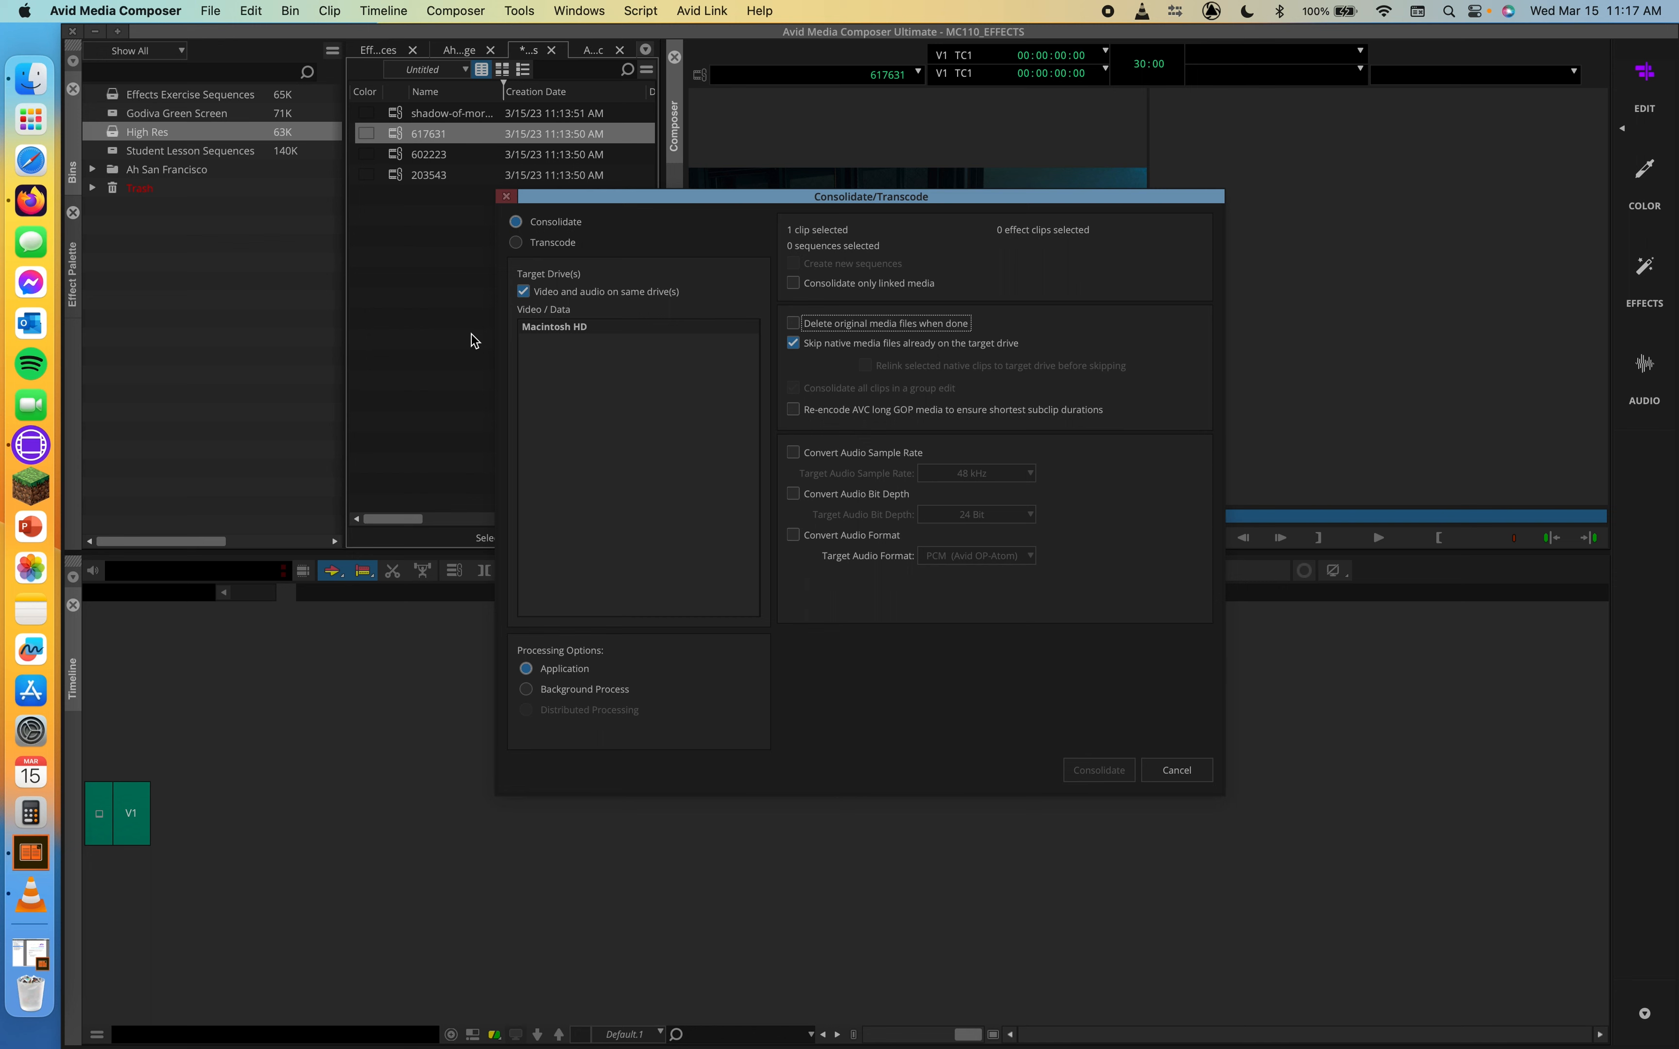
# Switch to Transcode, enable transcoding only linked media, and set raster dimensions to Source dimensions
pyautogui.click(564, 243)
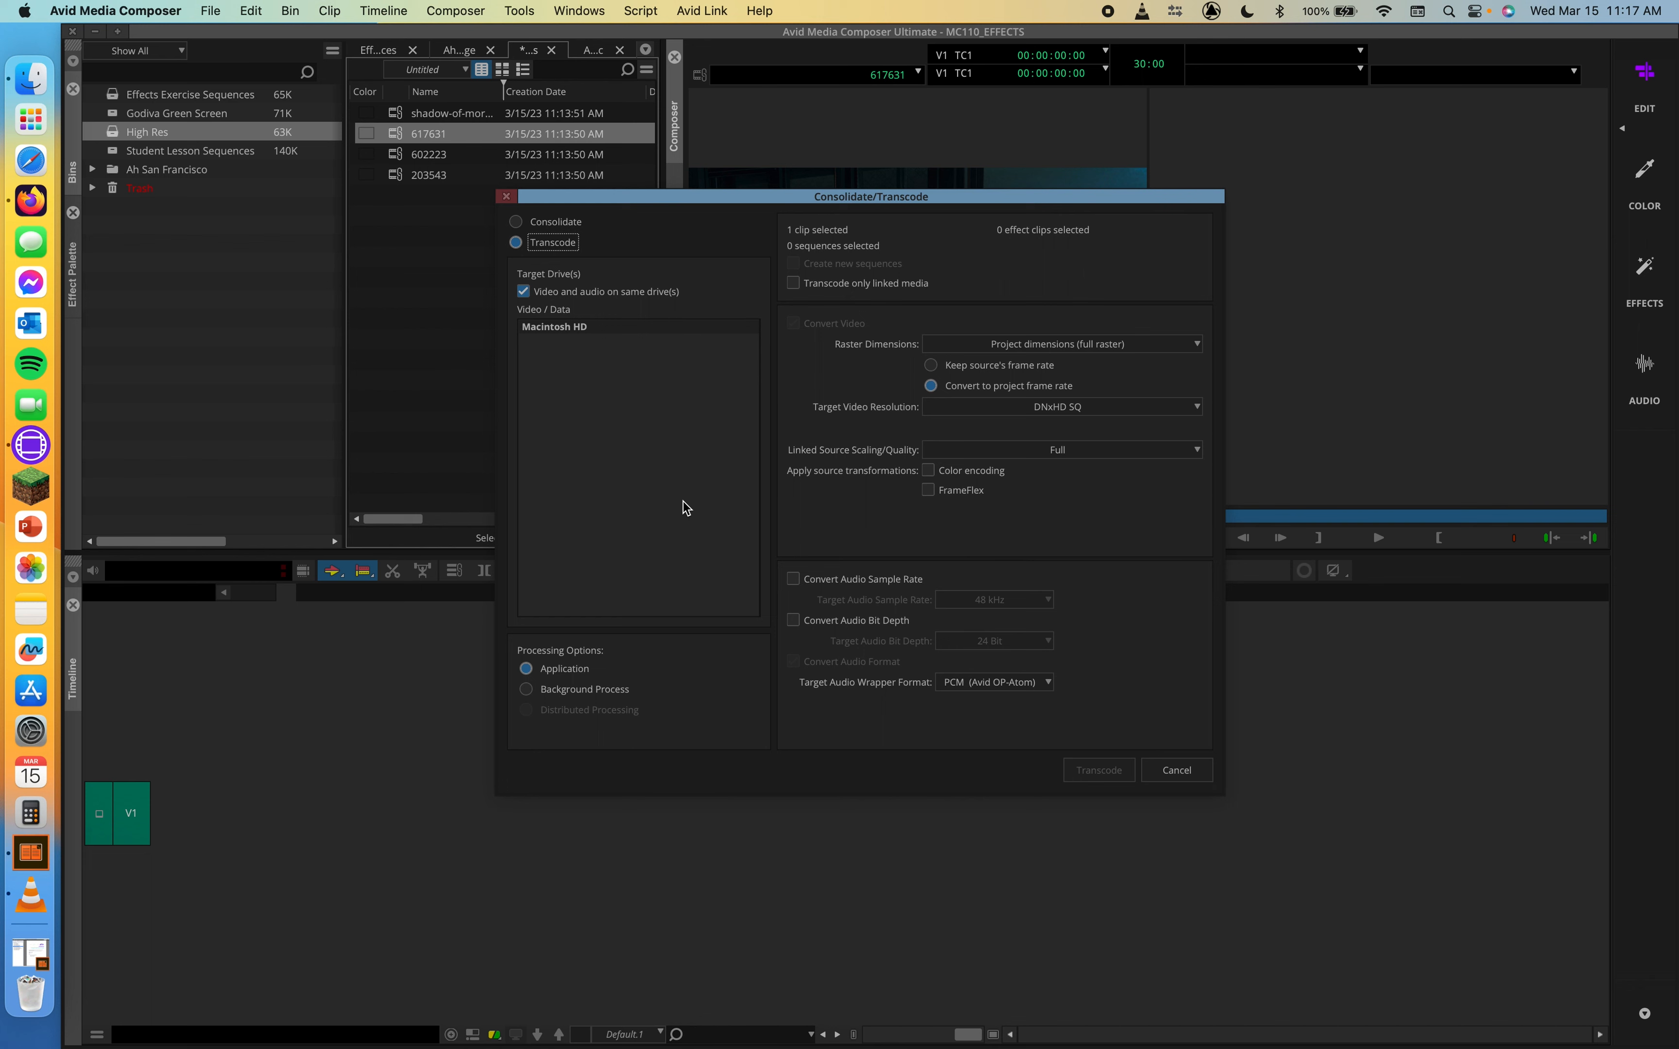
pyautogui.click(794, 283)
pyautogui.click(1146, 346)
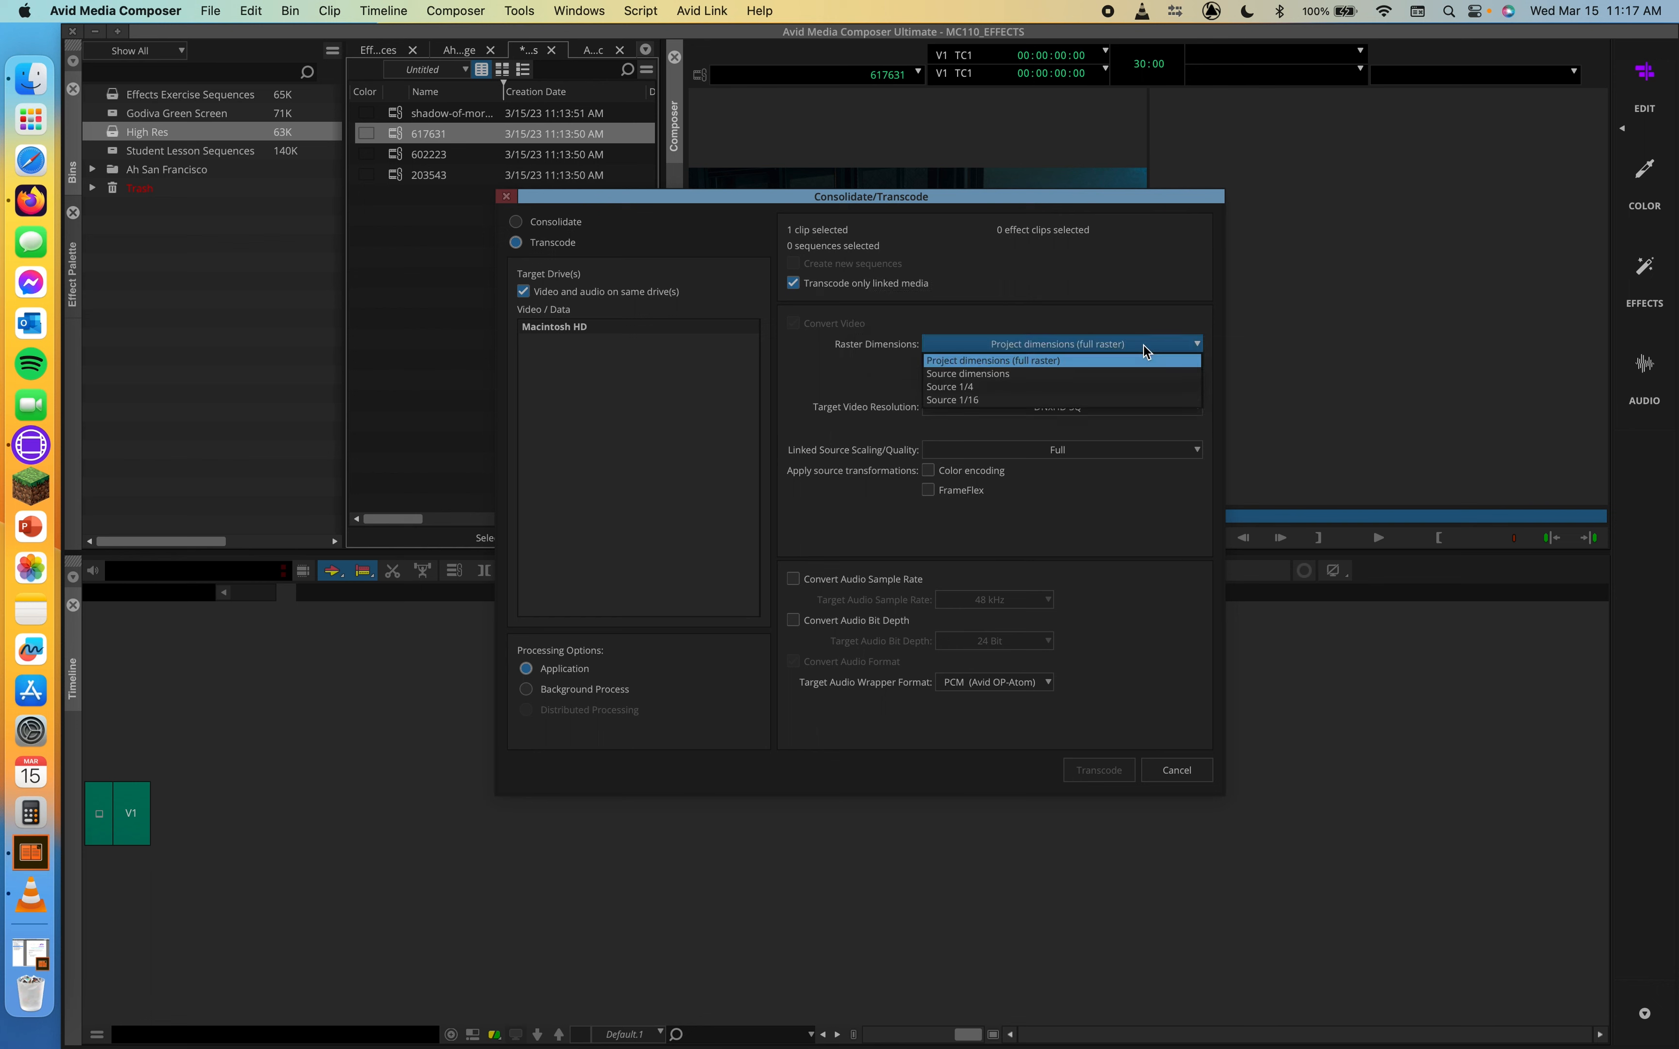
pyautogui.click(1014, 374)
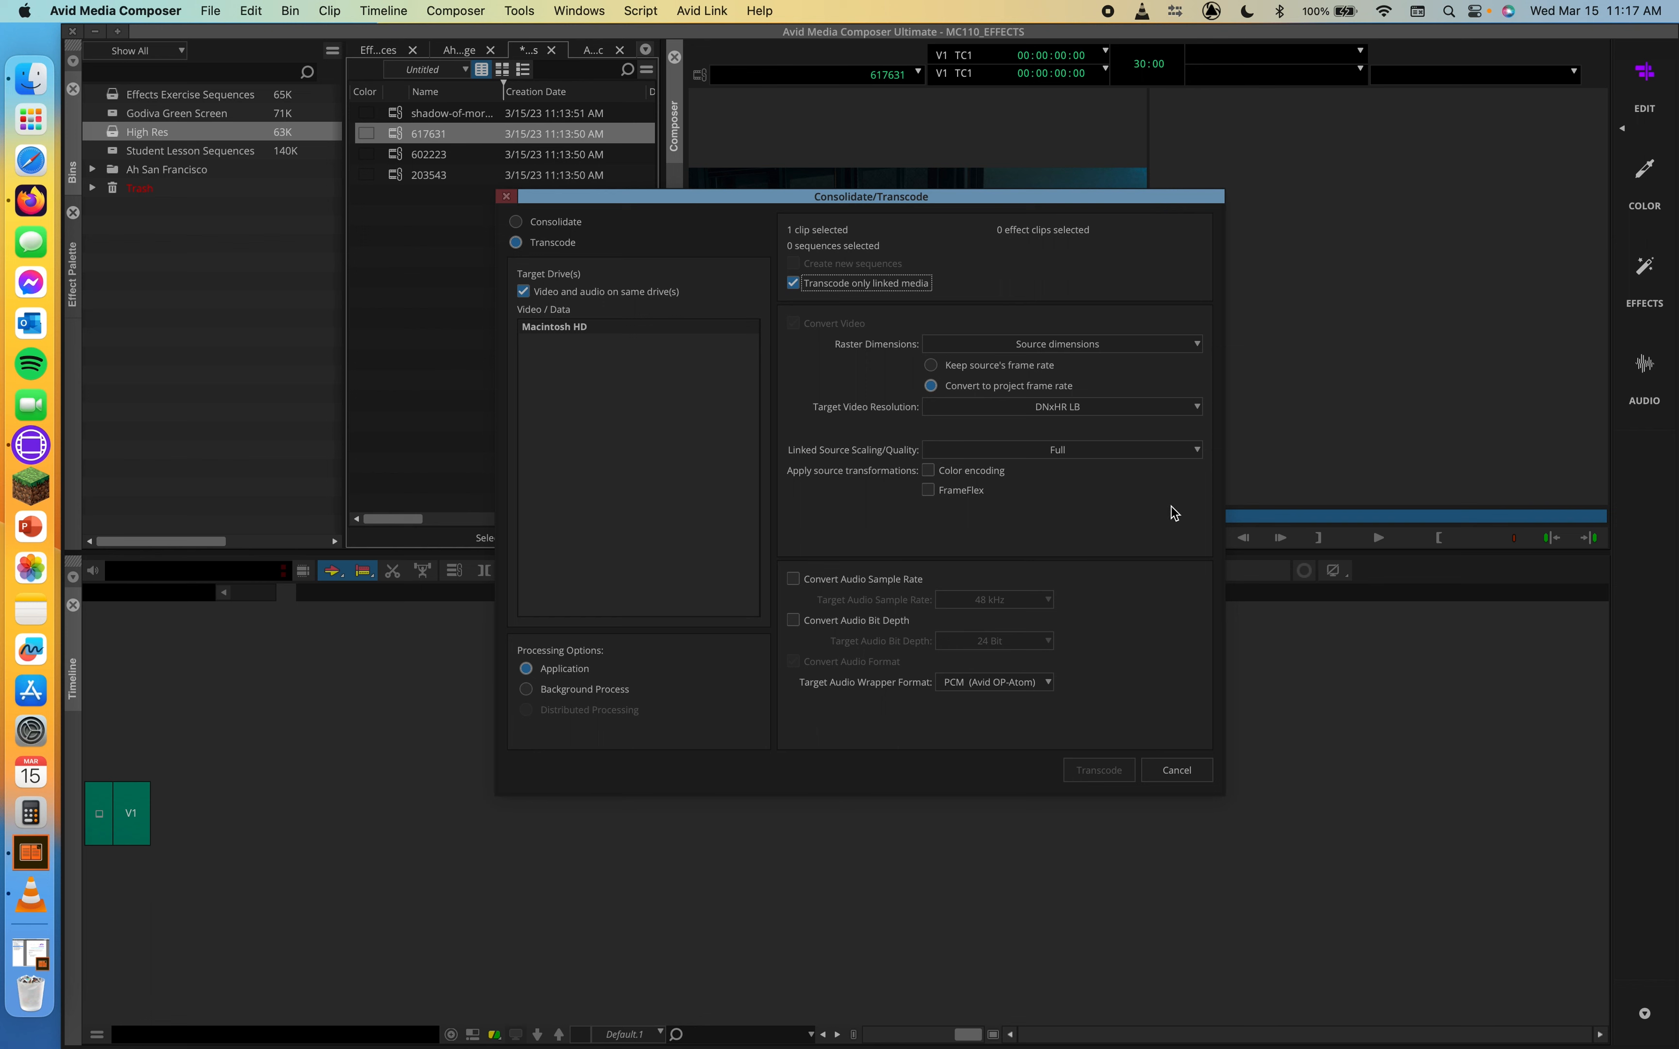
# Set the target video resolution to DNxHR SQ, keep Full scaling, target Macintosh HD, and transcode
pyautogui.click(1105, 407)
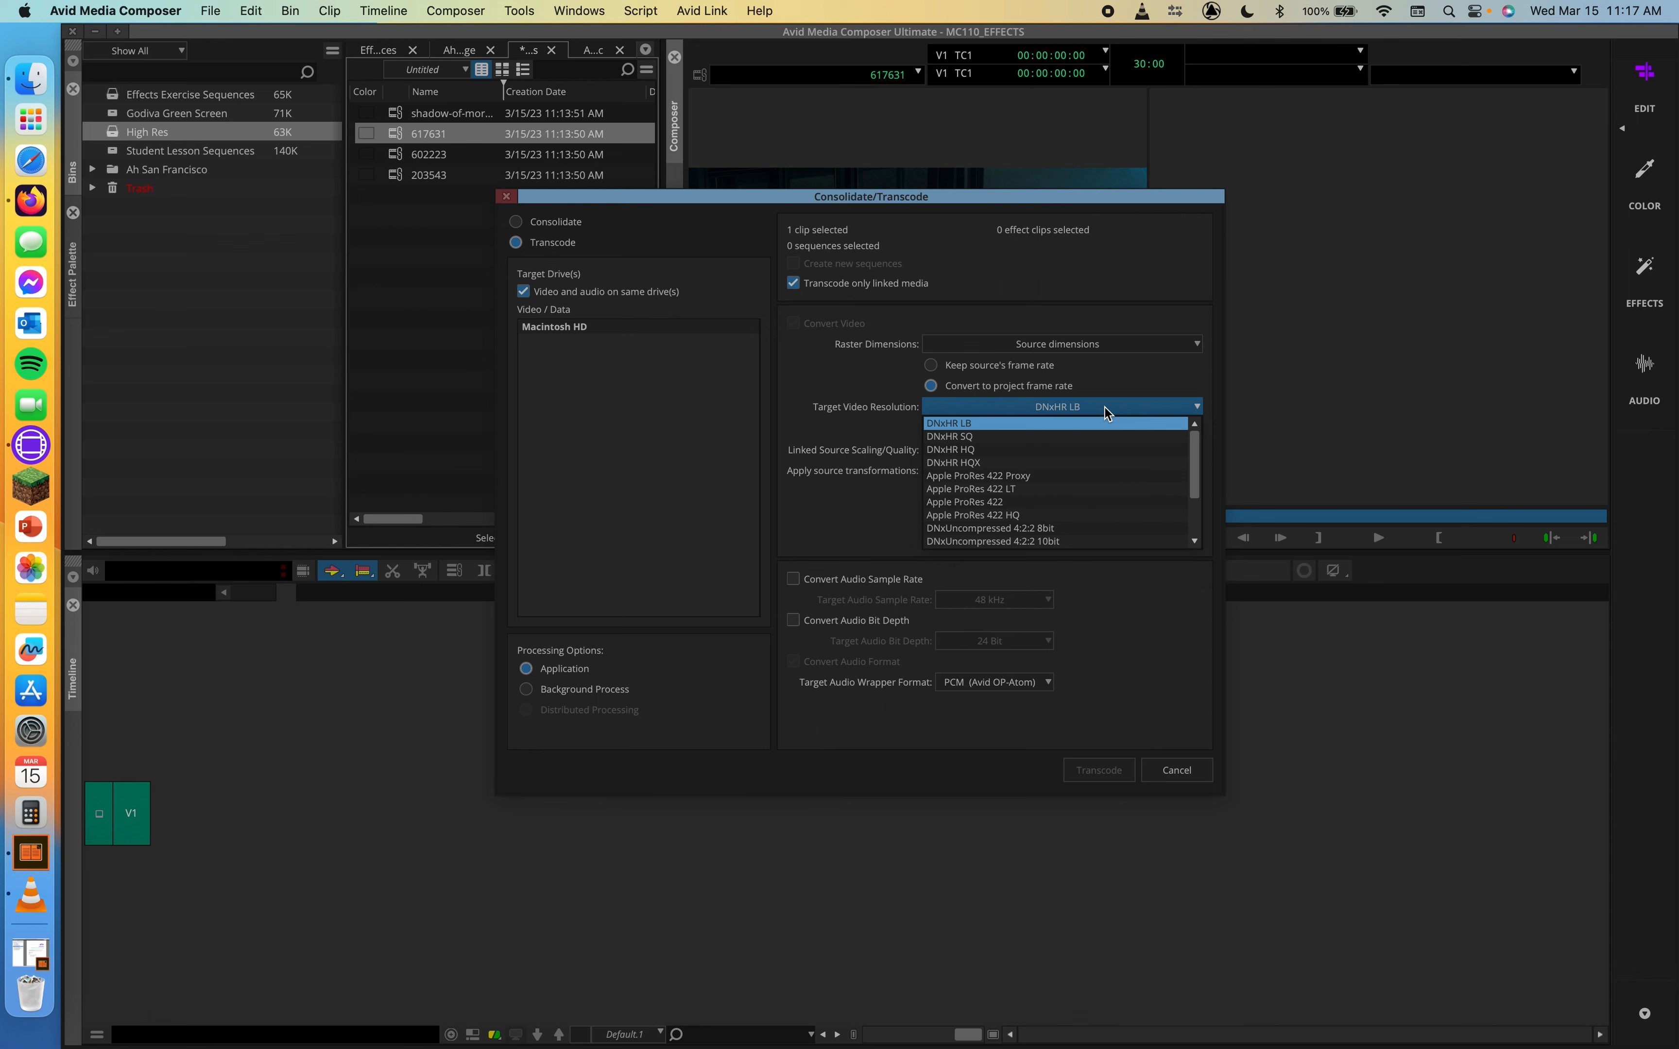
pyautogui.click(1021, 437)
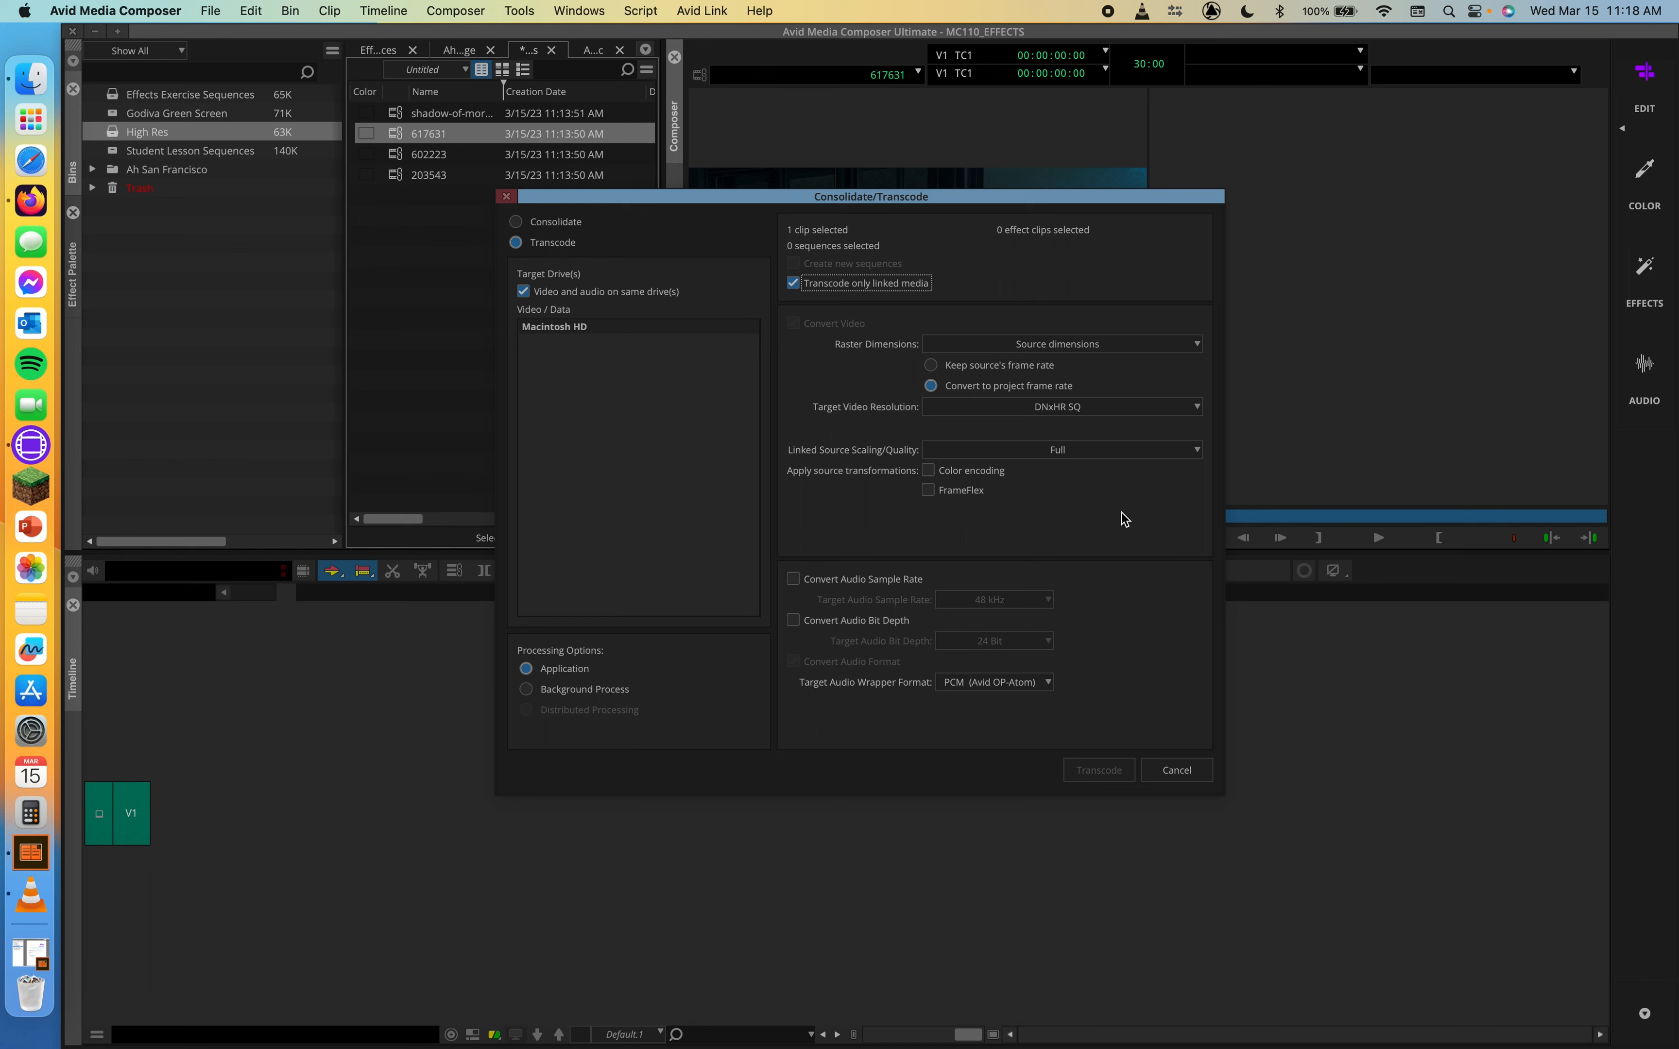
pyautogui.click(1134, 451)
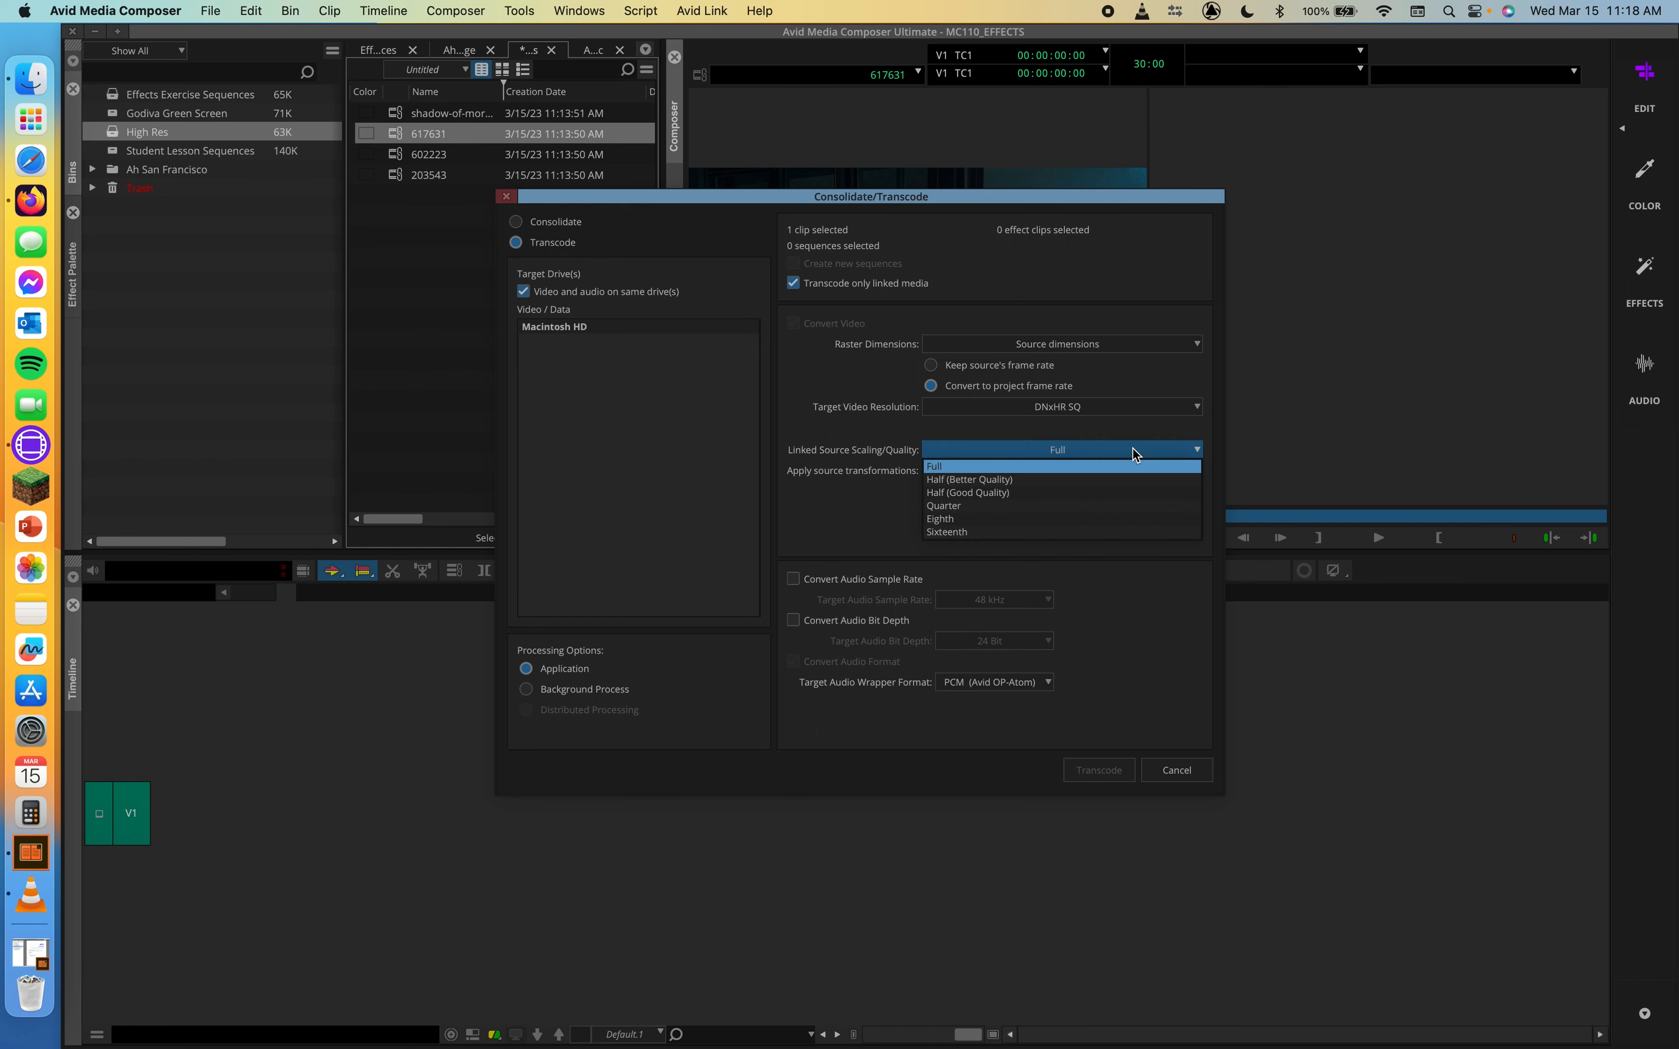
pyautogui.click(1107, 418)
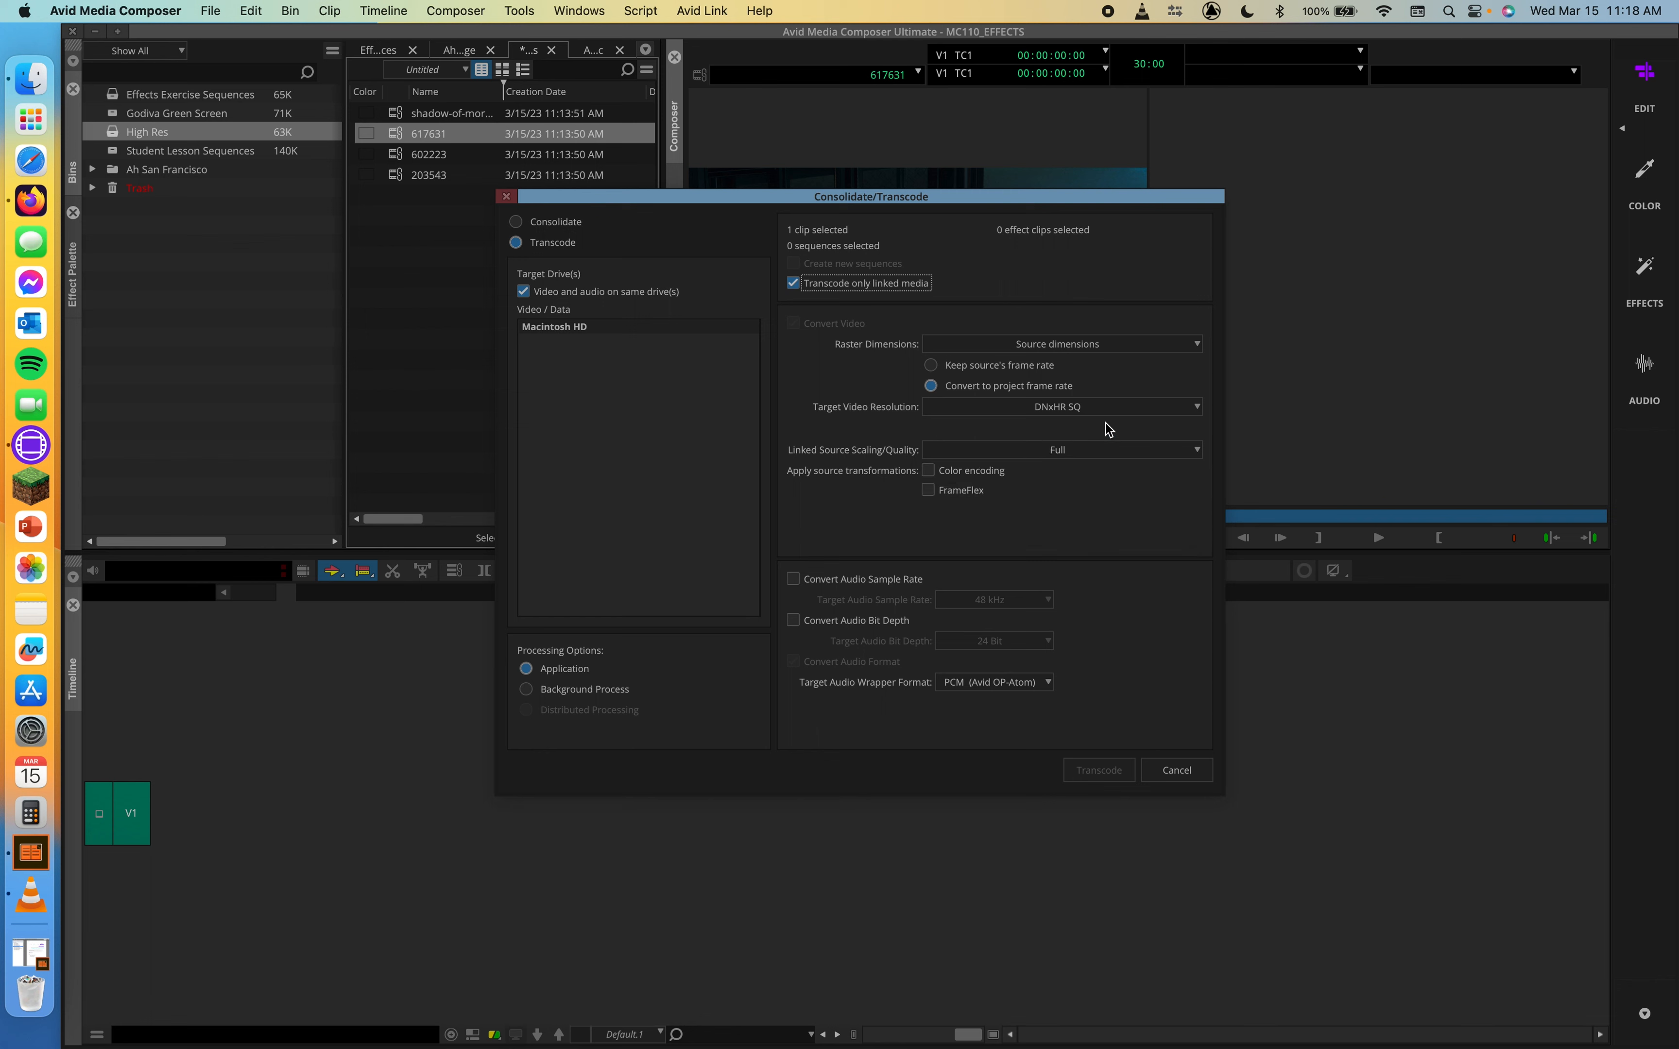
pyautogui.click(612, 331)
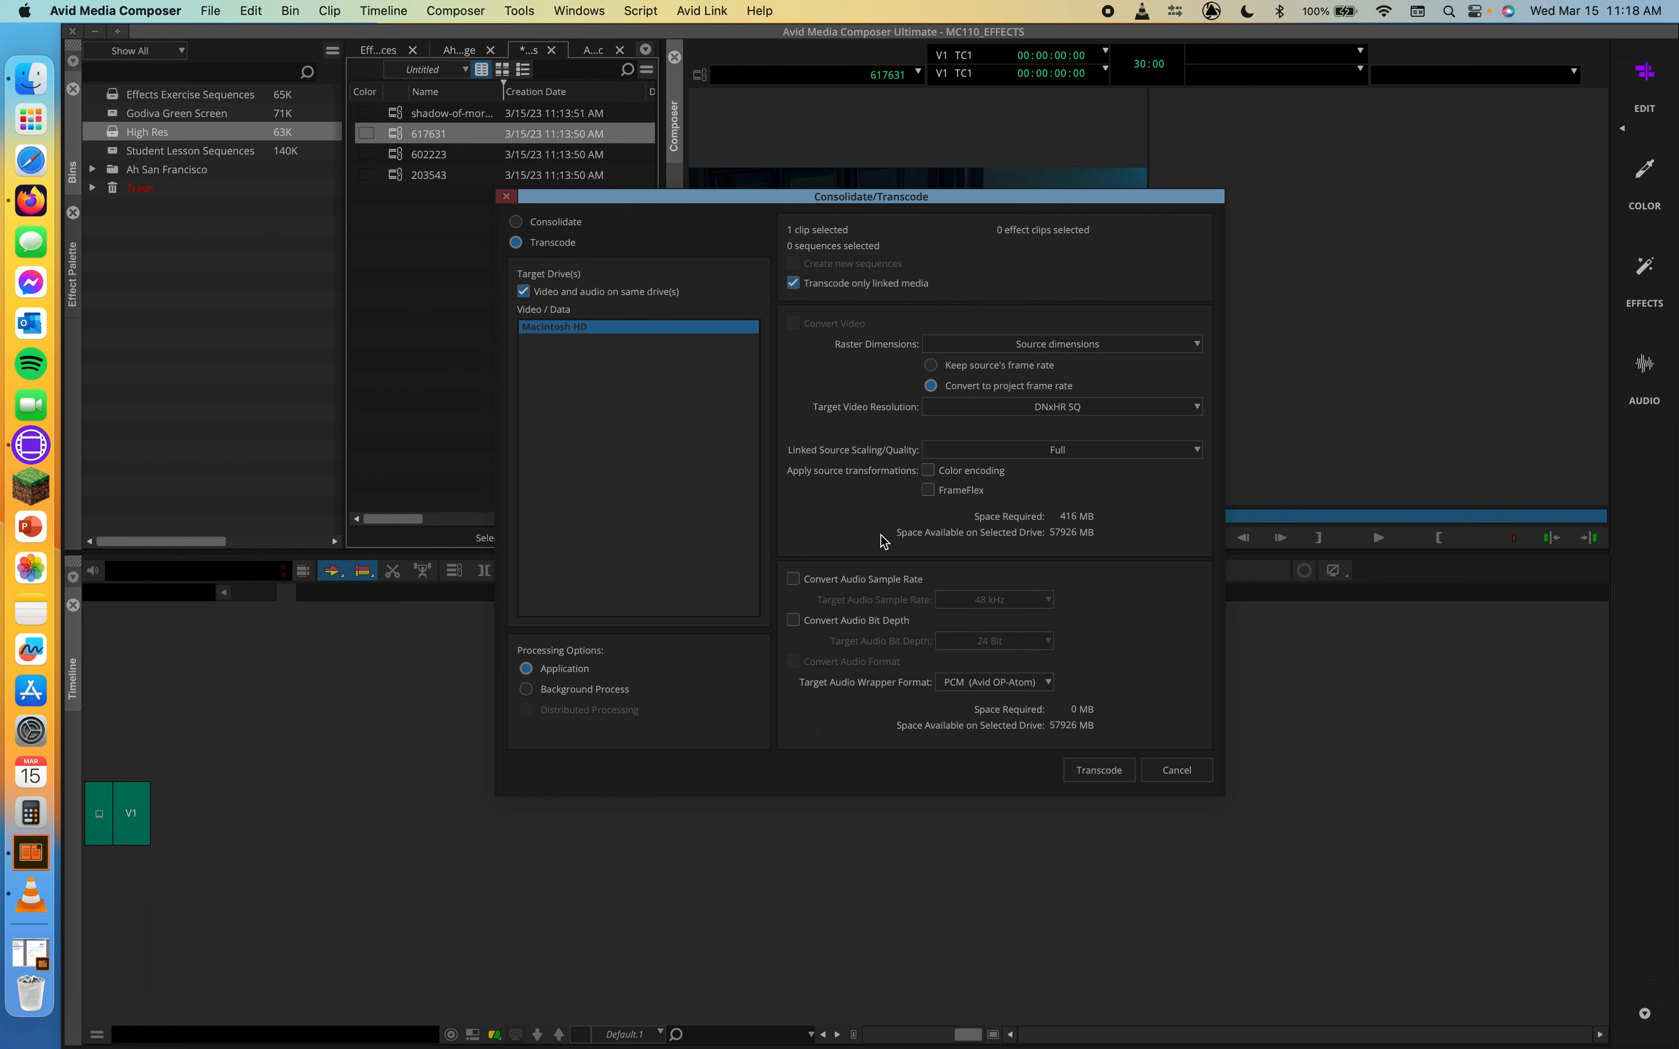
pyautogui.click(1098, 770)
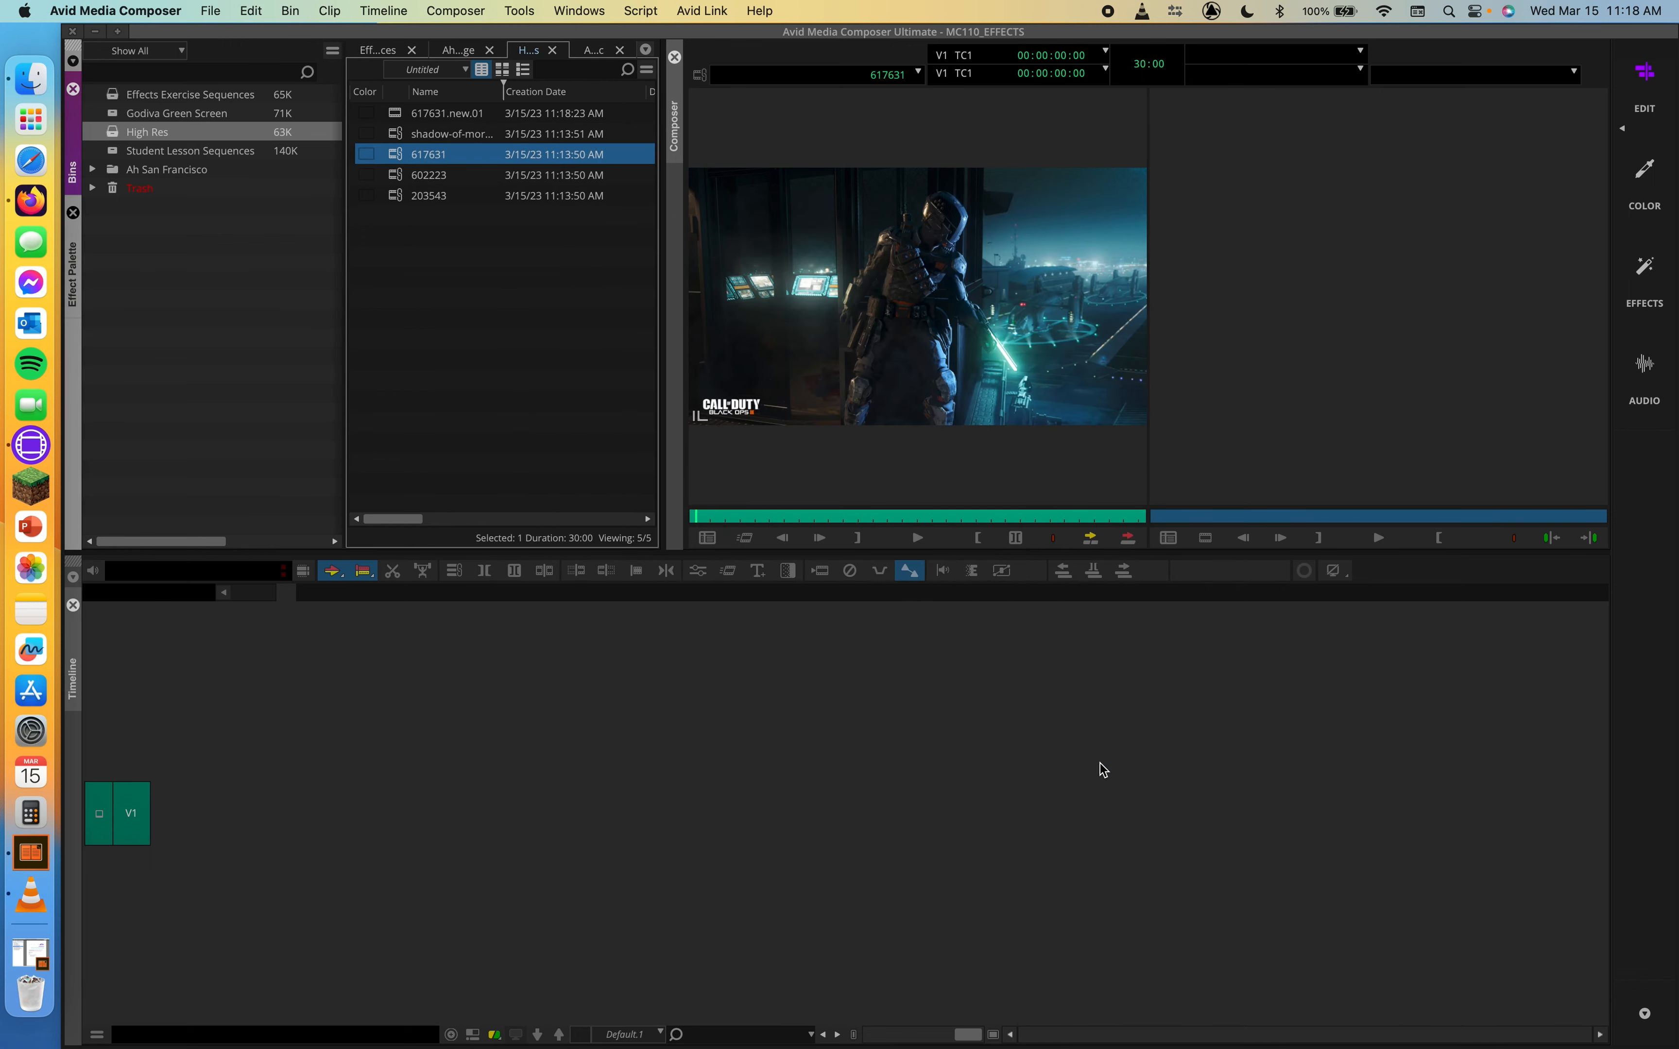
# Compare the transcoded 617631.new.01 clip with the original image clips in the source monitor
pyautogui.click(392, 120)
pyautogui.doubleClick(392, 120)
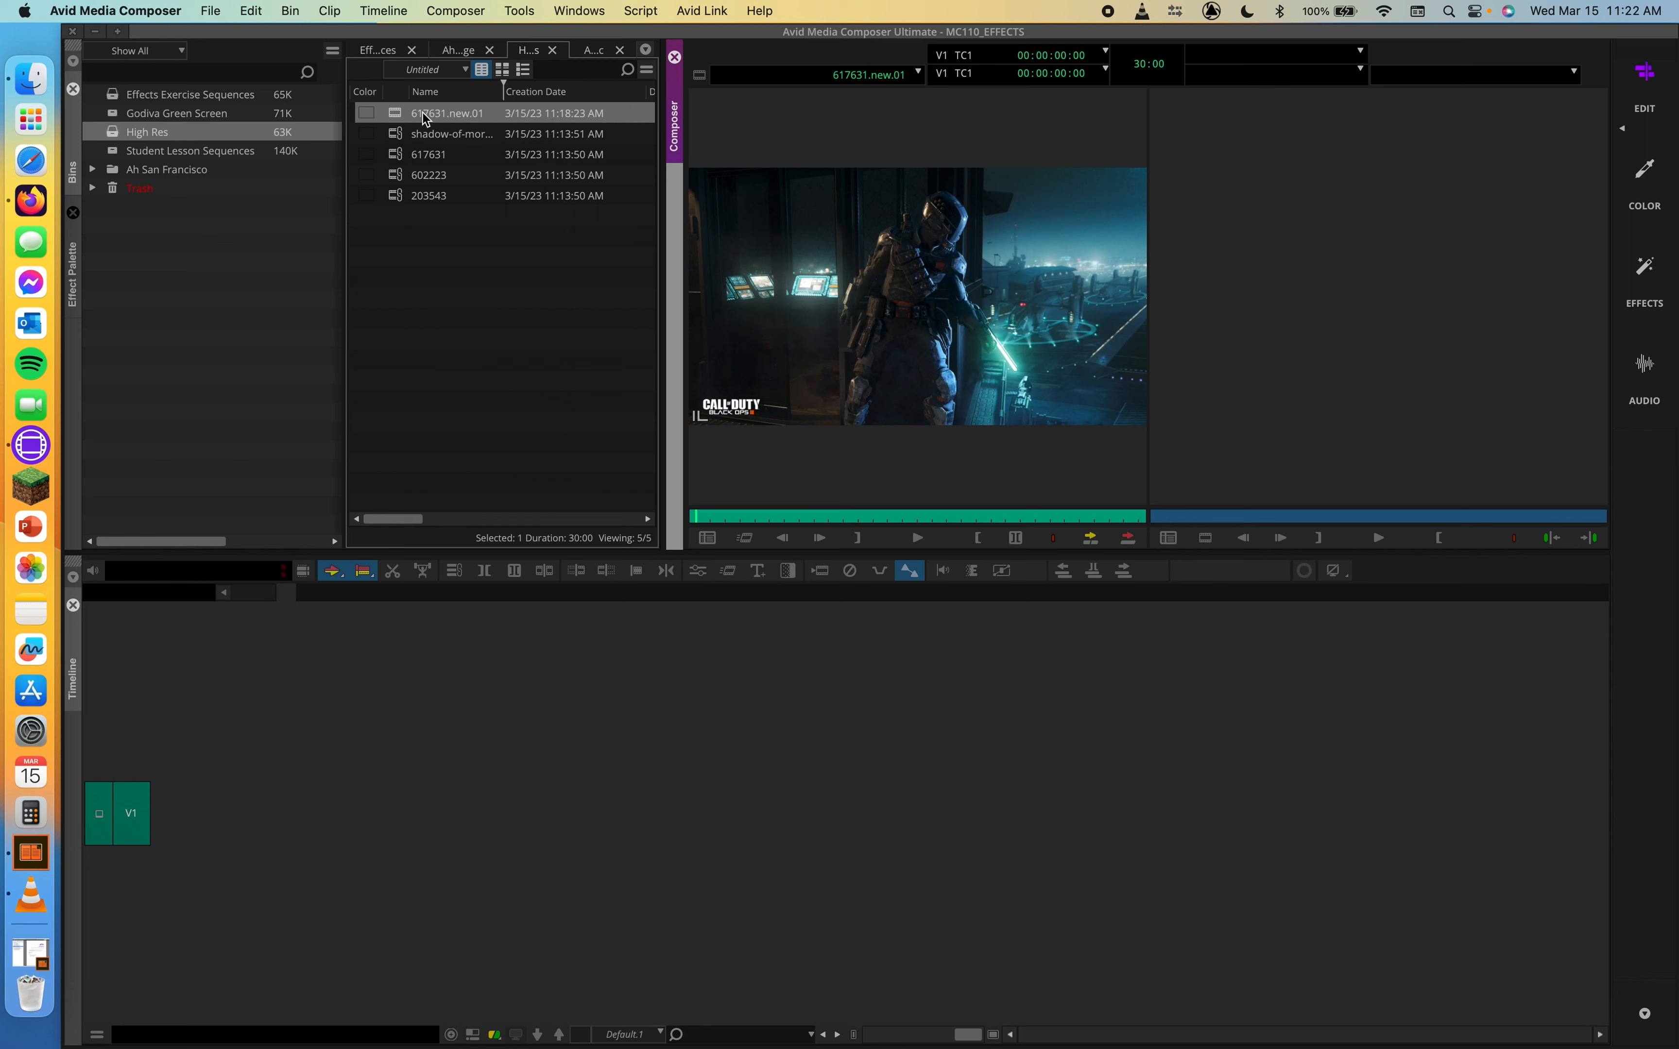
pyautogui.doubleClick(394, 176)
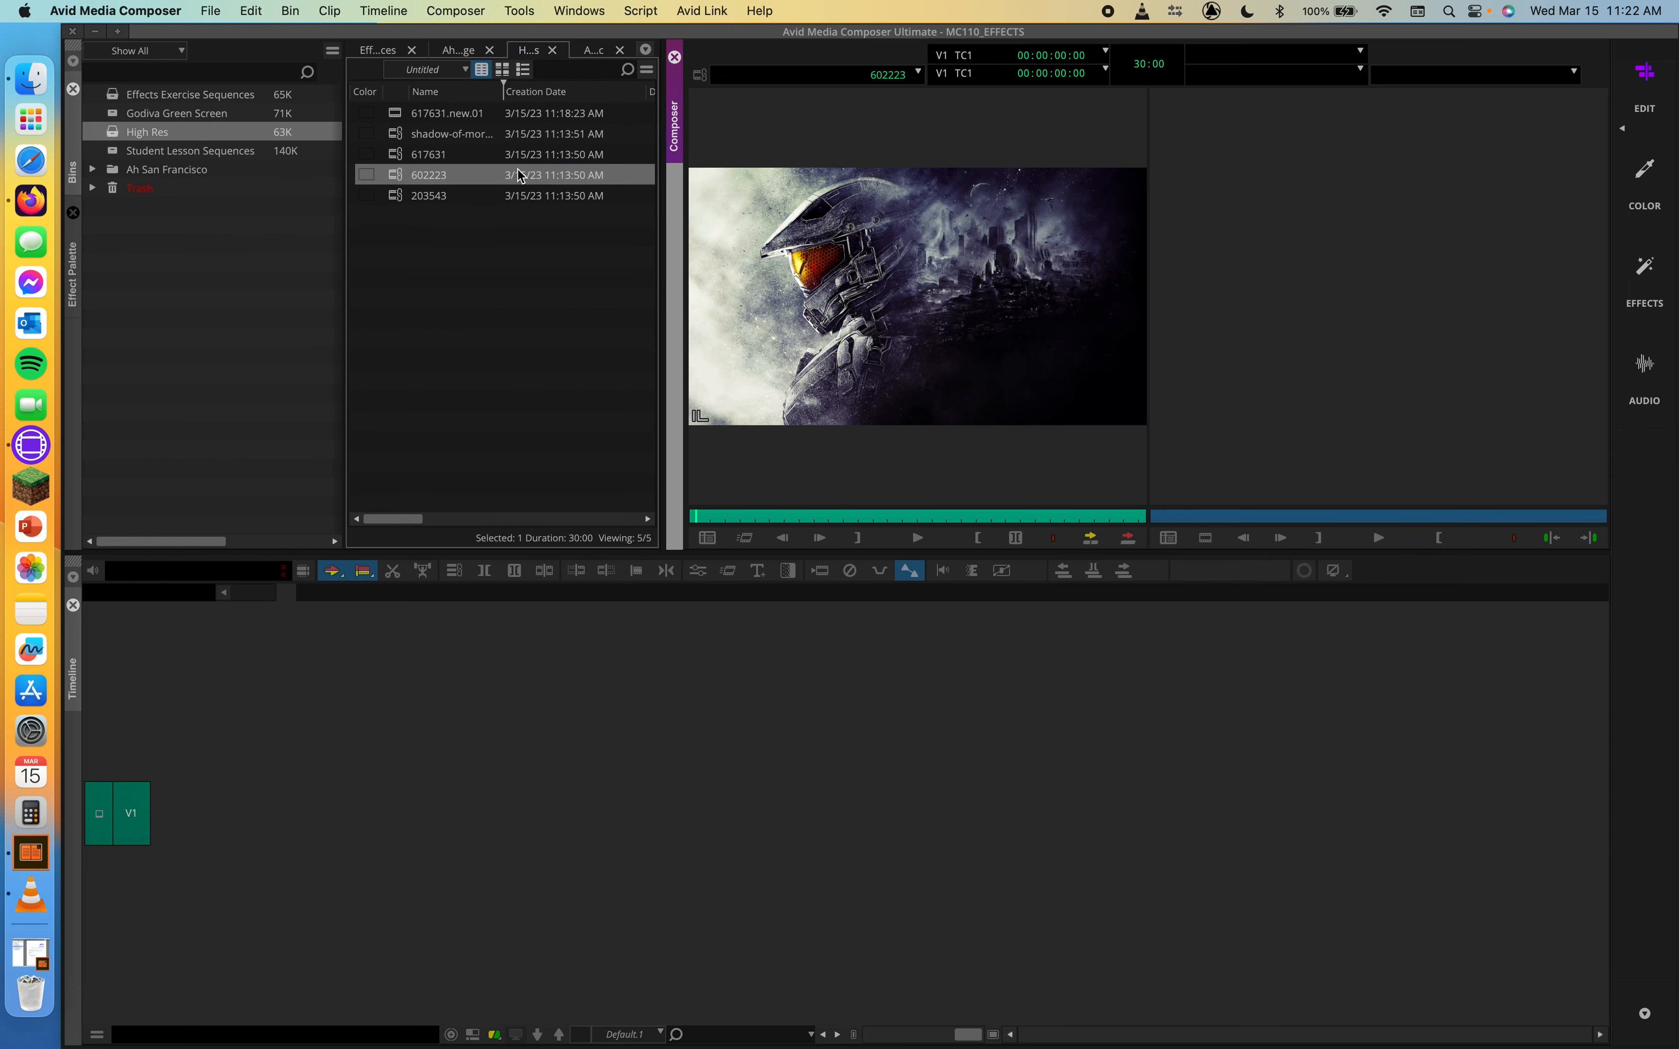
pyautogui.doubleClick(399, 155)
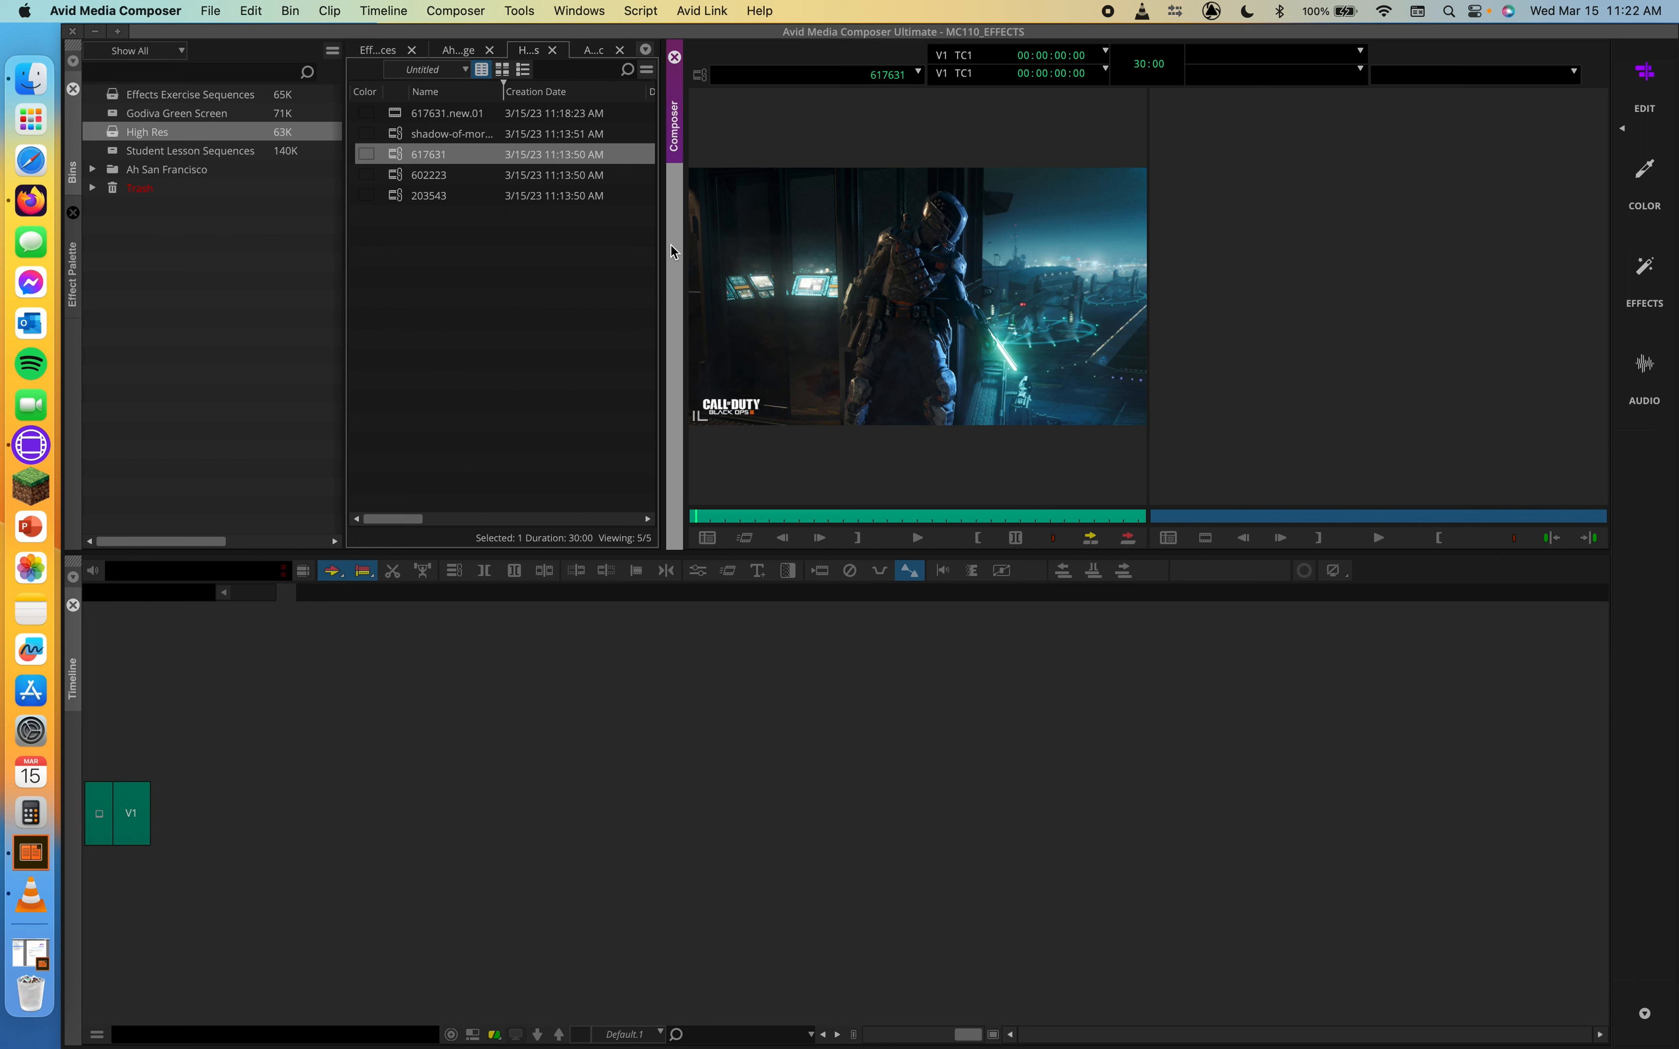
pyautogui.click(374, 180)
pyautogui.click(400, 198)
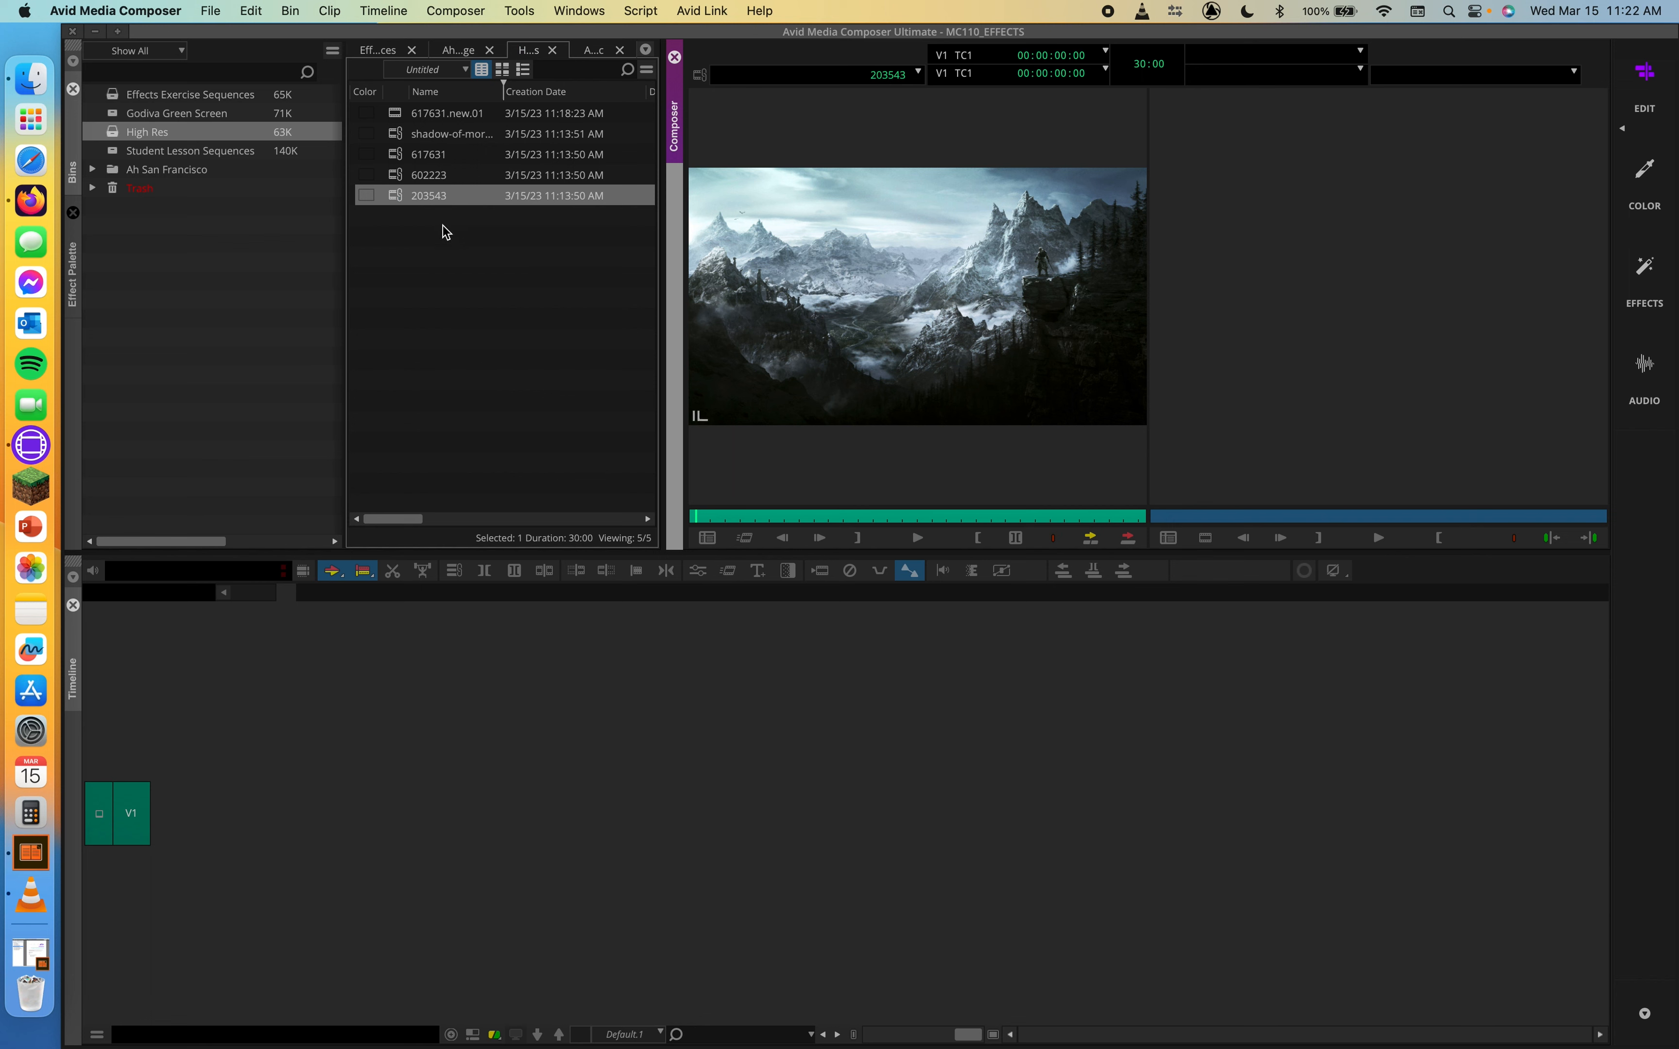
pyautogui.click(394, 136)
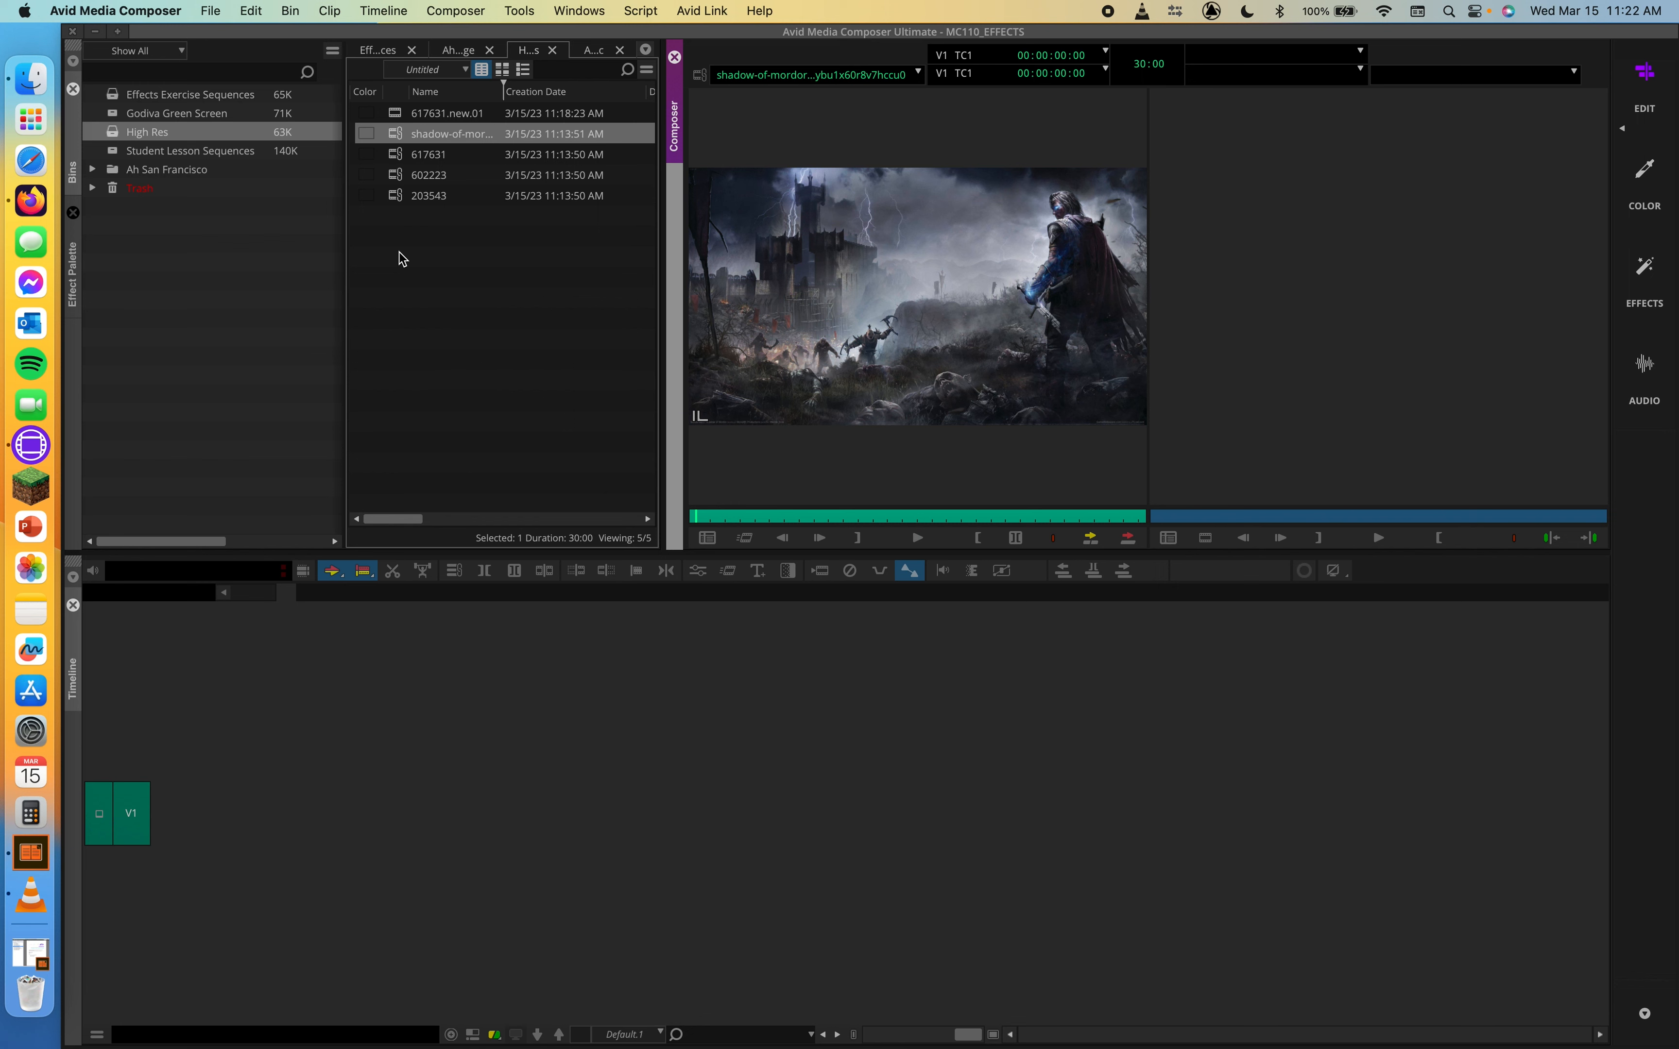
pyautogui.click(395, 153)
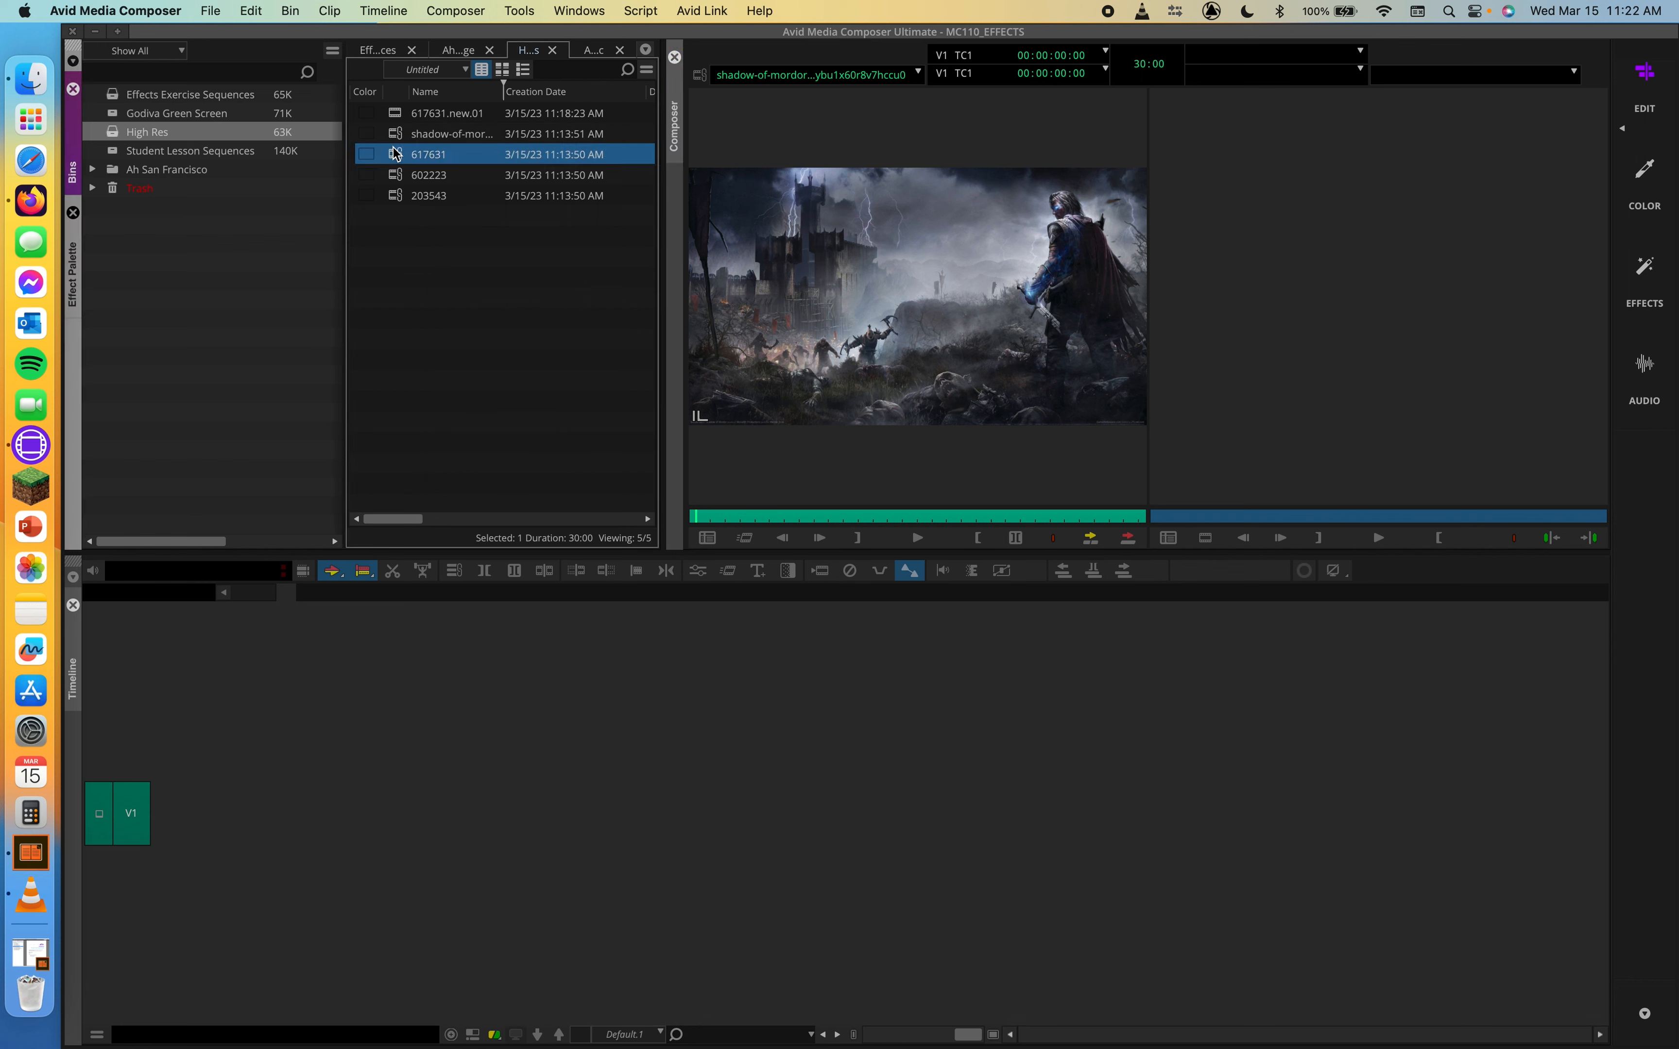
pyautogui.click(402, 173)
pyautogui.click(402, 196)
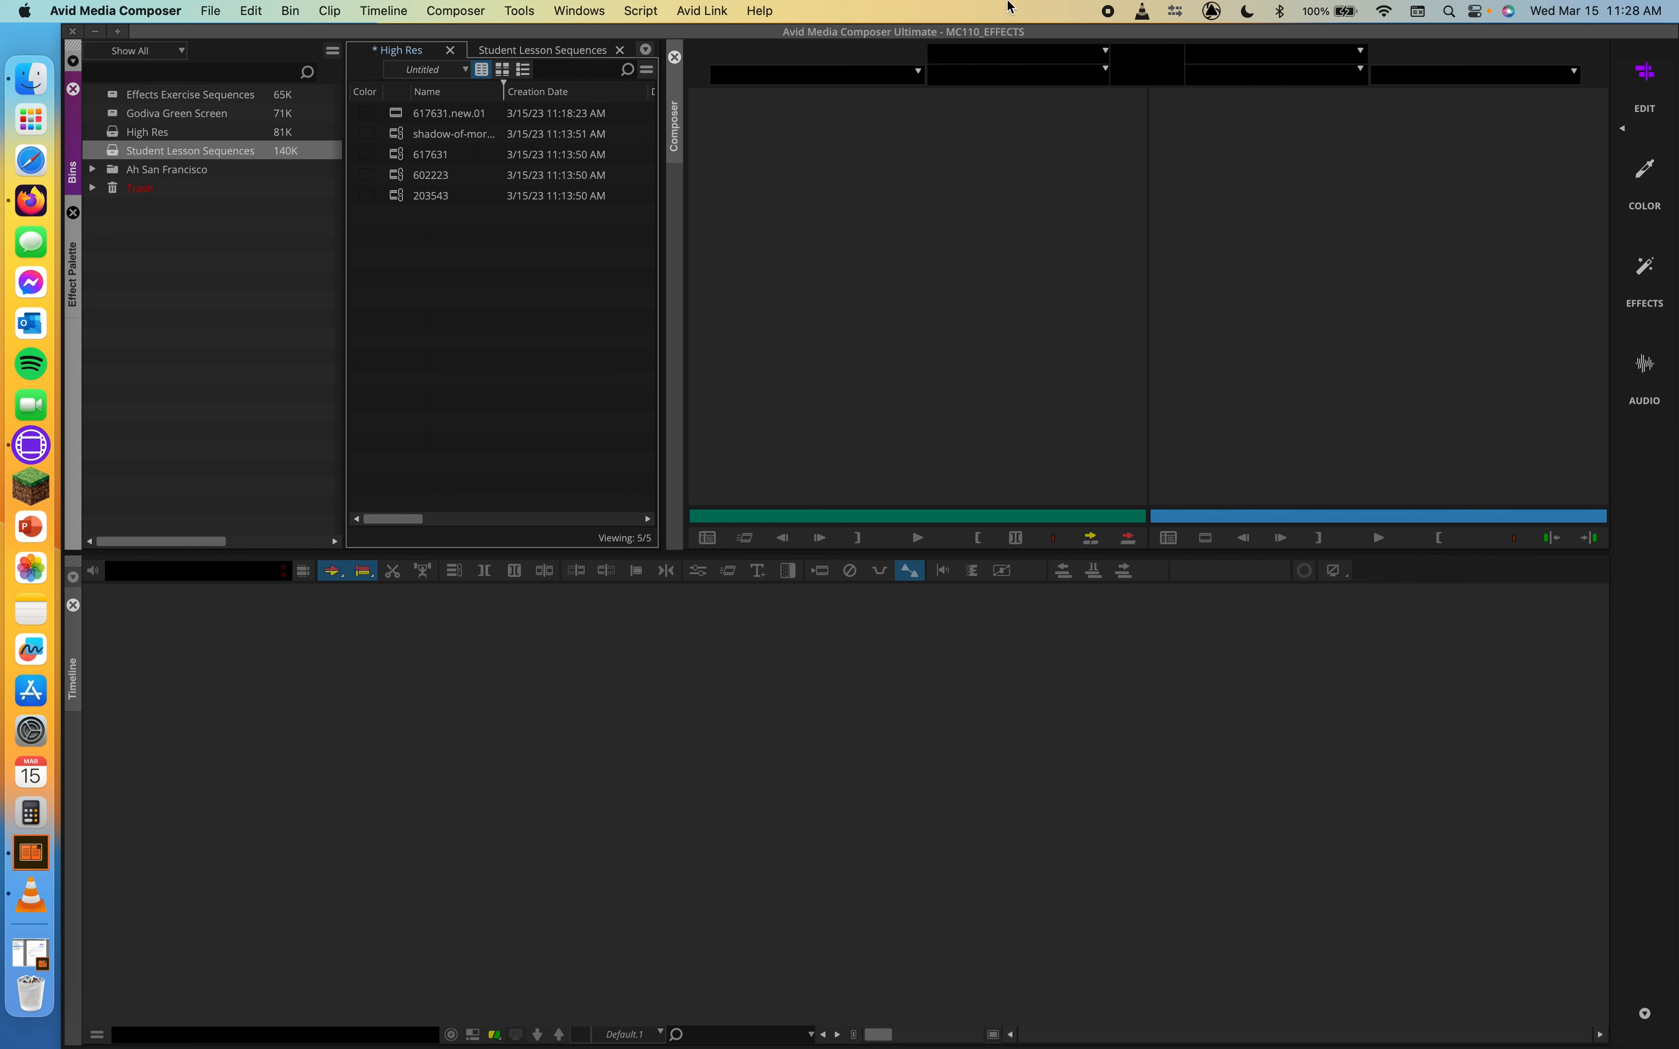
# Load the 8.1 Ah San Francisco sequence from the Student Lesson Sequences bin and duplicate it
pyautogui.click(540, 51)
pyautogui.doubleClick(400, 115)
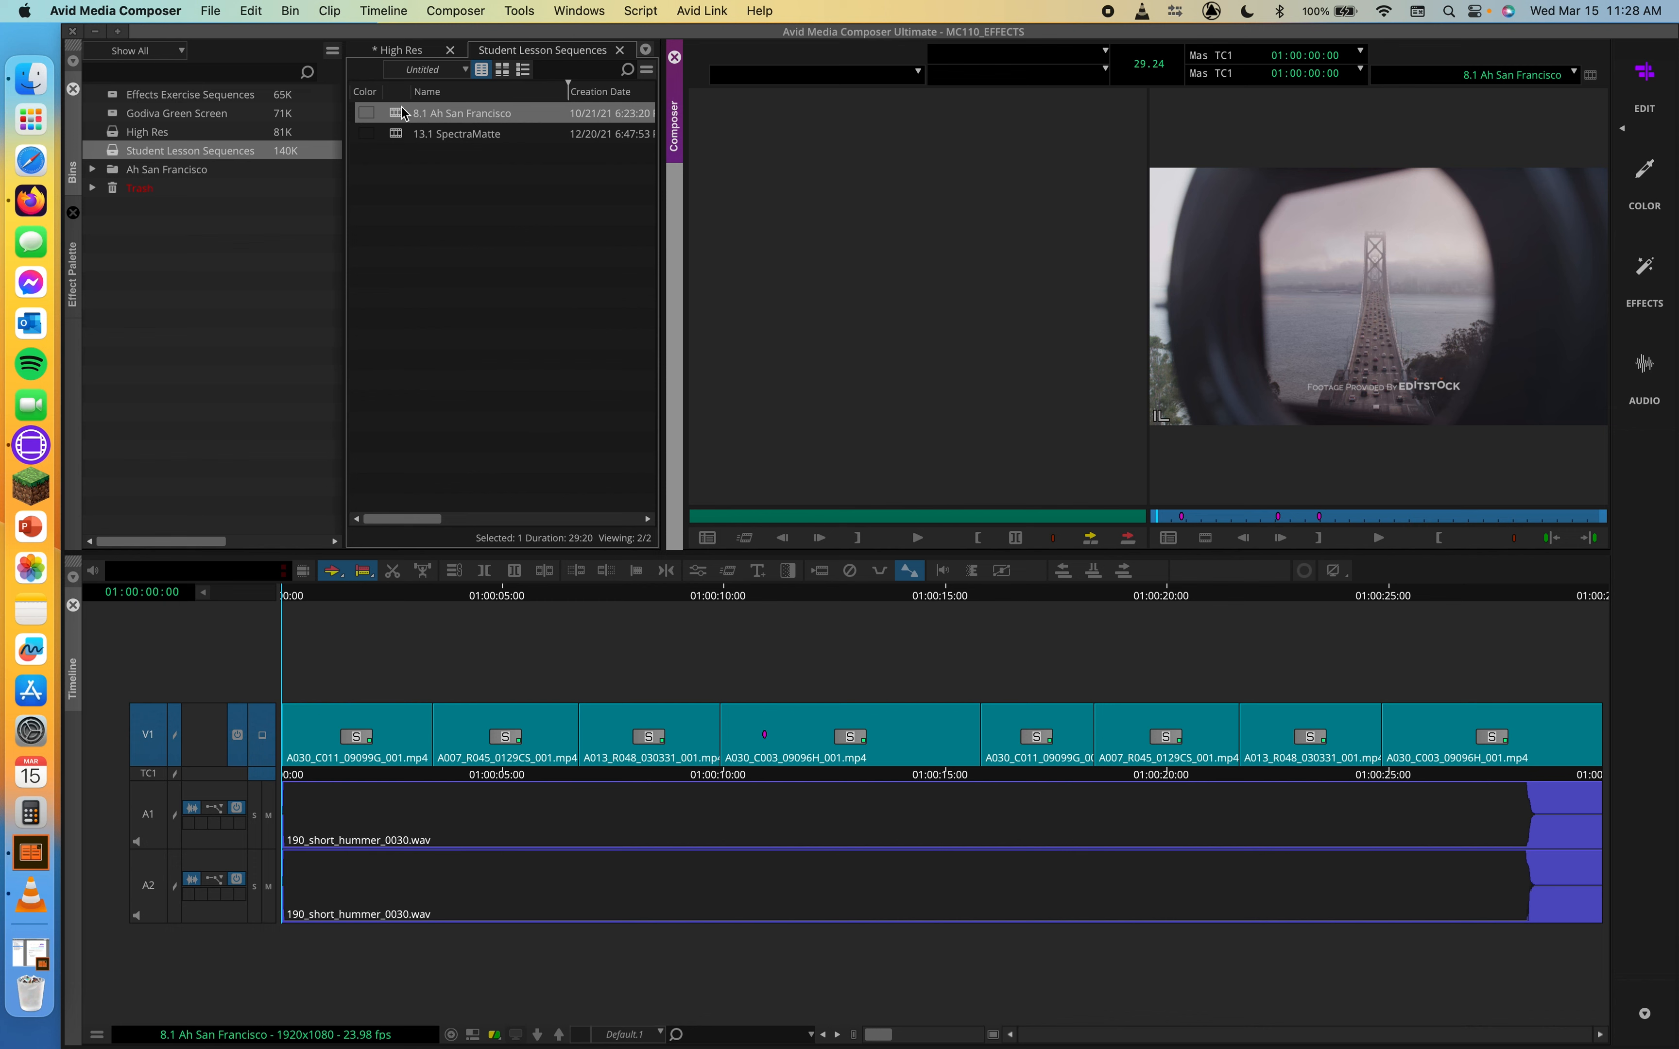
pyautogui.press('super+d')
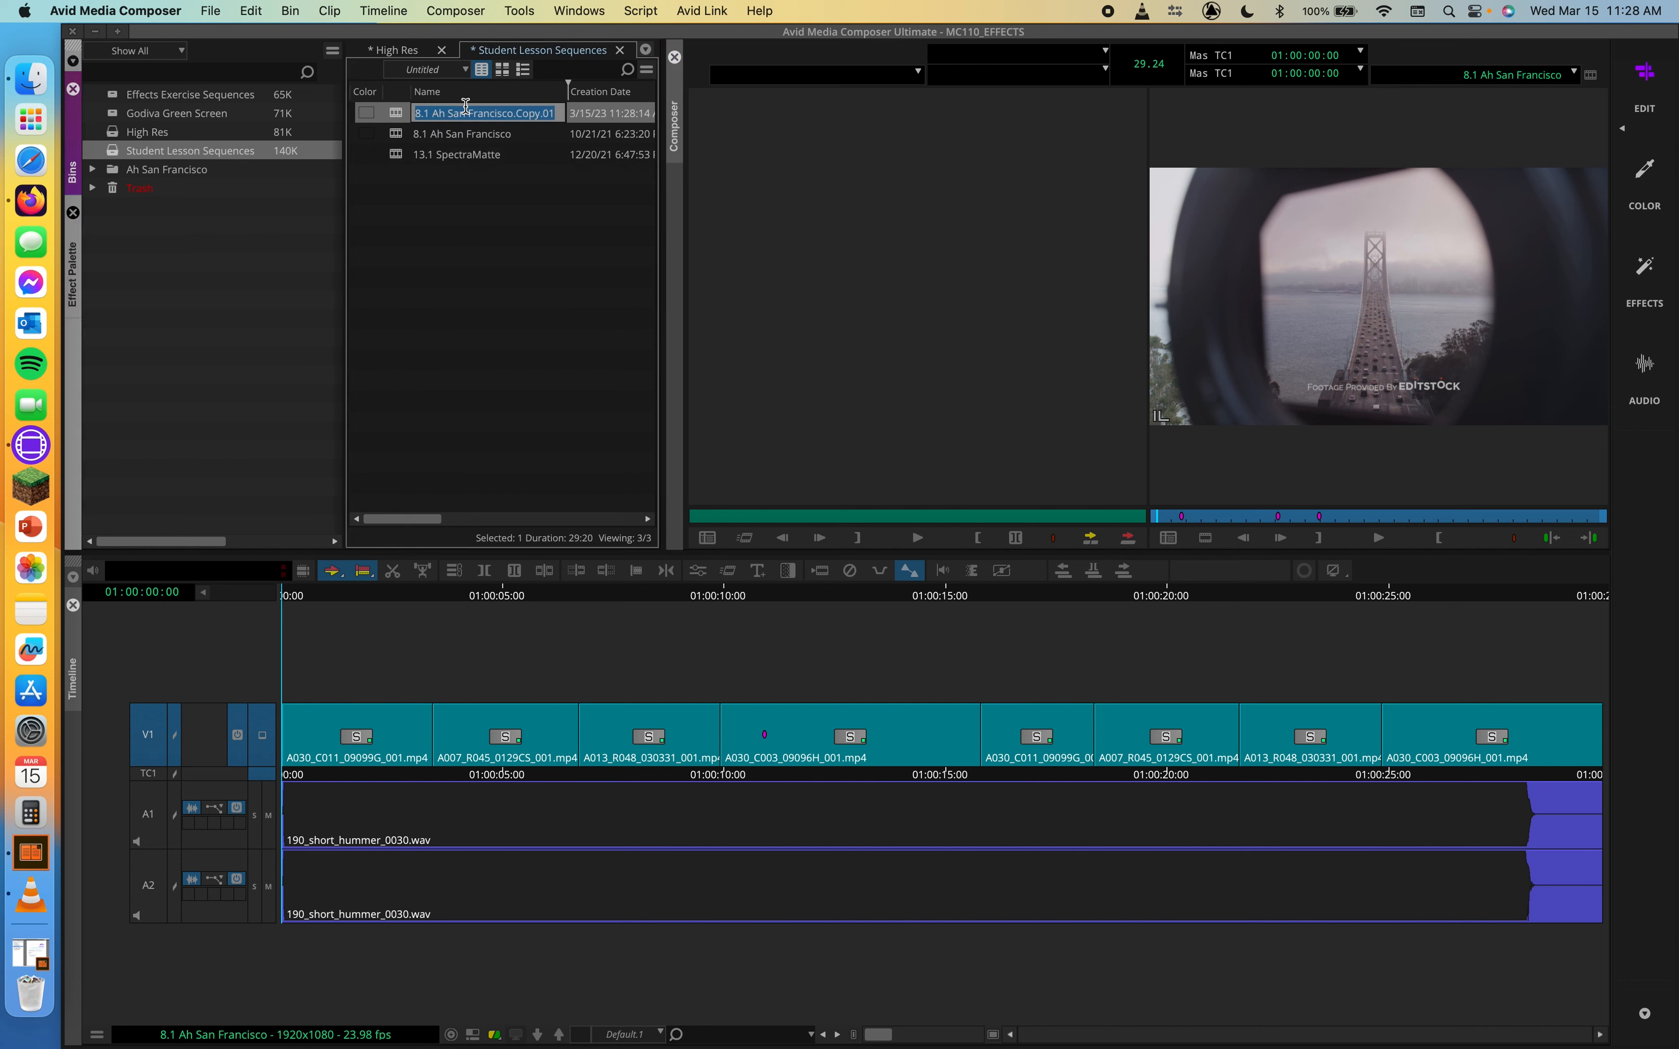
# Rename the duplicate sequence 8.1 Ah San Francisco Pan/Zoom and load it into the timeline
pyautogui.click(562, 115)
pyautogui.press('BackSpace')
pyautogui.press('BackSpace')
pyautogui.press('BackSpace')
pyautogui.press('BackSpace')
pyautogui.press('BackSpace')
pyautogui.press('BackSpace')
pyautogui.press('BackSpace')
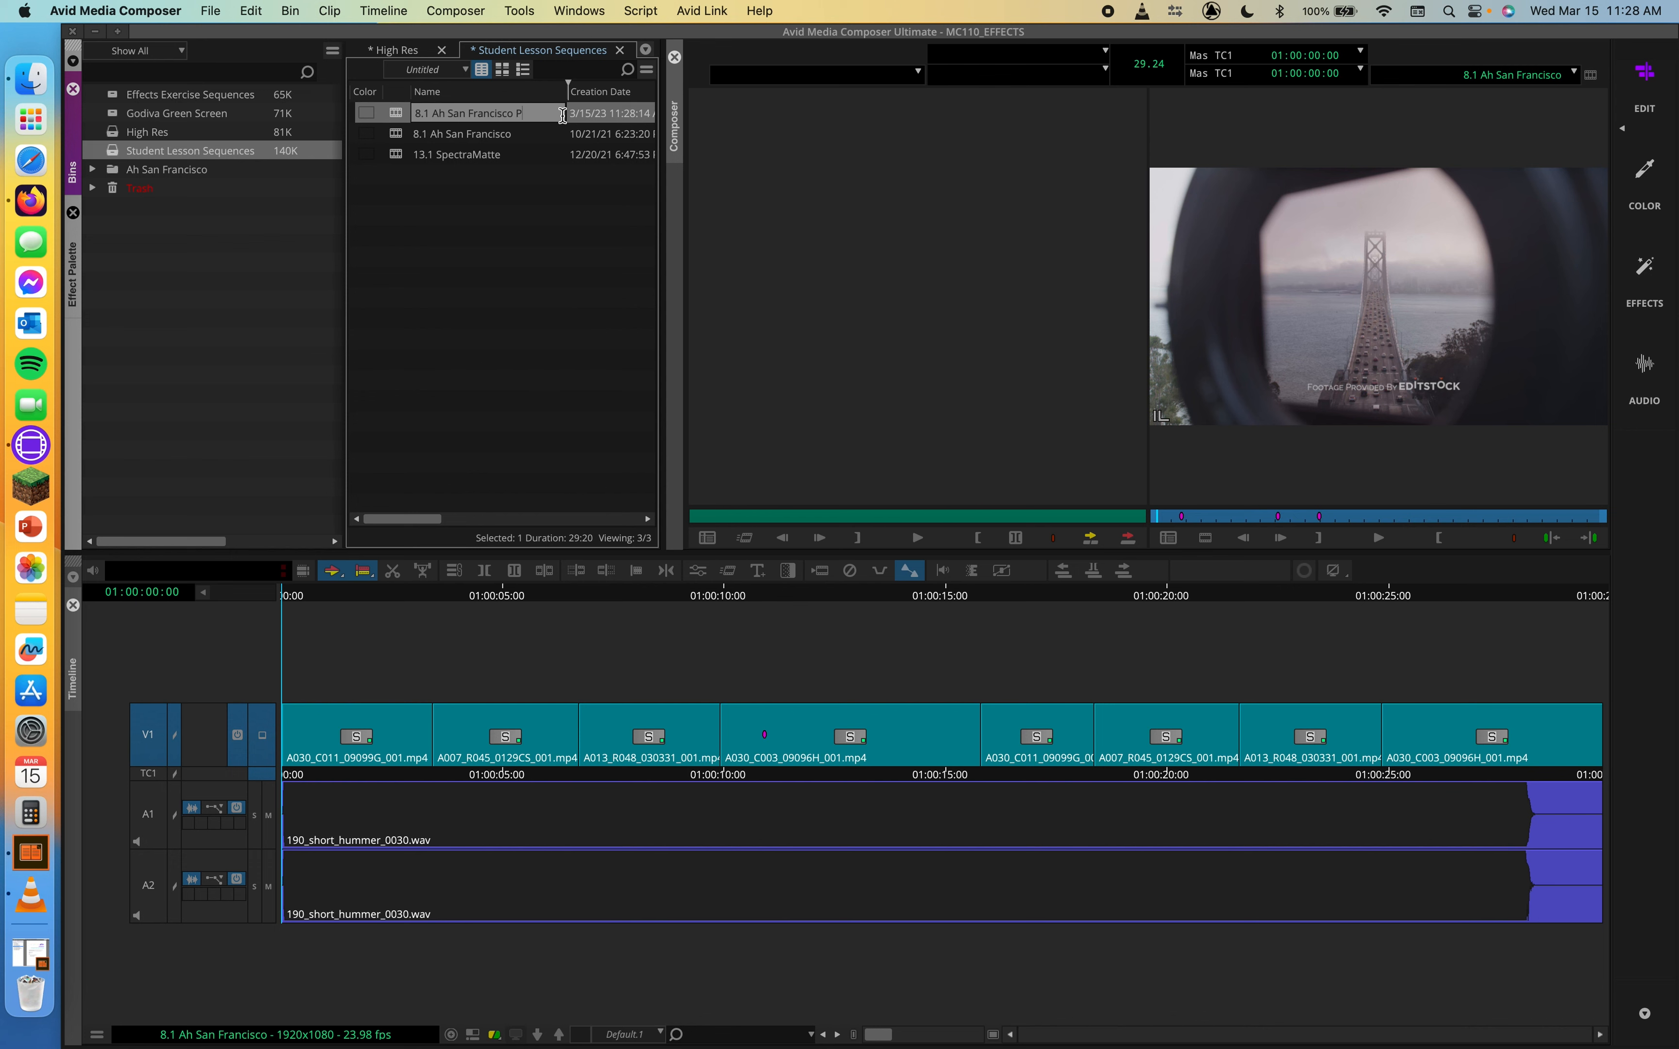
pyautogui.write('Pan ')
pyautogui.write('Zoom')
pyautogui.press('Return')
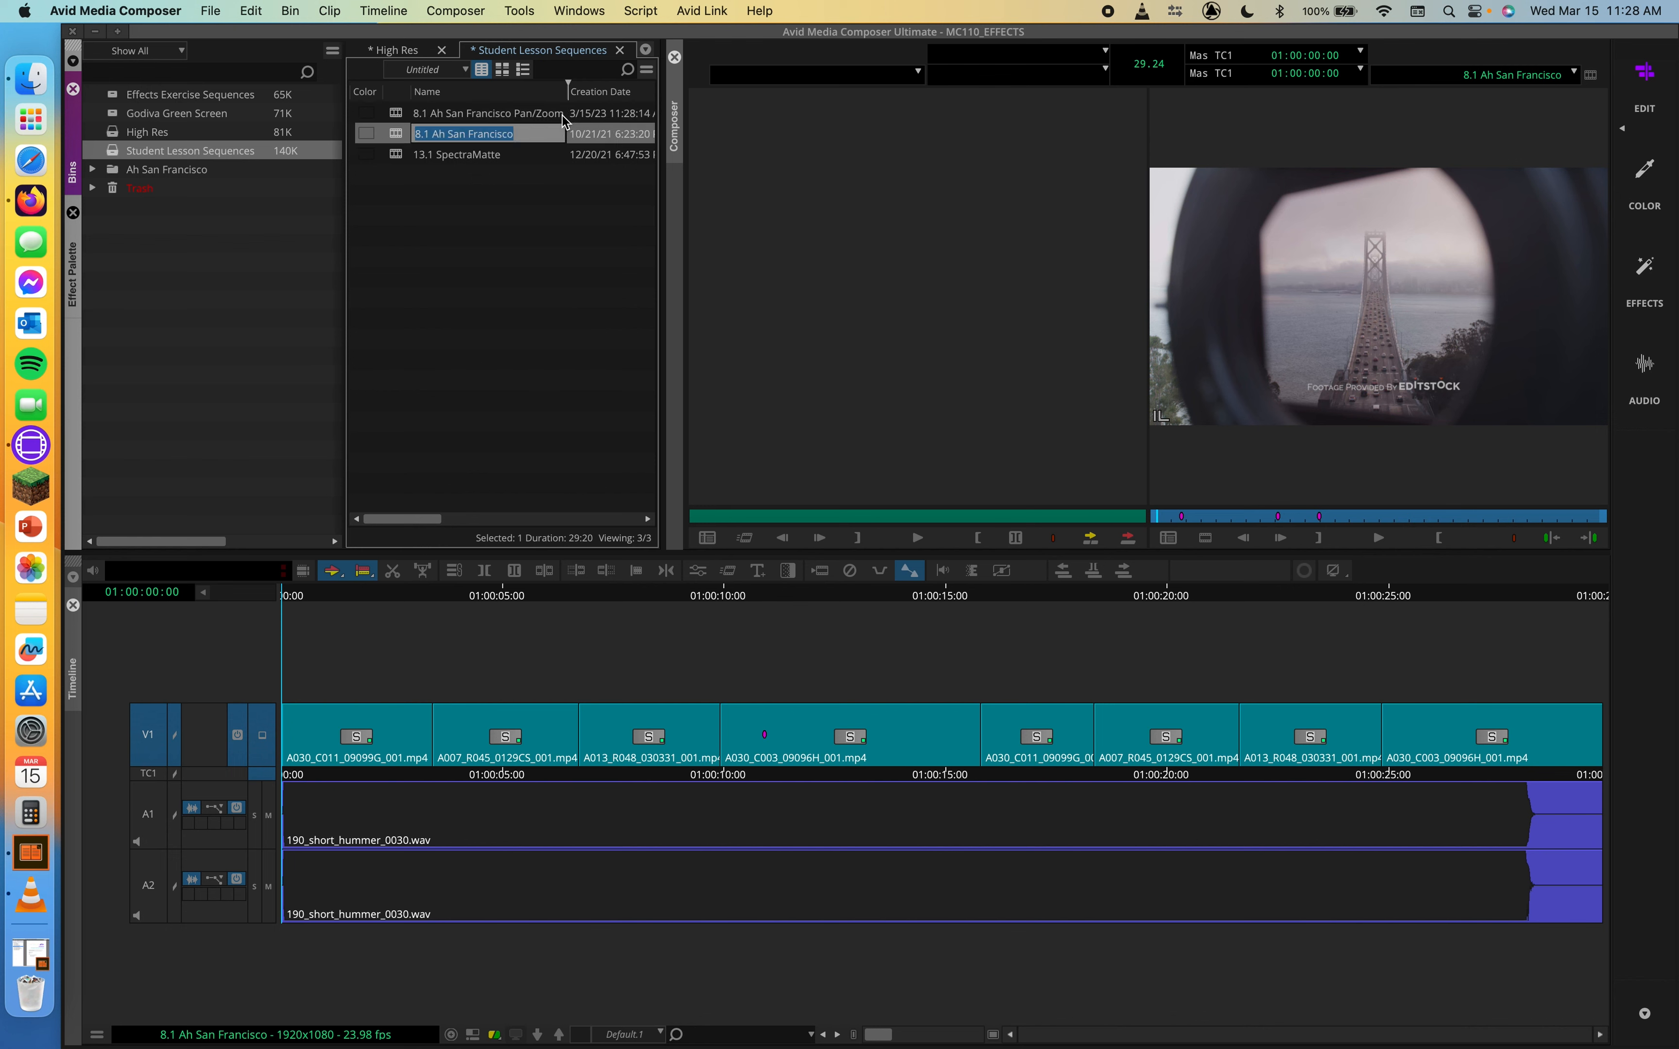
pyautogui.doubleClick(387, 115)
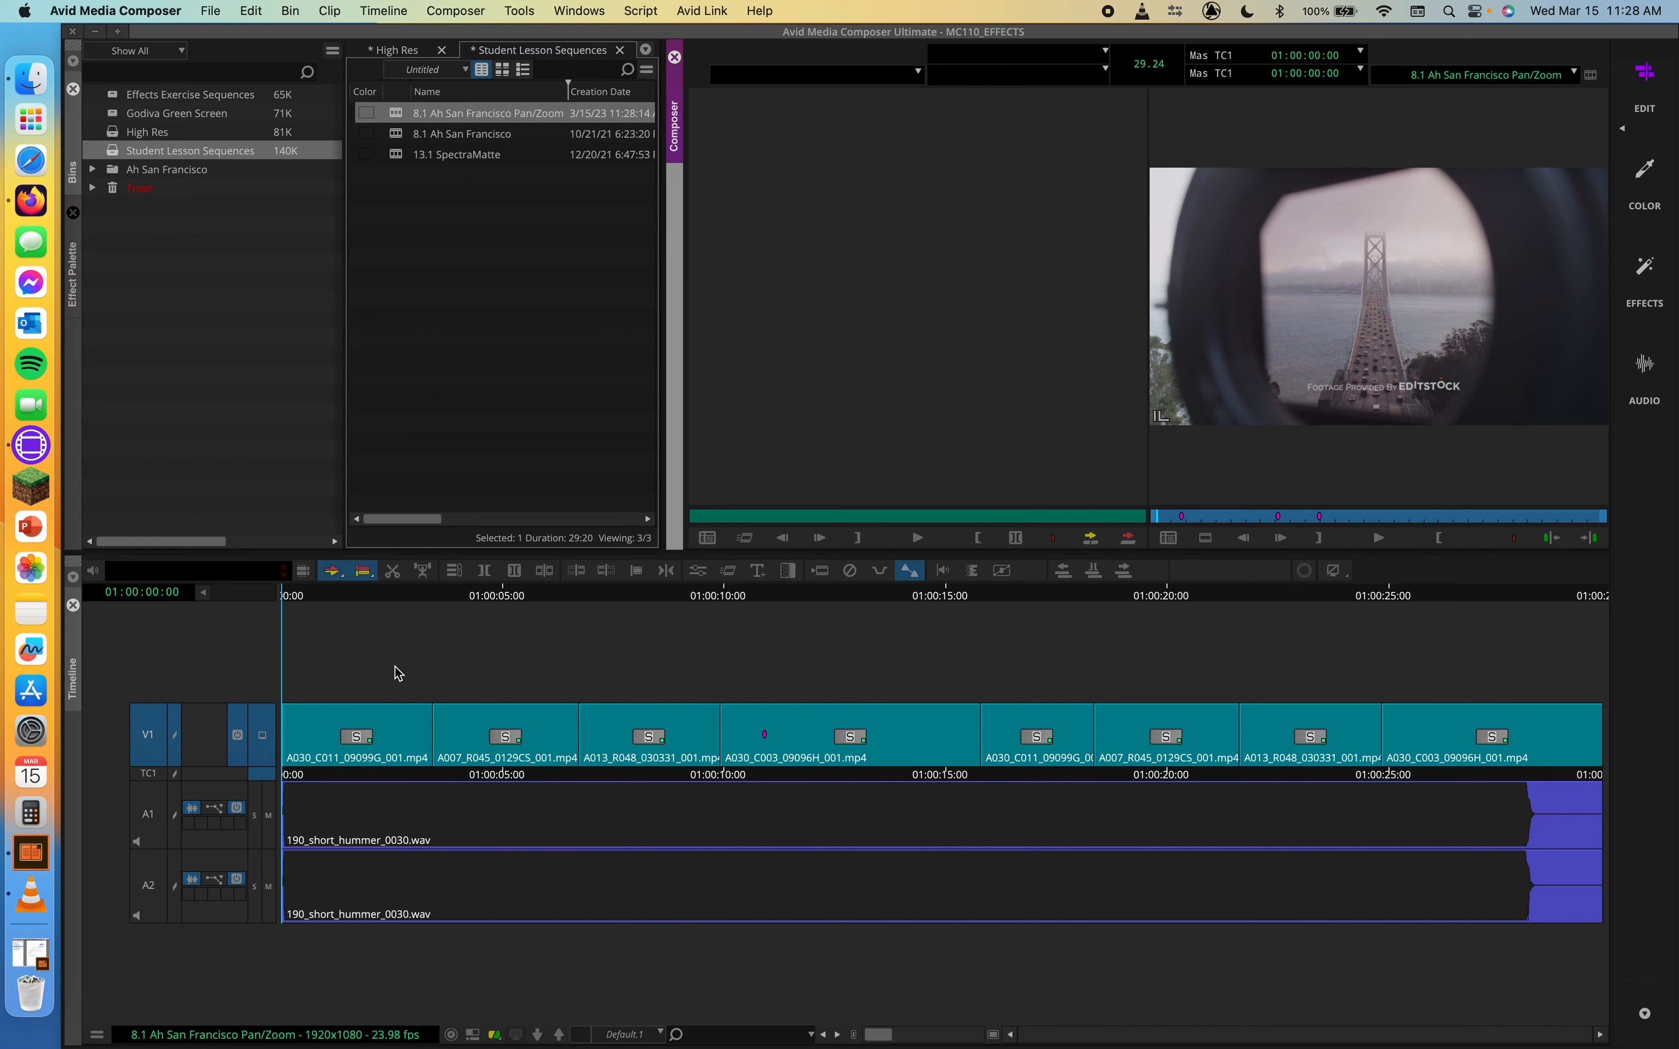
# Open the High Res bin, launch the Source Browser from it, and open its link settings
pyautogui.doubleClick(121, 134)
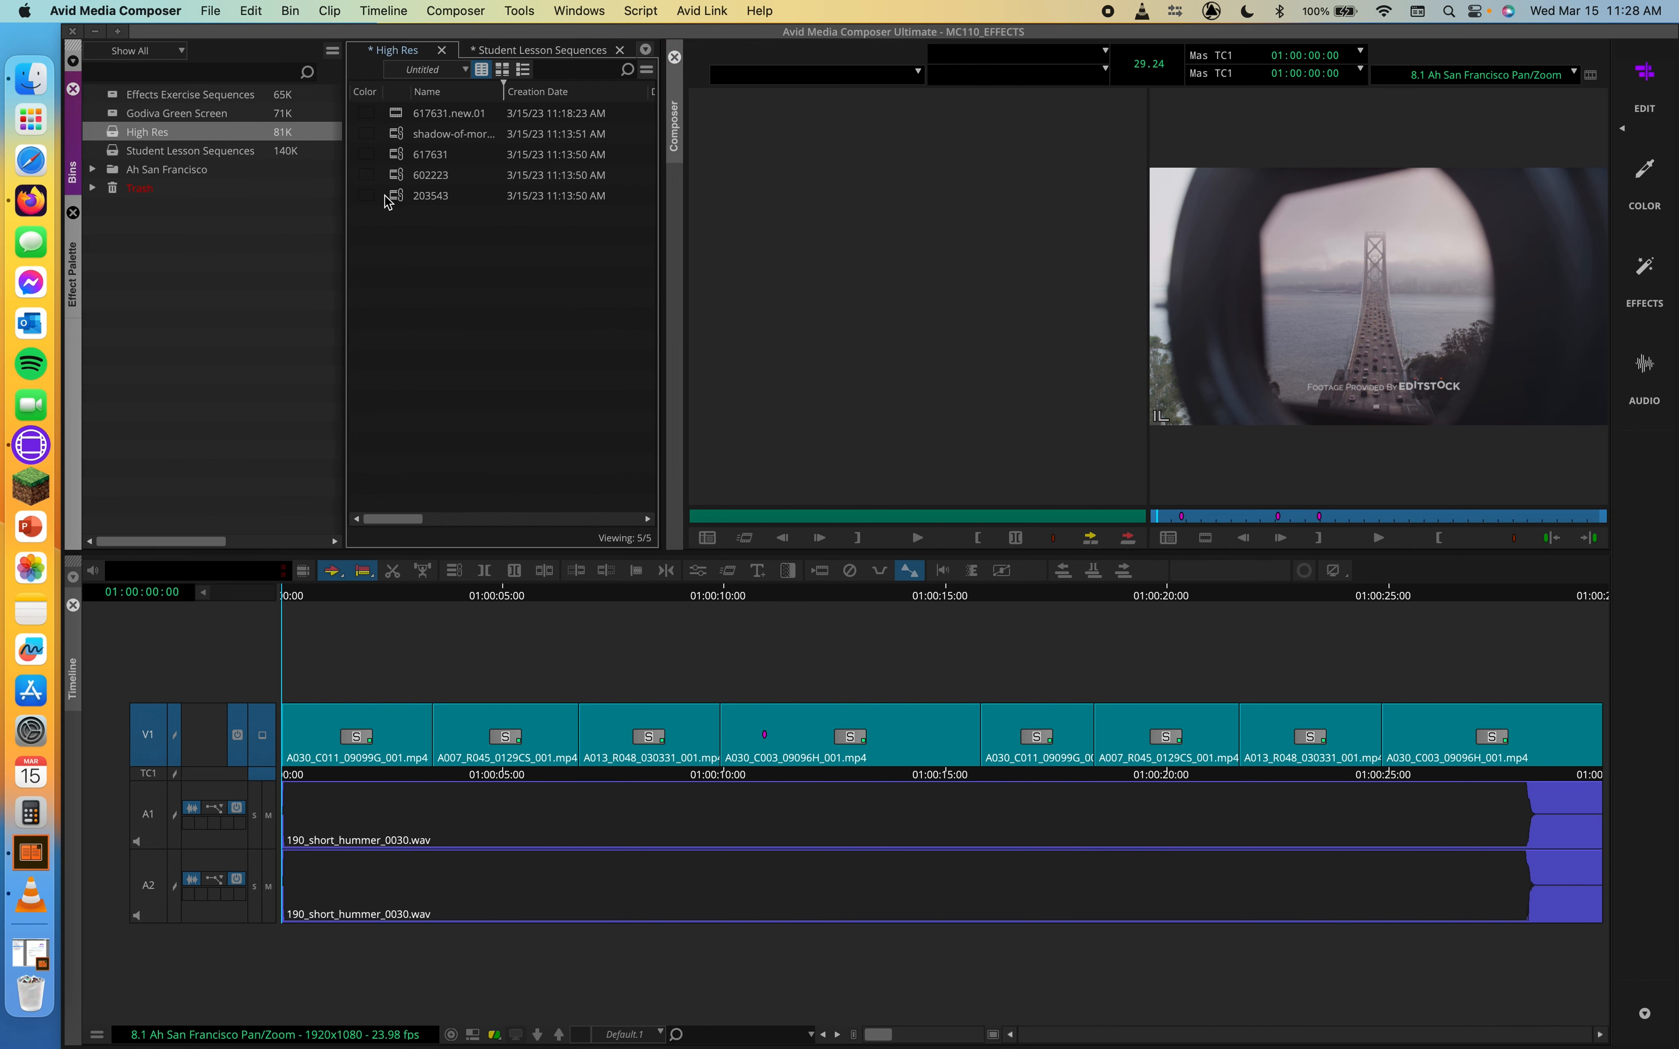
pyautogui.rightClick(494, 241)
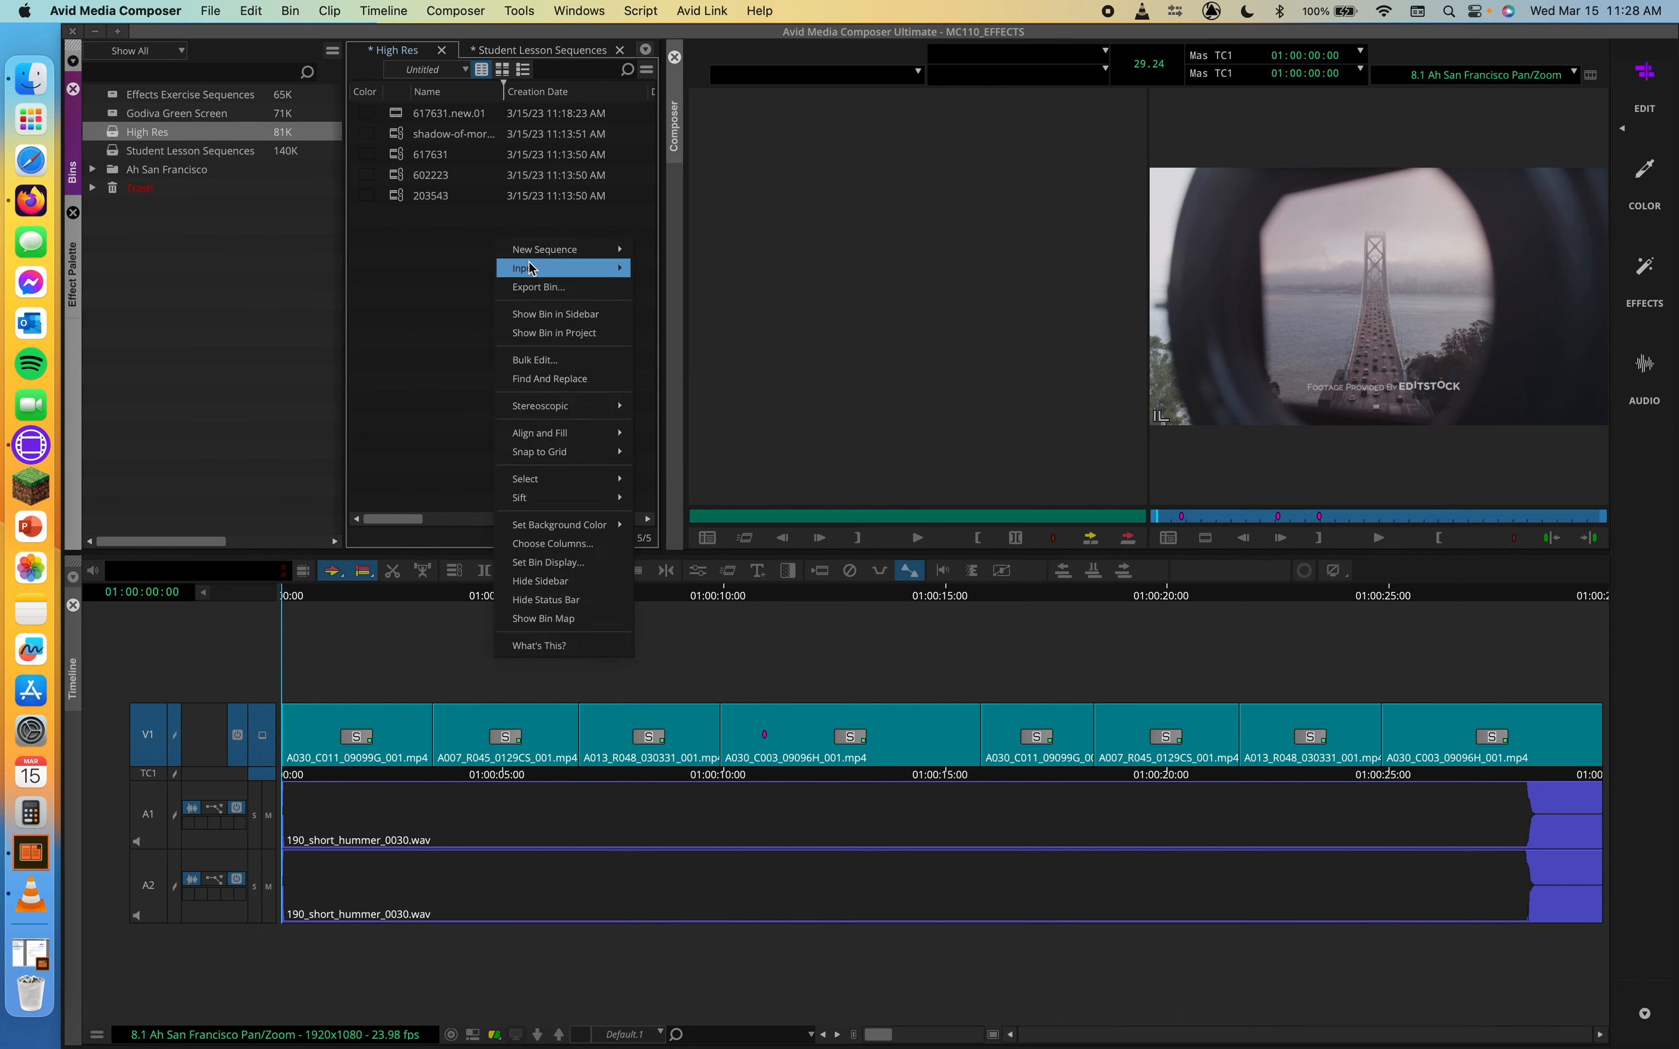
pyautogui.moveTo(531, 269)
pyautogui.click(685, 271)
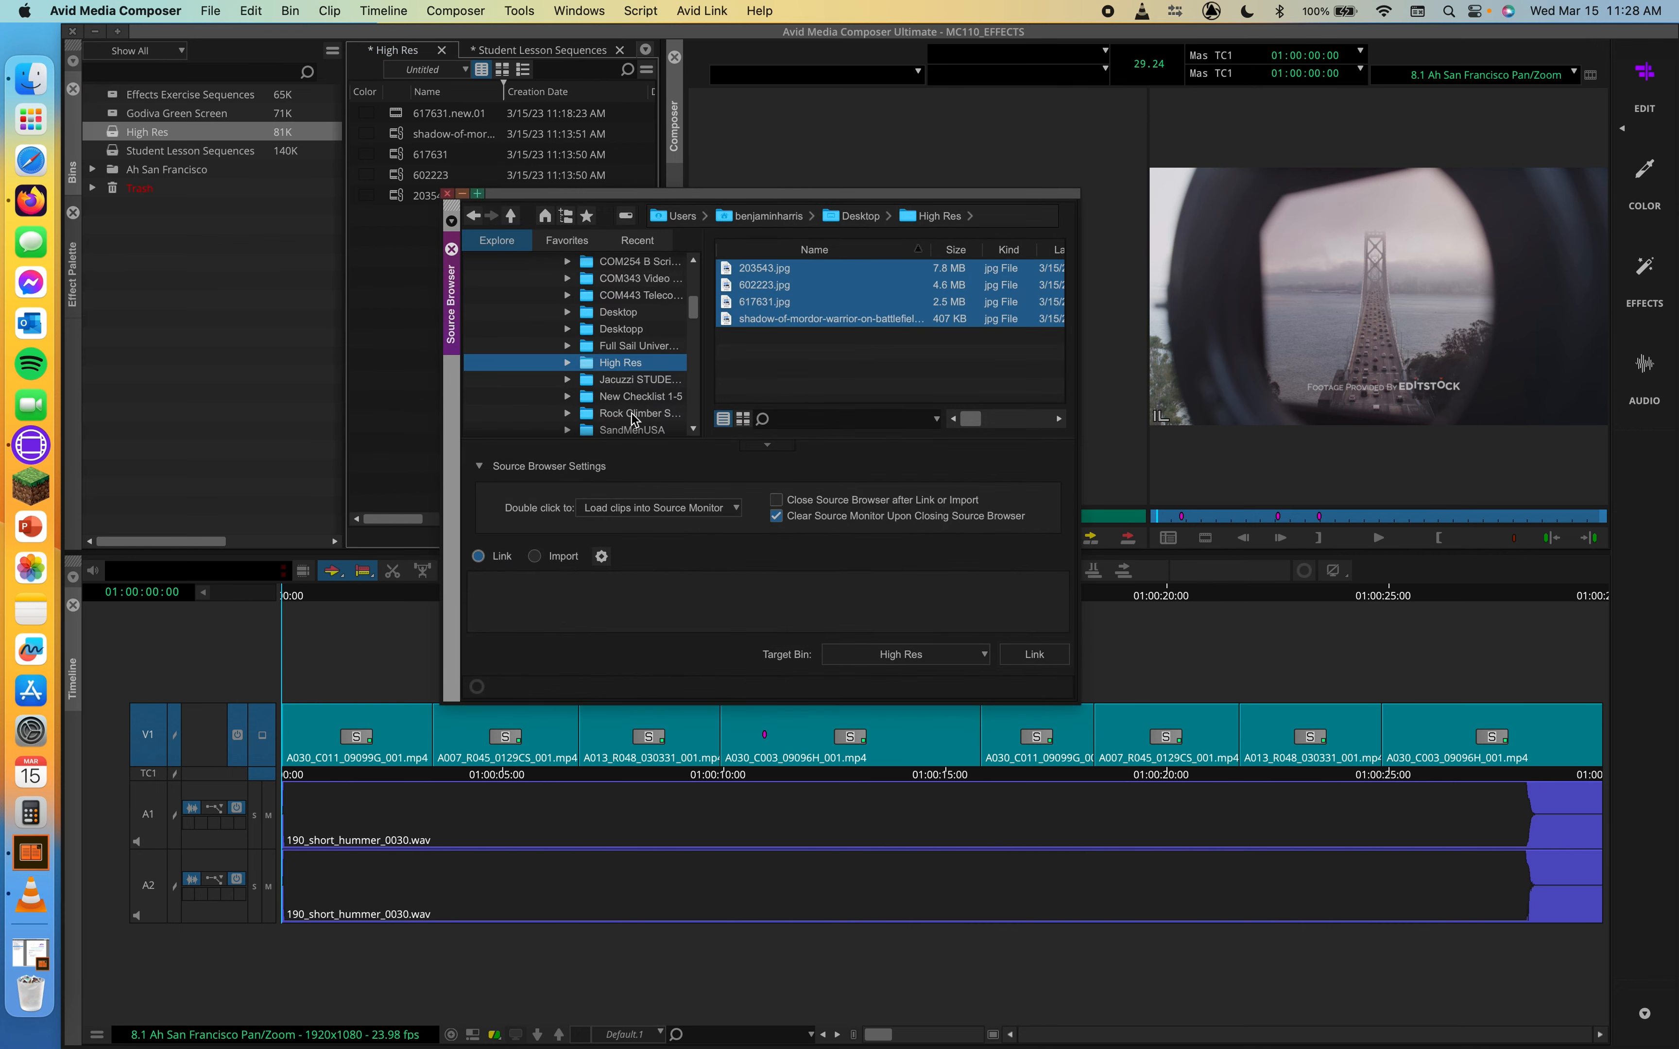
pyautogui.click(602, 556)
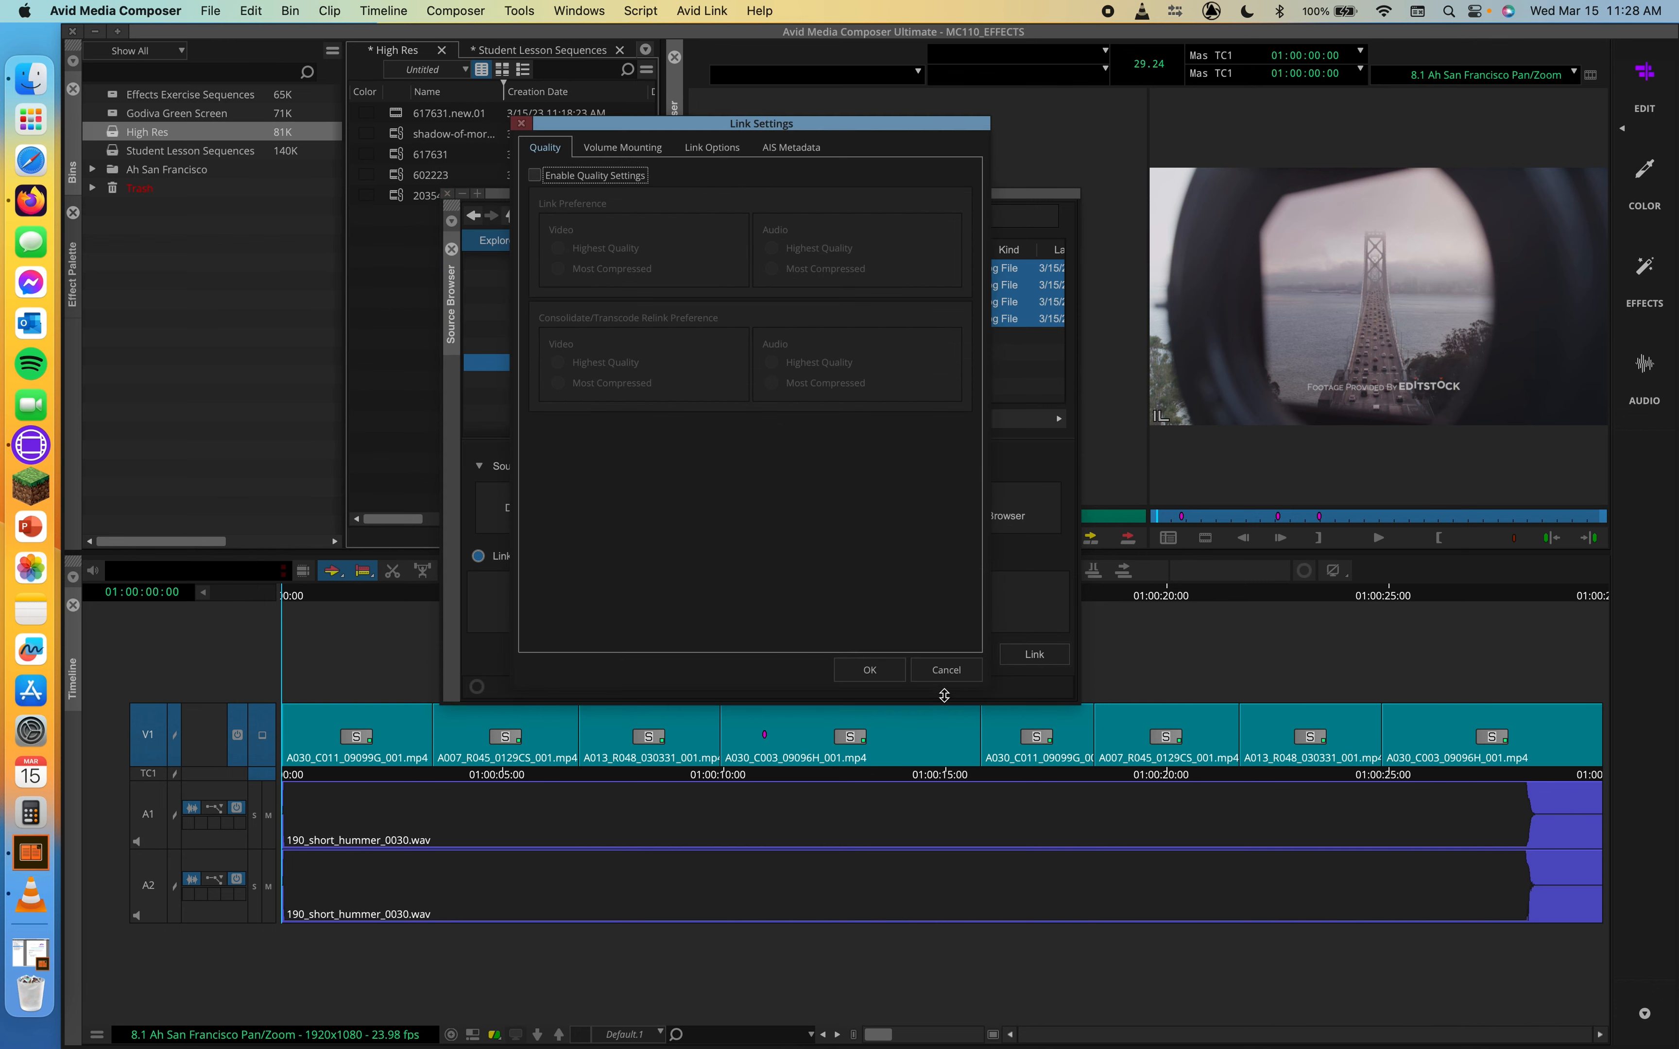
# Switch the Source Browser to Import and set the import image size adjustment to Resize image to fit format raster
pyautogui.click(946, 670)
pyautogui.click(543, 559)
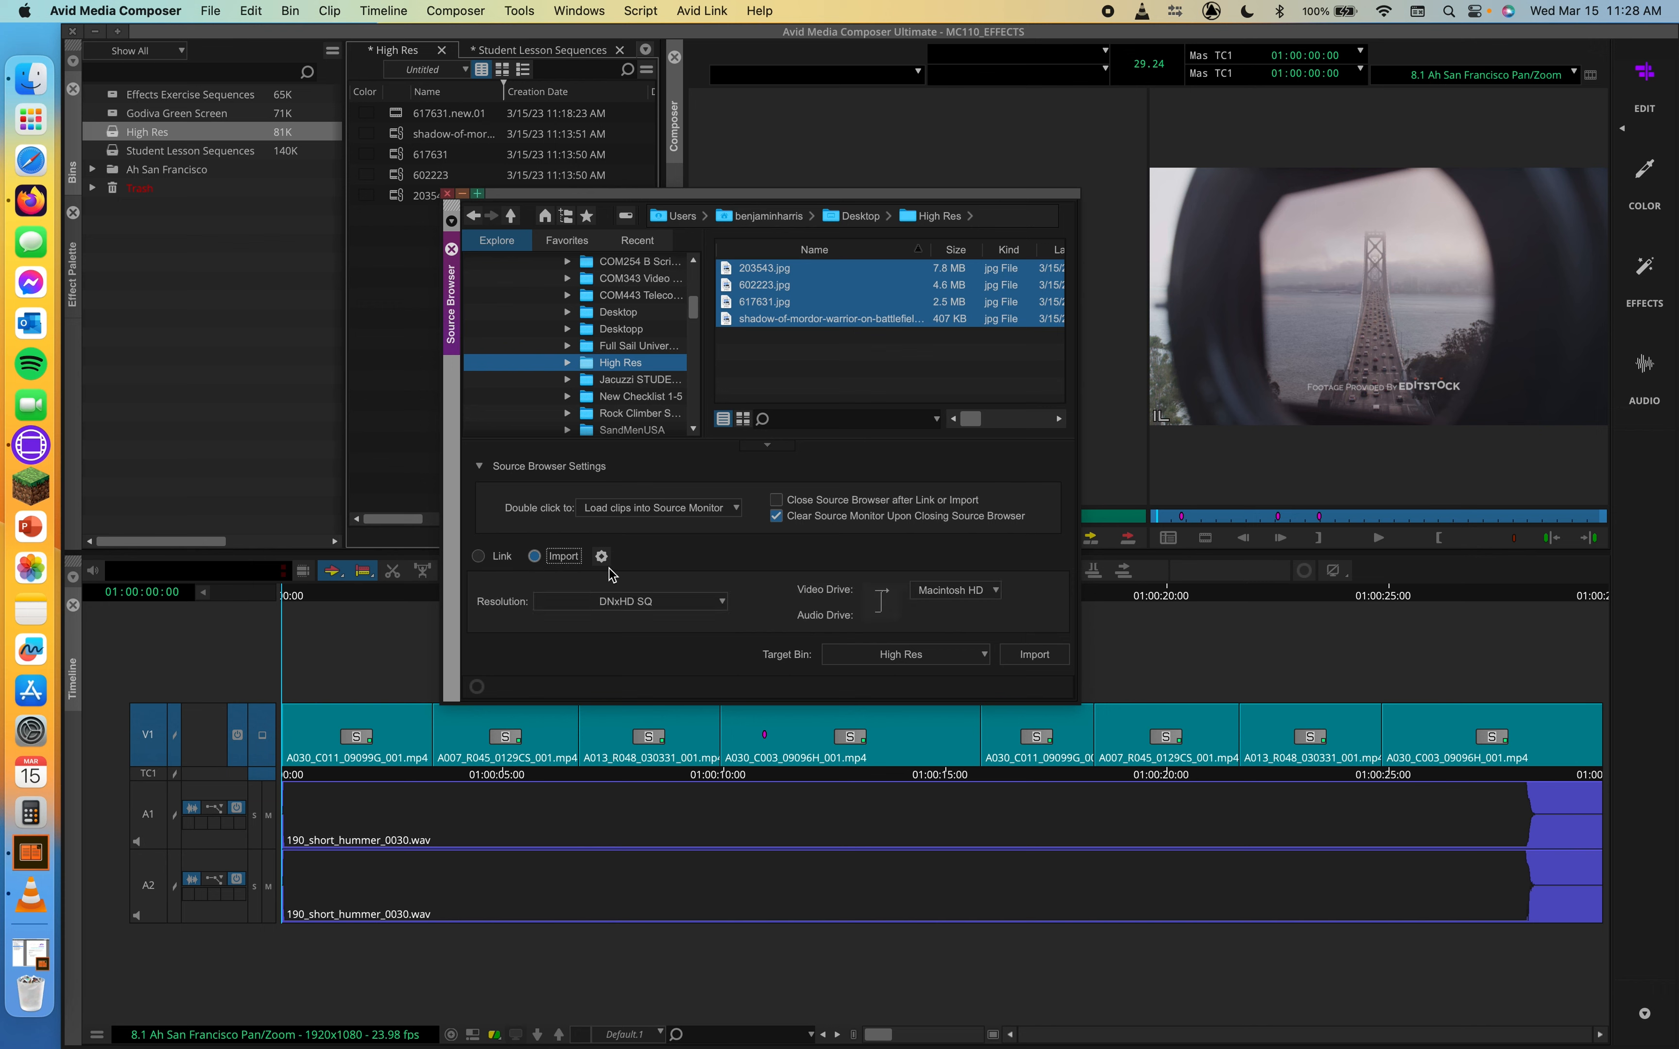
pyautogui.click(601, 556)
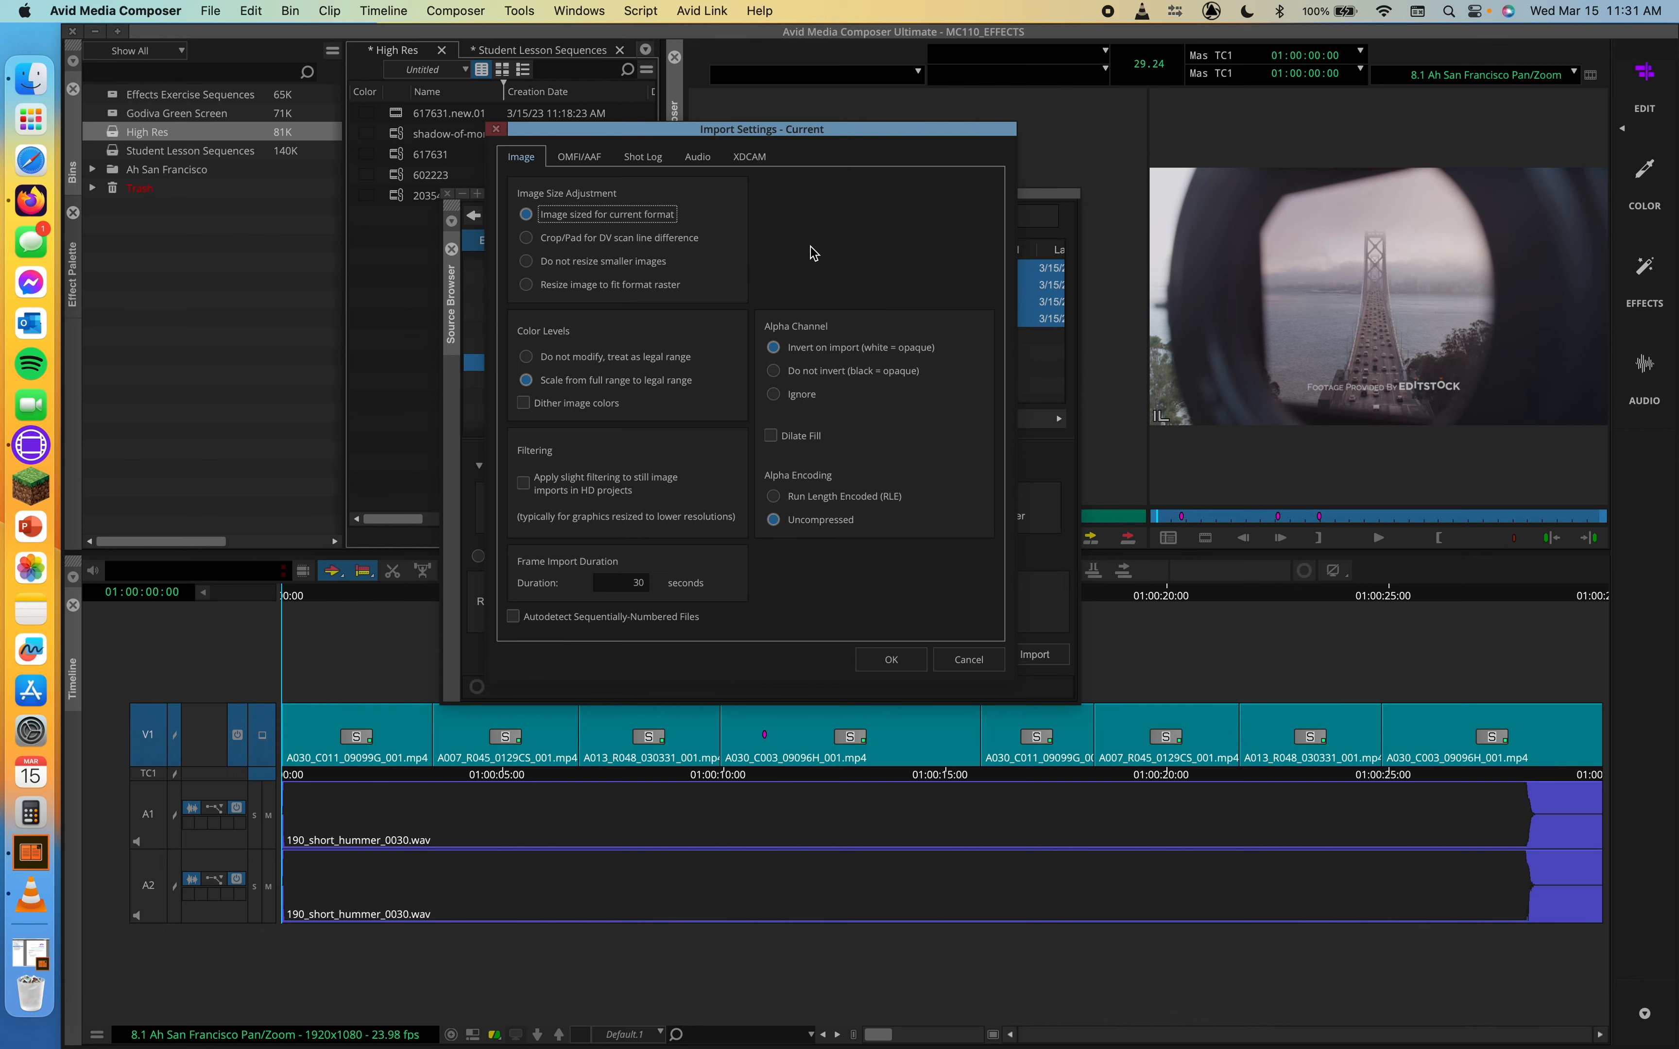
pyautogui.click(577, 289)
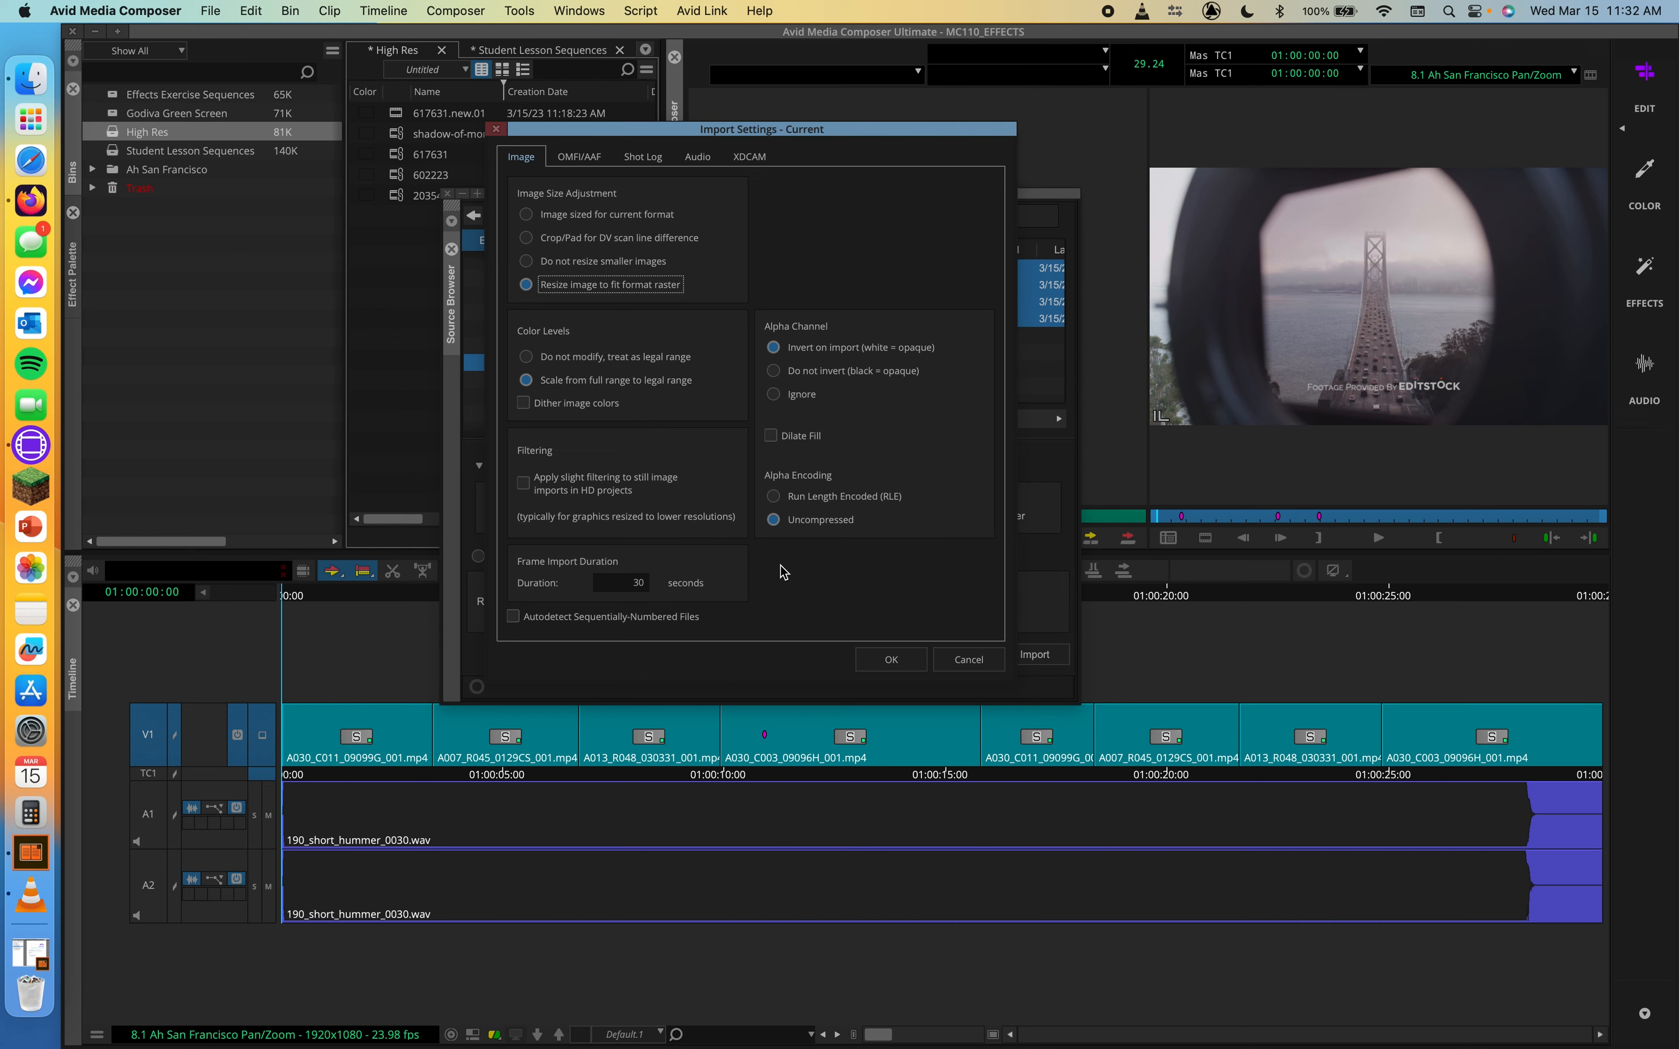
pyautogui.click(882, 666)
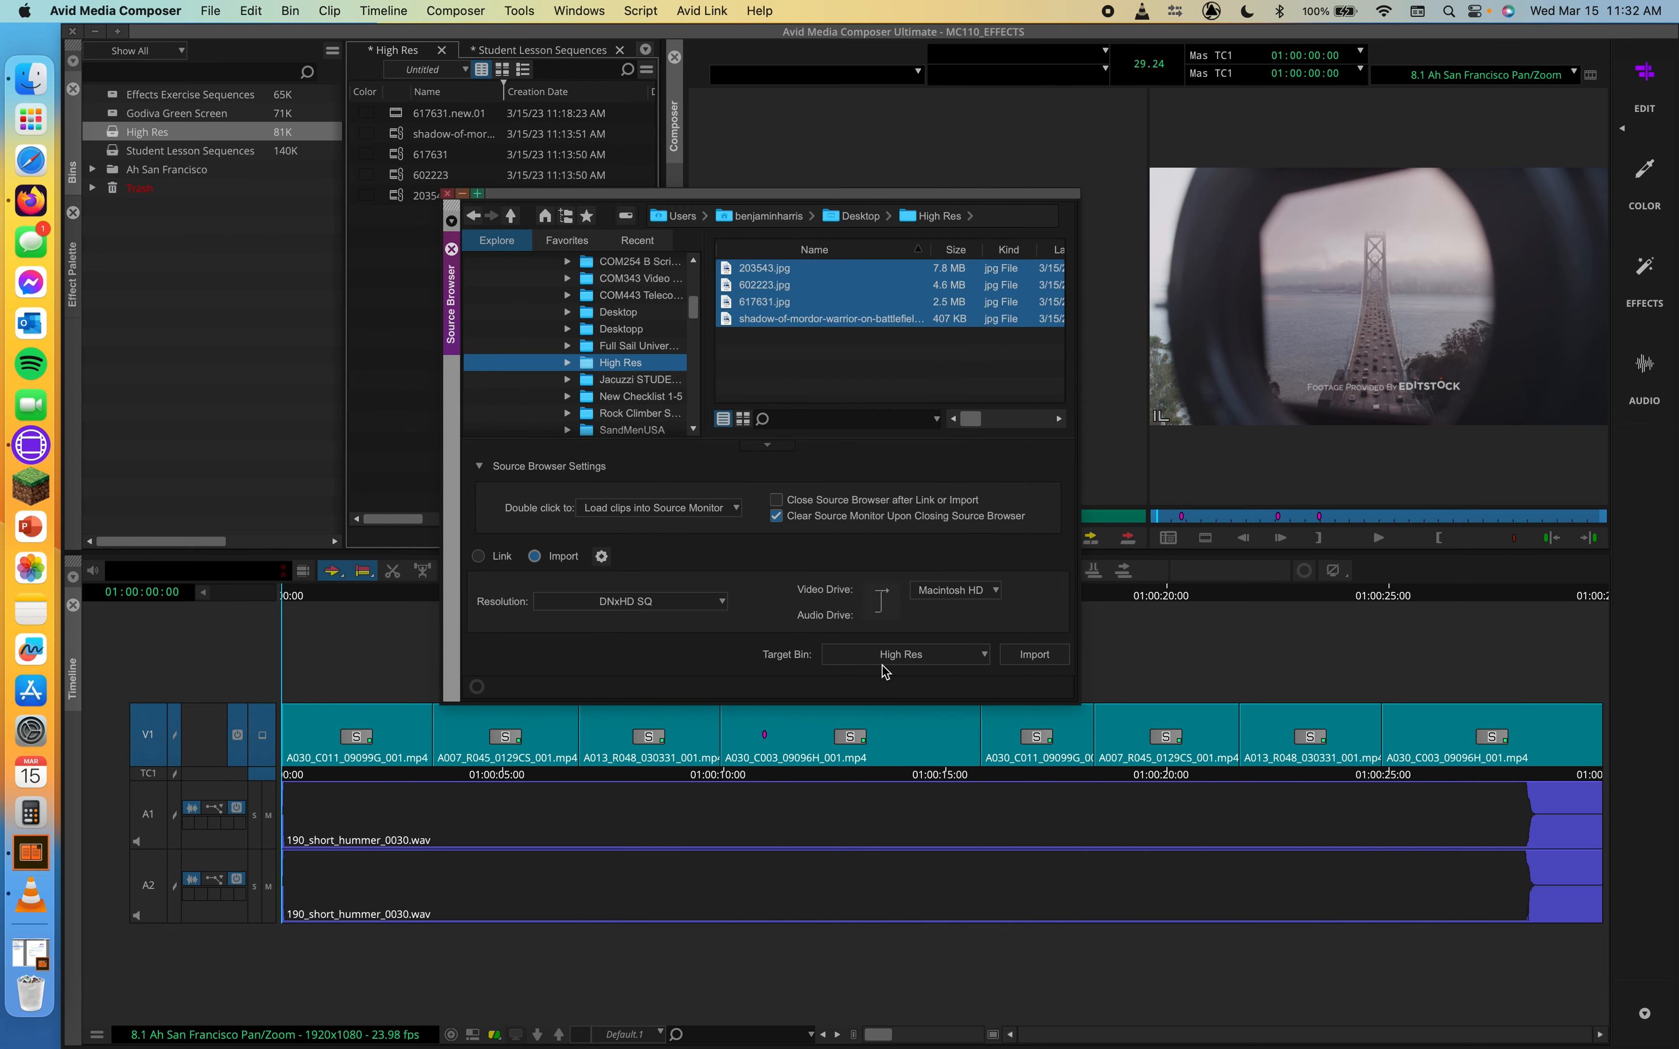
# Import the shadow-of-mordor-warrior image into the High Res bin and close the Source Browser
pyautogui.click(764, 321)
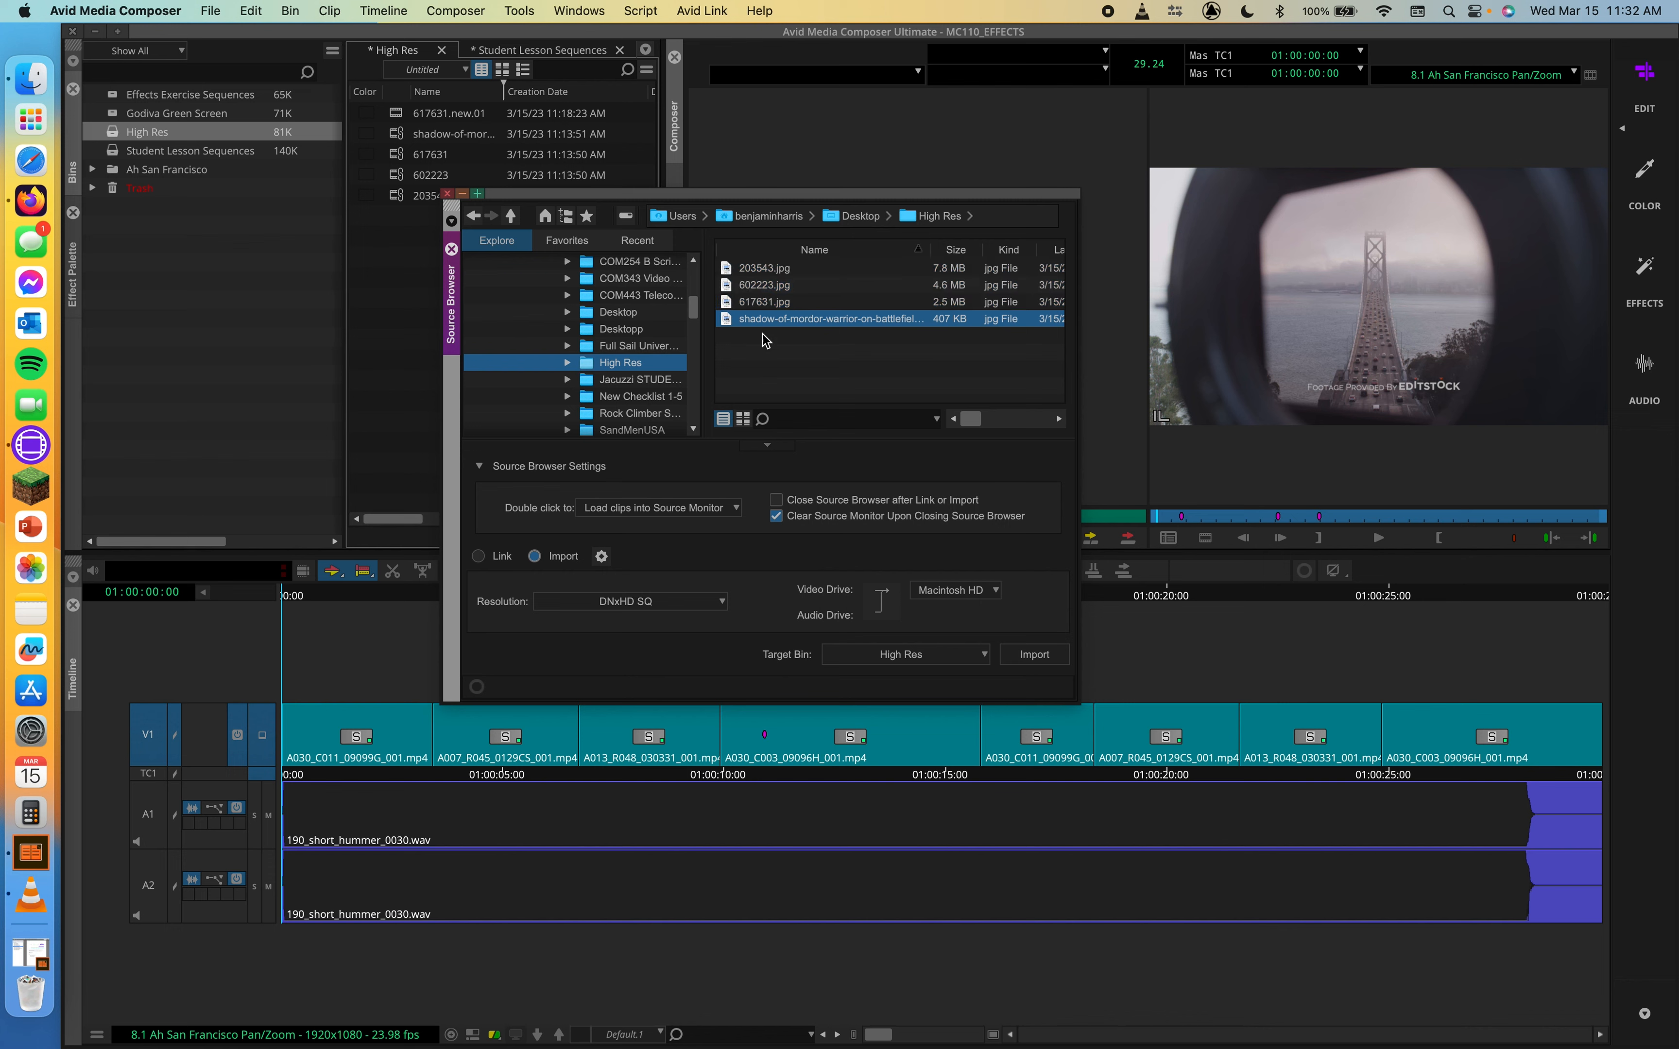
pyautogui.click(1034, 655)
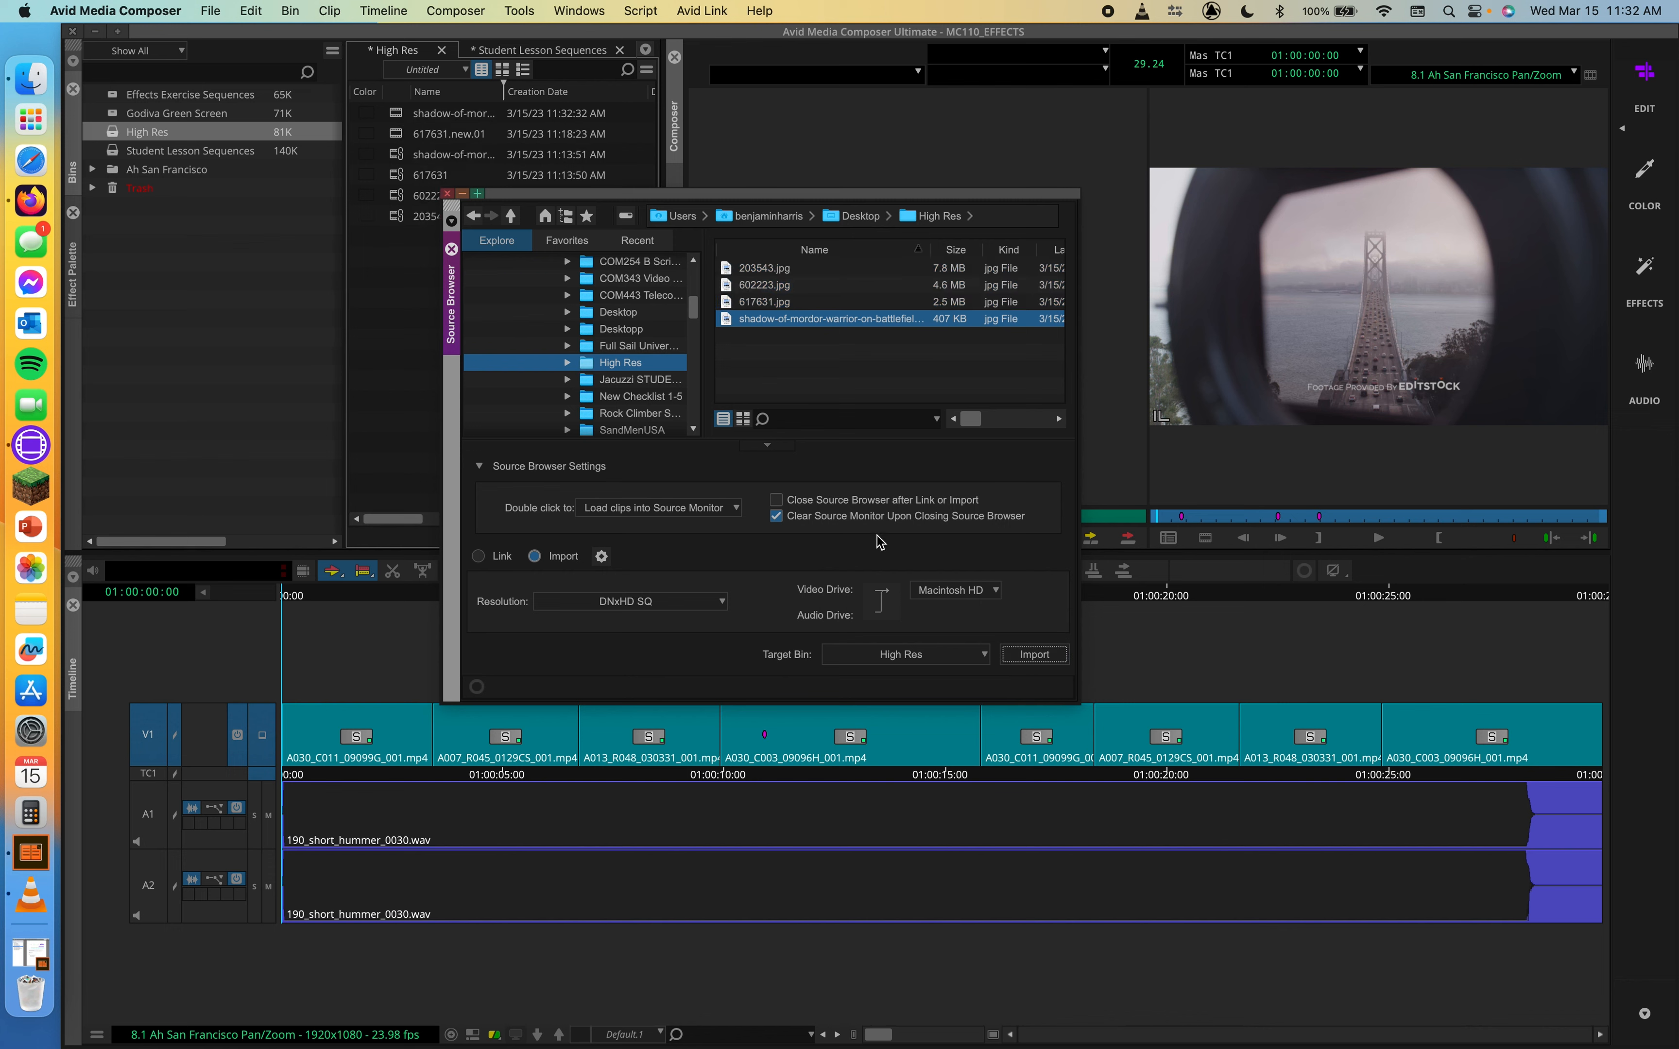
pyautogui.click(463, 197)
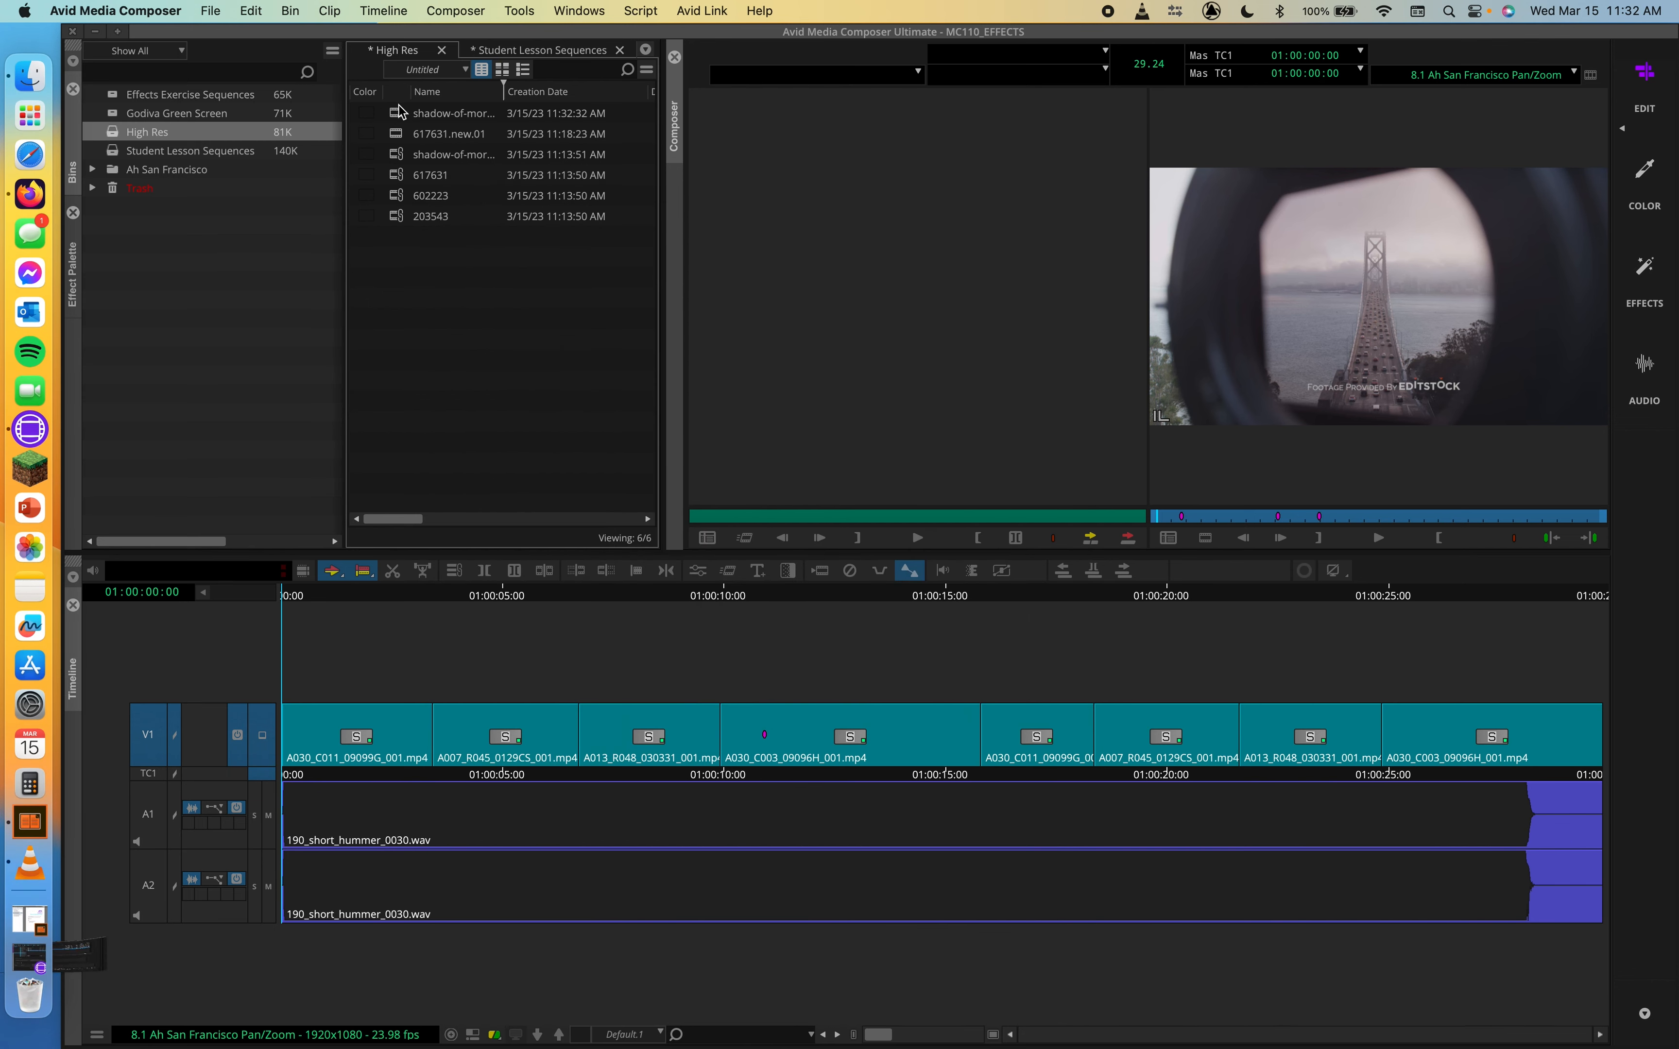
# Compare the imported, transcoded and linked image clips of the High Res bin in the source monitor
pyautogui.doubleClick(401, 112)
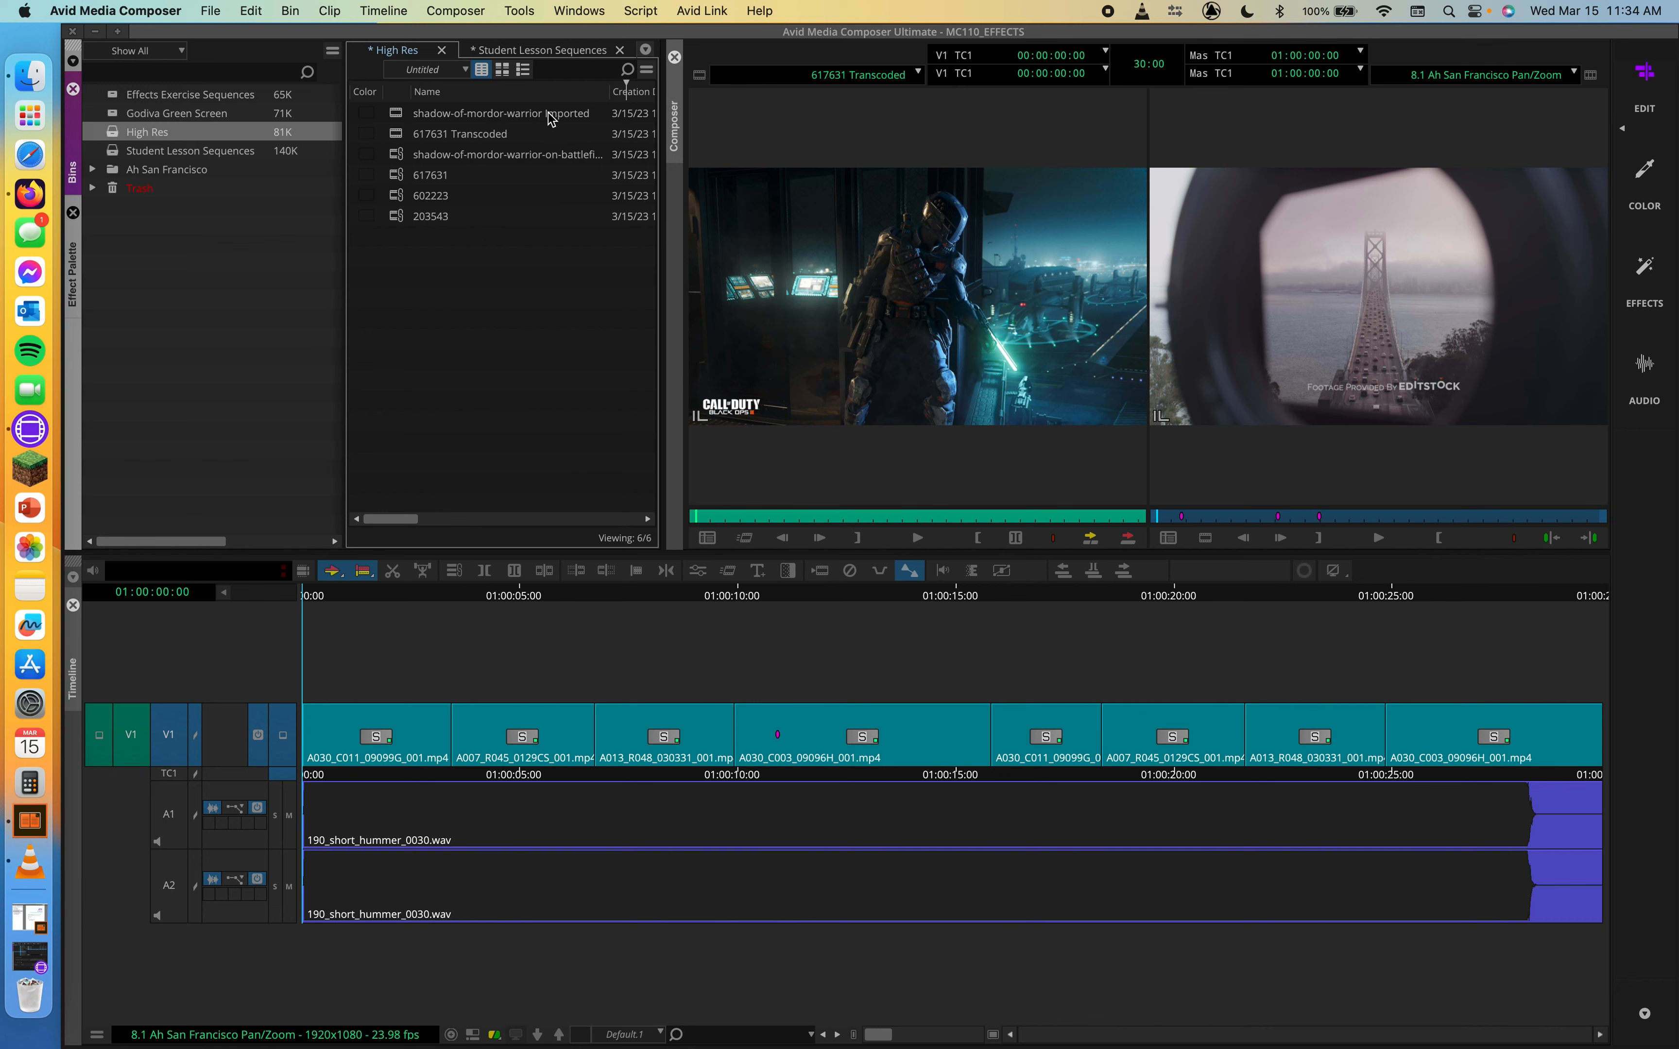
pyautogui.doubleClick(397, 113)
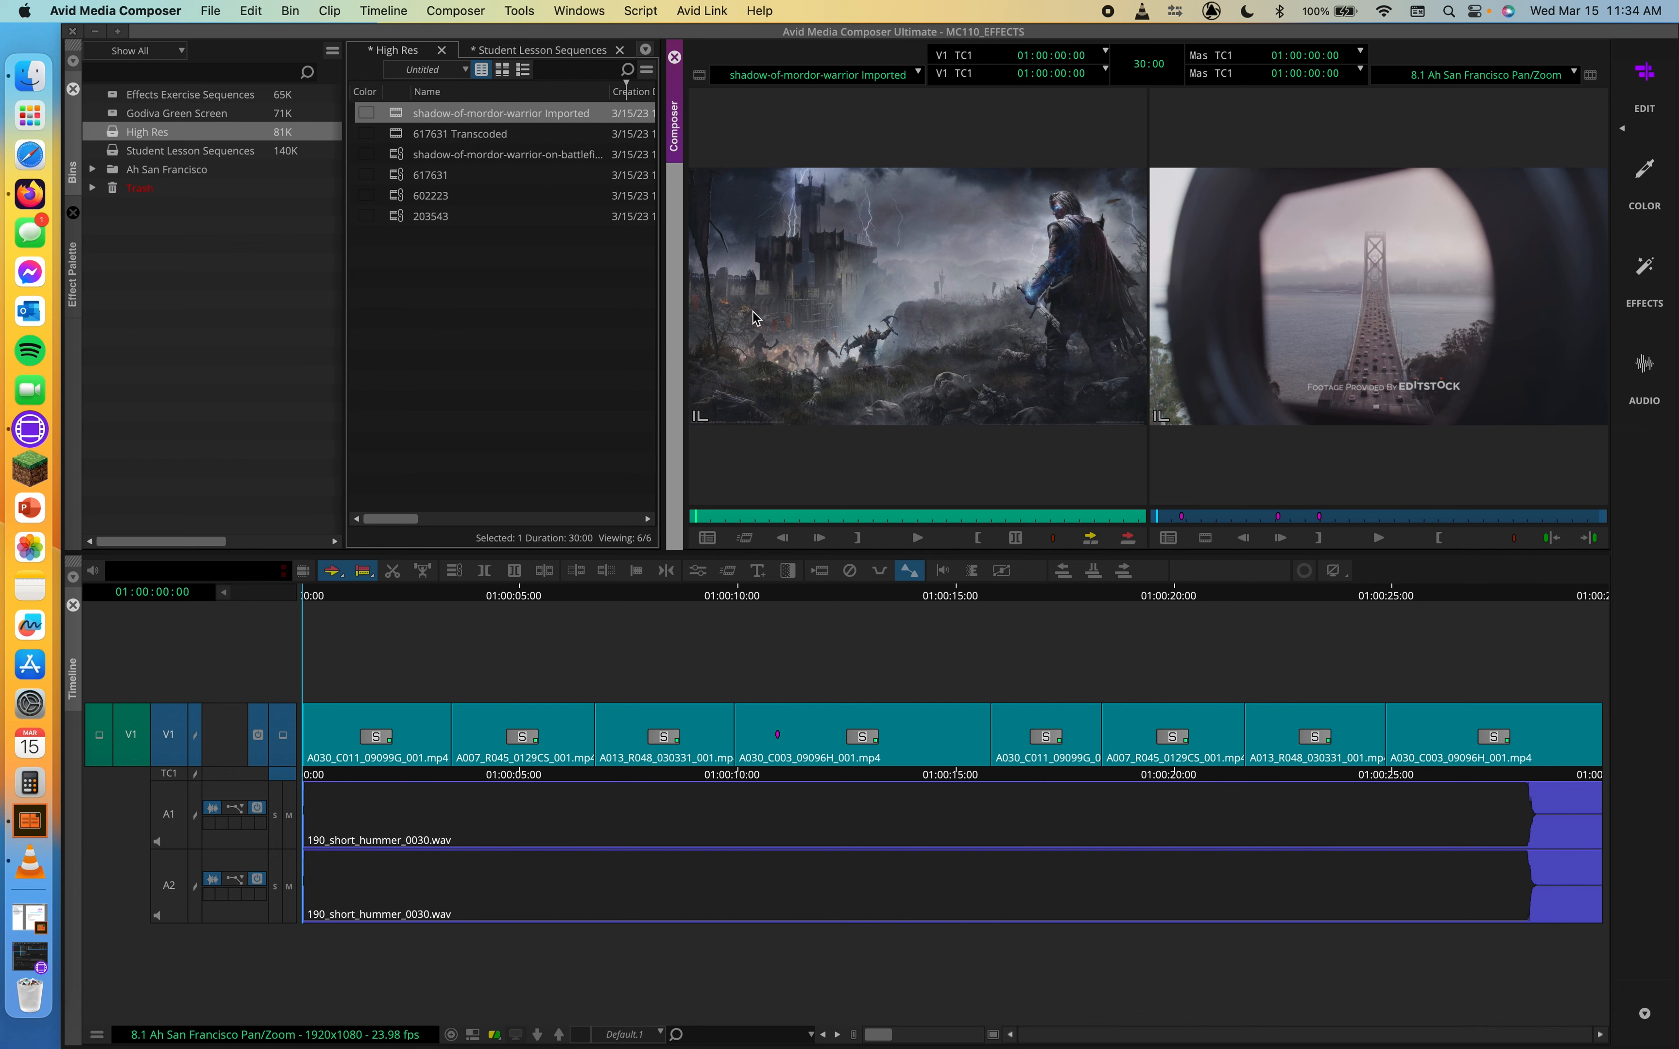
pyautogui.doubleClick(394, 134)
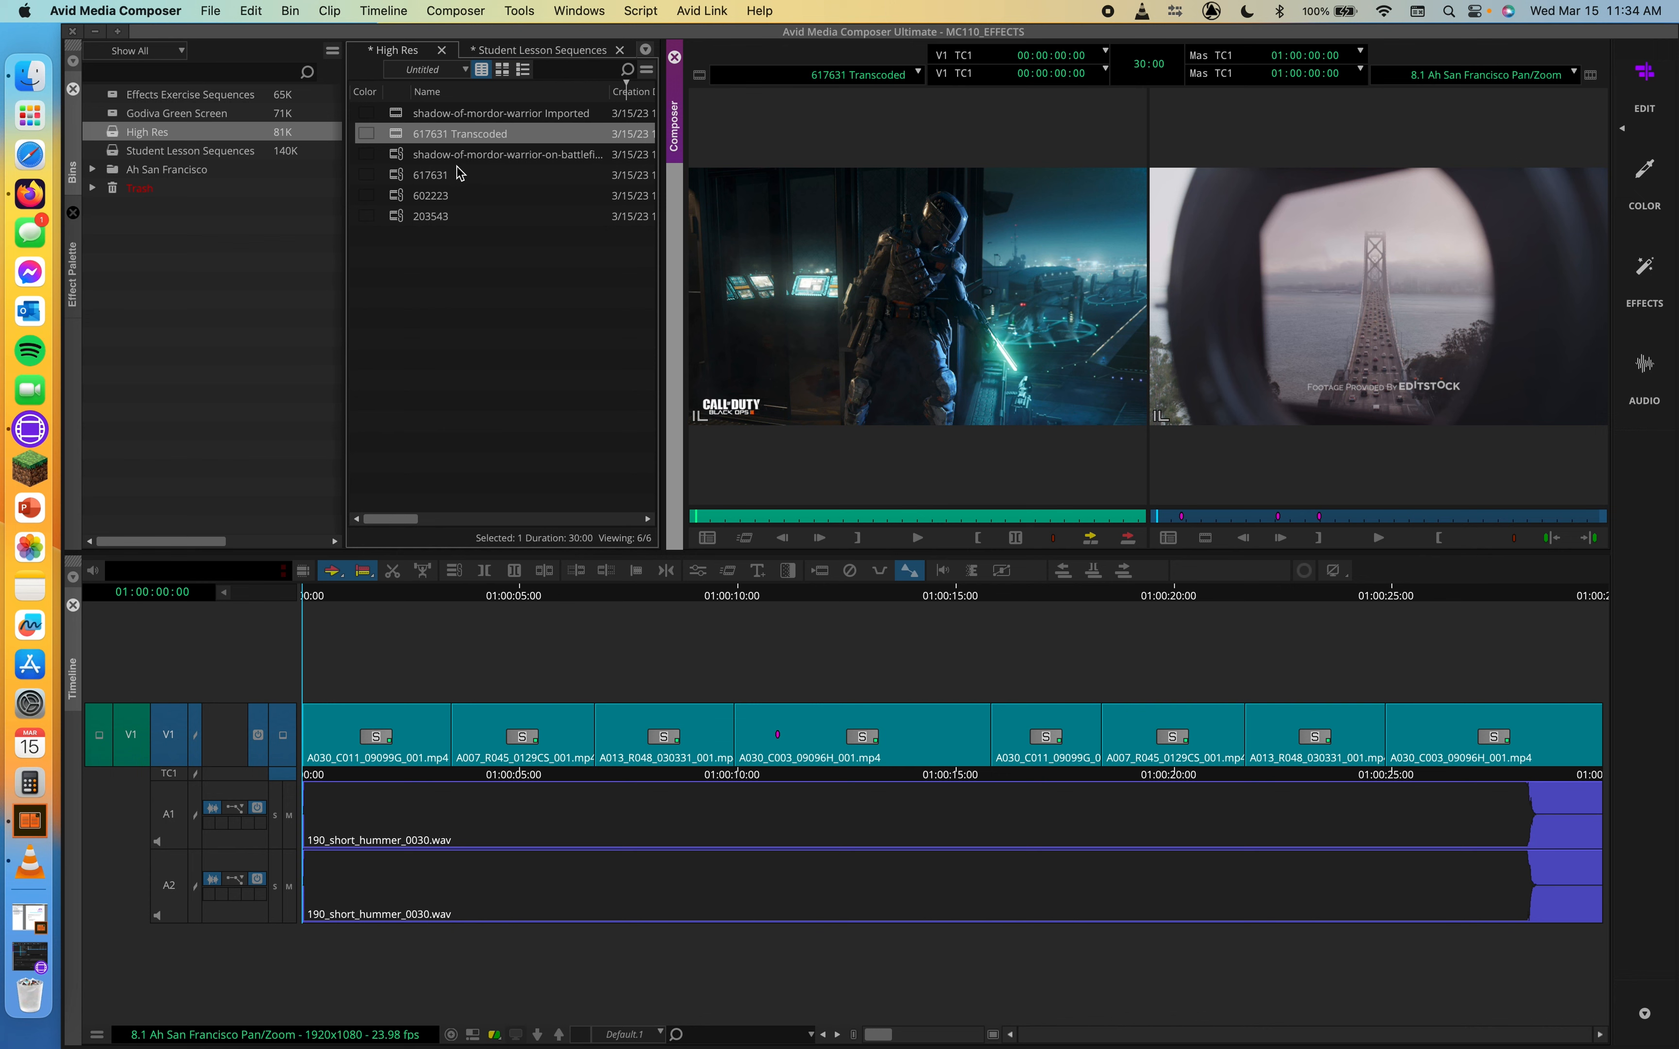
pyautogui.doubleClick(396, 194)
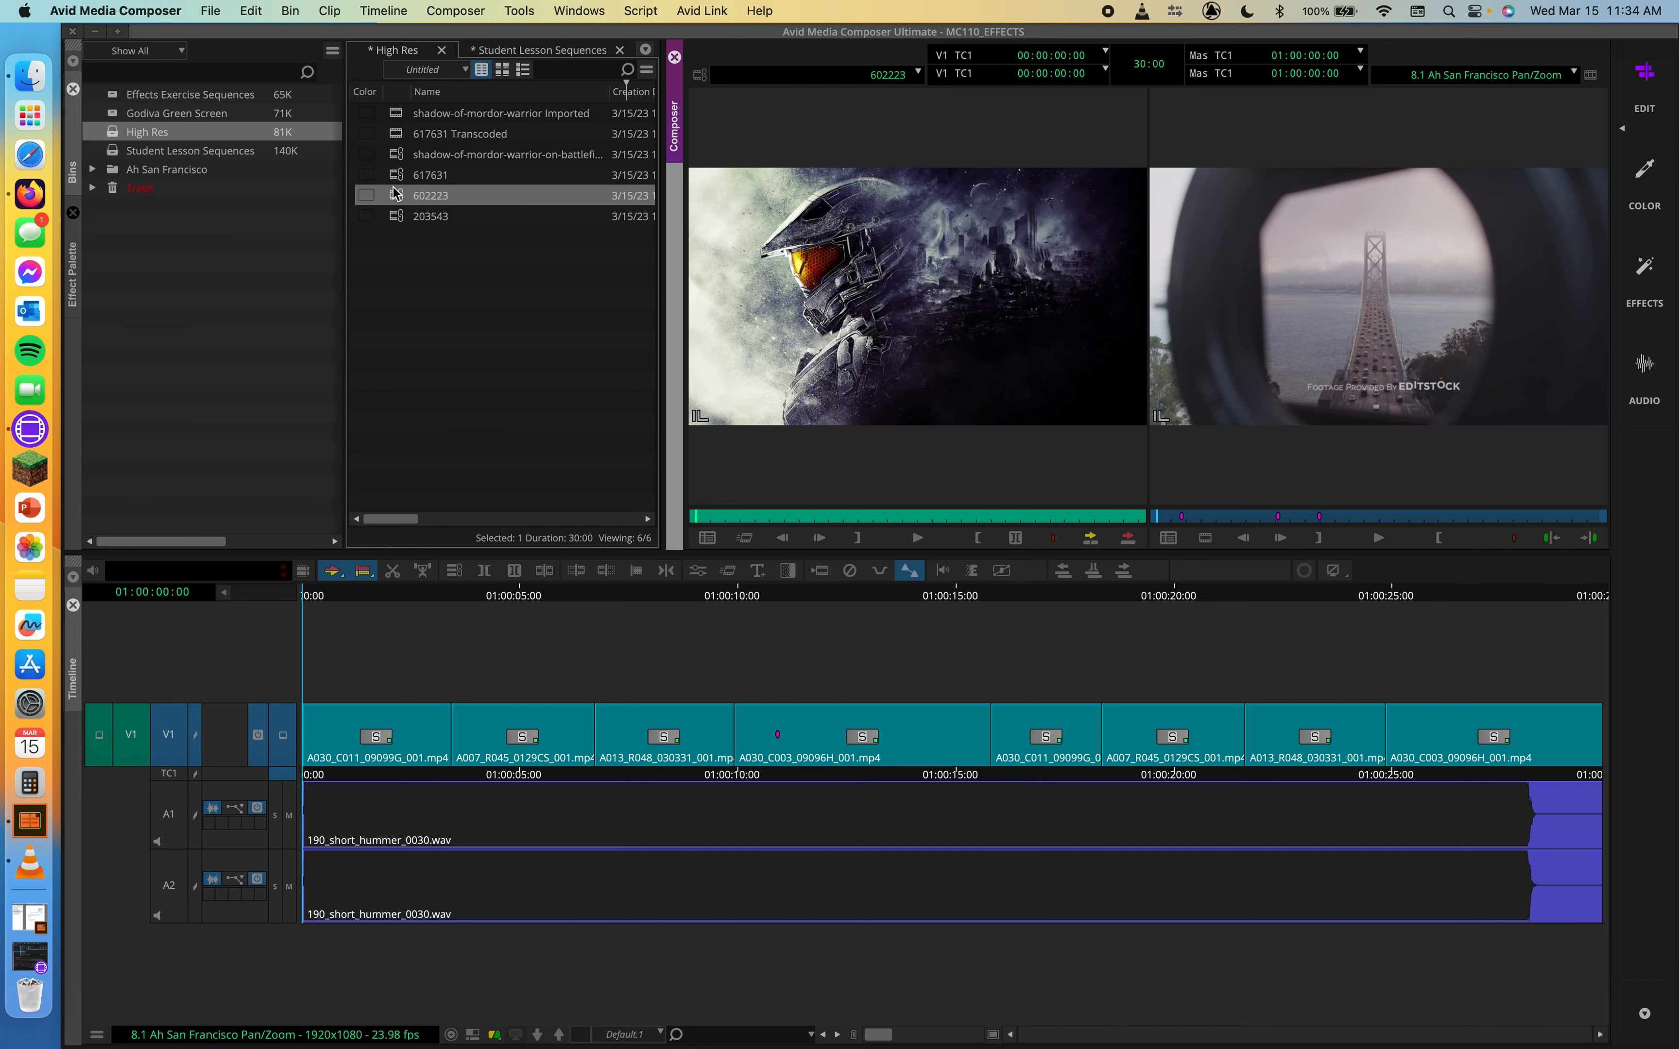
pyautogui.doubleClick(386, 133)
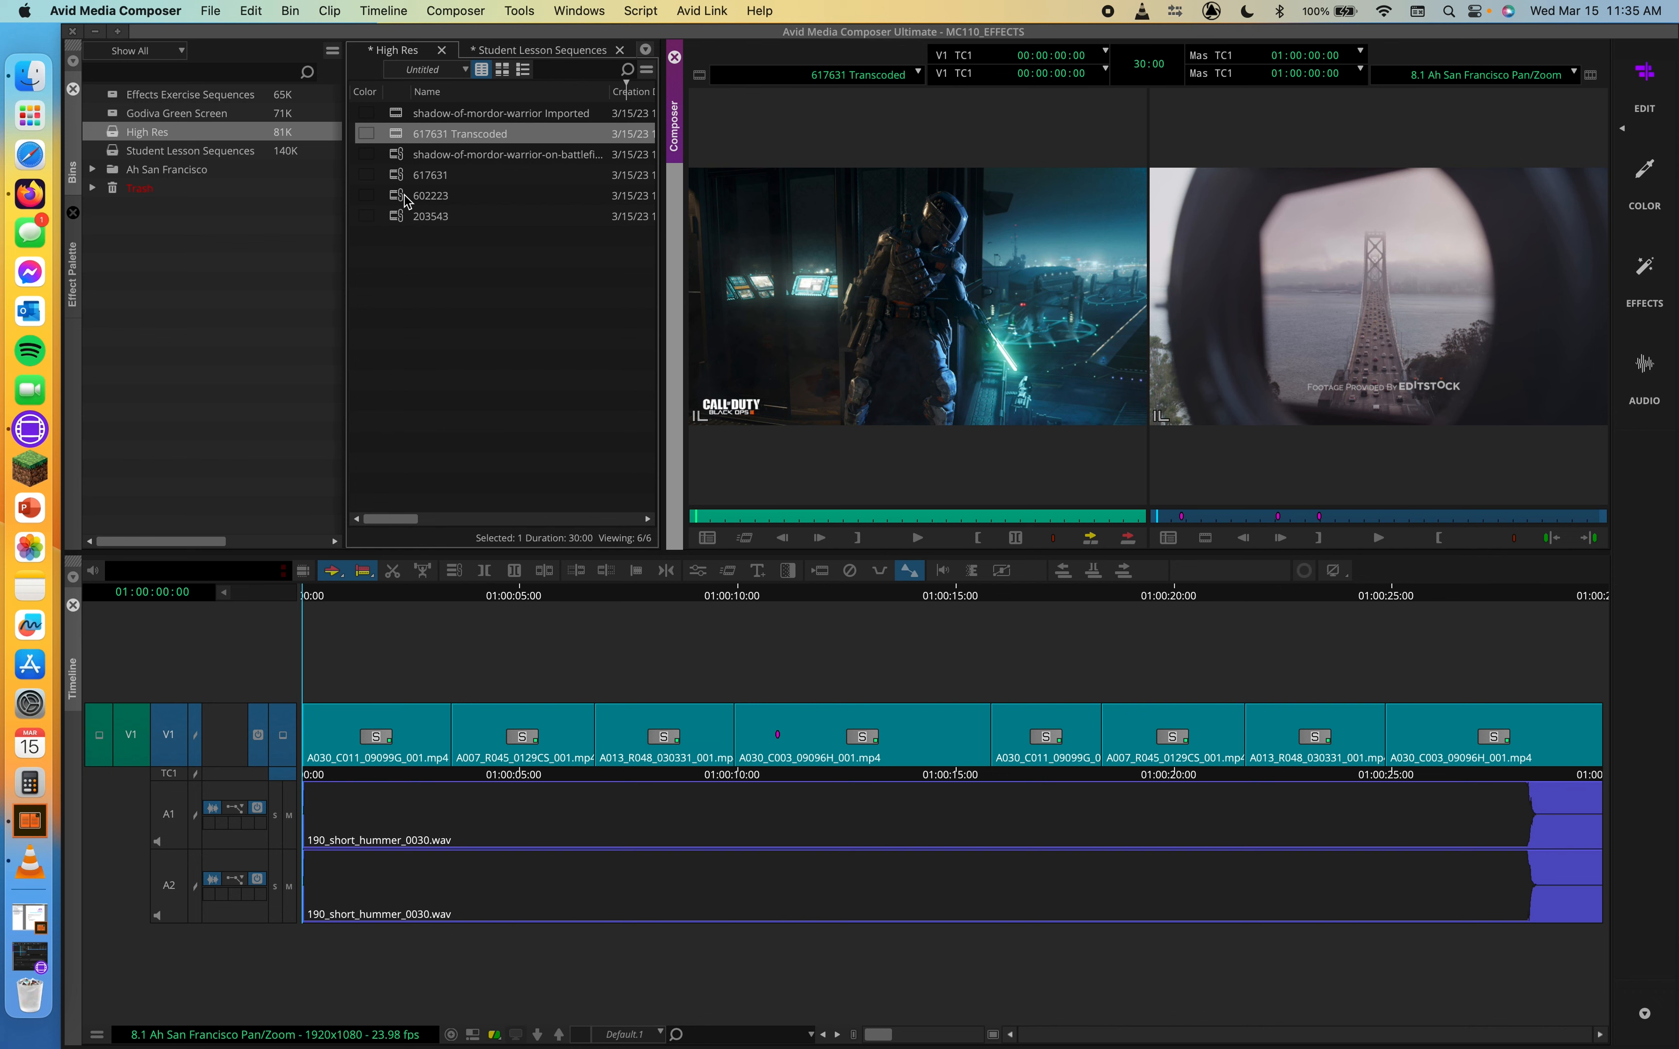
pyautogui.click(402, 197)
pyautogui.click(414, 175)
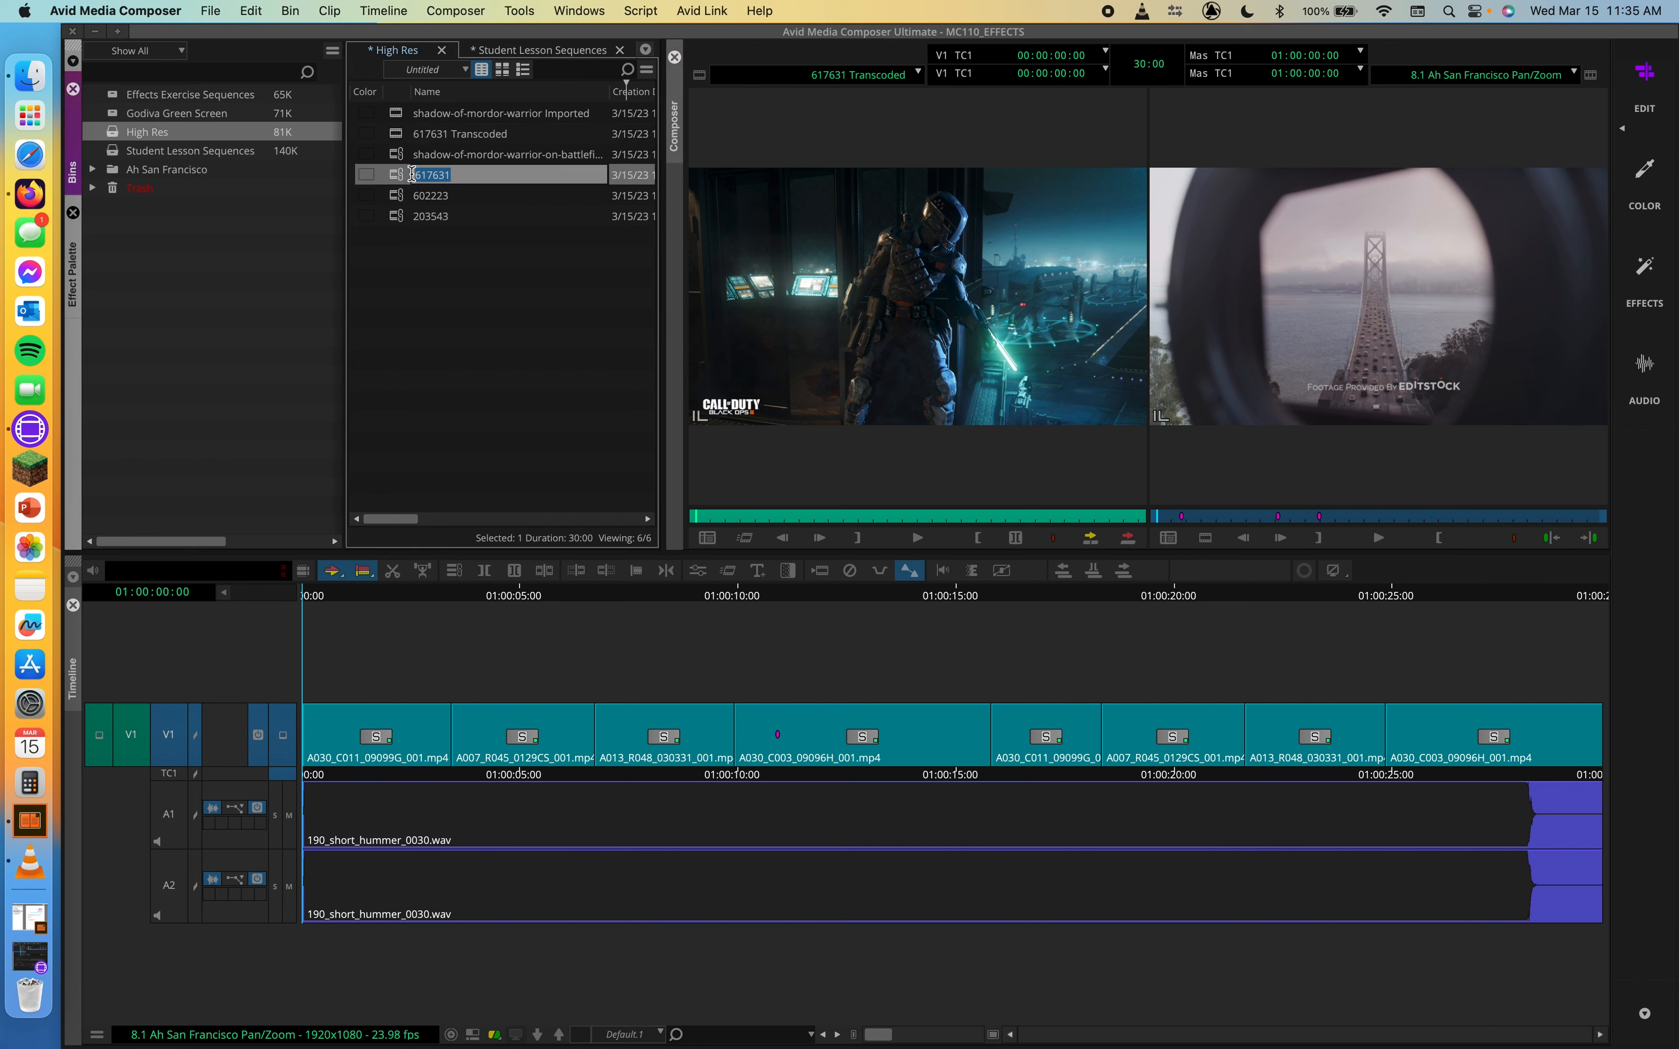
pyautogui.doubleClick(386, 175)
pyautogui.doubleClick(402, 154)
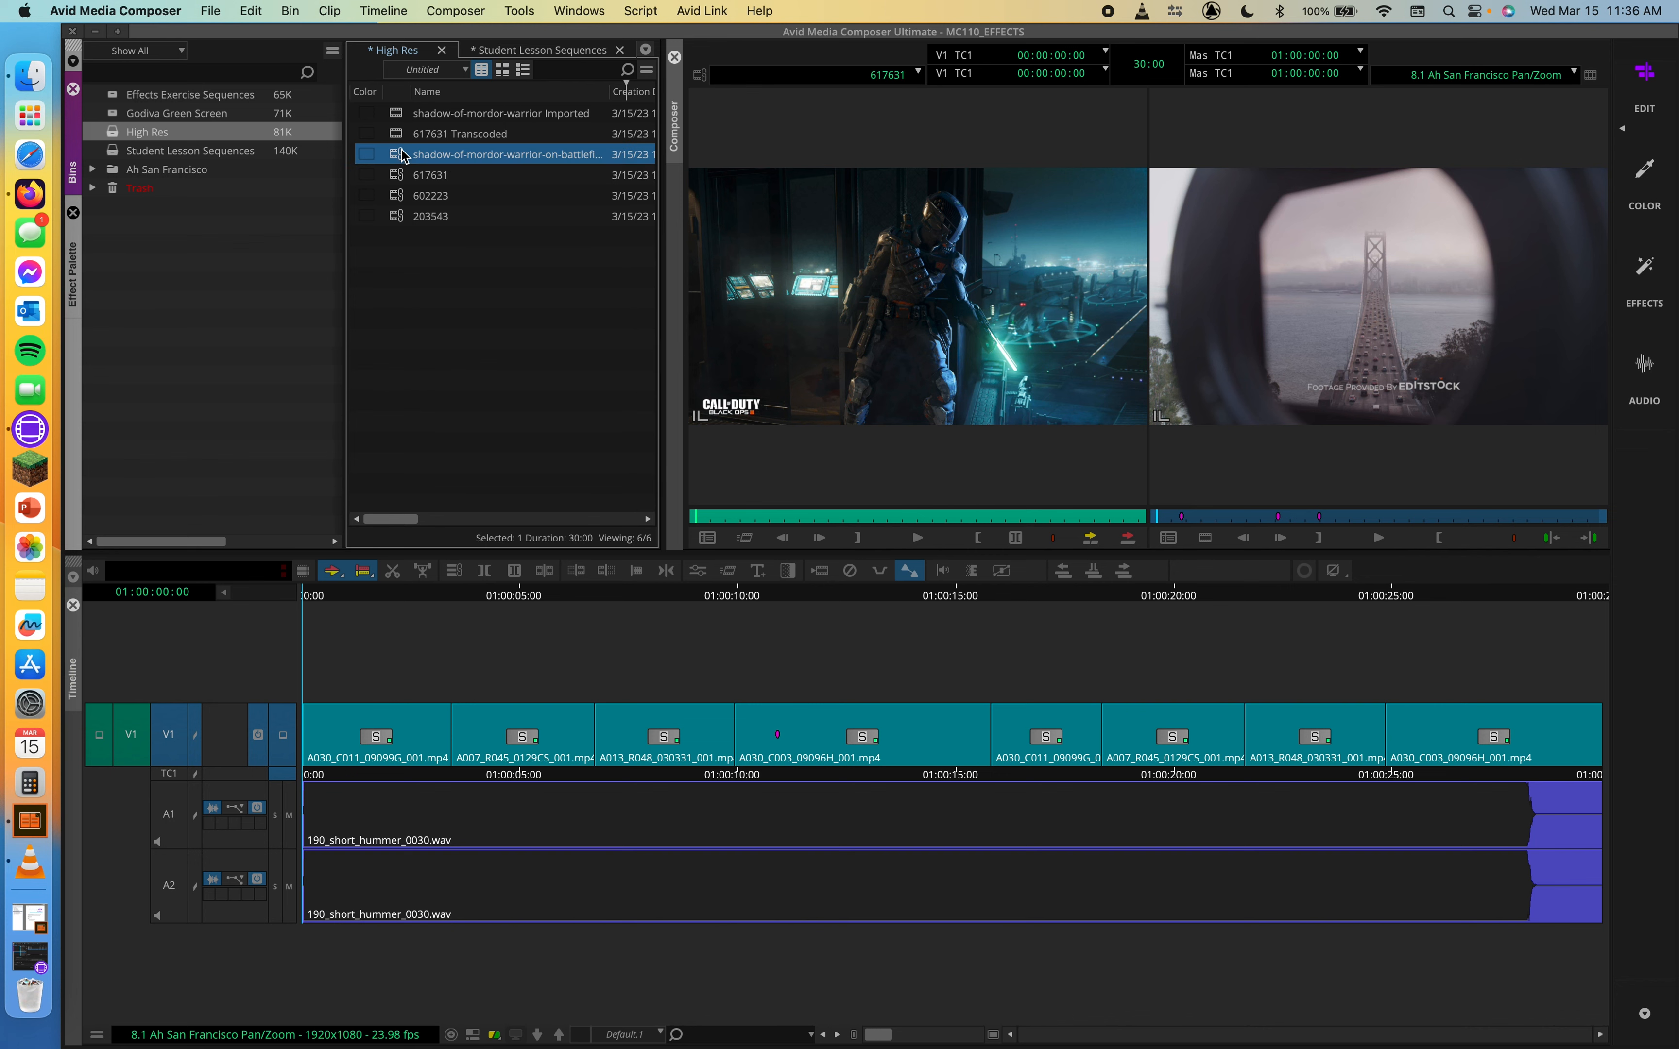
pyautogui.click(401, 196)
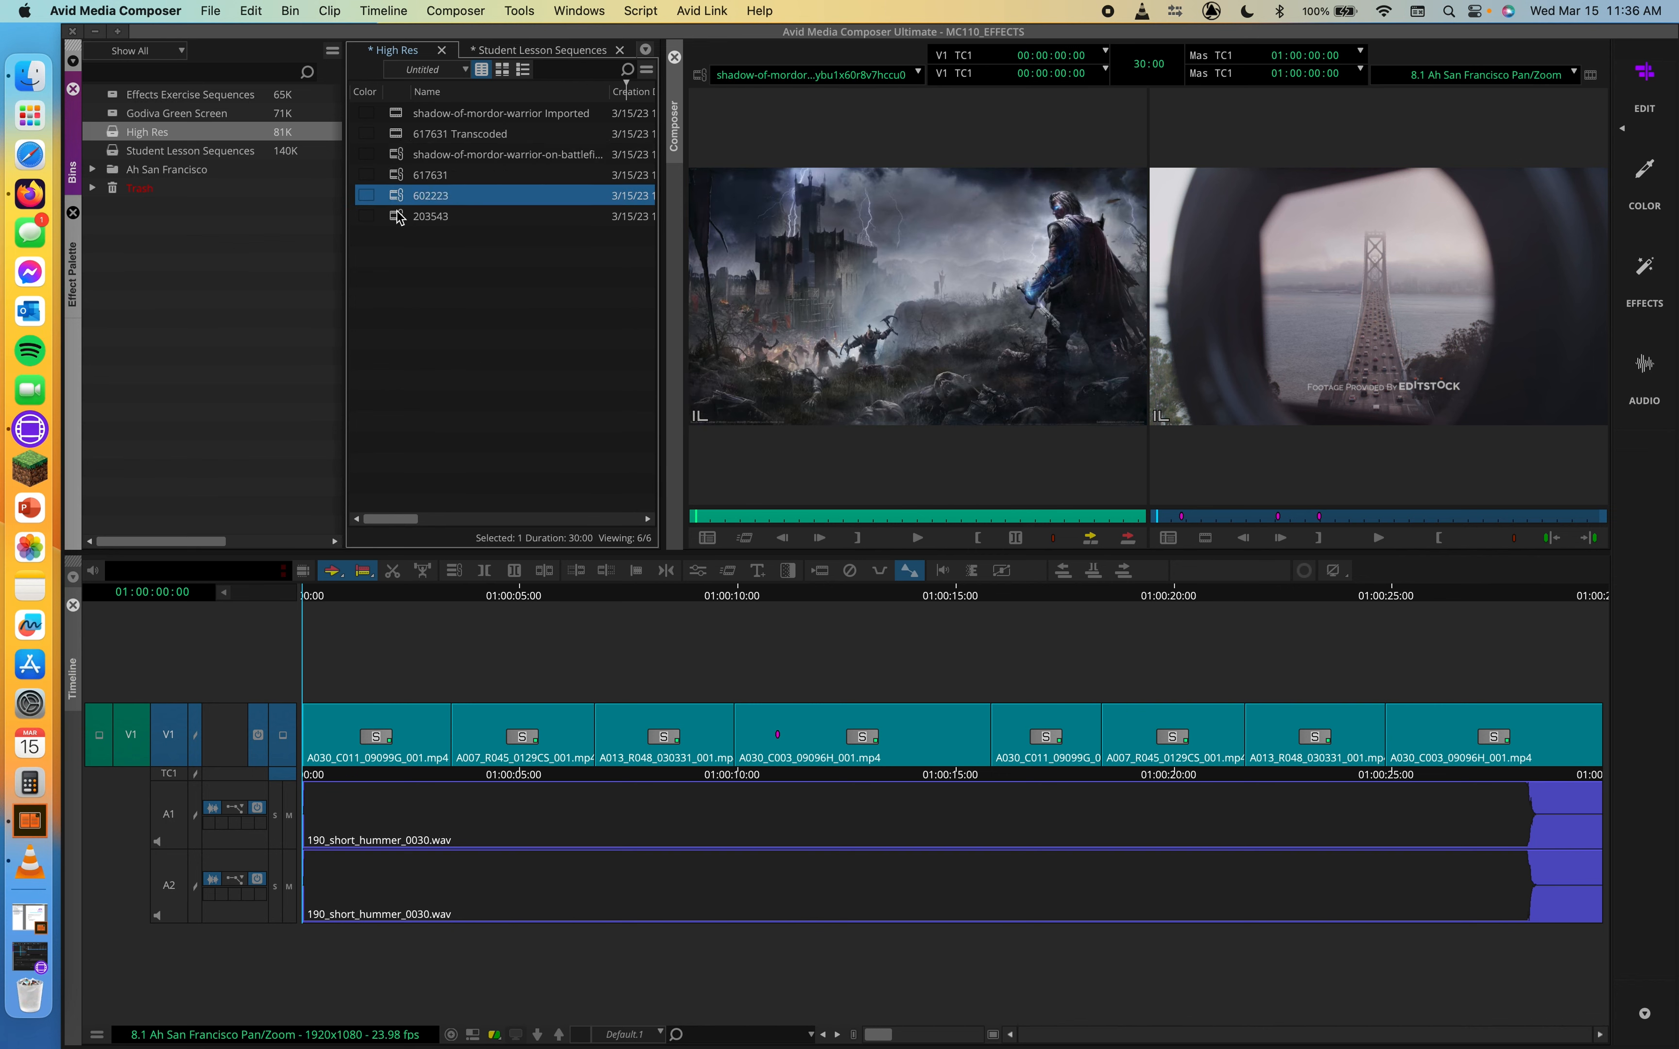
pyautogui.doubleClick(399, 215)
pyautogui.doubleClick(397, 196)
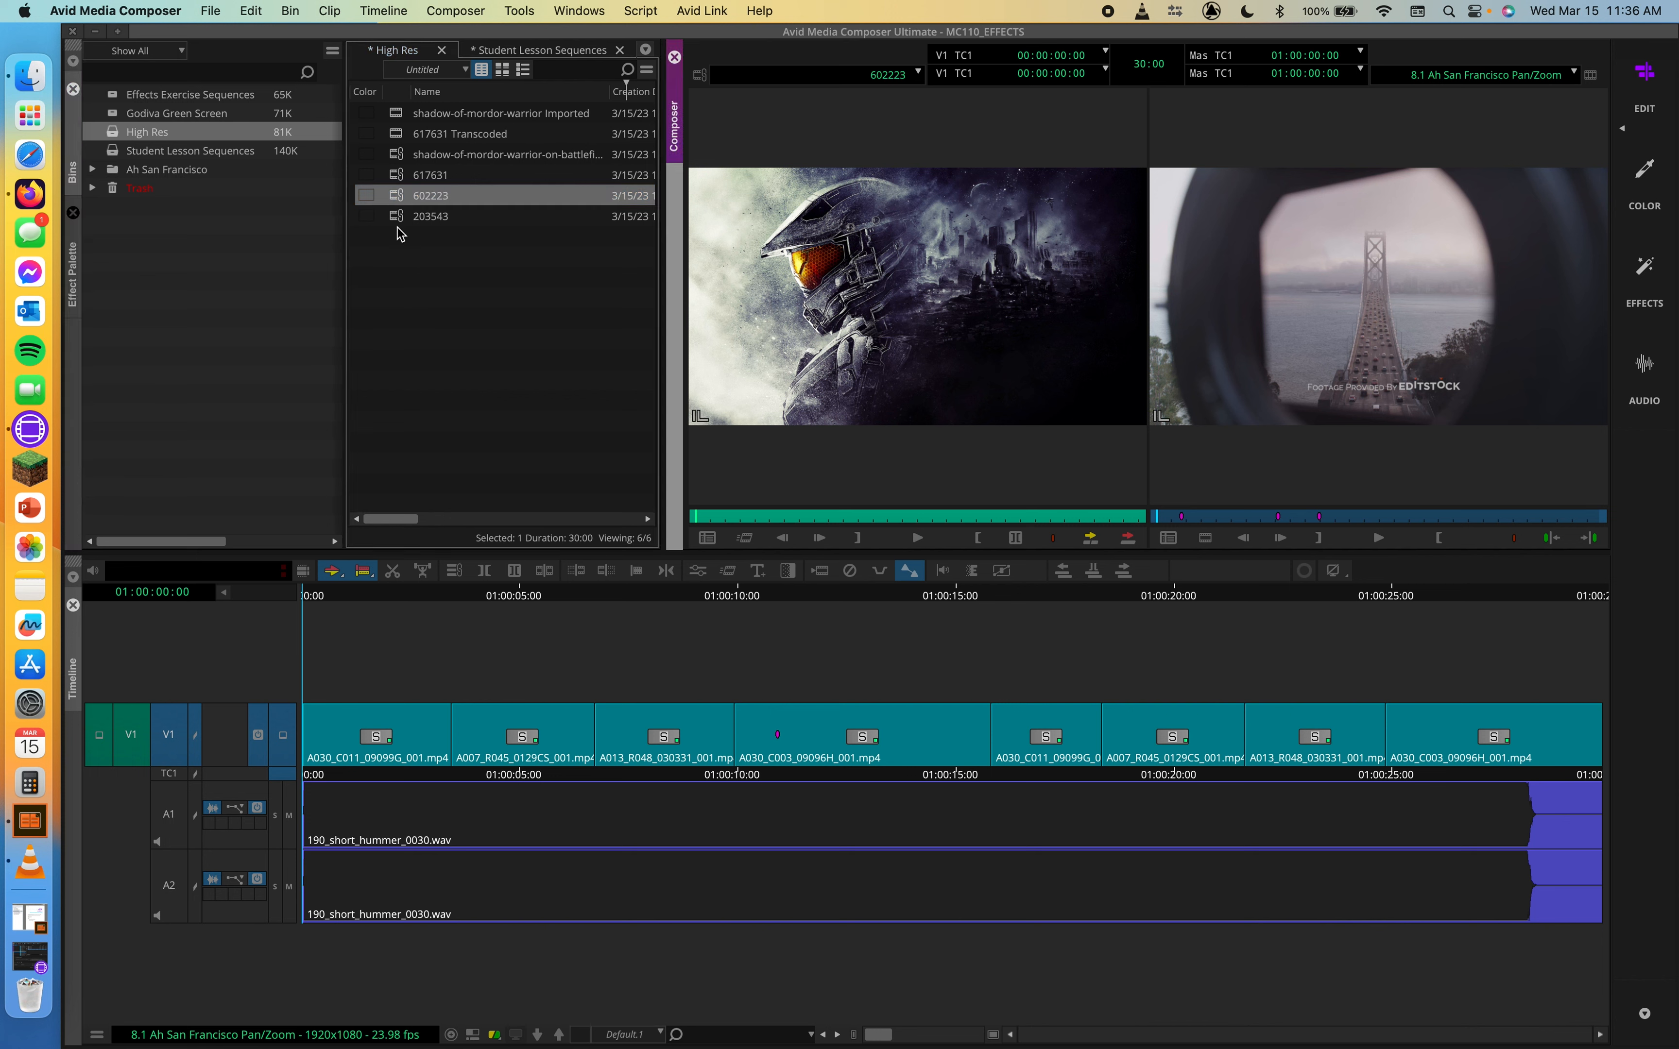
pyautogui.click(397, 226)
pyautogui.click(400, 218)
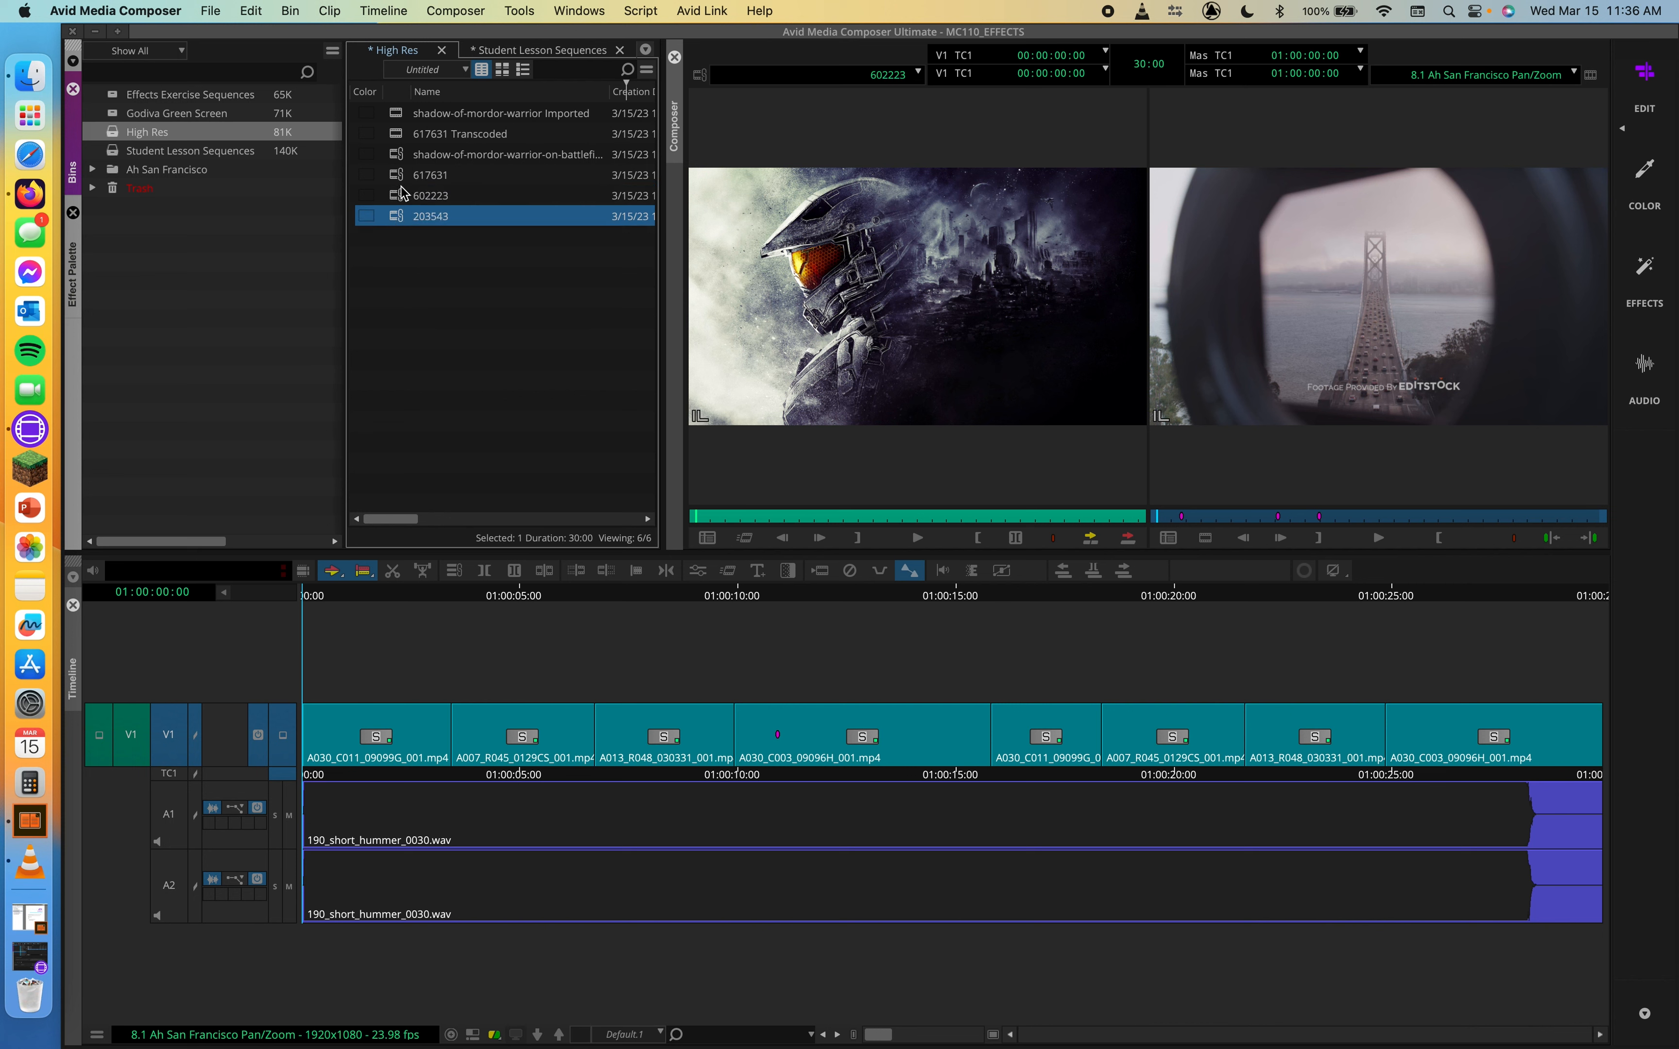
pyautogui.click(400, 196)
pyautogui.doubleClick(401, 198)
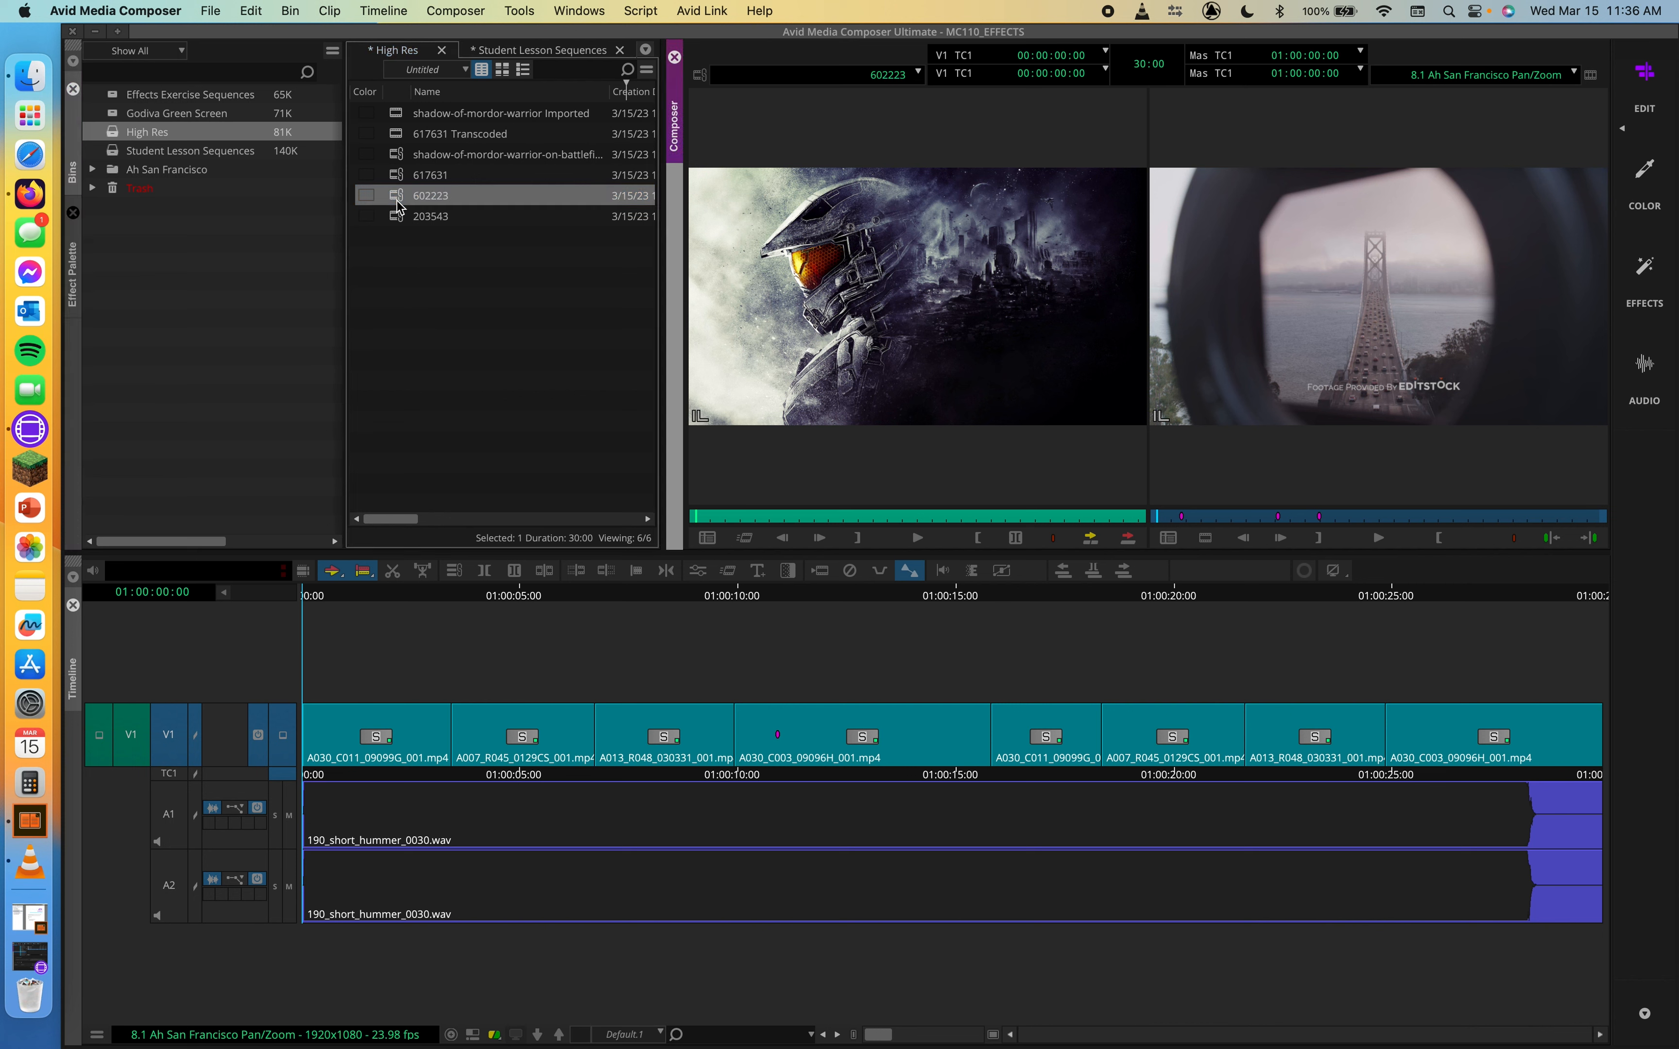
pyautogui.click(398, 201)
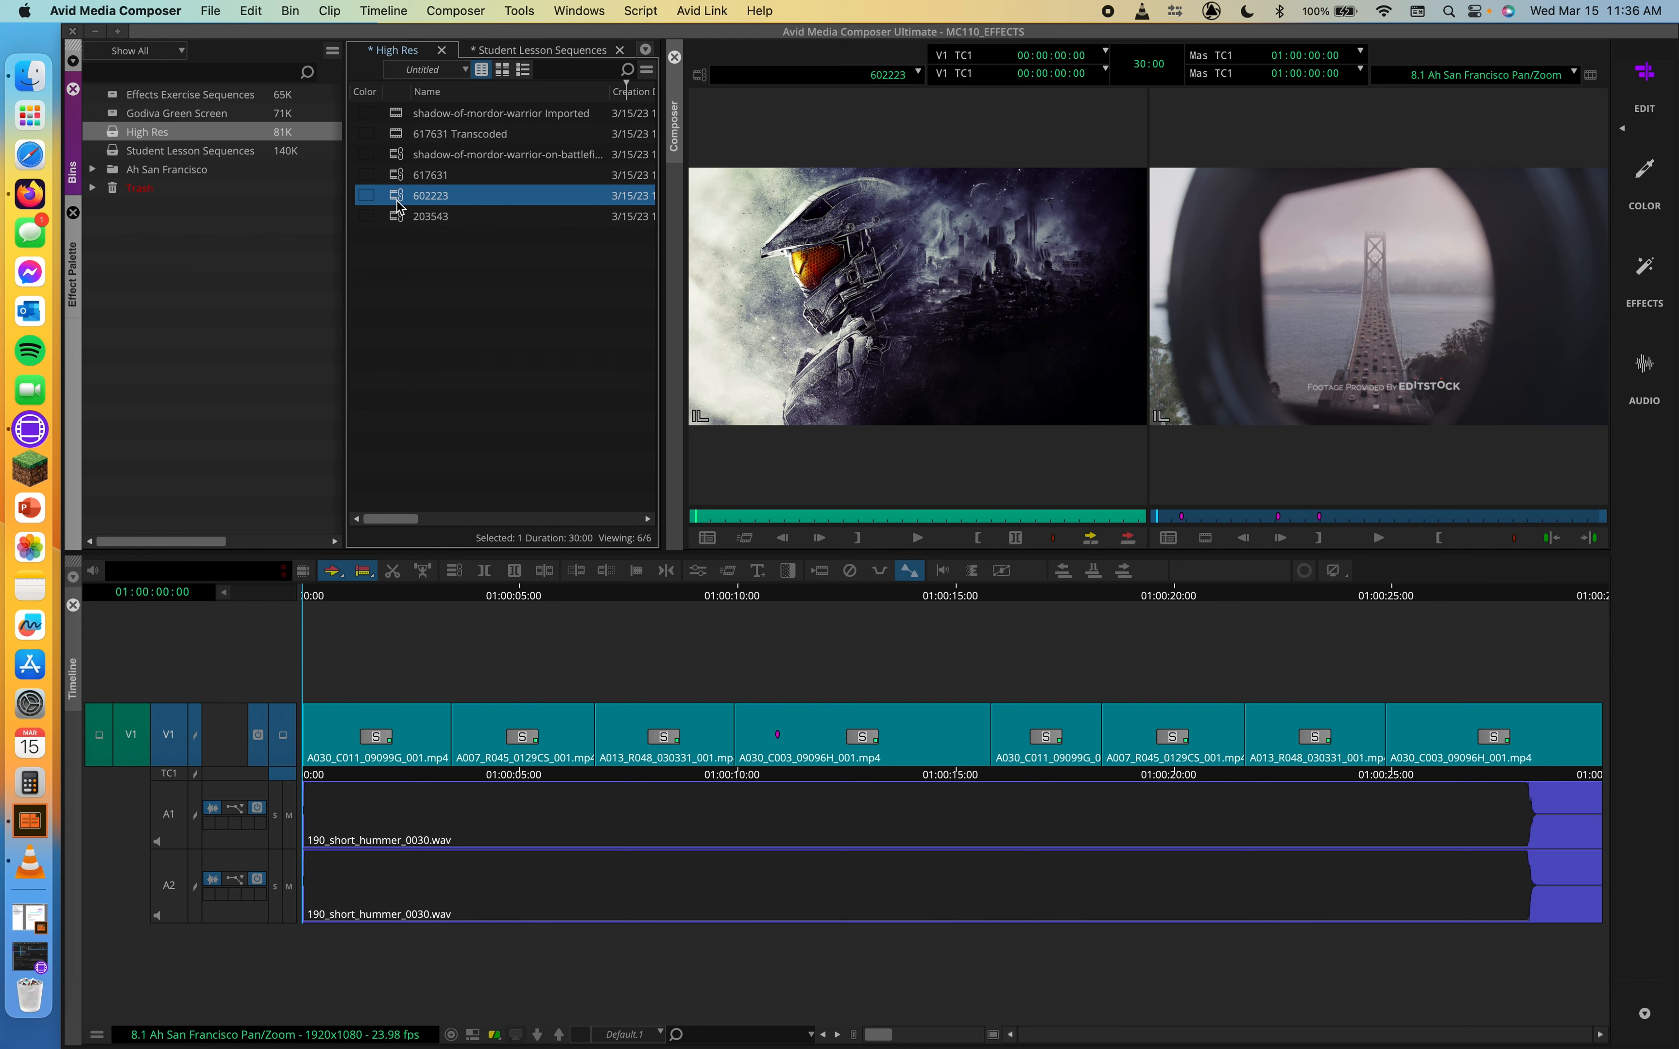
# Open the Source Settings of the 602223 clip and inspect its source color space options
pyautogui.rightClick(399, 204)
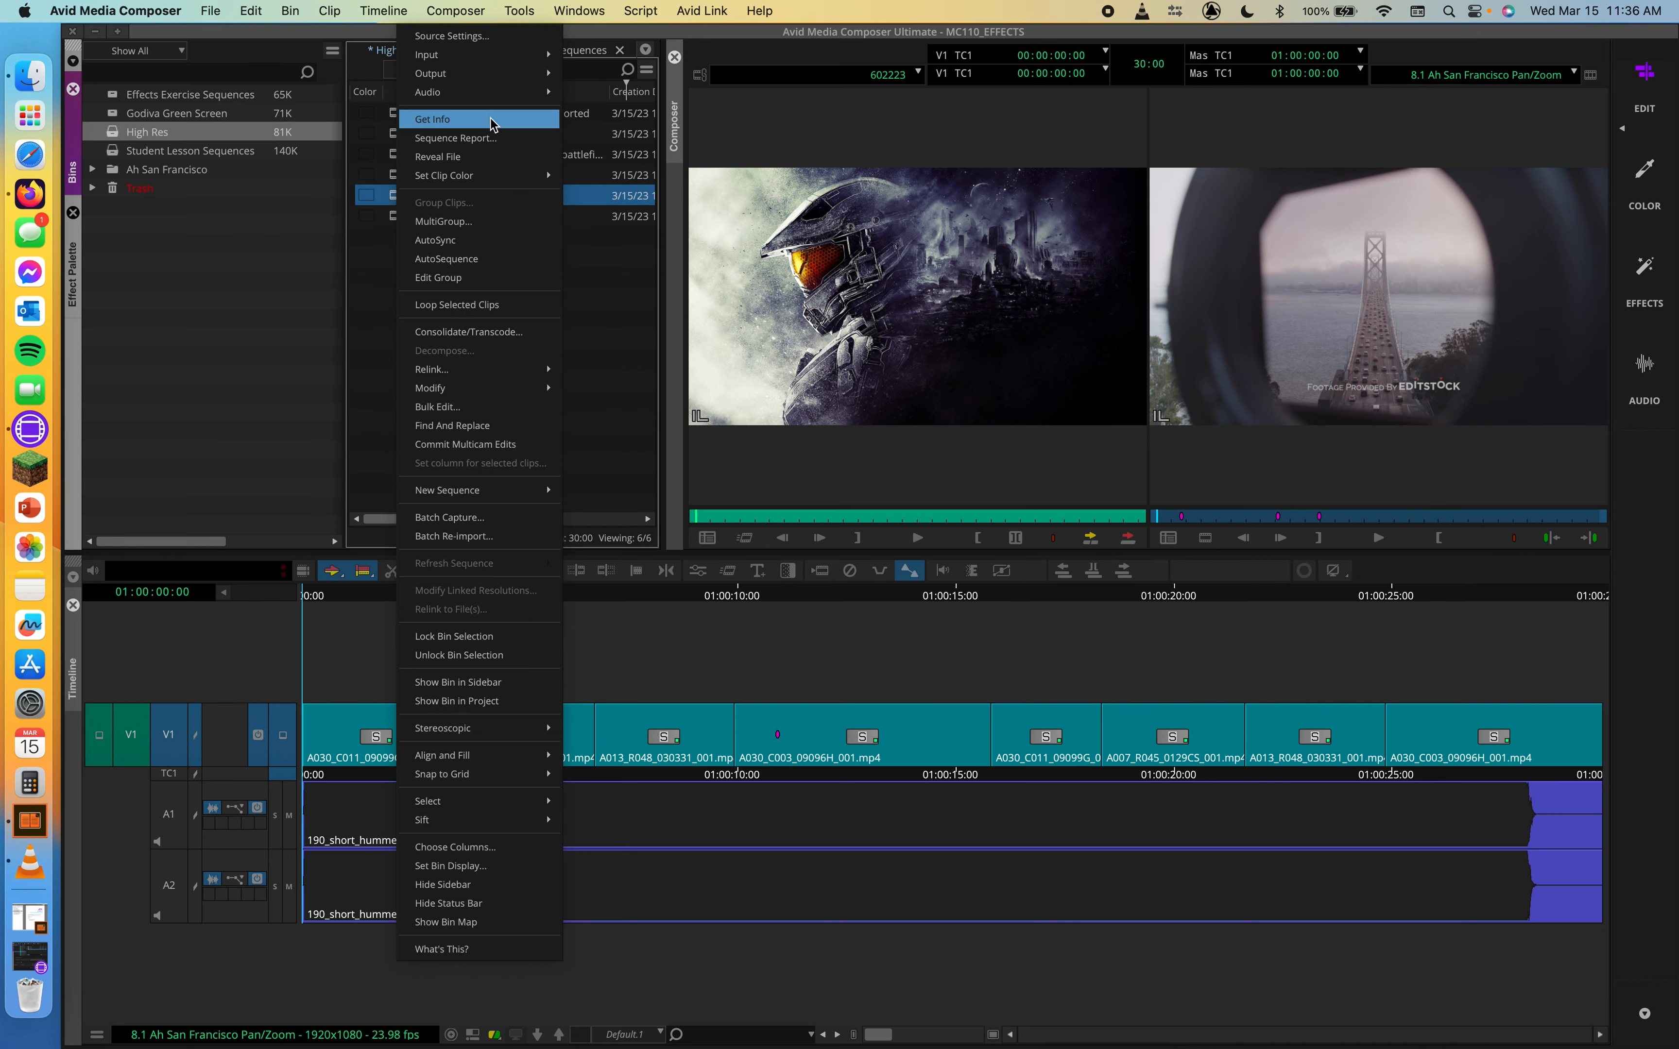
pyautogui.click(493, 40)
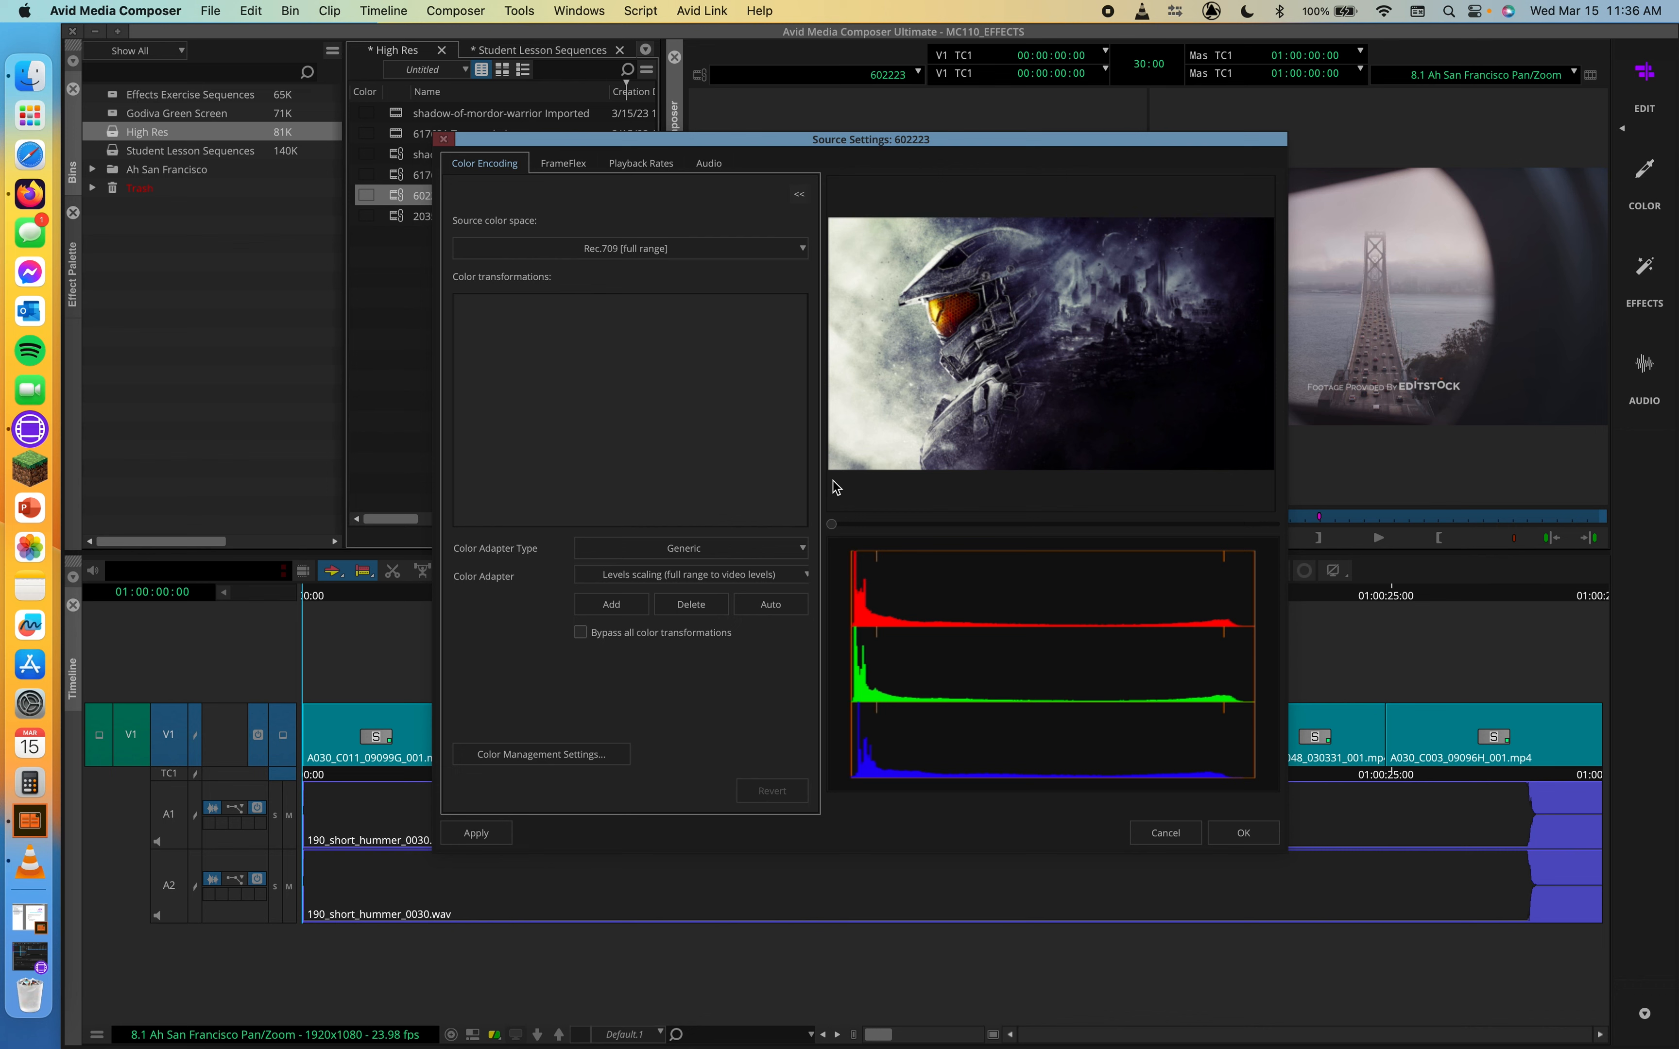
pyautogui.click(731, 250)
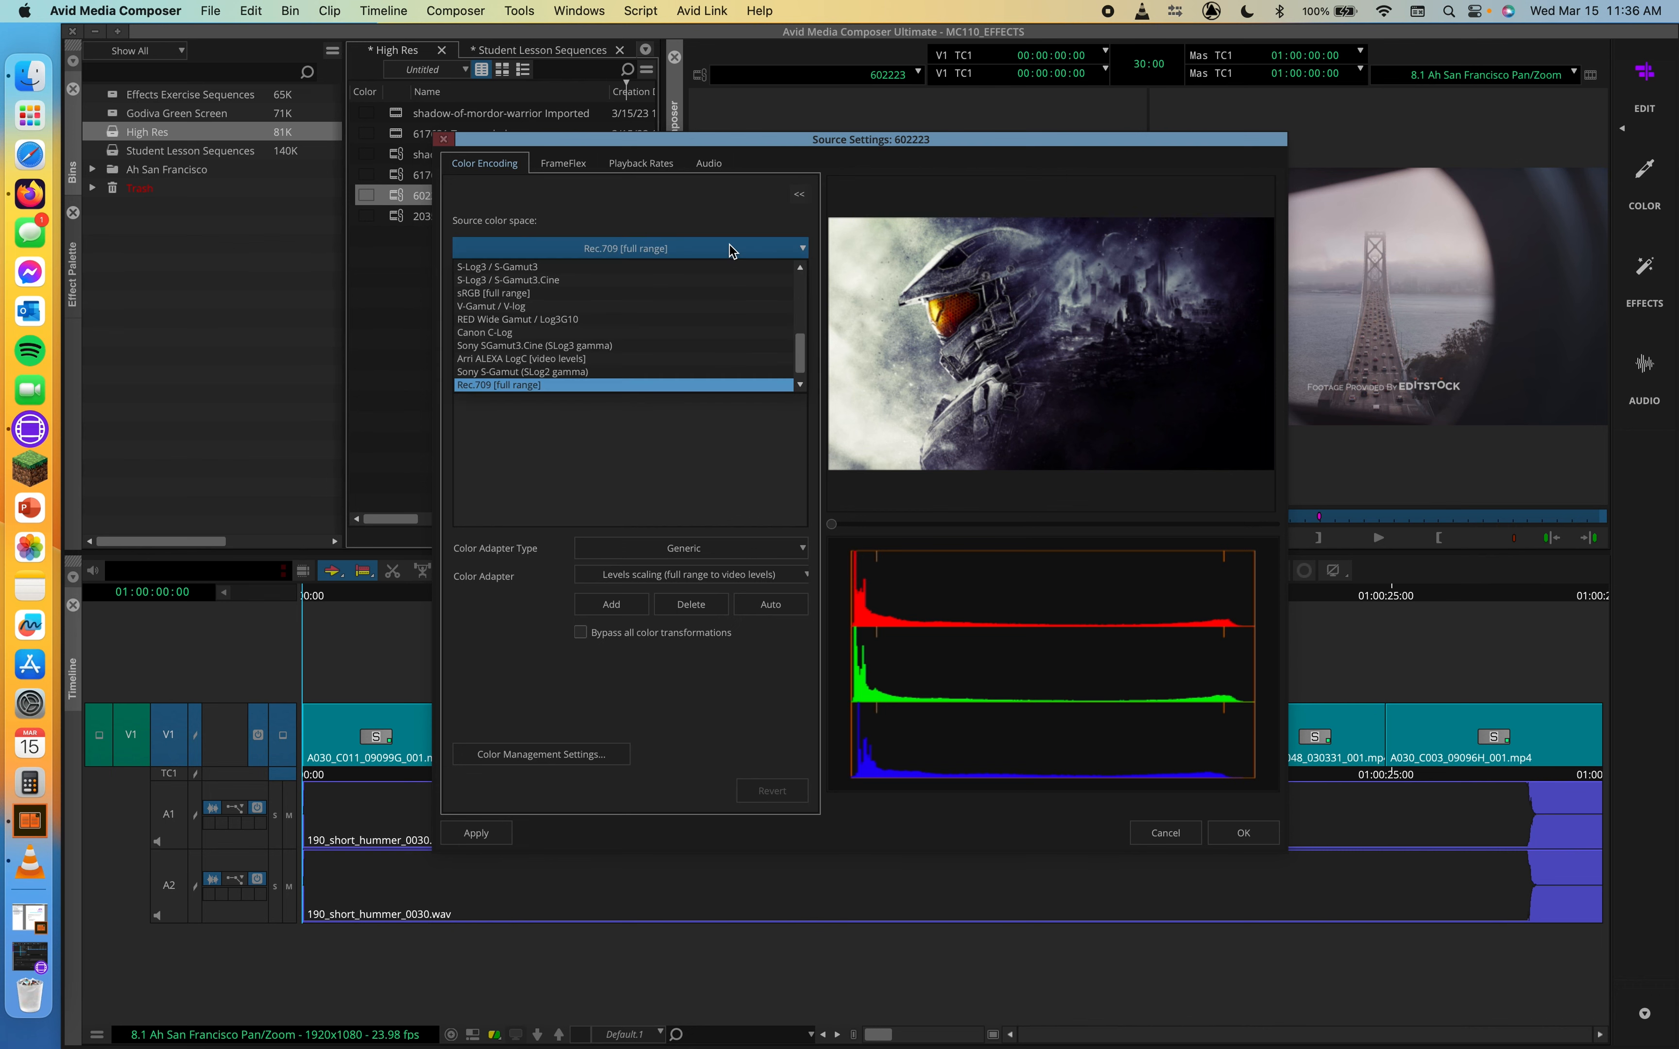
pyautogui.click(732, 250)
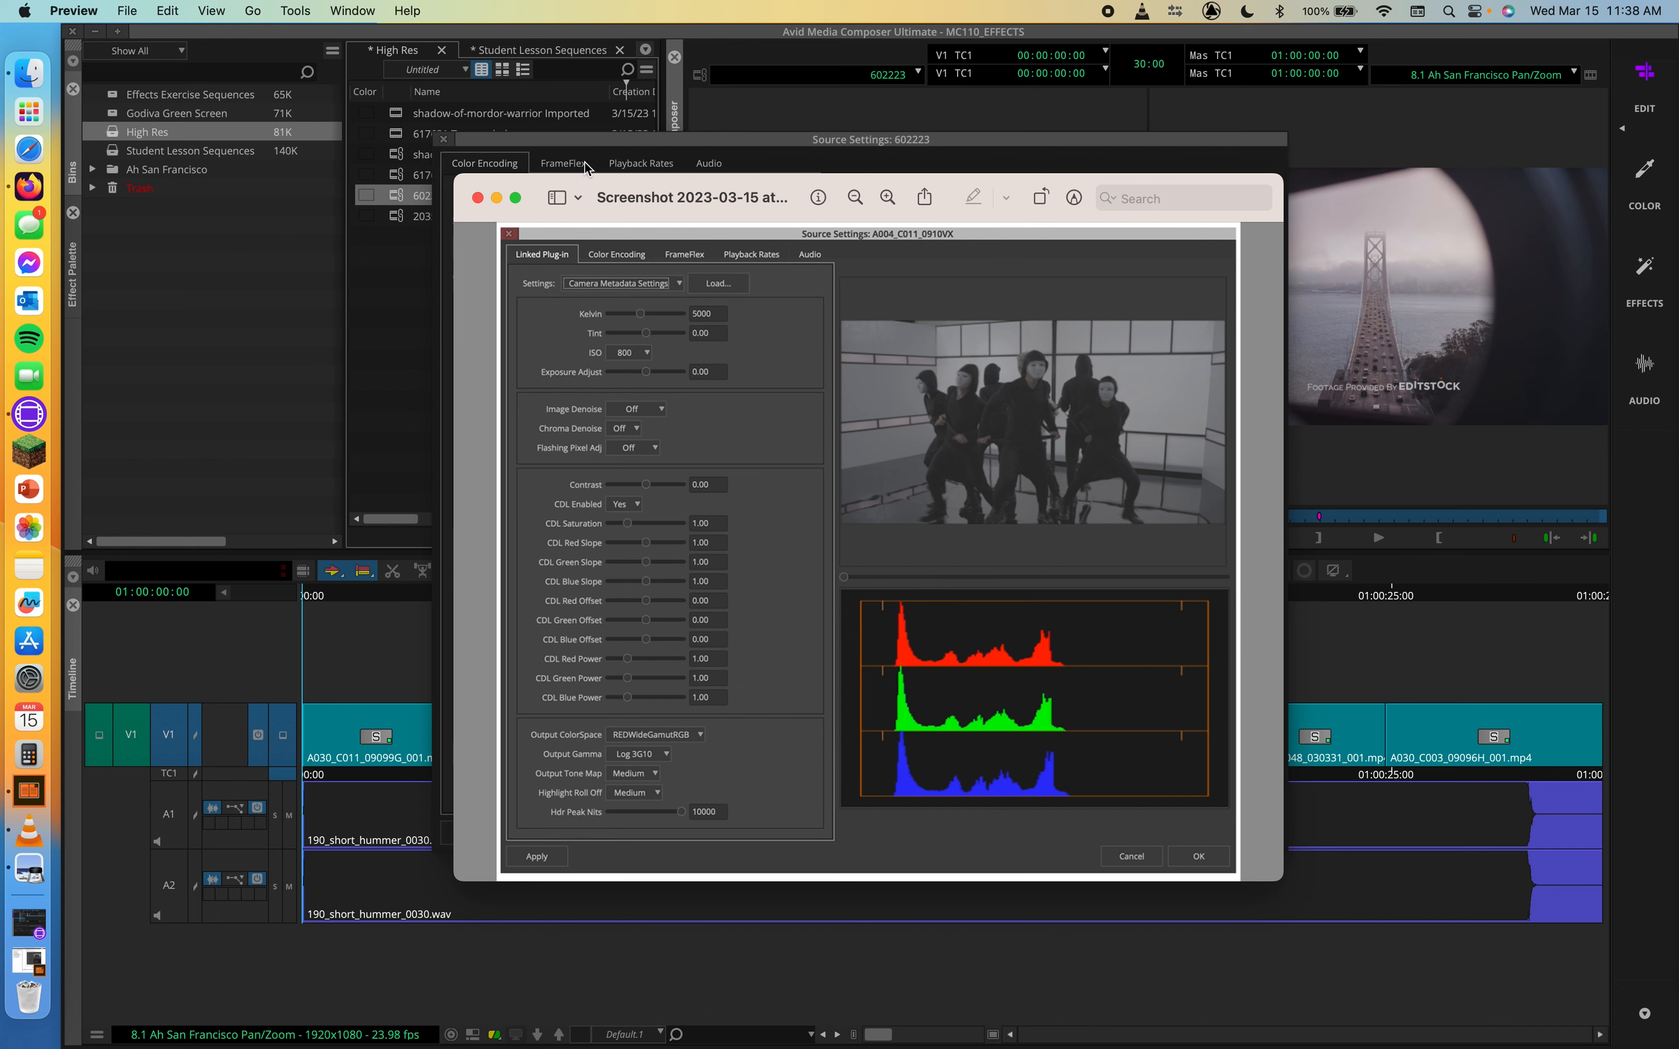
# Examine a reference screenshot of the Source Settings Linked Plug-in tab in Preview
pyautogui.click(577, 198)
pyautogui.click(990, 272)
pyautogui.click(585, 136)
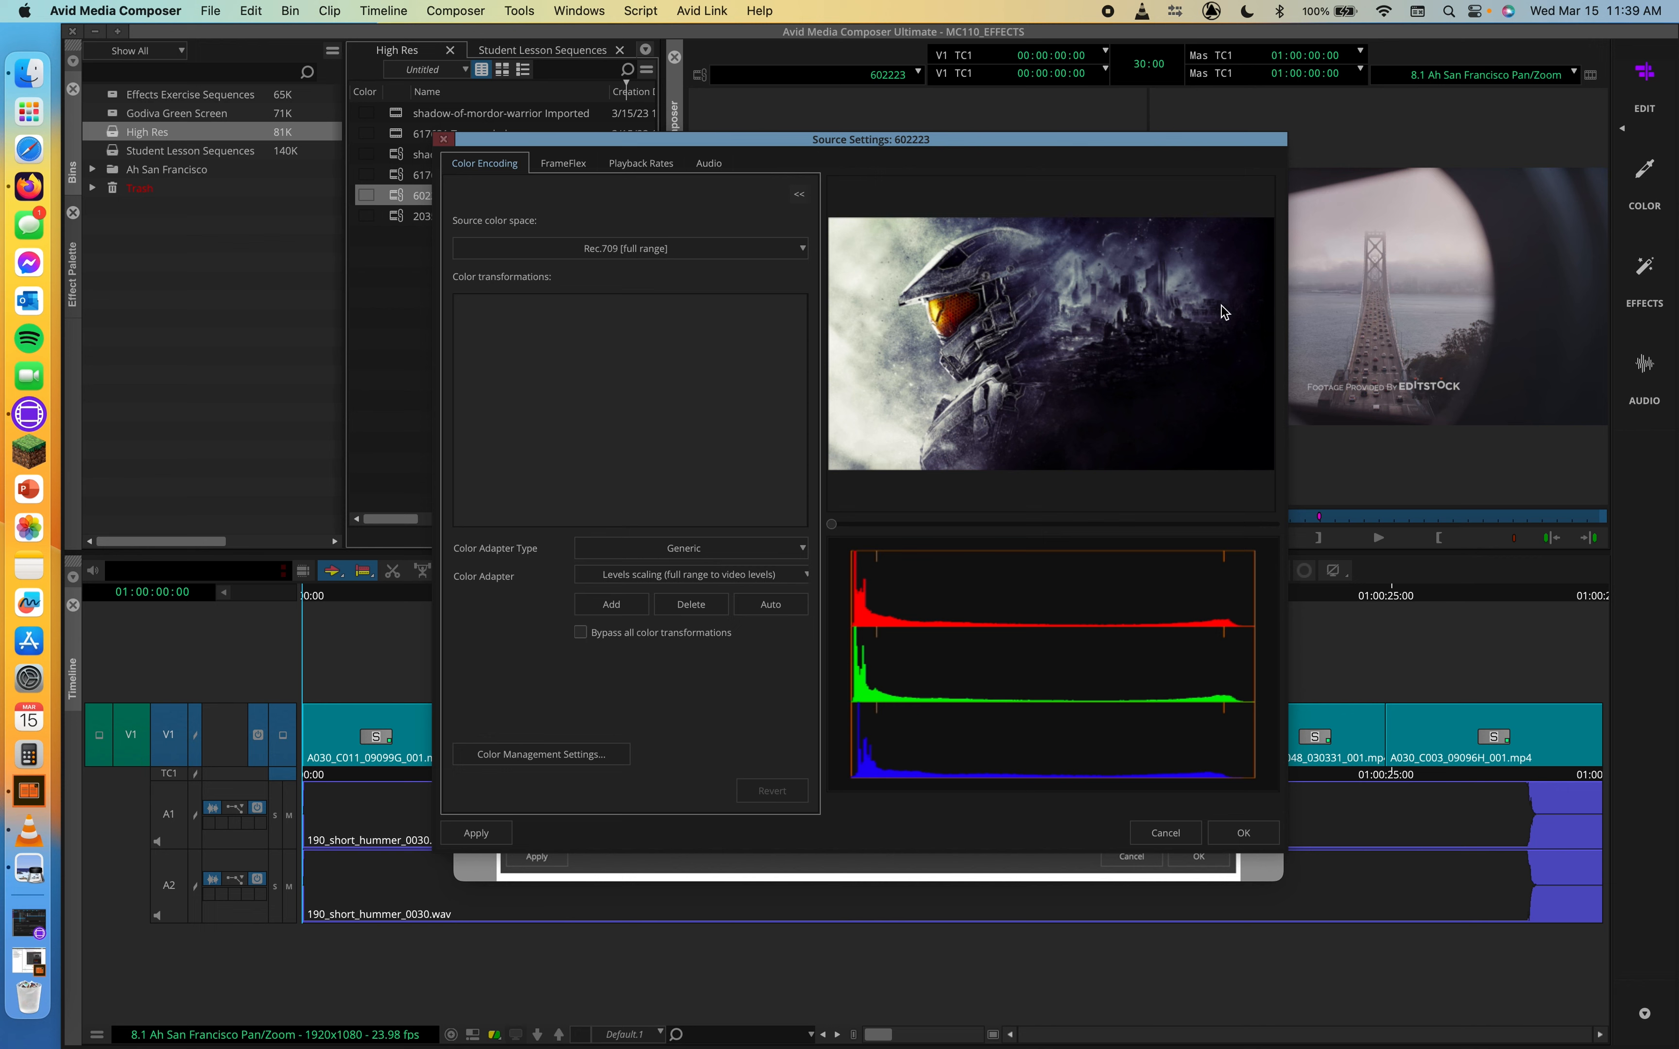
# Open the FrameFlex settings and drag the frame box's handles to shrink and reposition it on the image
pyautogui.click(561, 165)
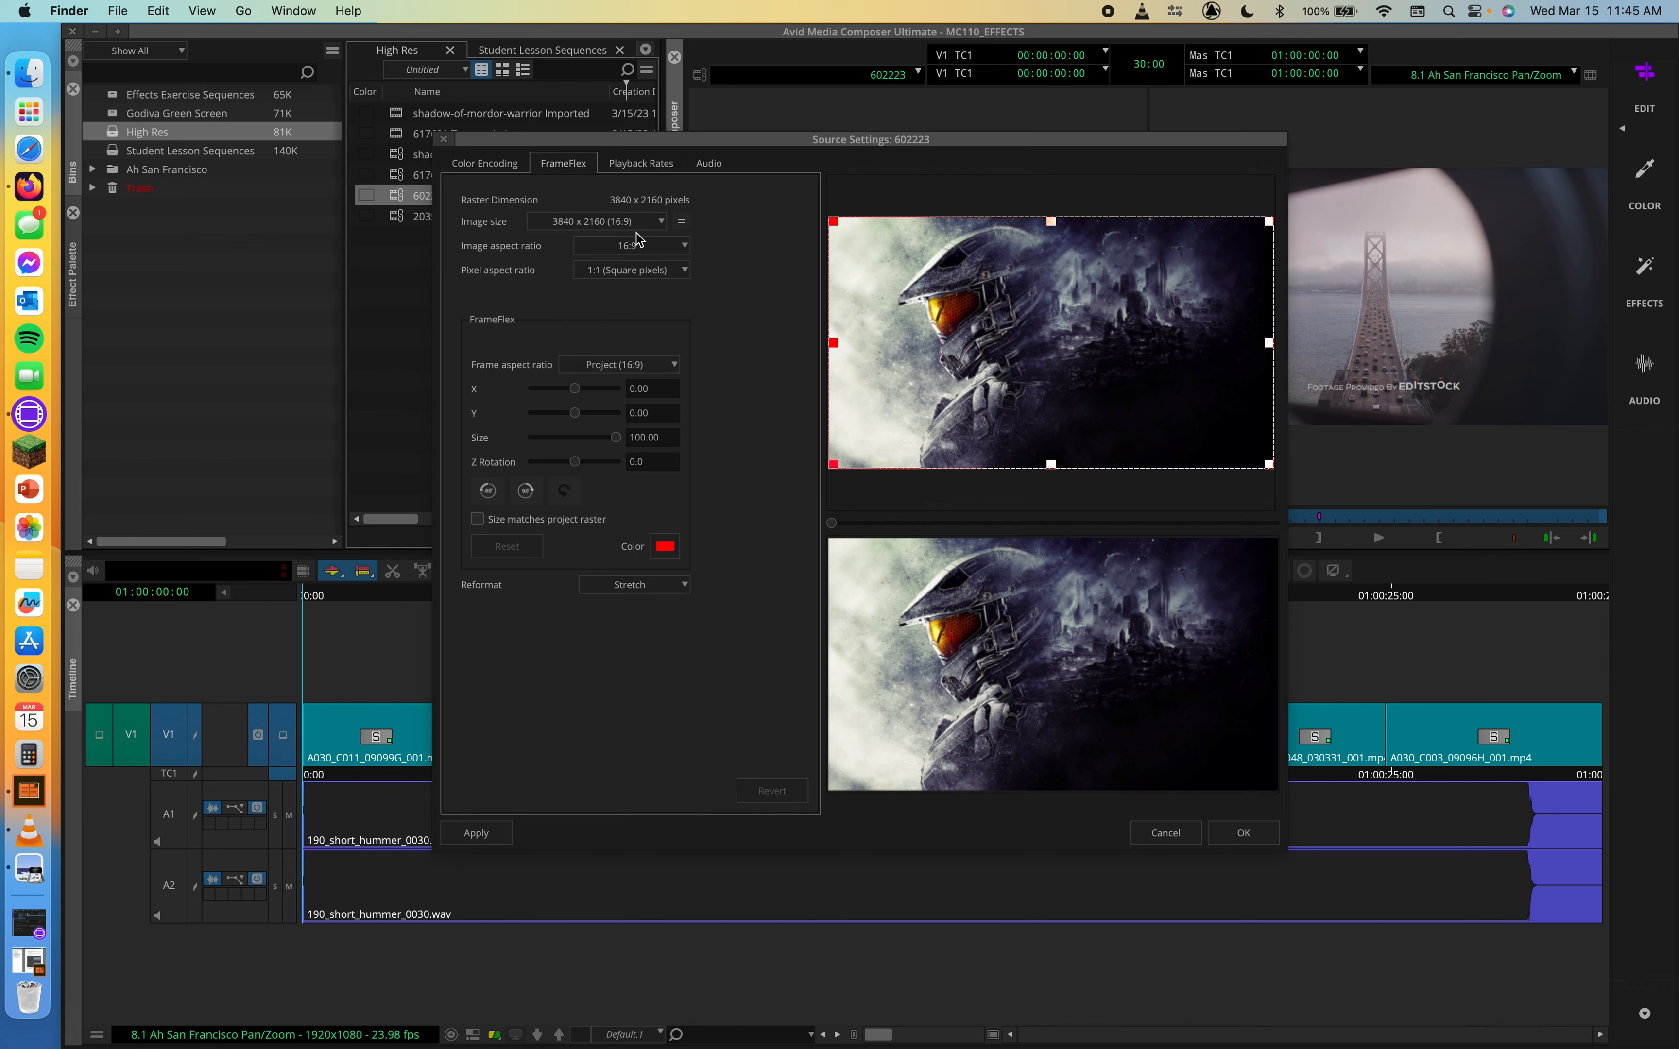
pyautogui.click(1268, 221)
pyautogui.moveTo(1268, 220); pyautogui.dragTo(1379, 137)
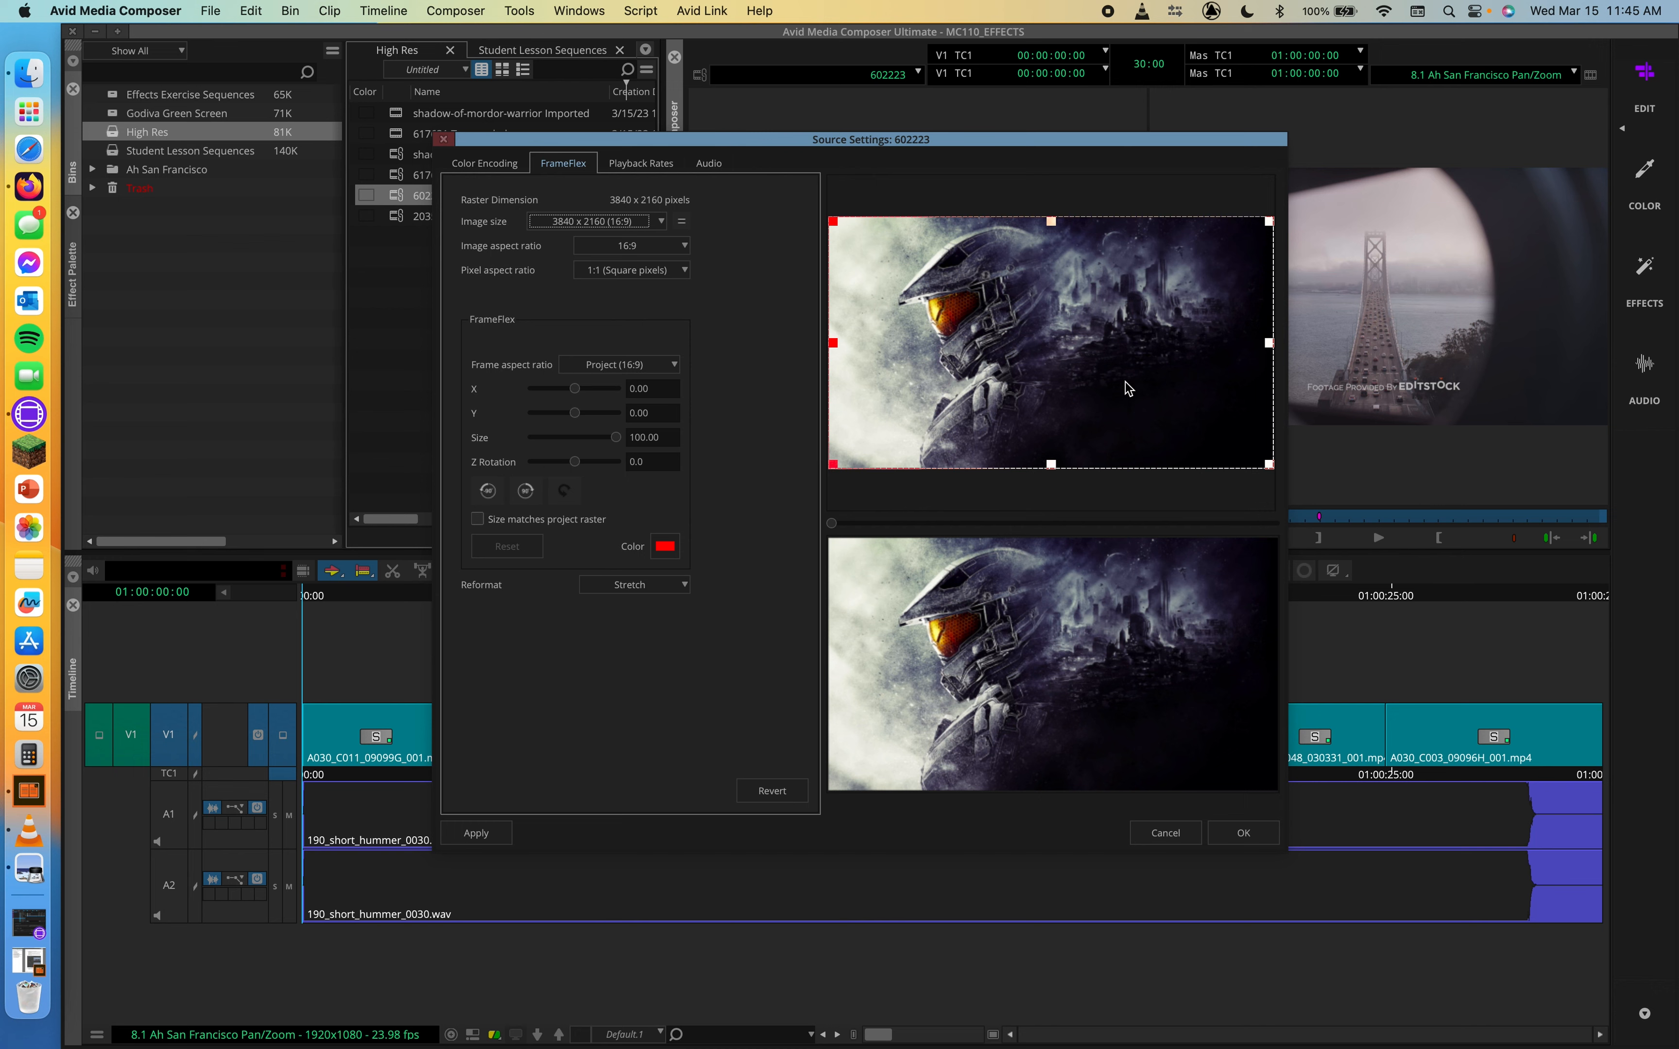
pyautogui.moveTo(1269, 226); pyautogui.dragTo(897, 254)
pyautogui.moveTo(988, 322); pyautogui.dragTo(1085, 351)
pyautogui.moveTo(1148, 277); pyautogui.dragTo(1255, 432)
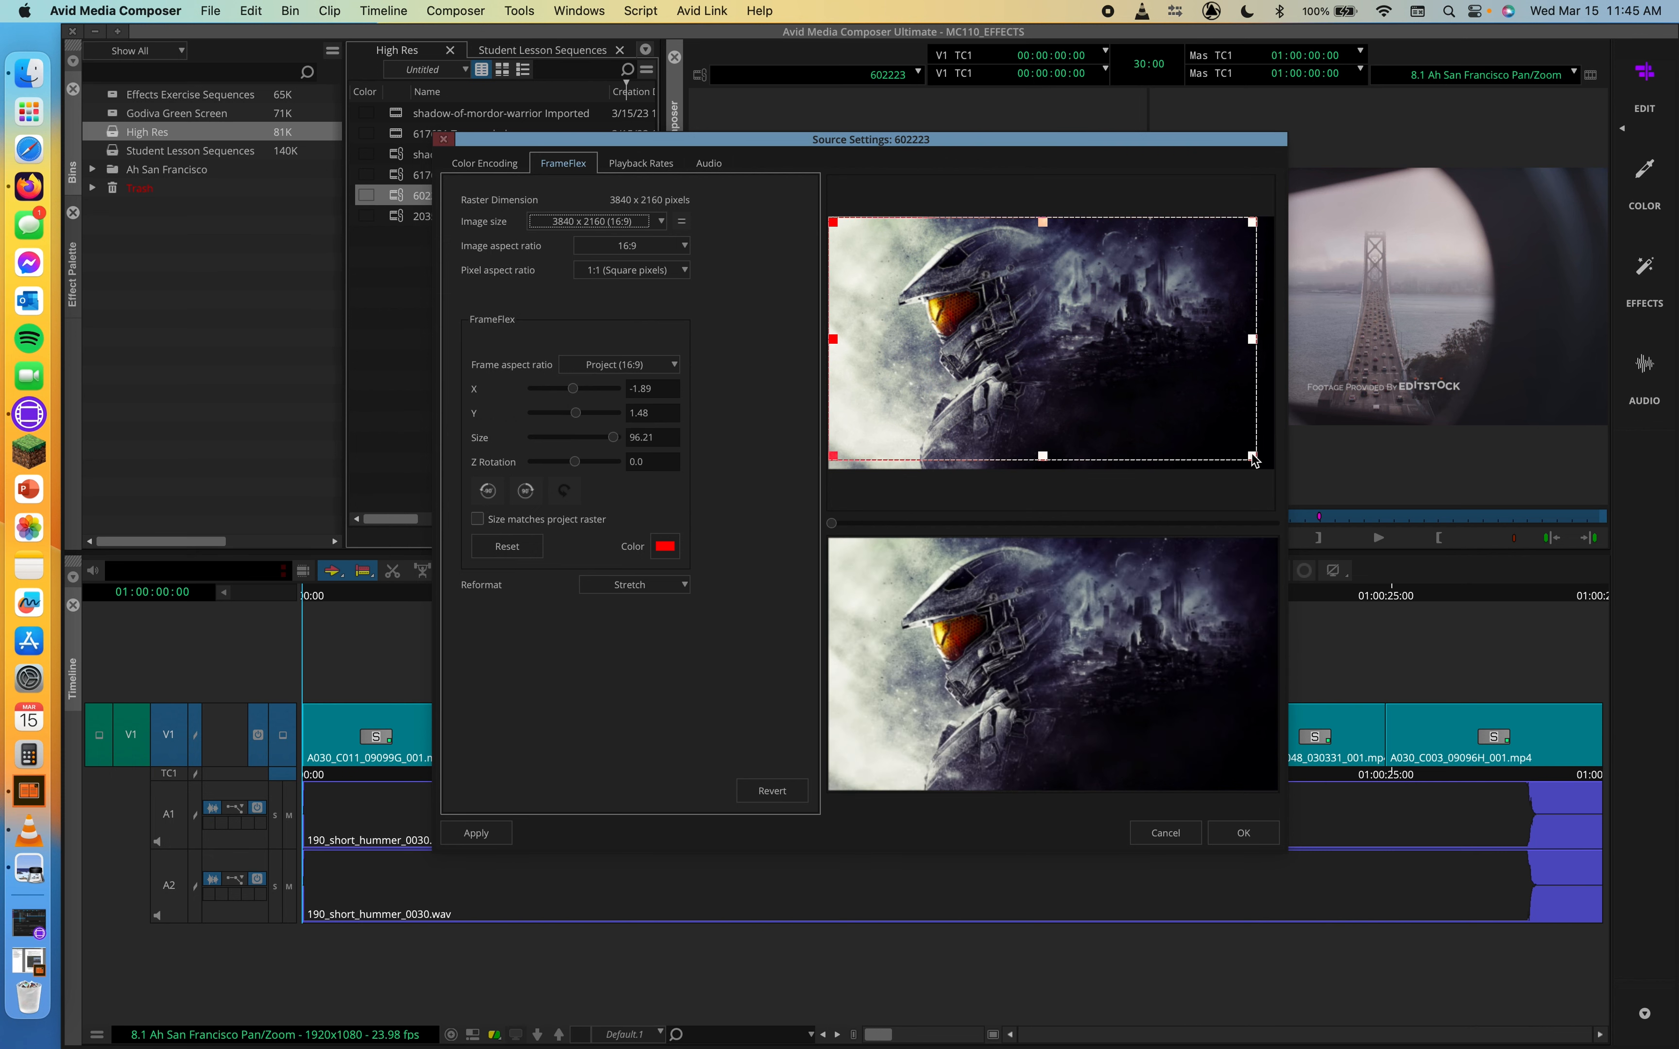
pyautogui.moveTo(1125, 355)
pyautogui.mouseDown()
pyautogui.moveTo(1156, 358)
pyautogui.moveTo(1141, 360)
pyautogui.mouseUp()
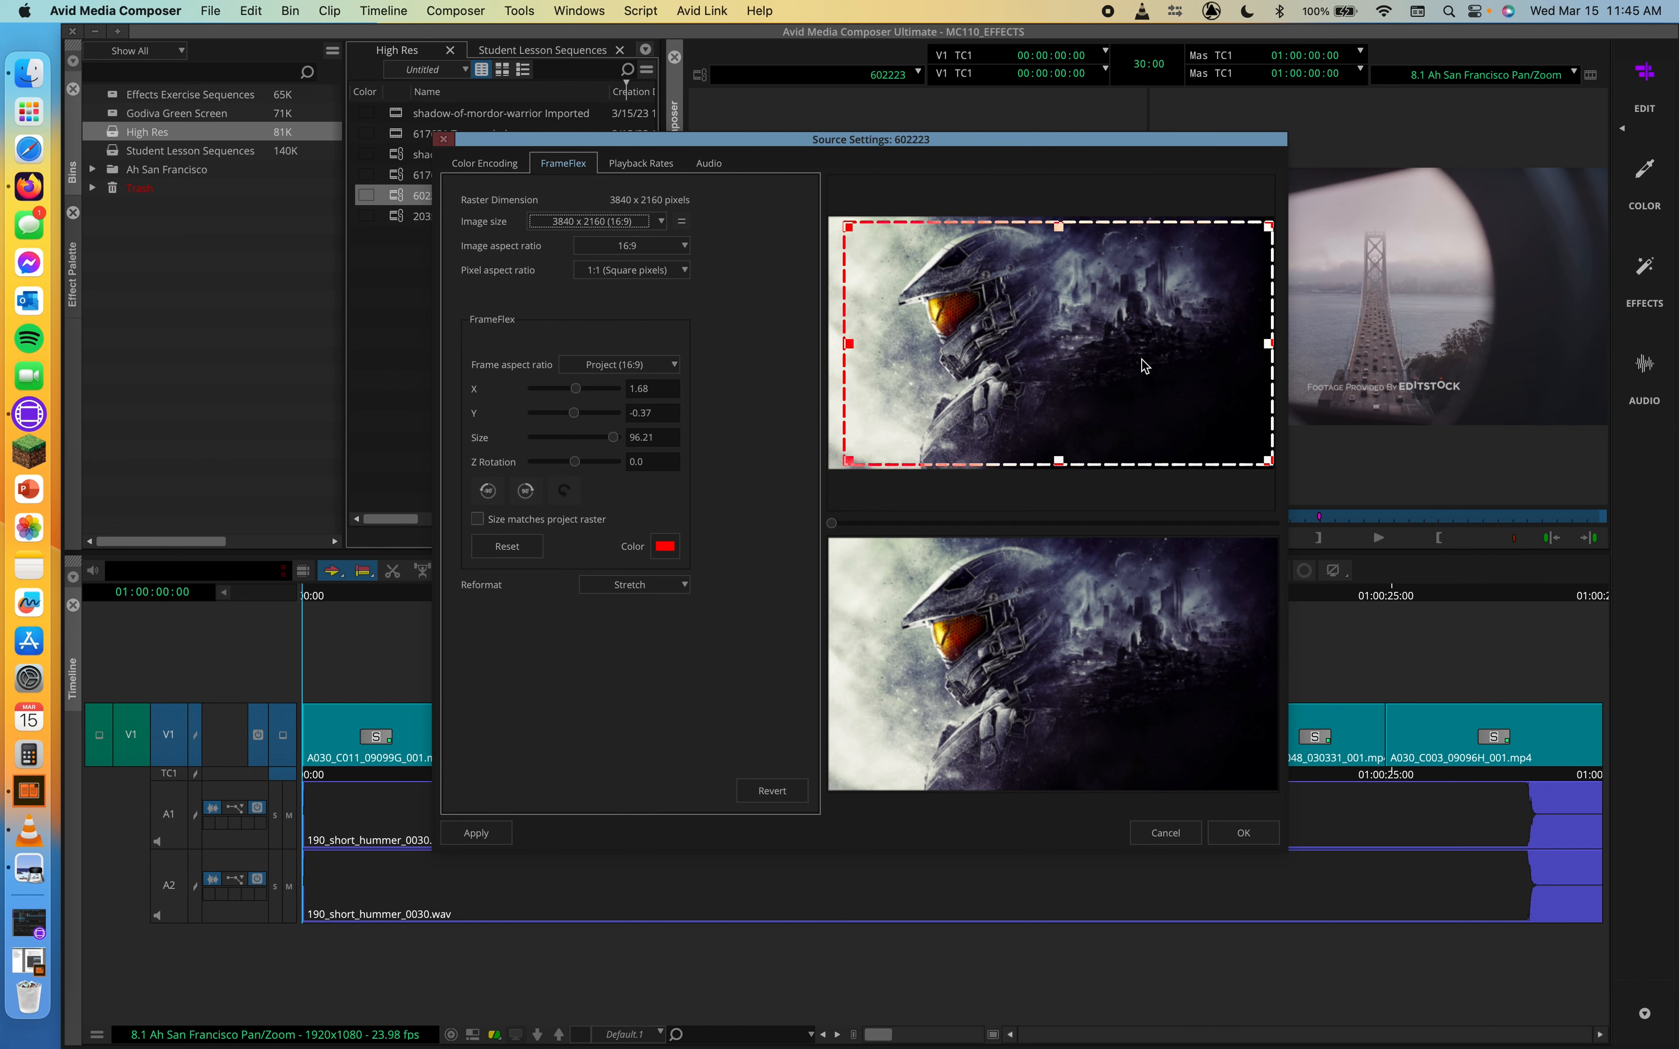
# Set the FrameFlex X and Y positions to 0
pyautogui.click(645, 391)
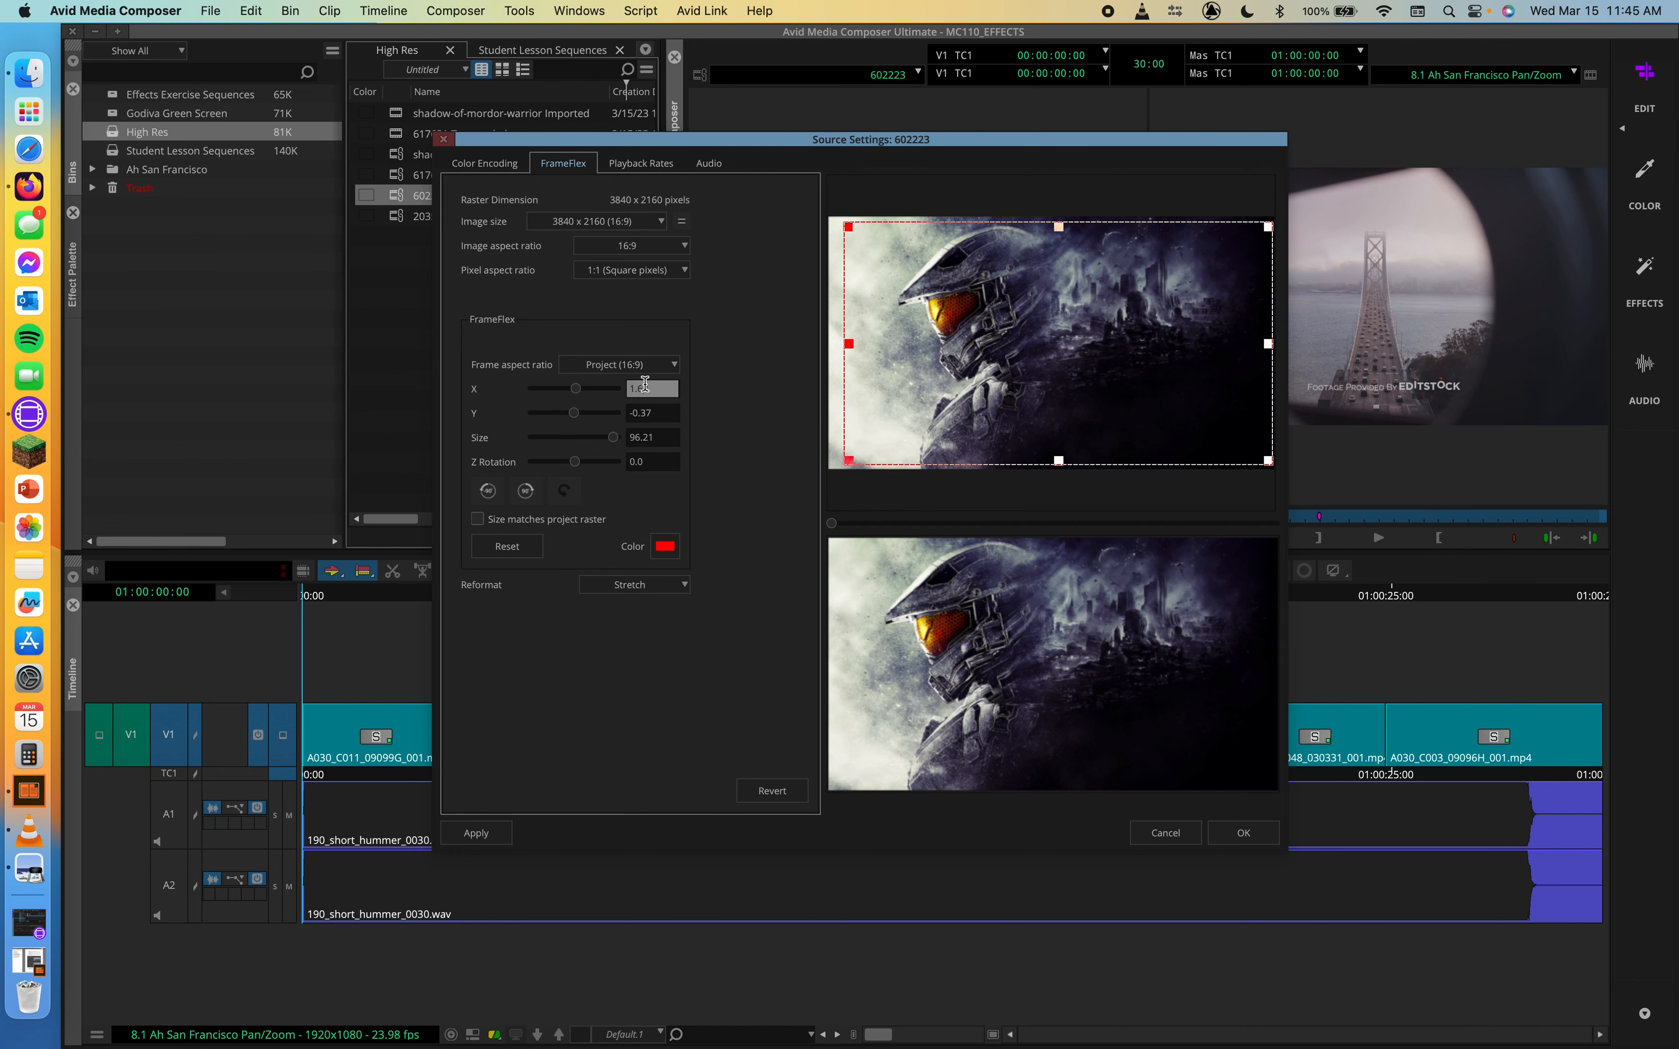
pyautogui.write('0')
pyautogui.press('Return')
pyautogui.click(633, 411)
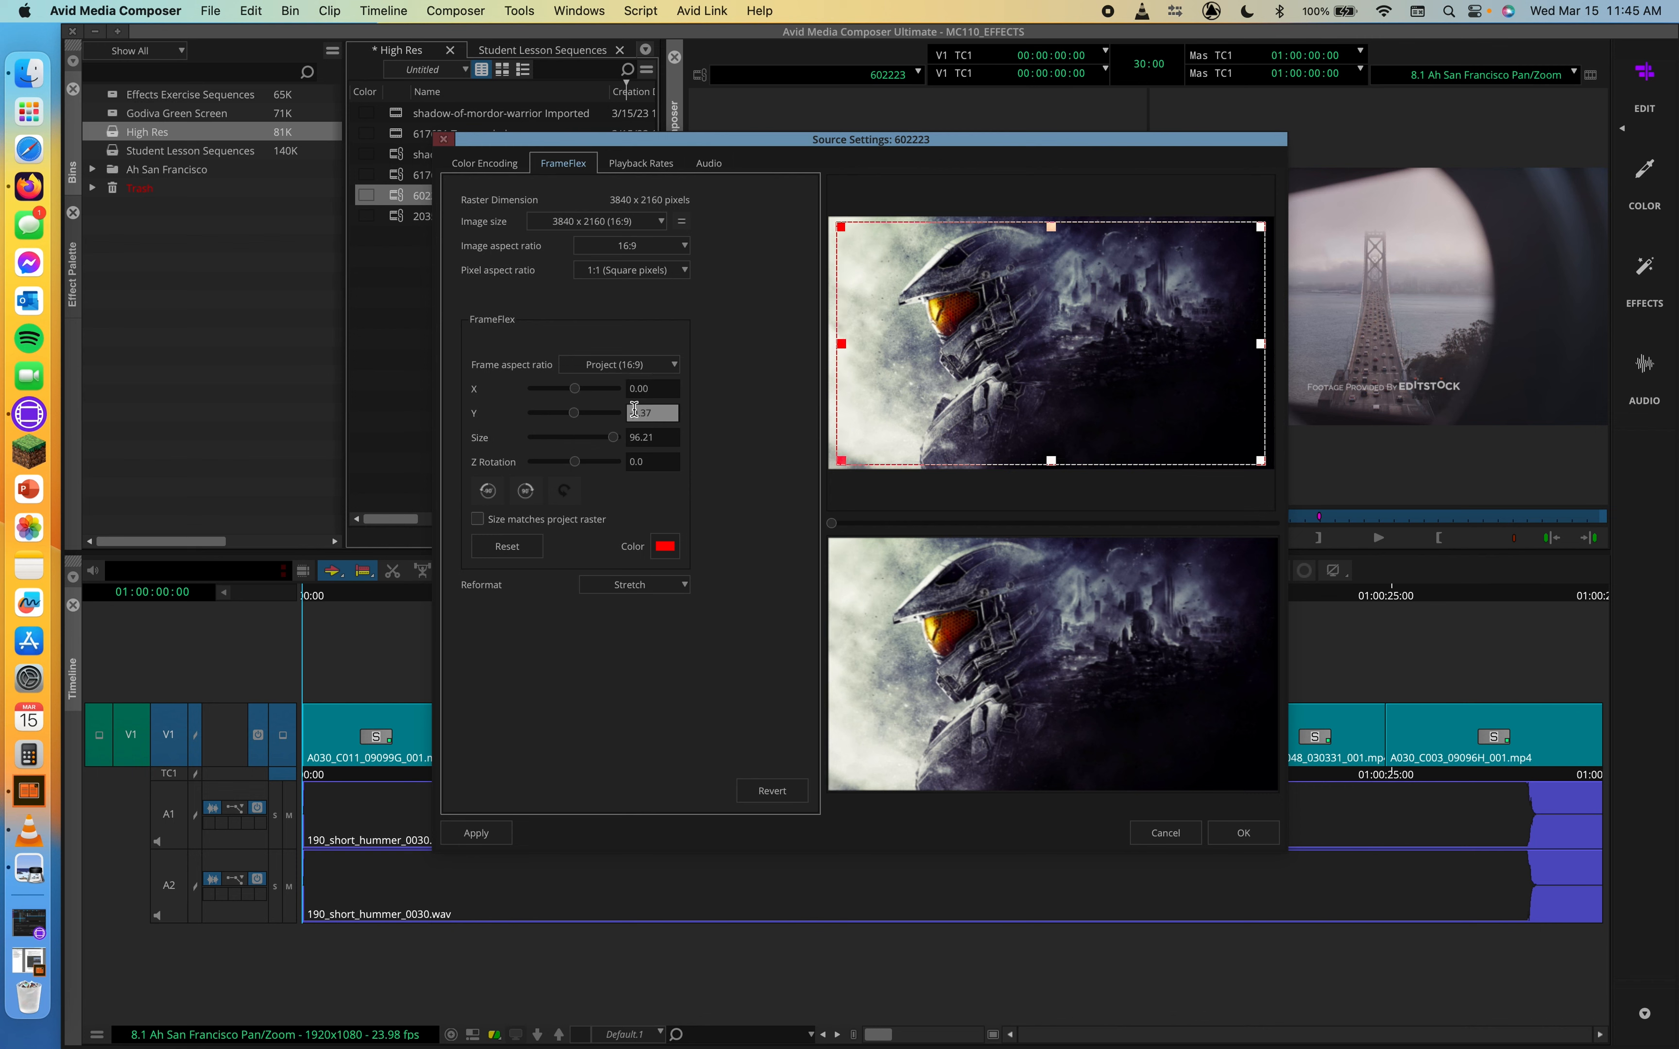
pyautogui.doubleClick(653, 414)
pyautogui.write('-0.00')
pyautogui.press('Return')
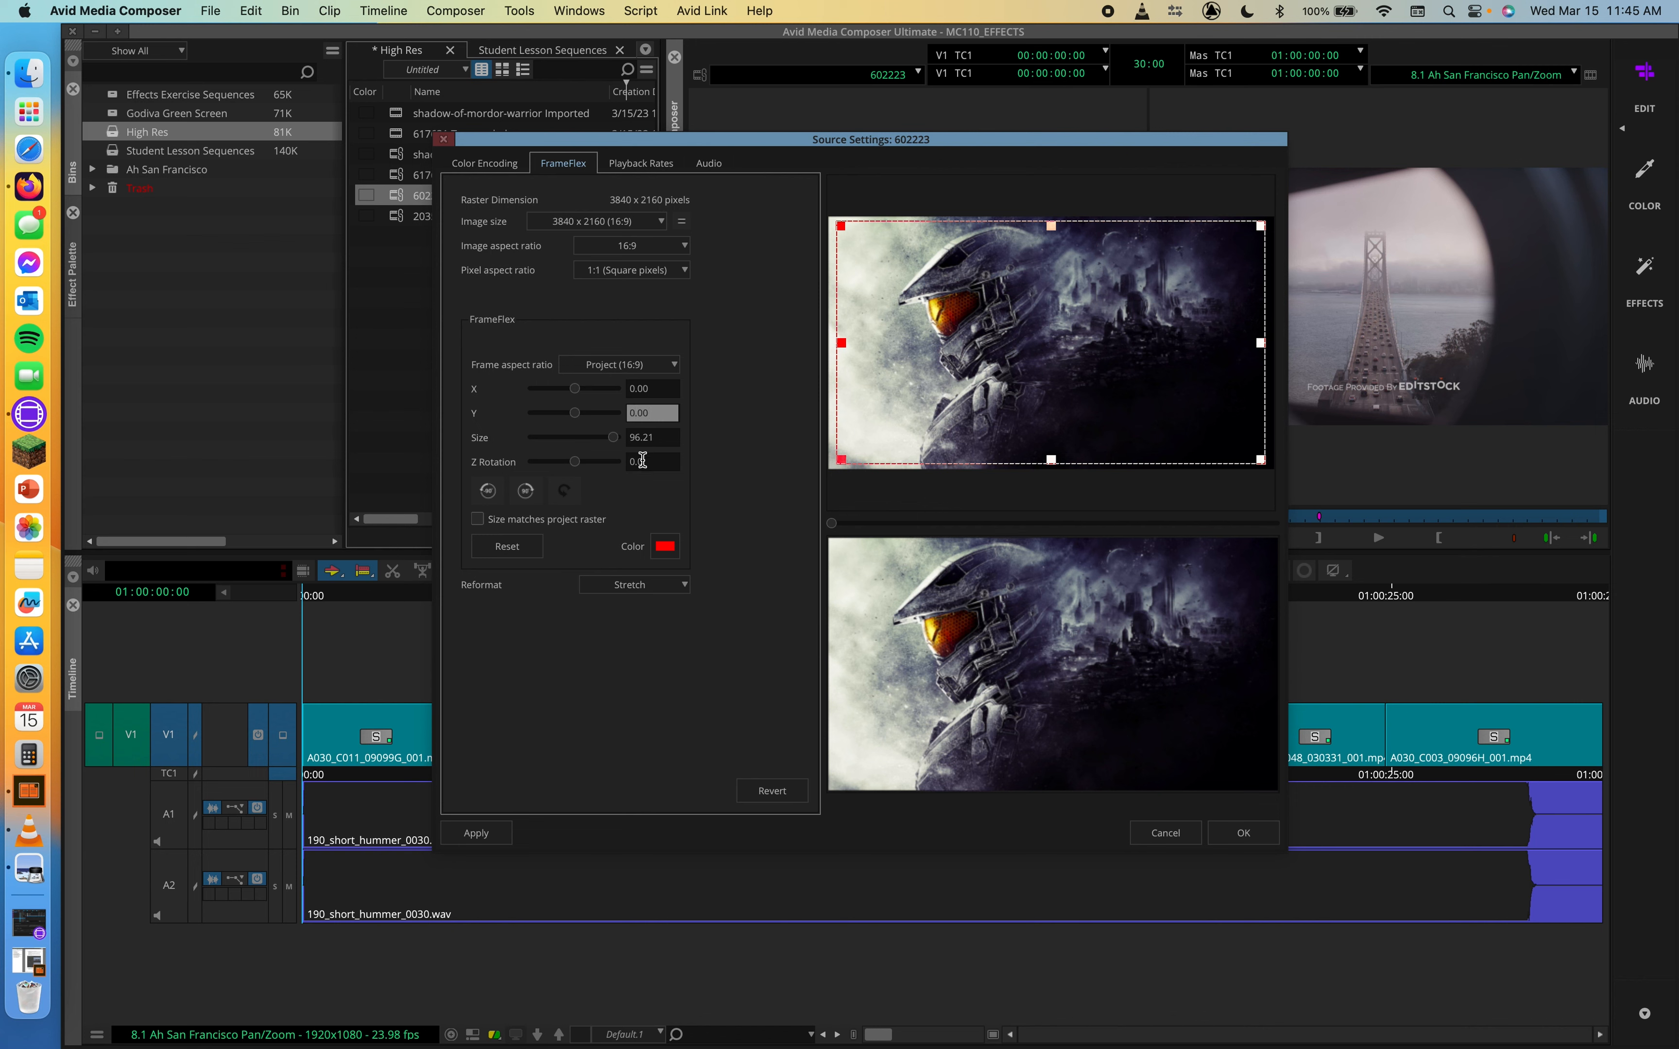
# Set the FrameFlex Size to 100 and apply the source settings
pyautogui.click(642, 462)
pyautogui.click(640, 439)
pyautogui.doubleClick(639, 438)
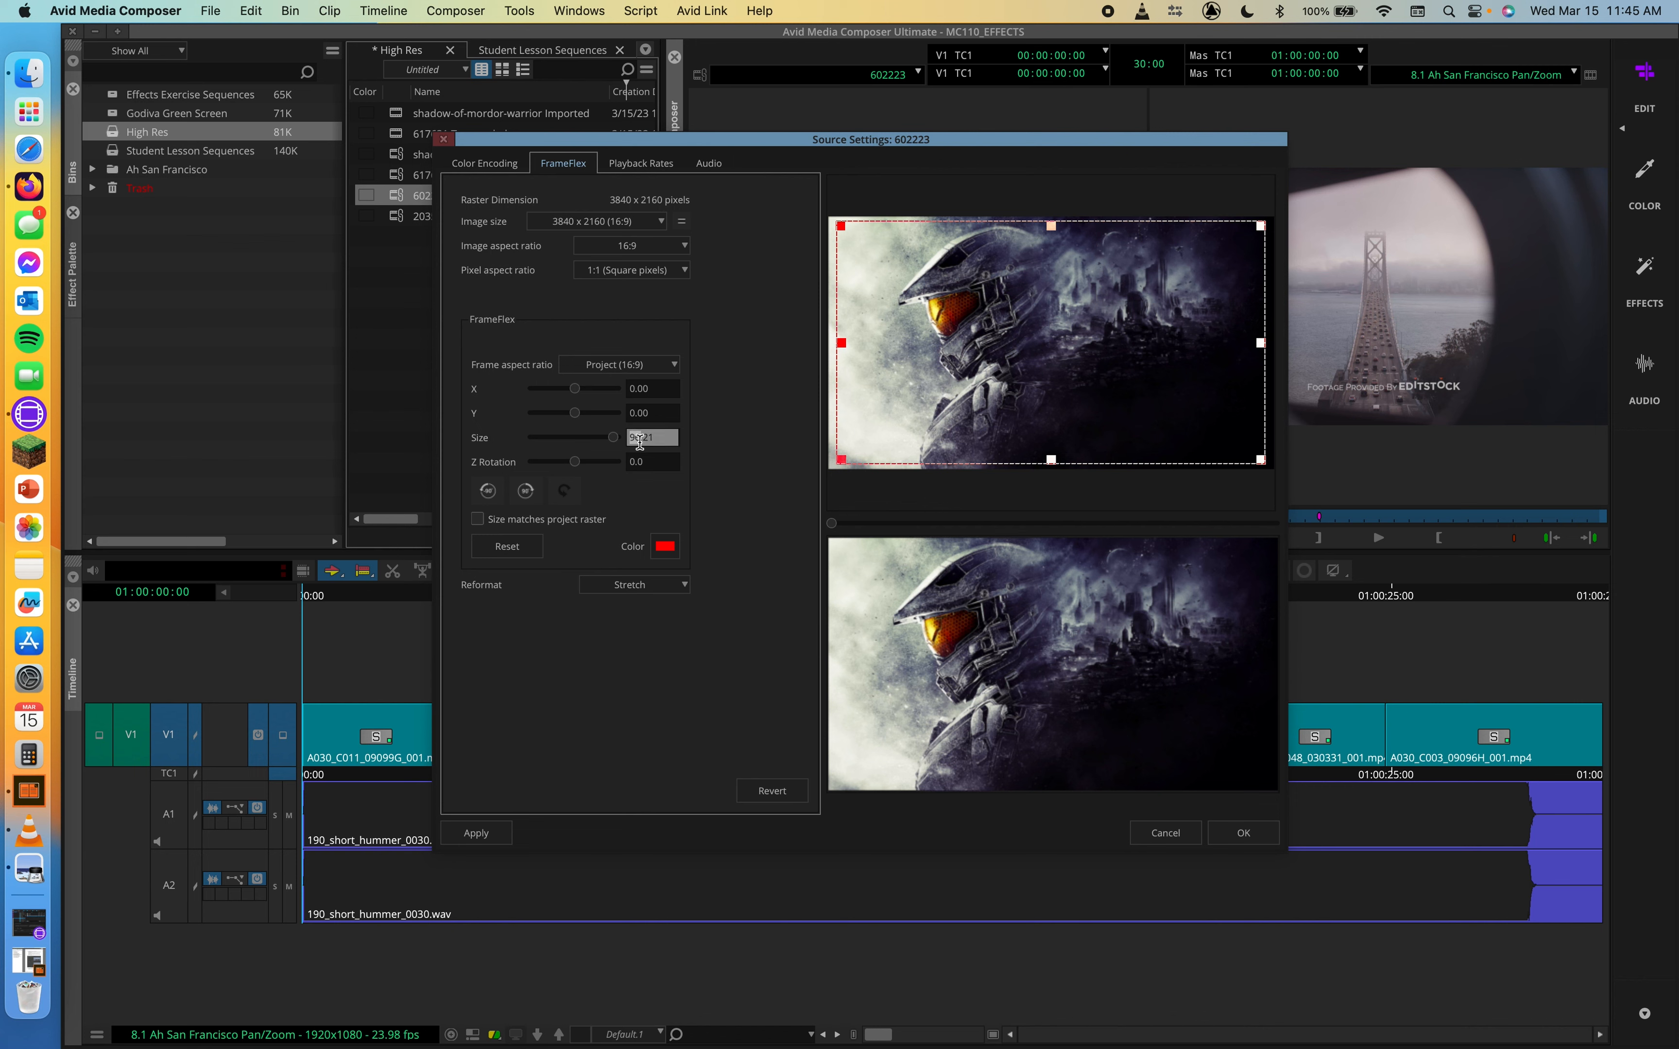
pyautogui.click(640, 442)
pyautogui.moveTo(663, 439); pyautogui.dragTo(582, 442)
pyautogui.write('100')
pyautogui.press('Return')
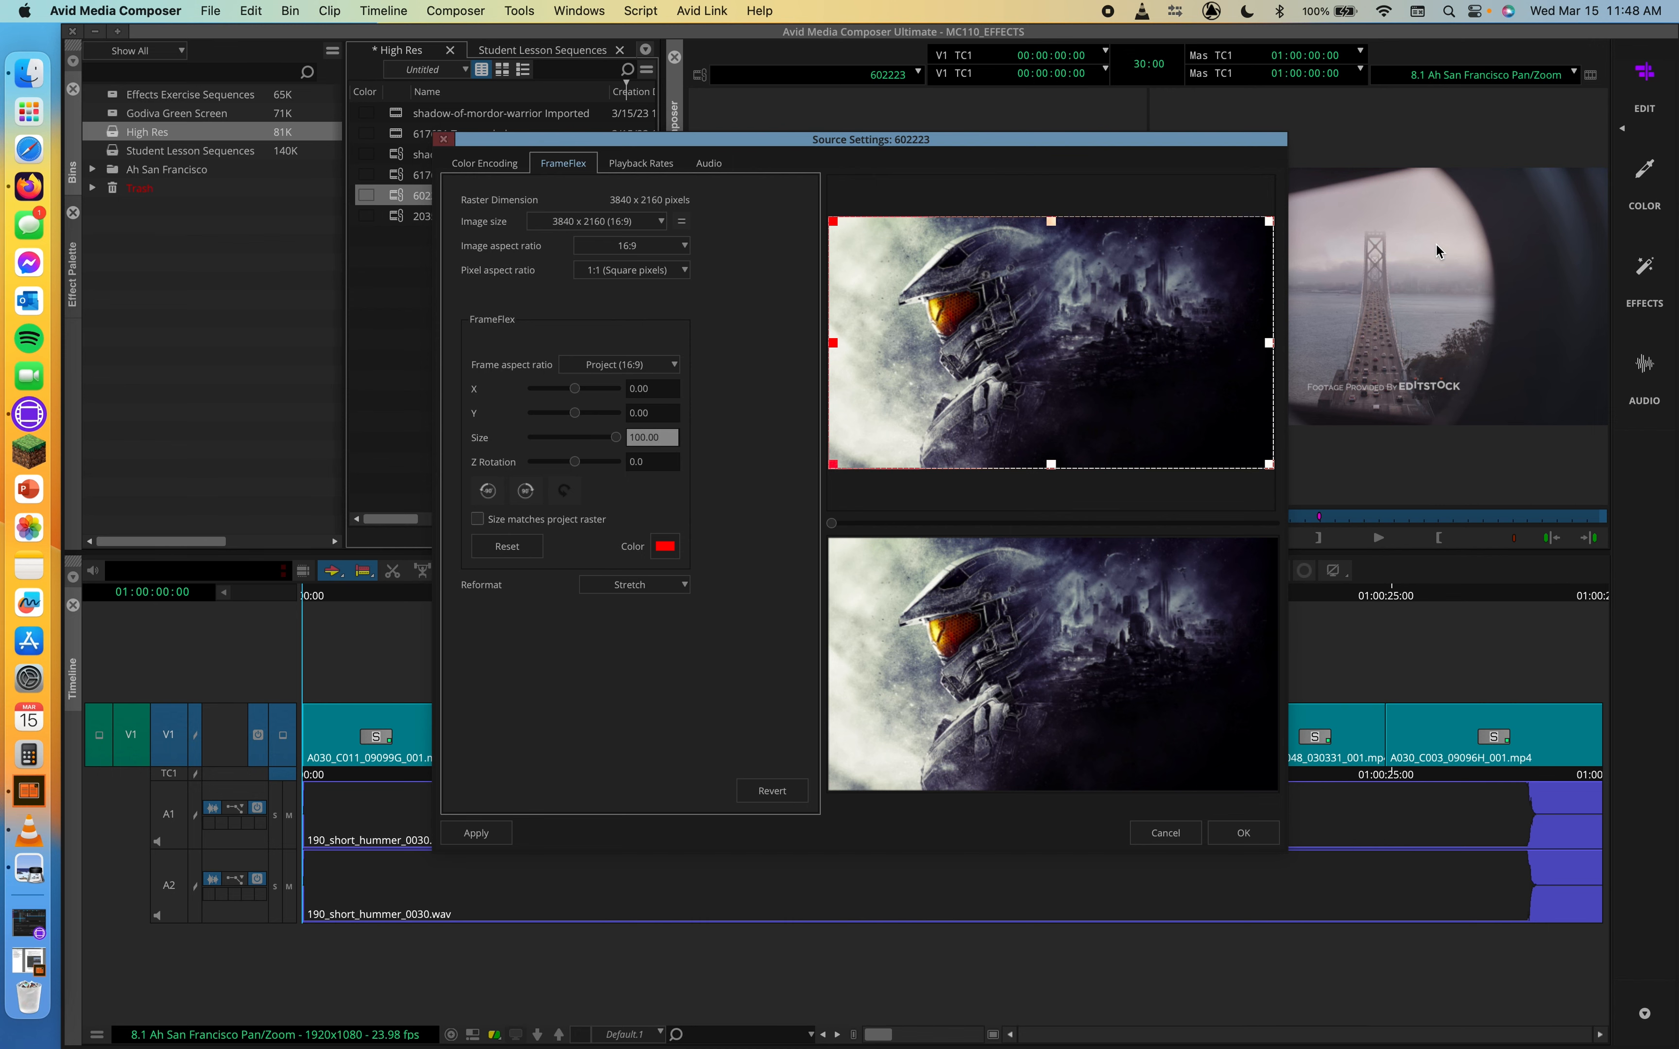
pyautogui.click(1253, 833)
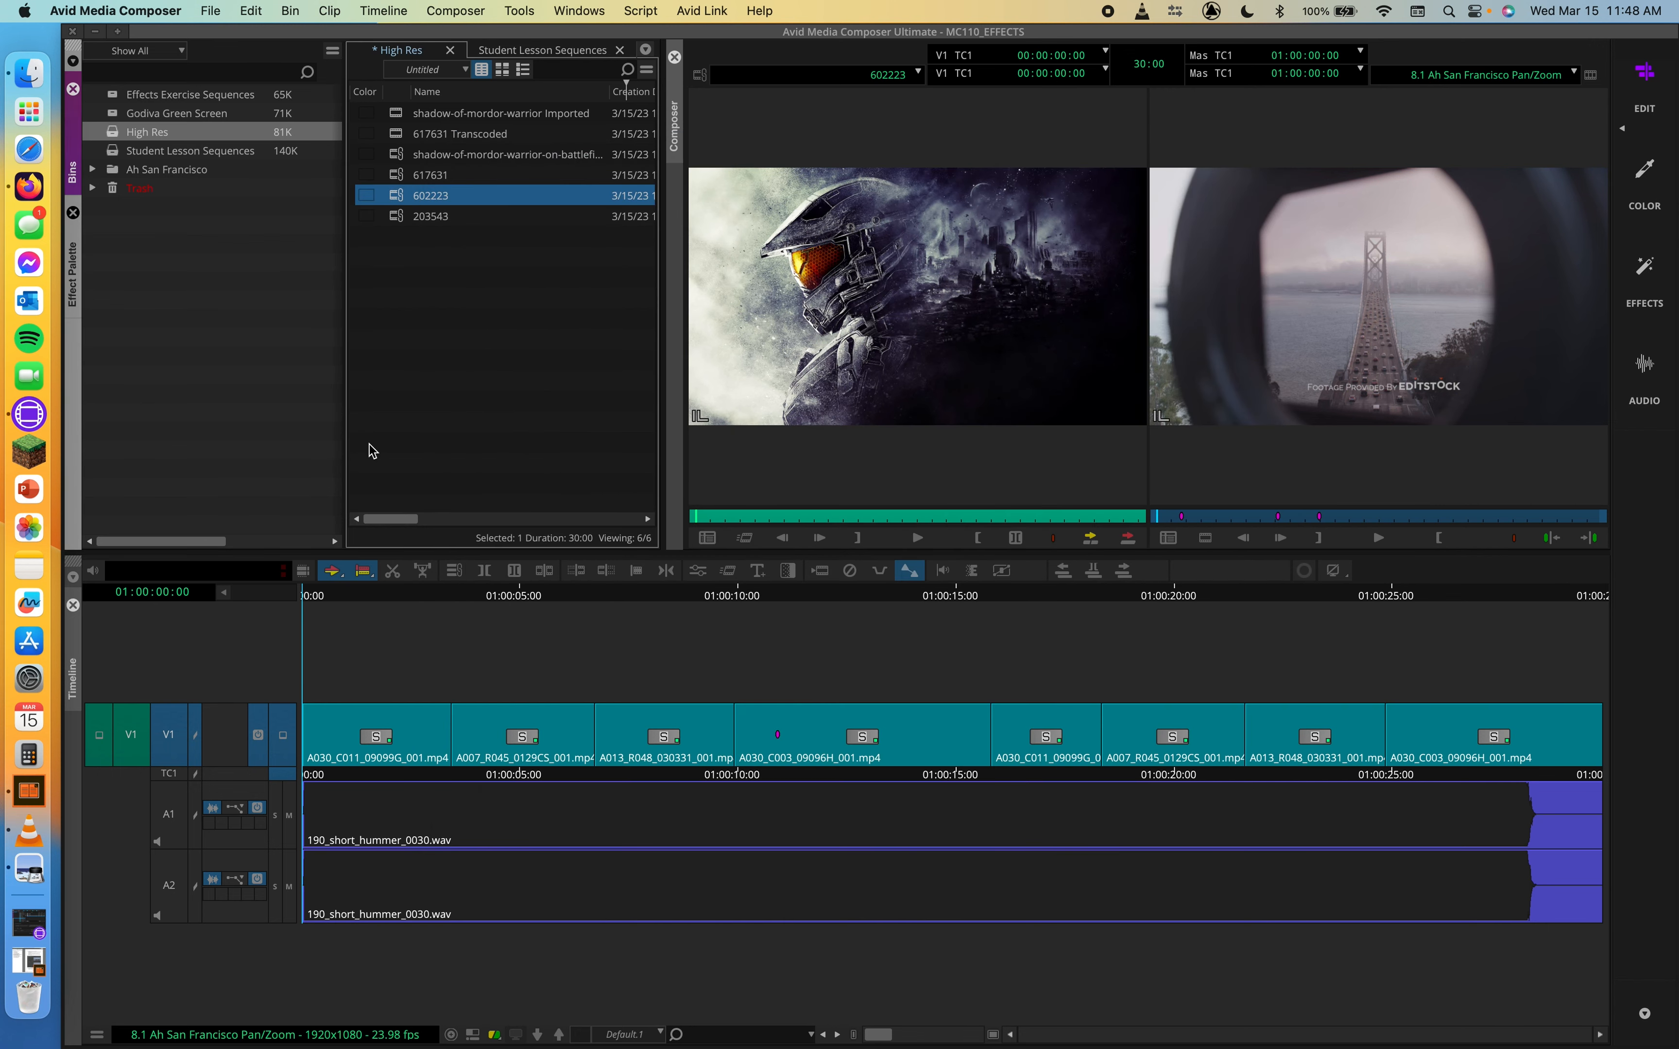
pyautogui.moveTo(472, 595); pyautogui.dragTo(560, 608)
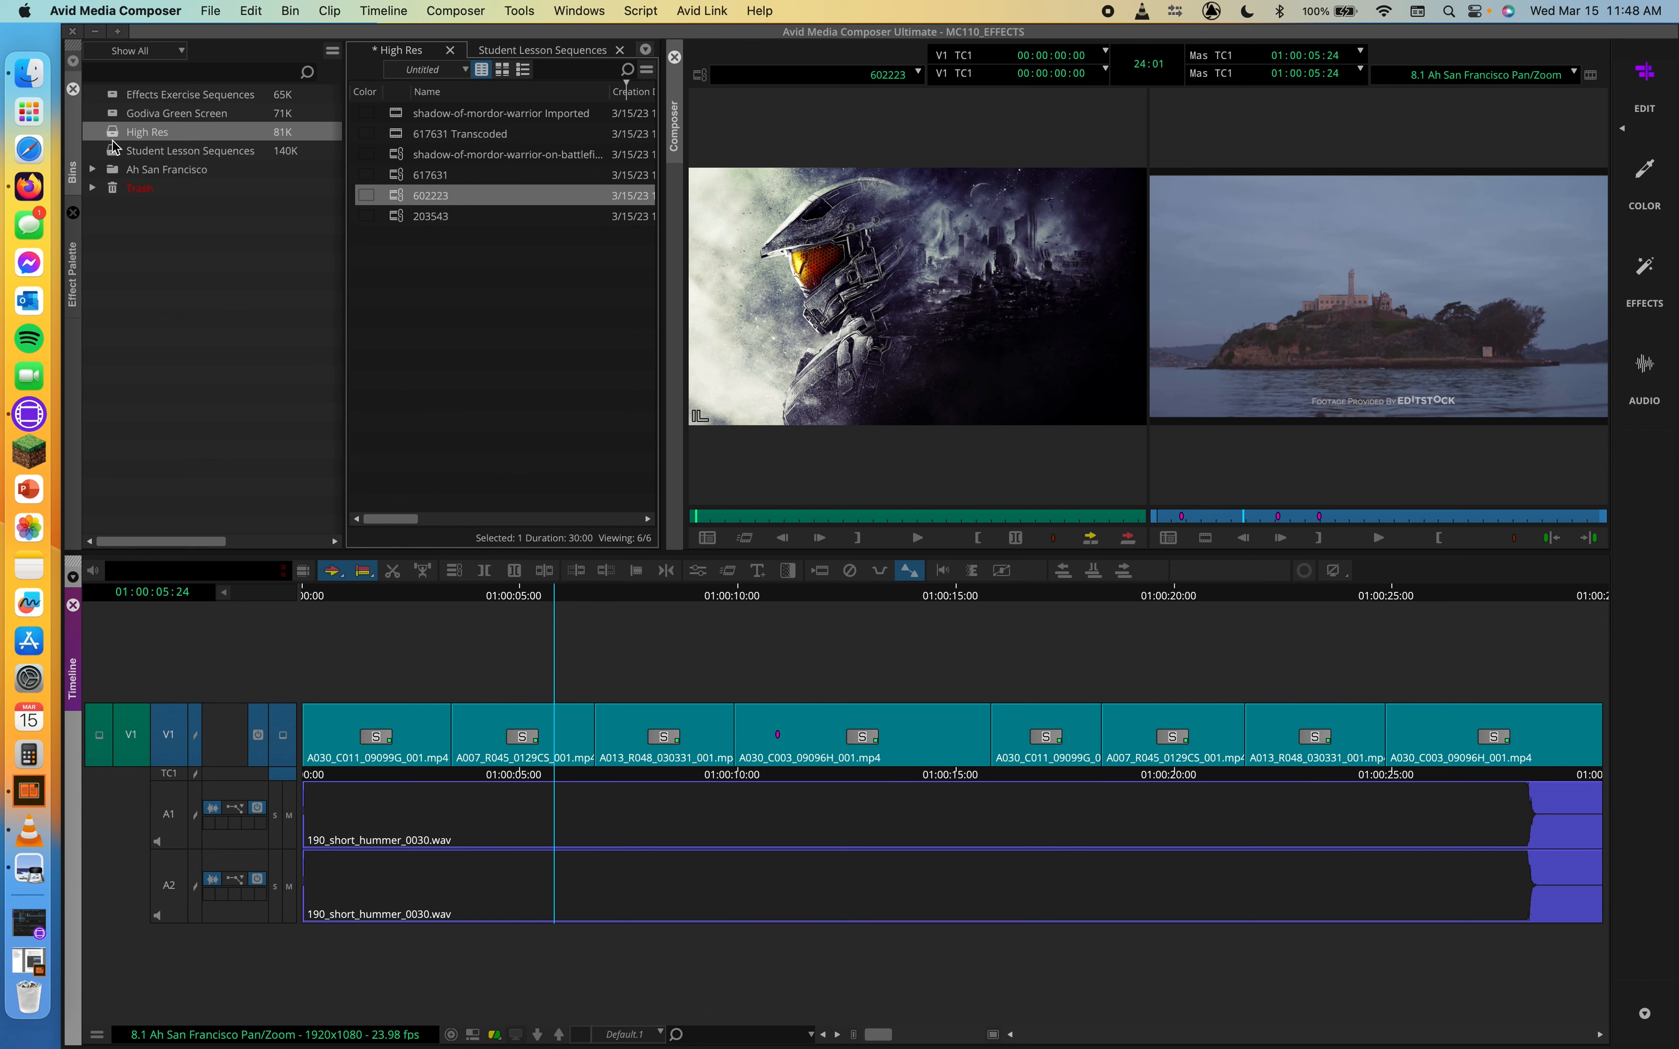
# Review the Ah San Francisco Pan/Zoom sequence from the Student Lesson Sequences bin, then open the High Res bin
pyautogui.click(554, 54)
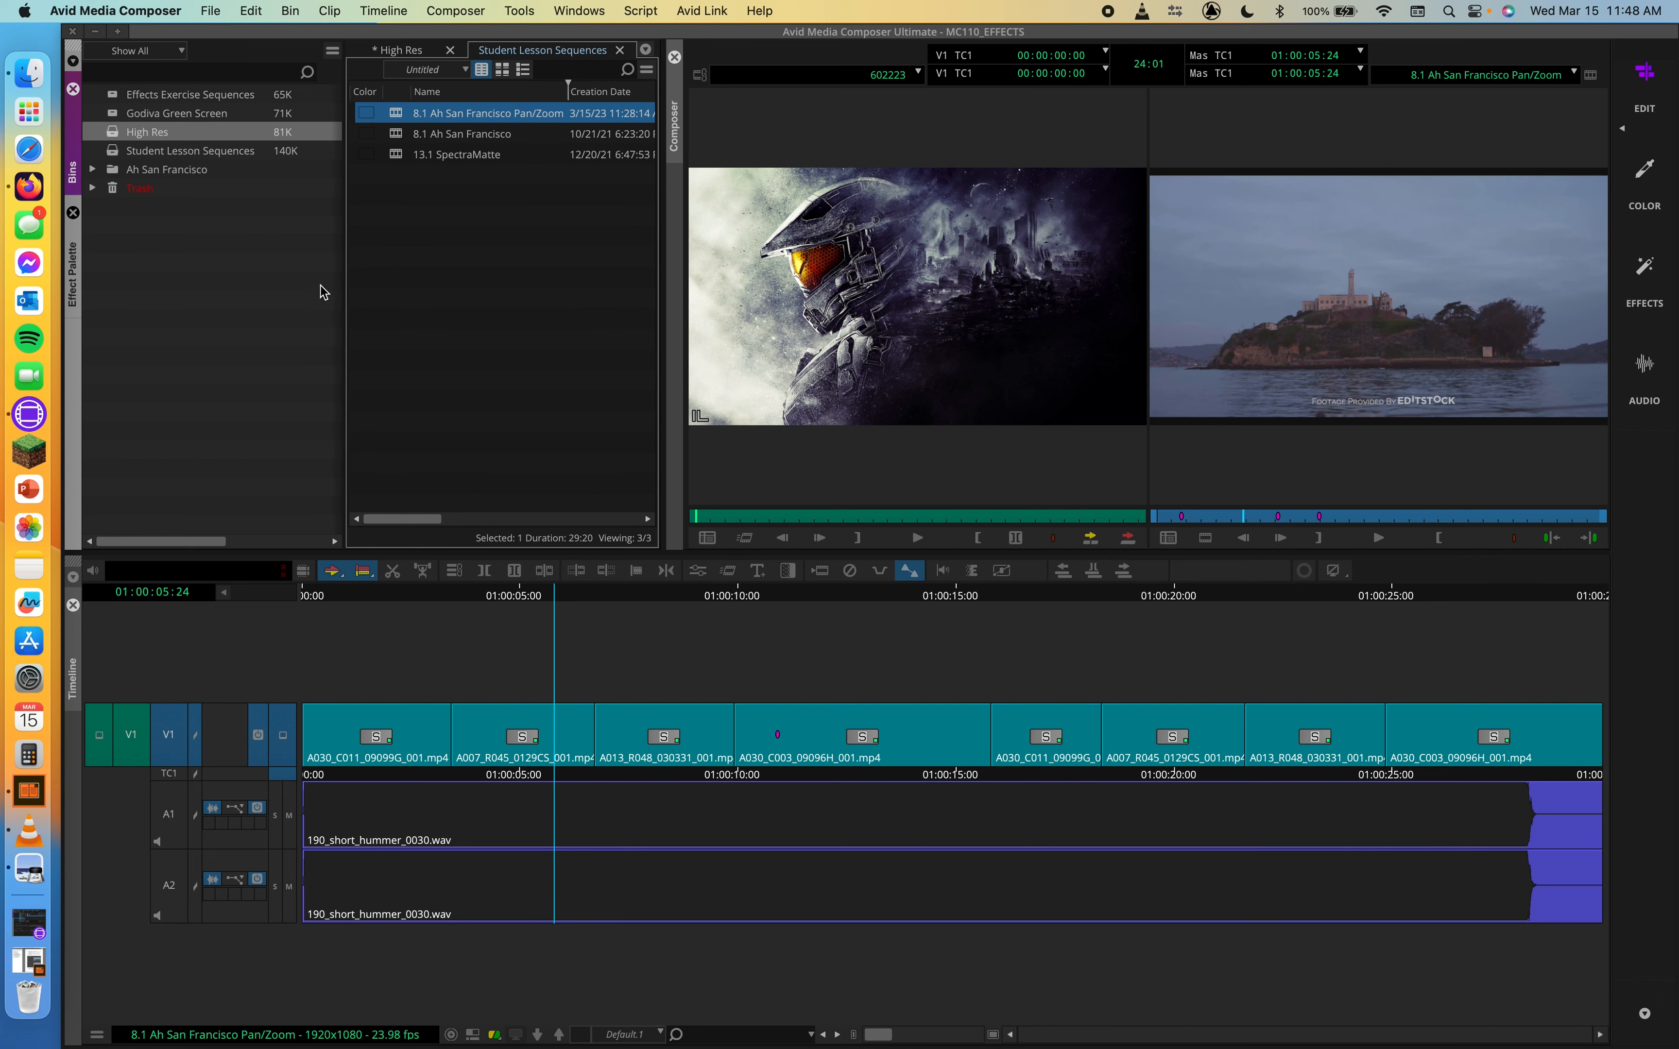
pyautogui.moveTo(559, 604); pyautogui.dragTo(348, 598)
pyautogui.moveTo(491, 609); pyautogui.dragTo(984, 616)
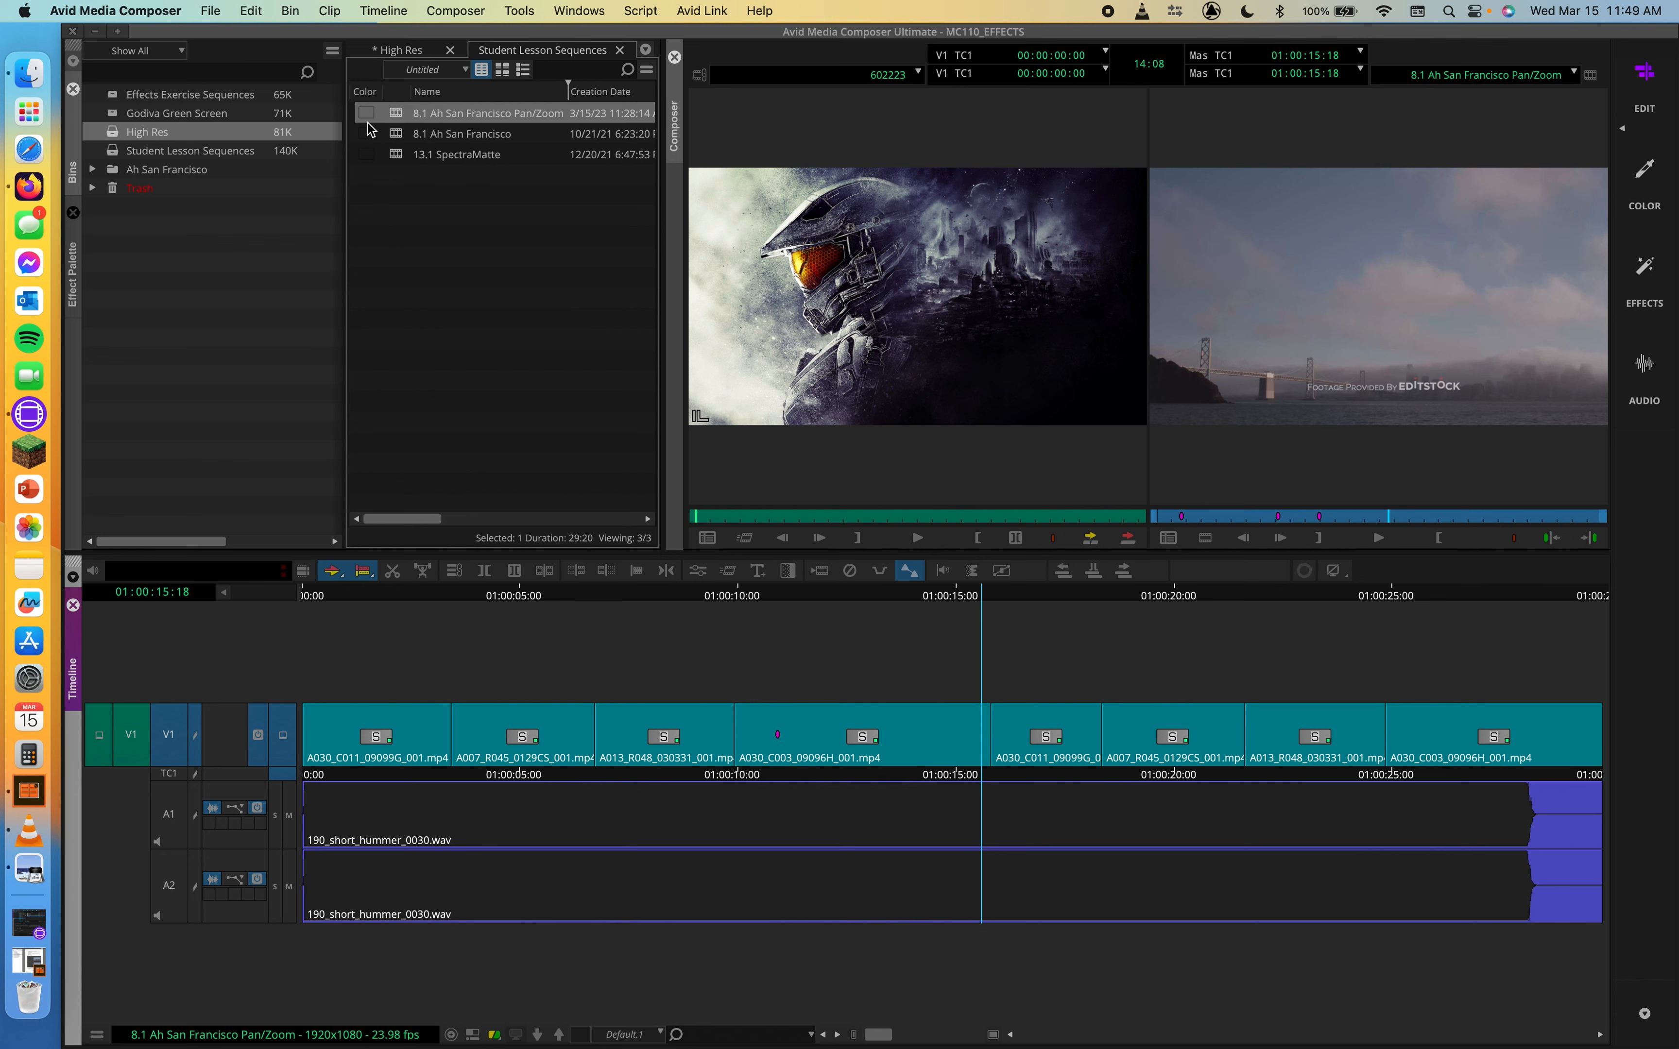
pyautogui.doubleClick(117, 134)
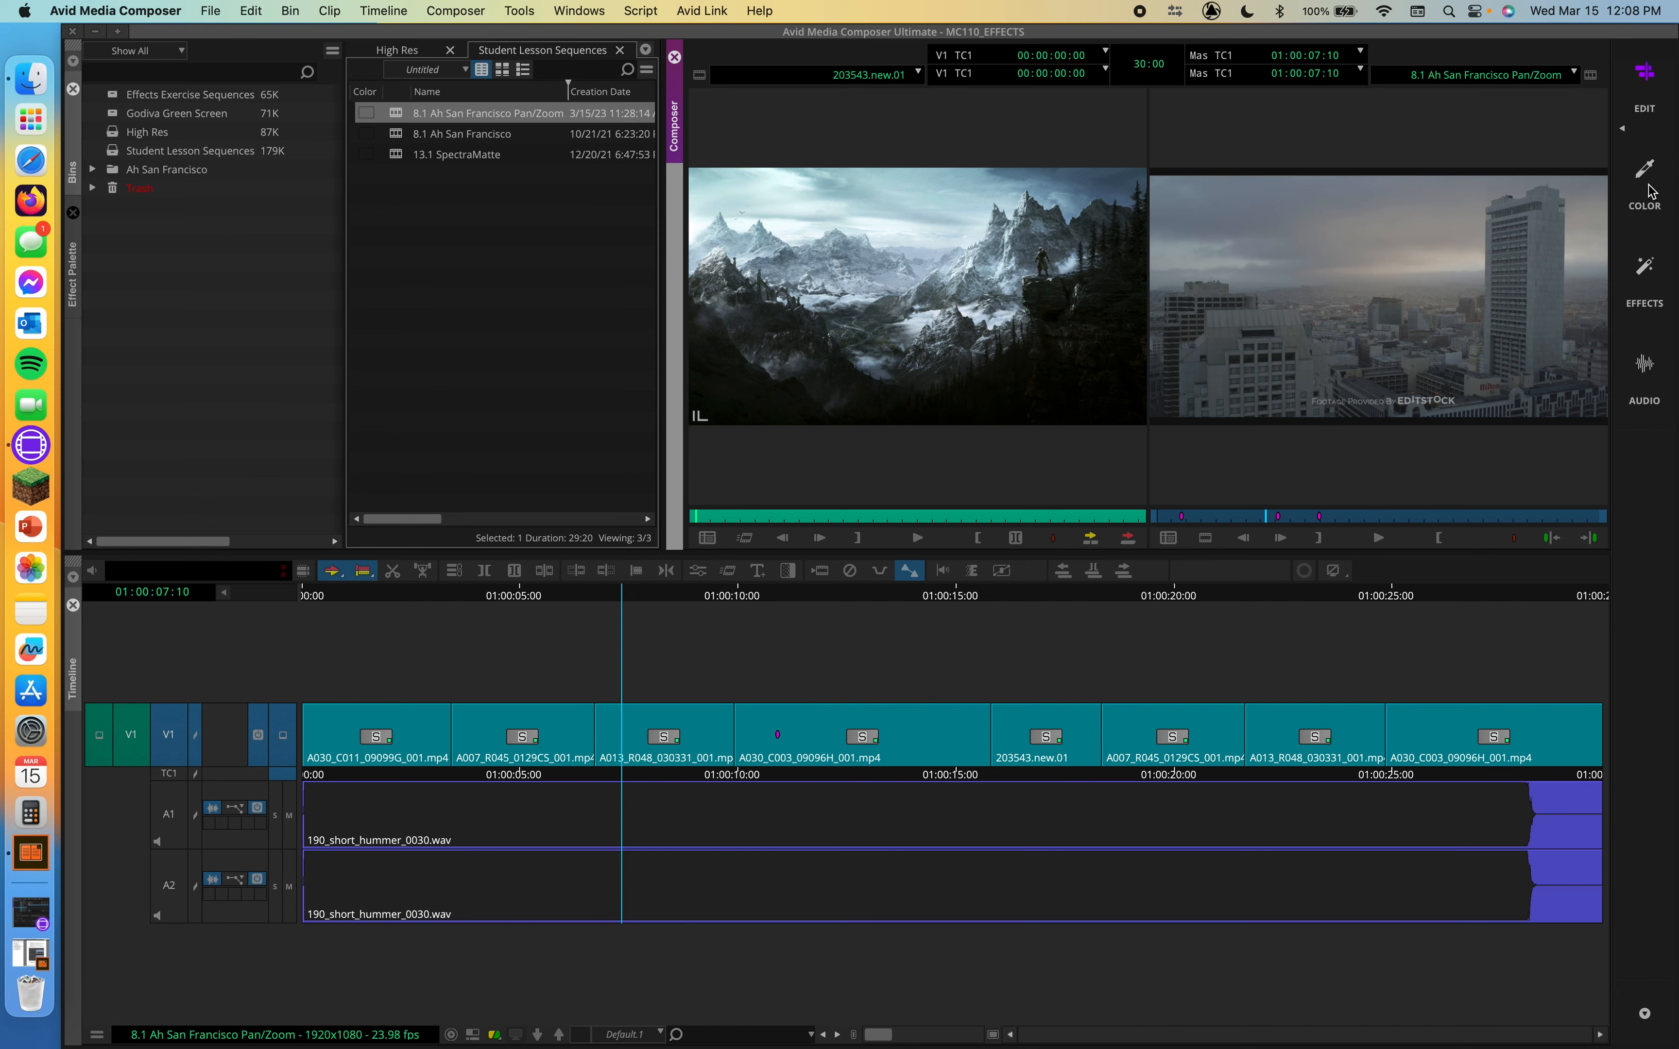
# Switch to the Effects workspace, park on the 203543.new.01 image clip and open its FrameFlex settings in Effect Mode
pyautogui.click(1645, 267)
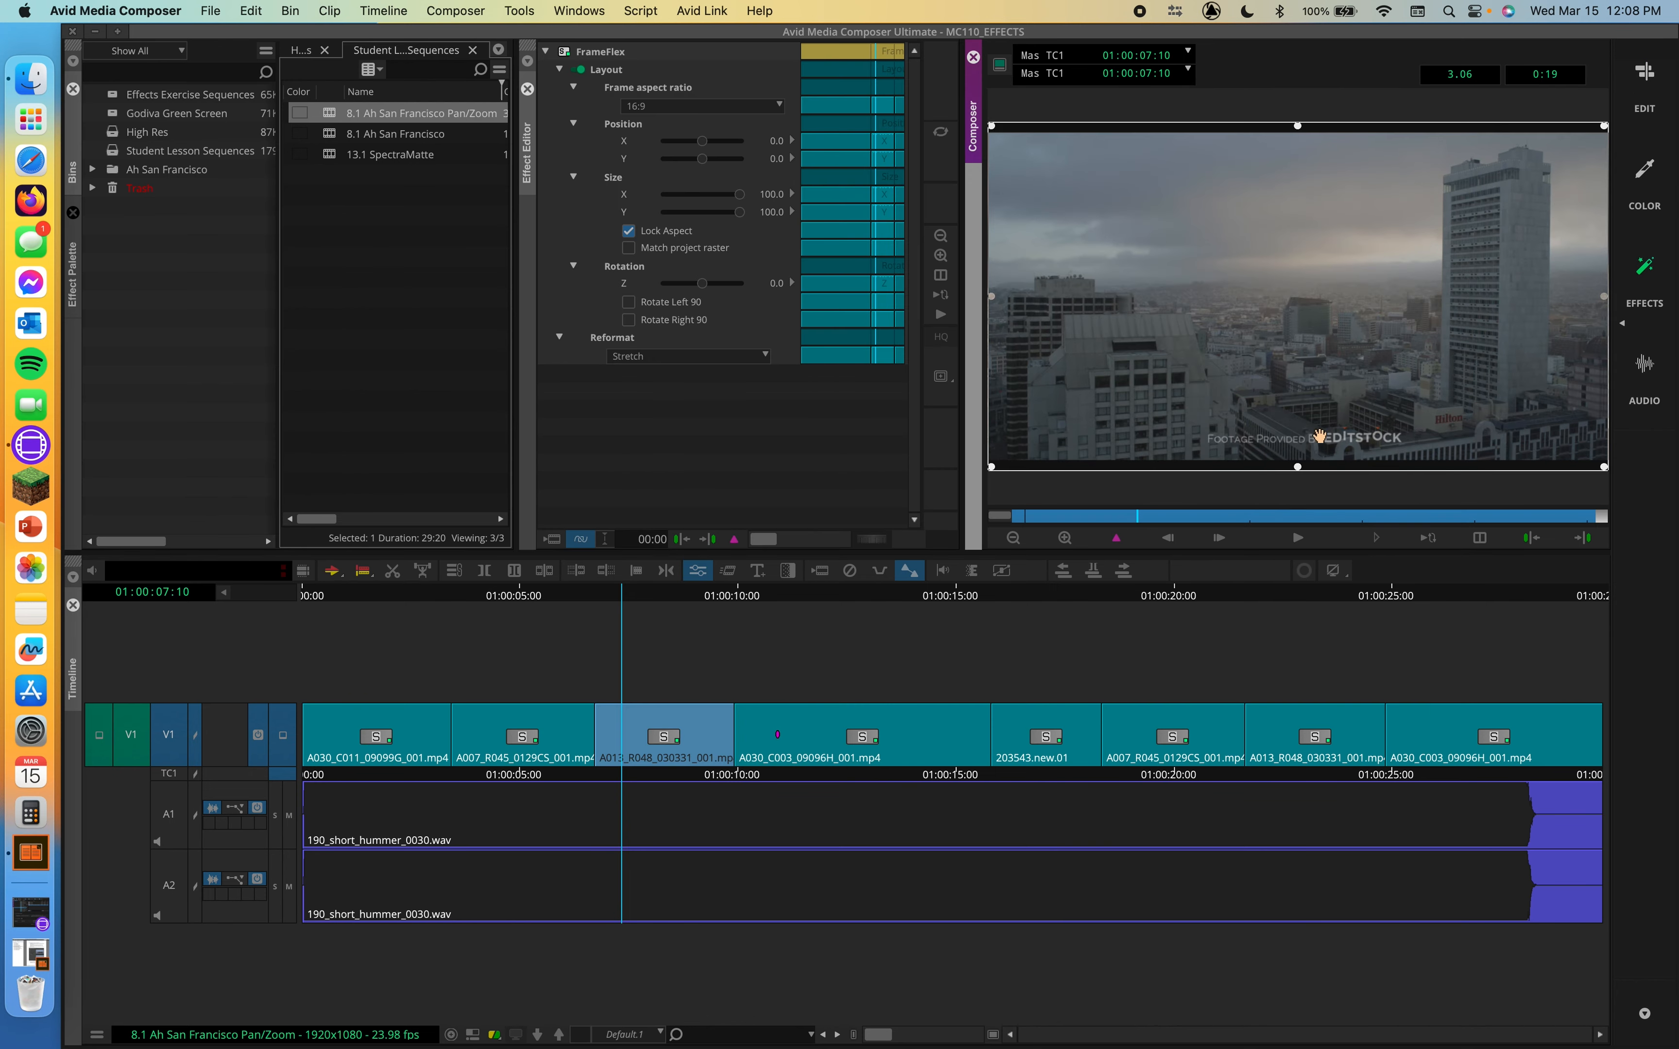
pyautogui.moveTo(674, 596); pyautogui.dragTo(789, 607)
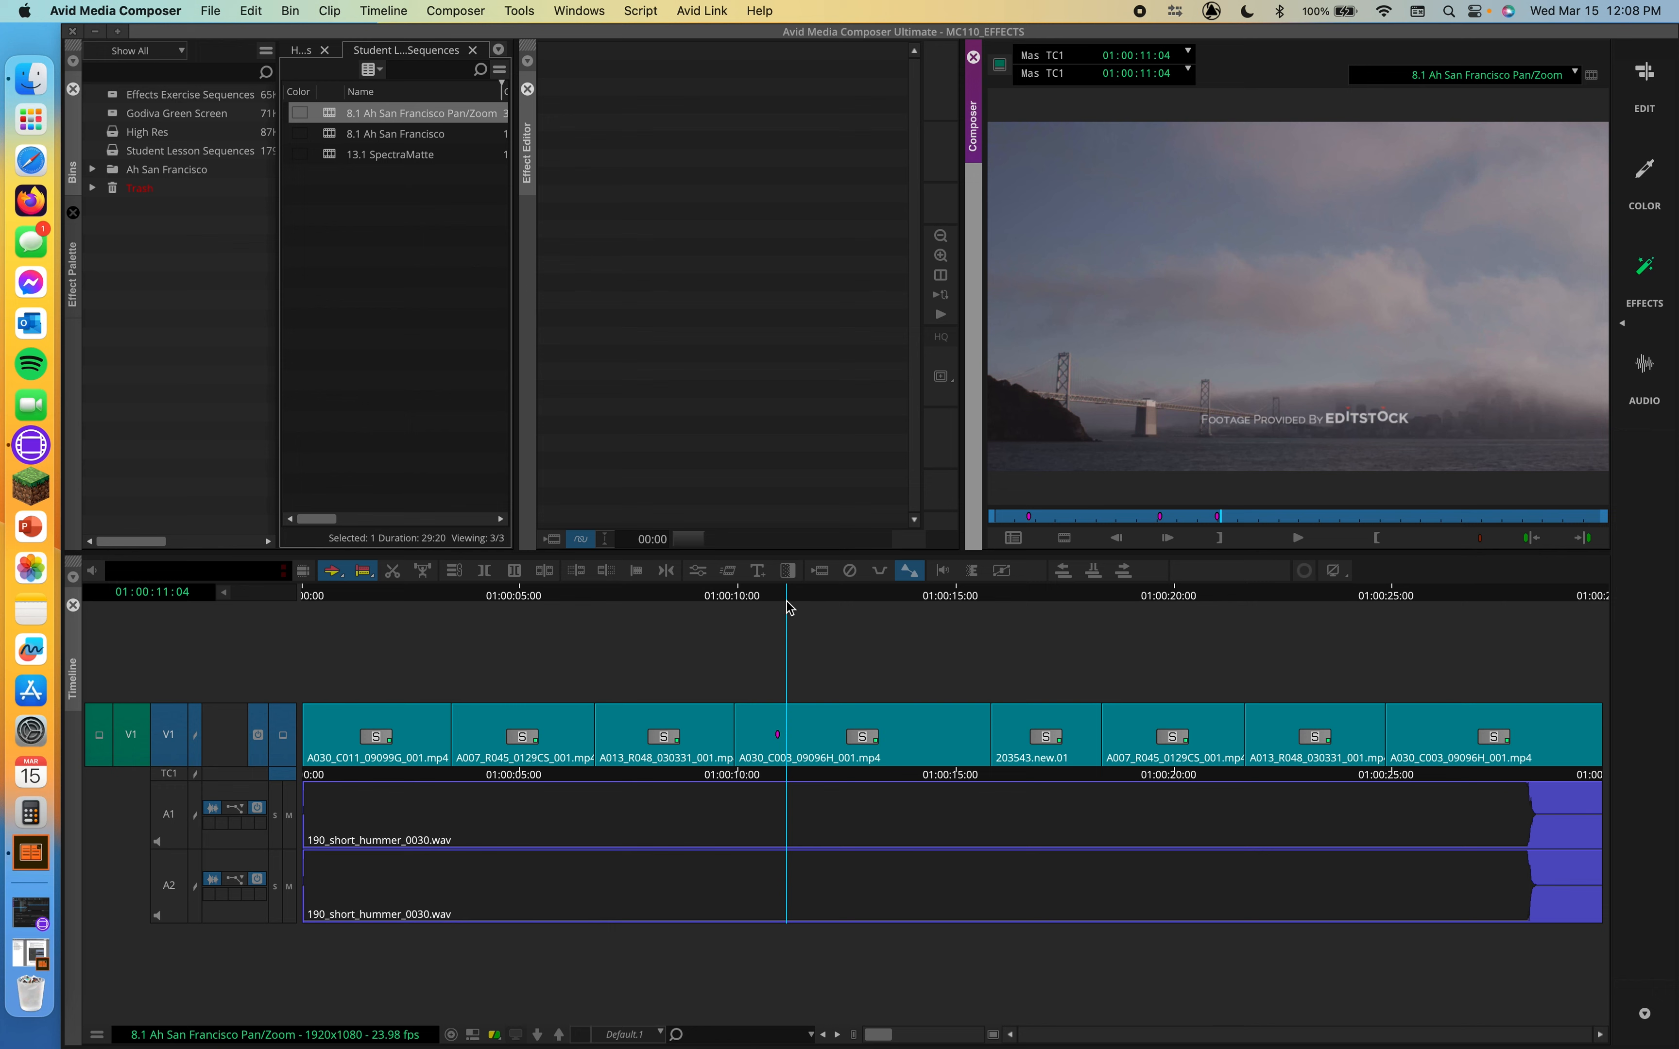
pyautogui.moveTo(789, 608); pyautogui.dragTo(1083, 625)
pyautogui.moveTo(1195, 644); pyautogui.dragTo(852, 709)
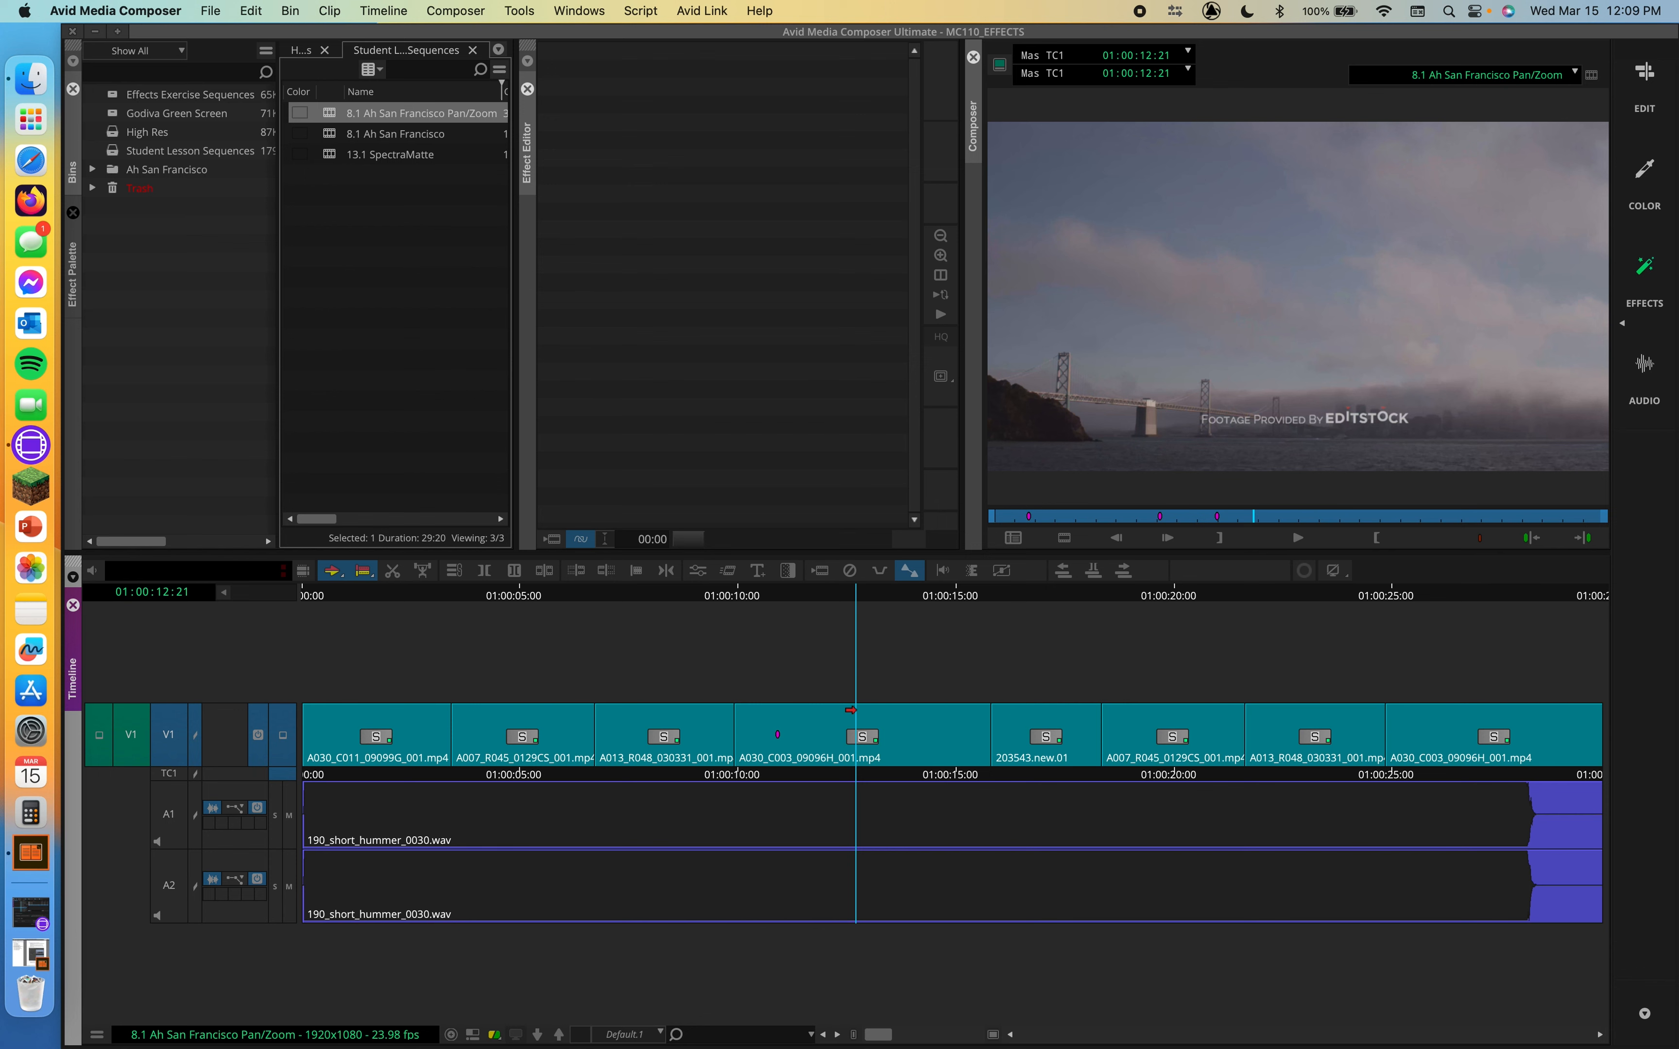
pyautogui.moveTo(1007, 591); pyautogui.dragTo(1042, 603)
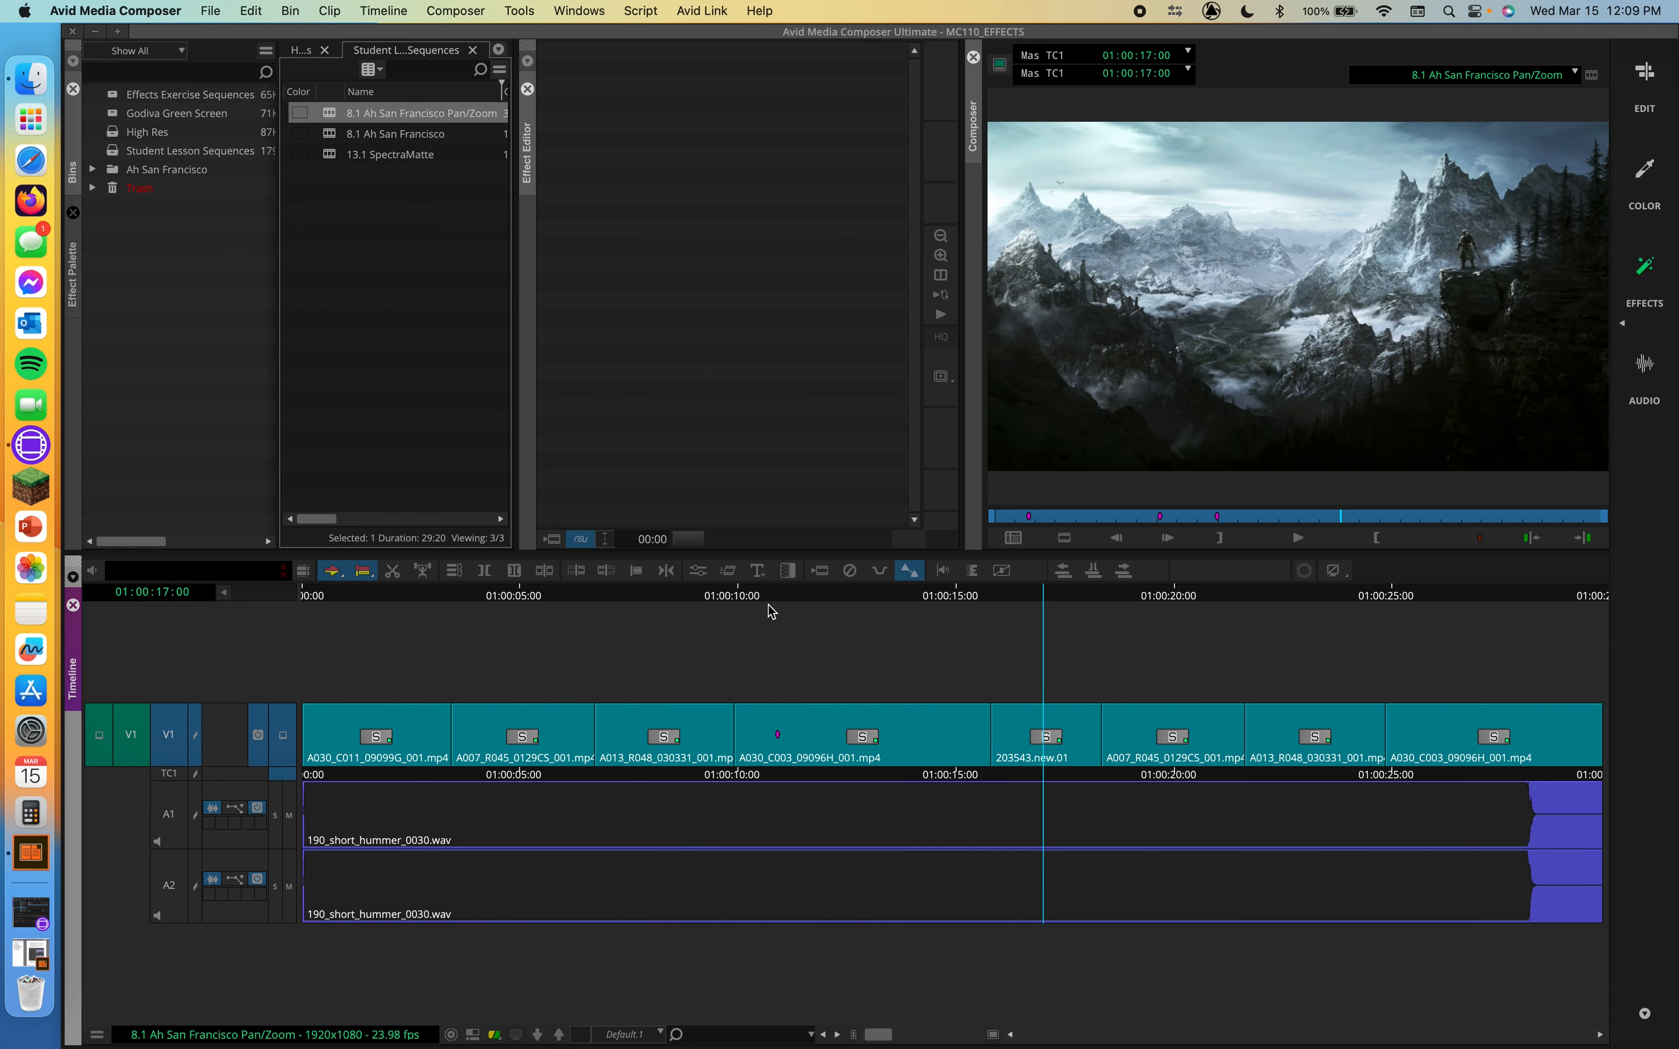
pyautogui.click(696, 573)
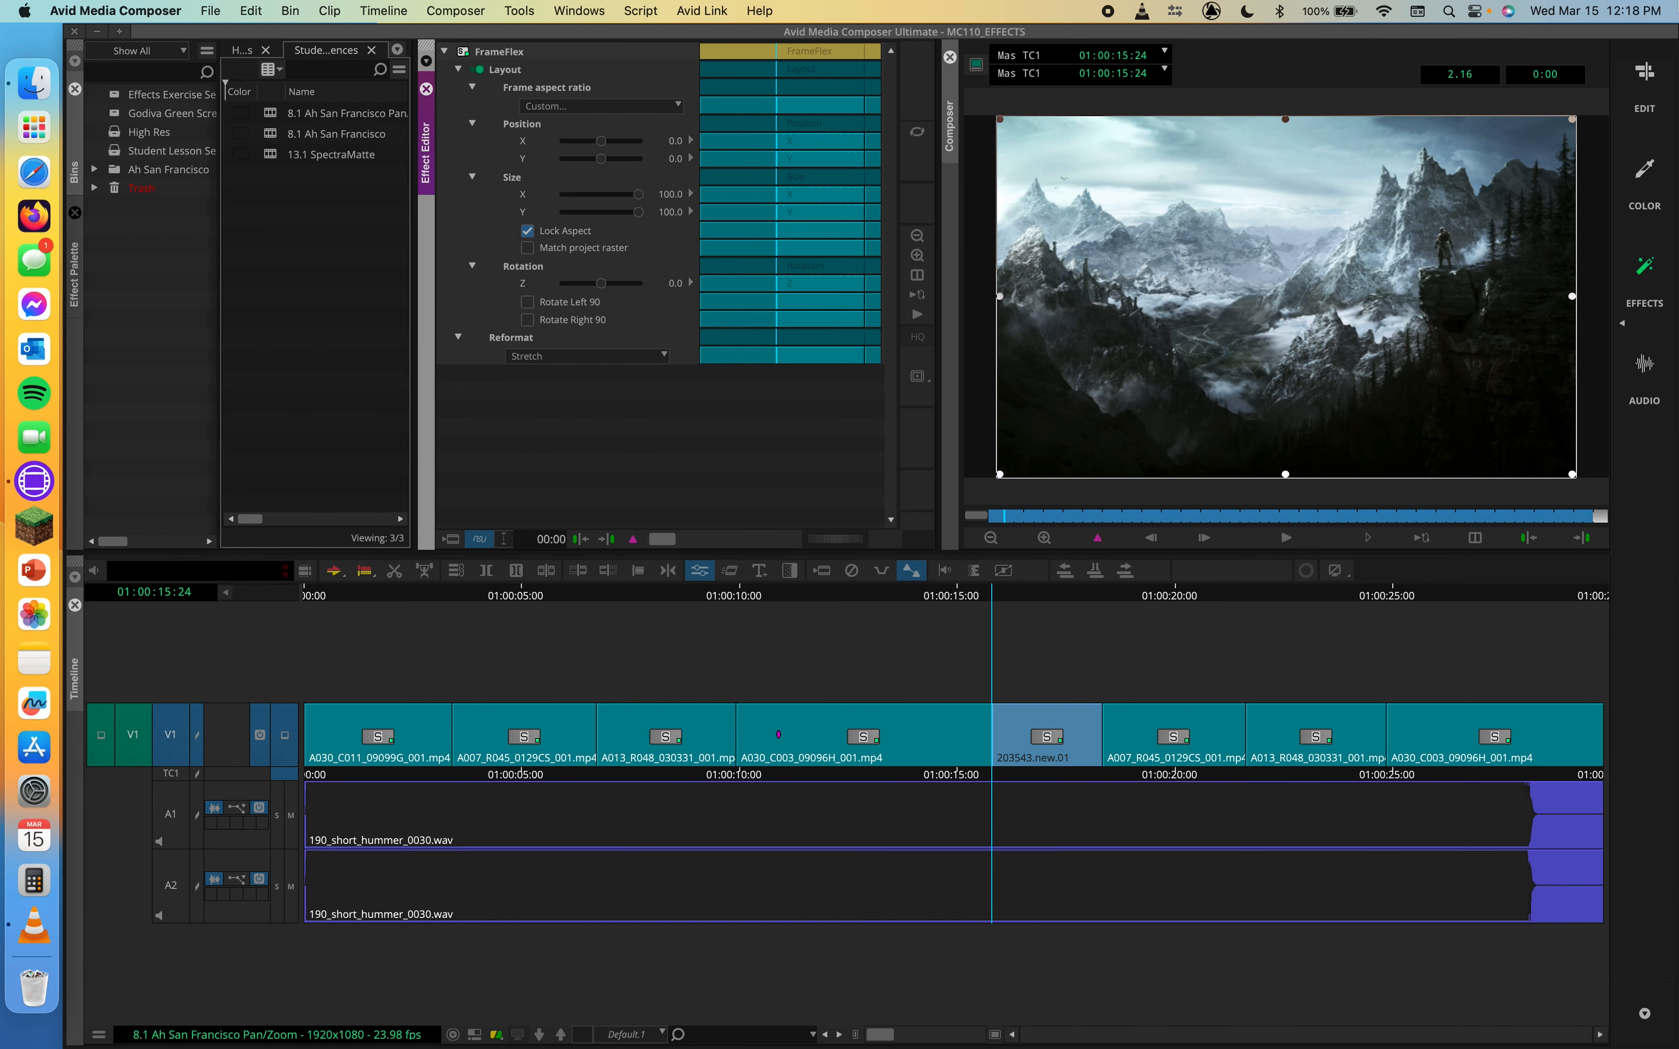
# Restore the current Effects workspace to its default layout
pyautogui.click(1624, 324)
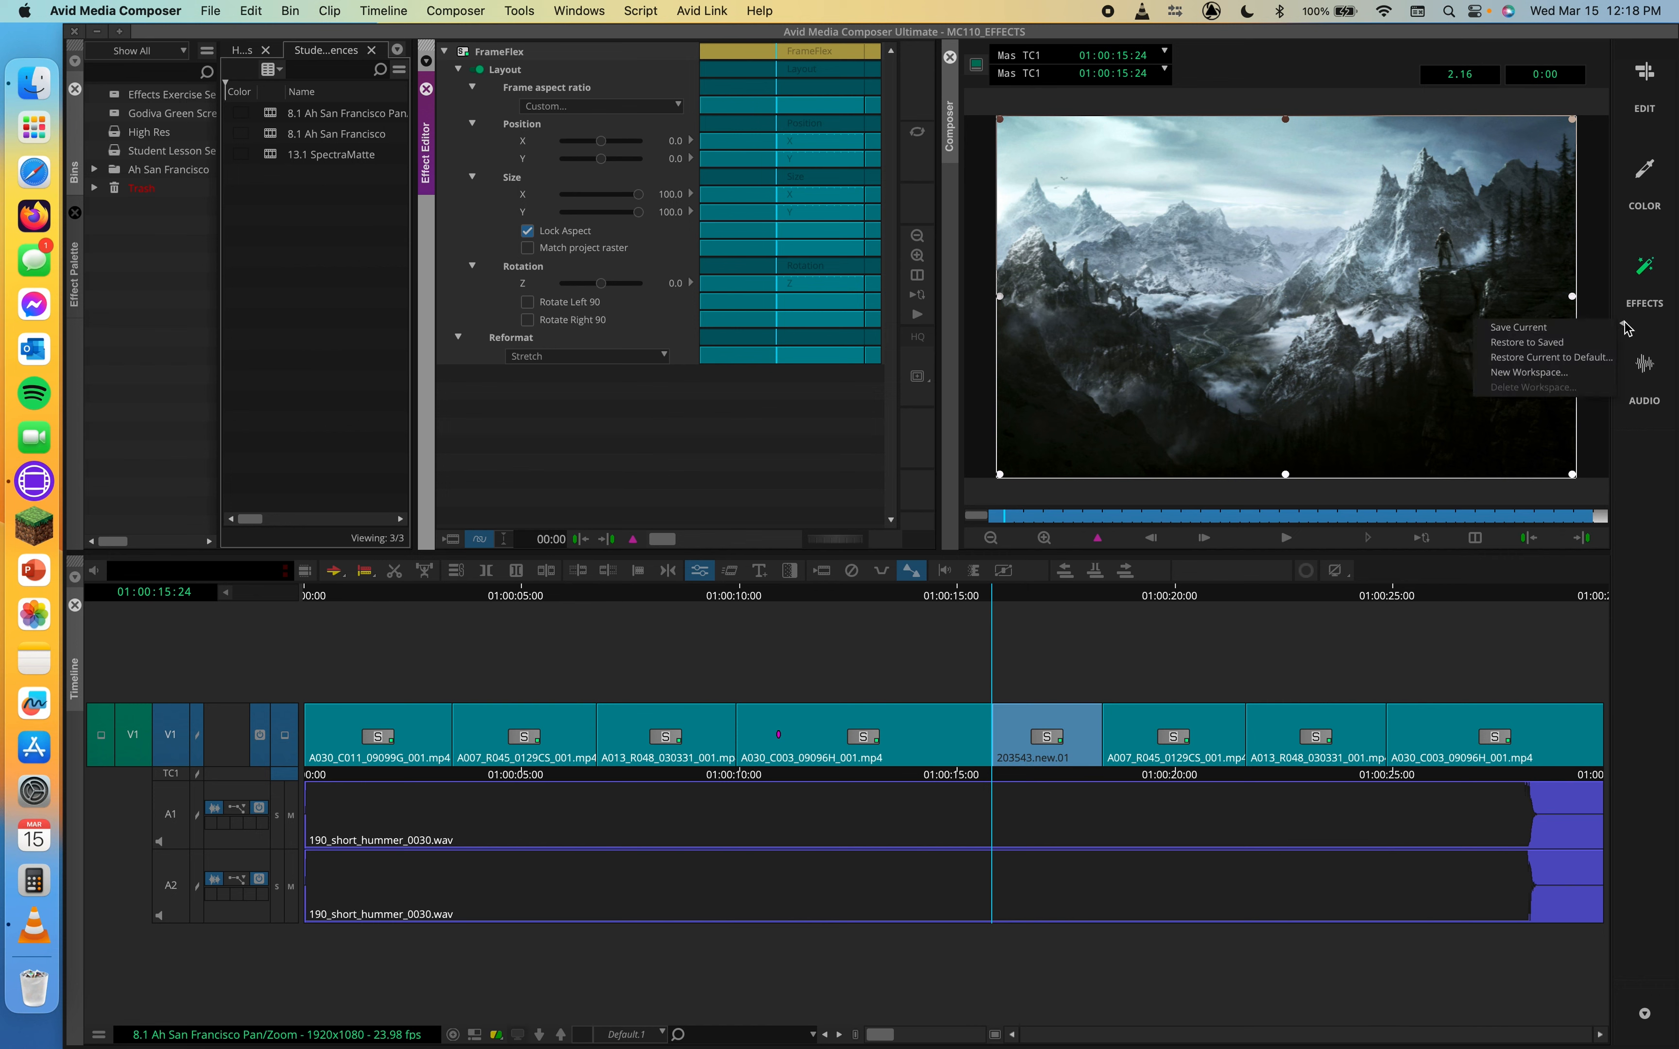
pyautogui.click(1551, 358)
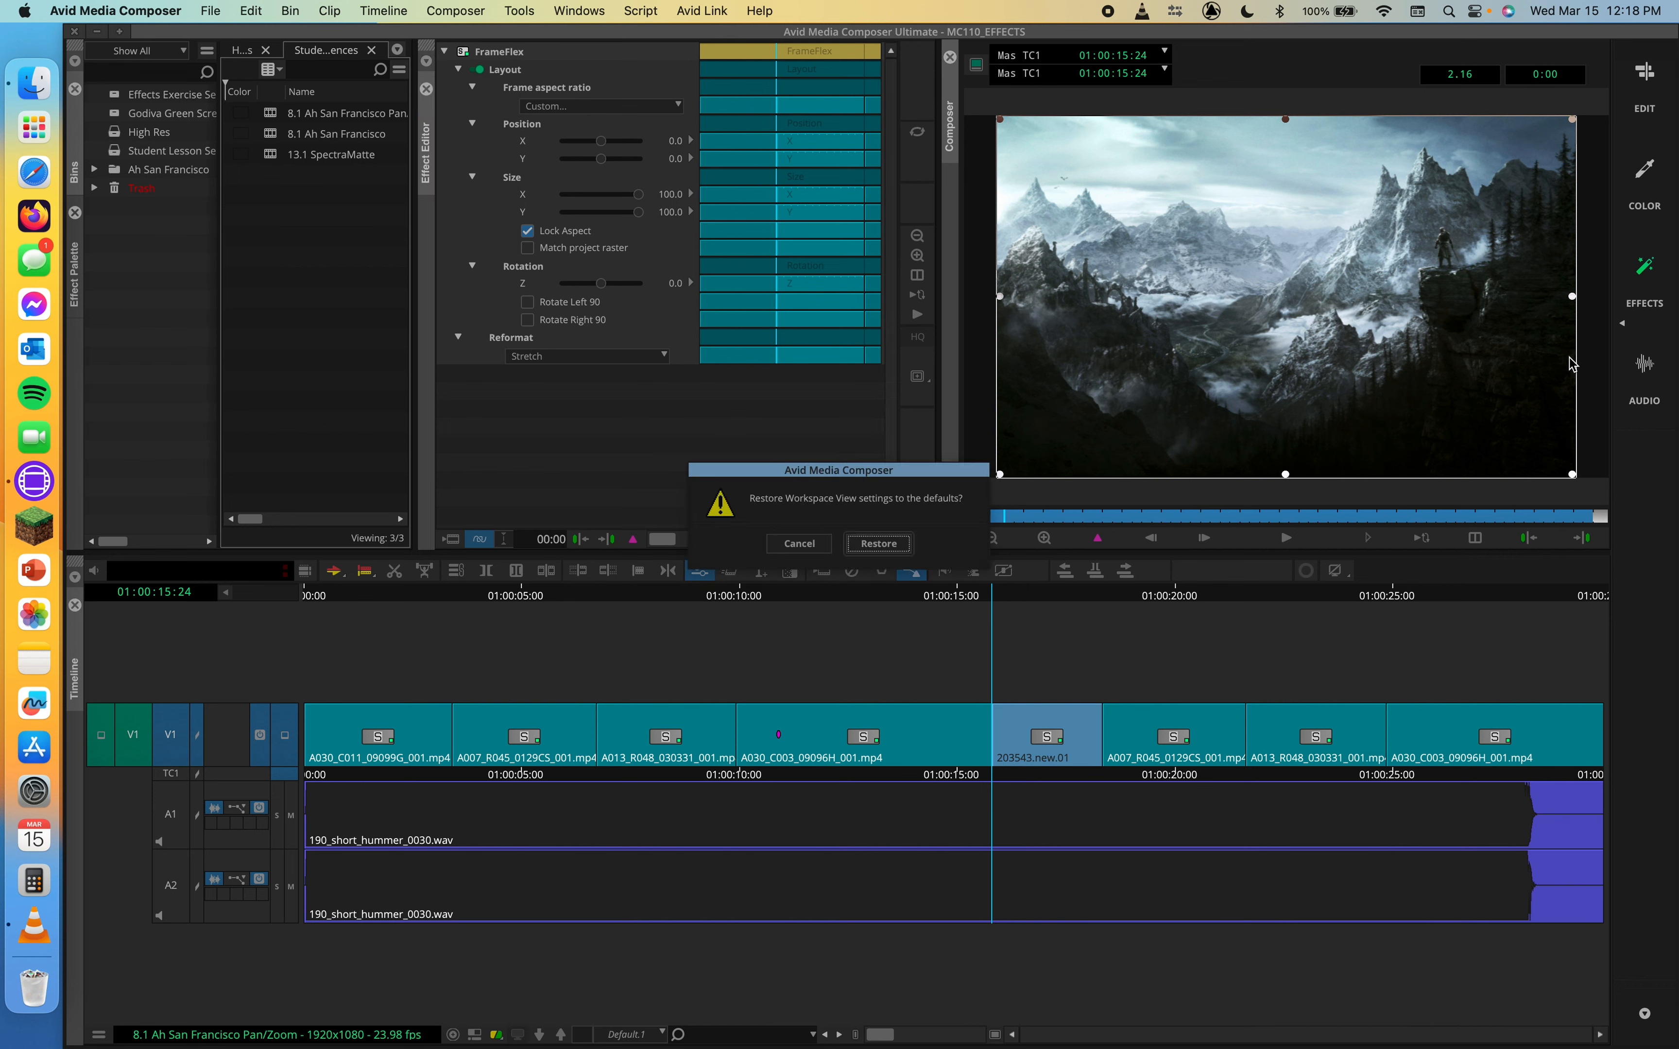
pyautogui.click(858, 547)
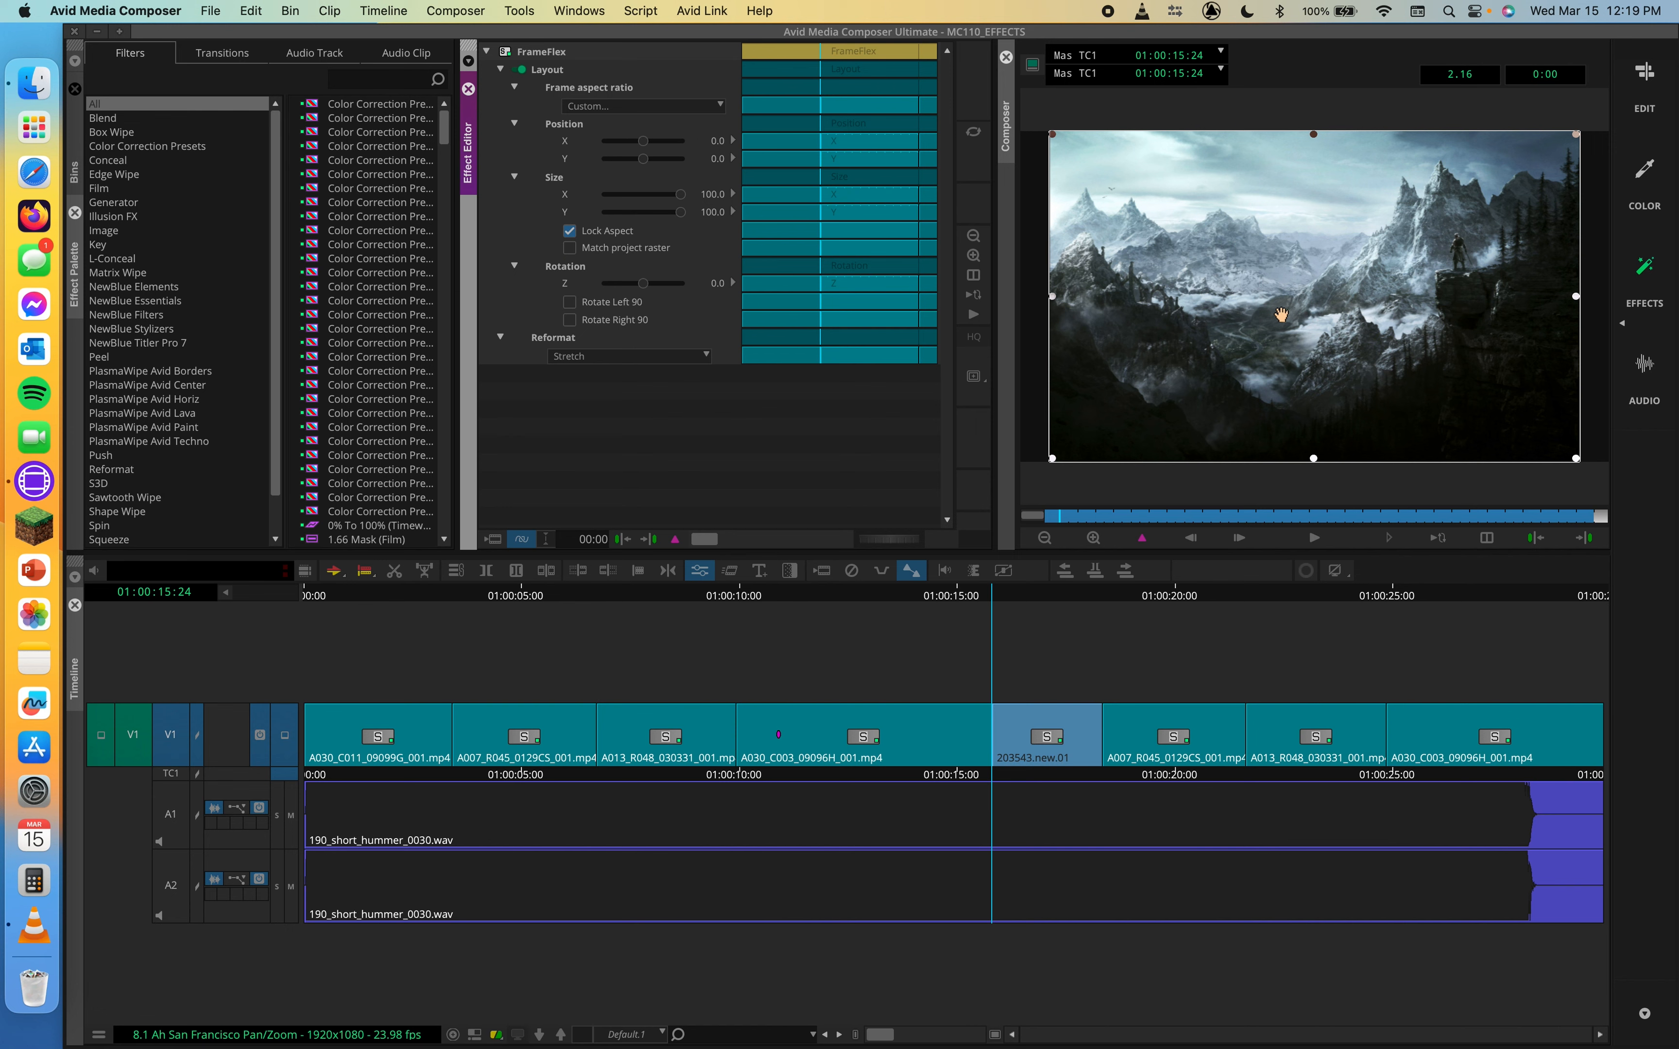
# At the clip's first frame, add a FrameFlex keyframe and shrink the frame box to about 57% size, positioned near X 21.4, Y 7.6
pyautogui.moveTo(1112, 514); pyautogui.dragTo(1028, 511)
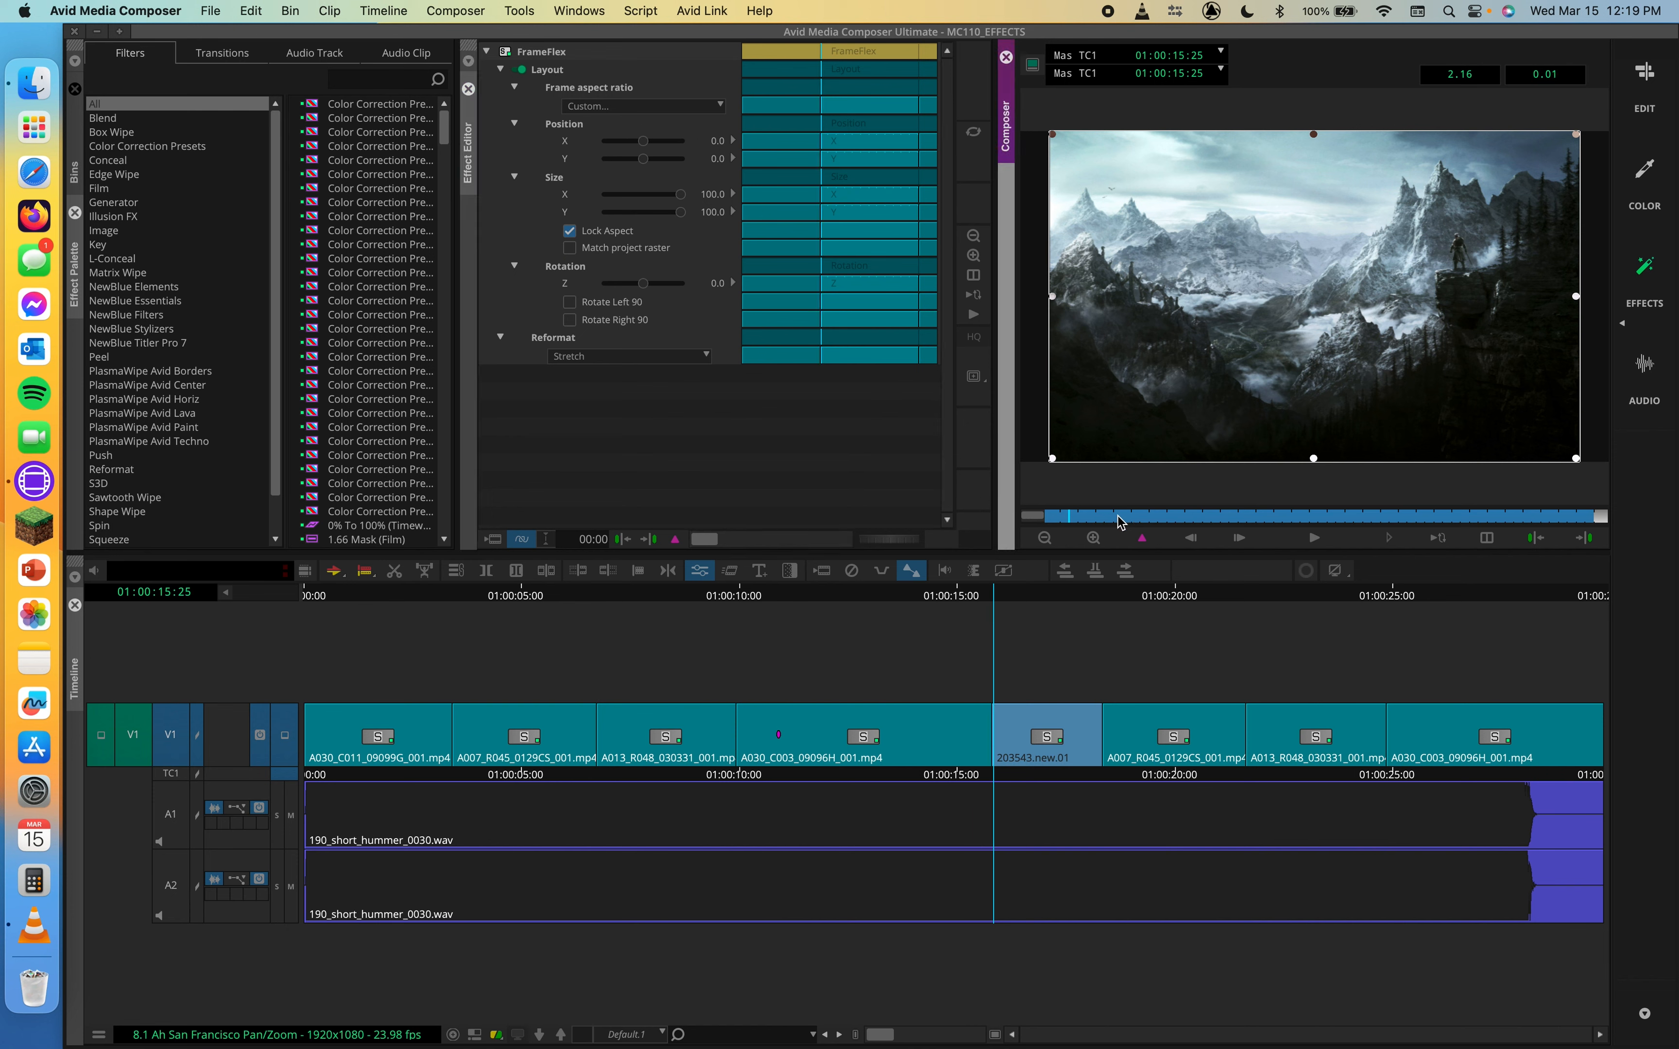
pyautogui.press("'")
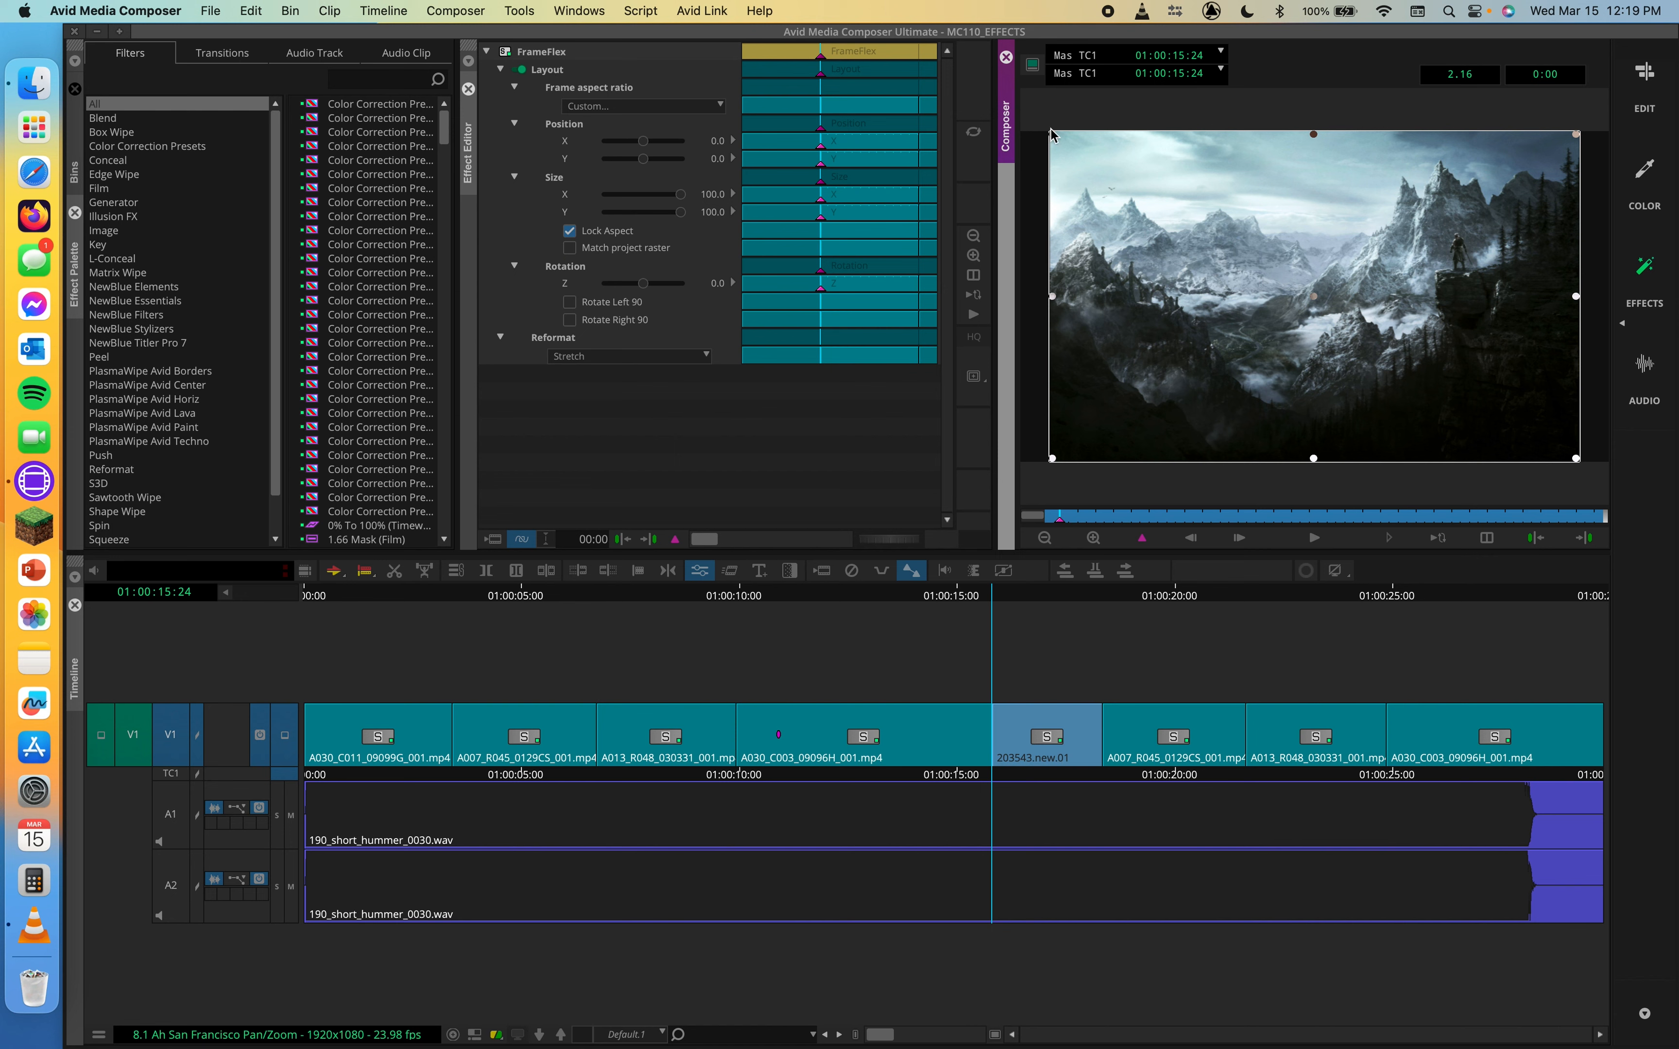
pyautogui.moveTo(1052, 139); pyautogui.dragTo(1161, 199)
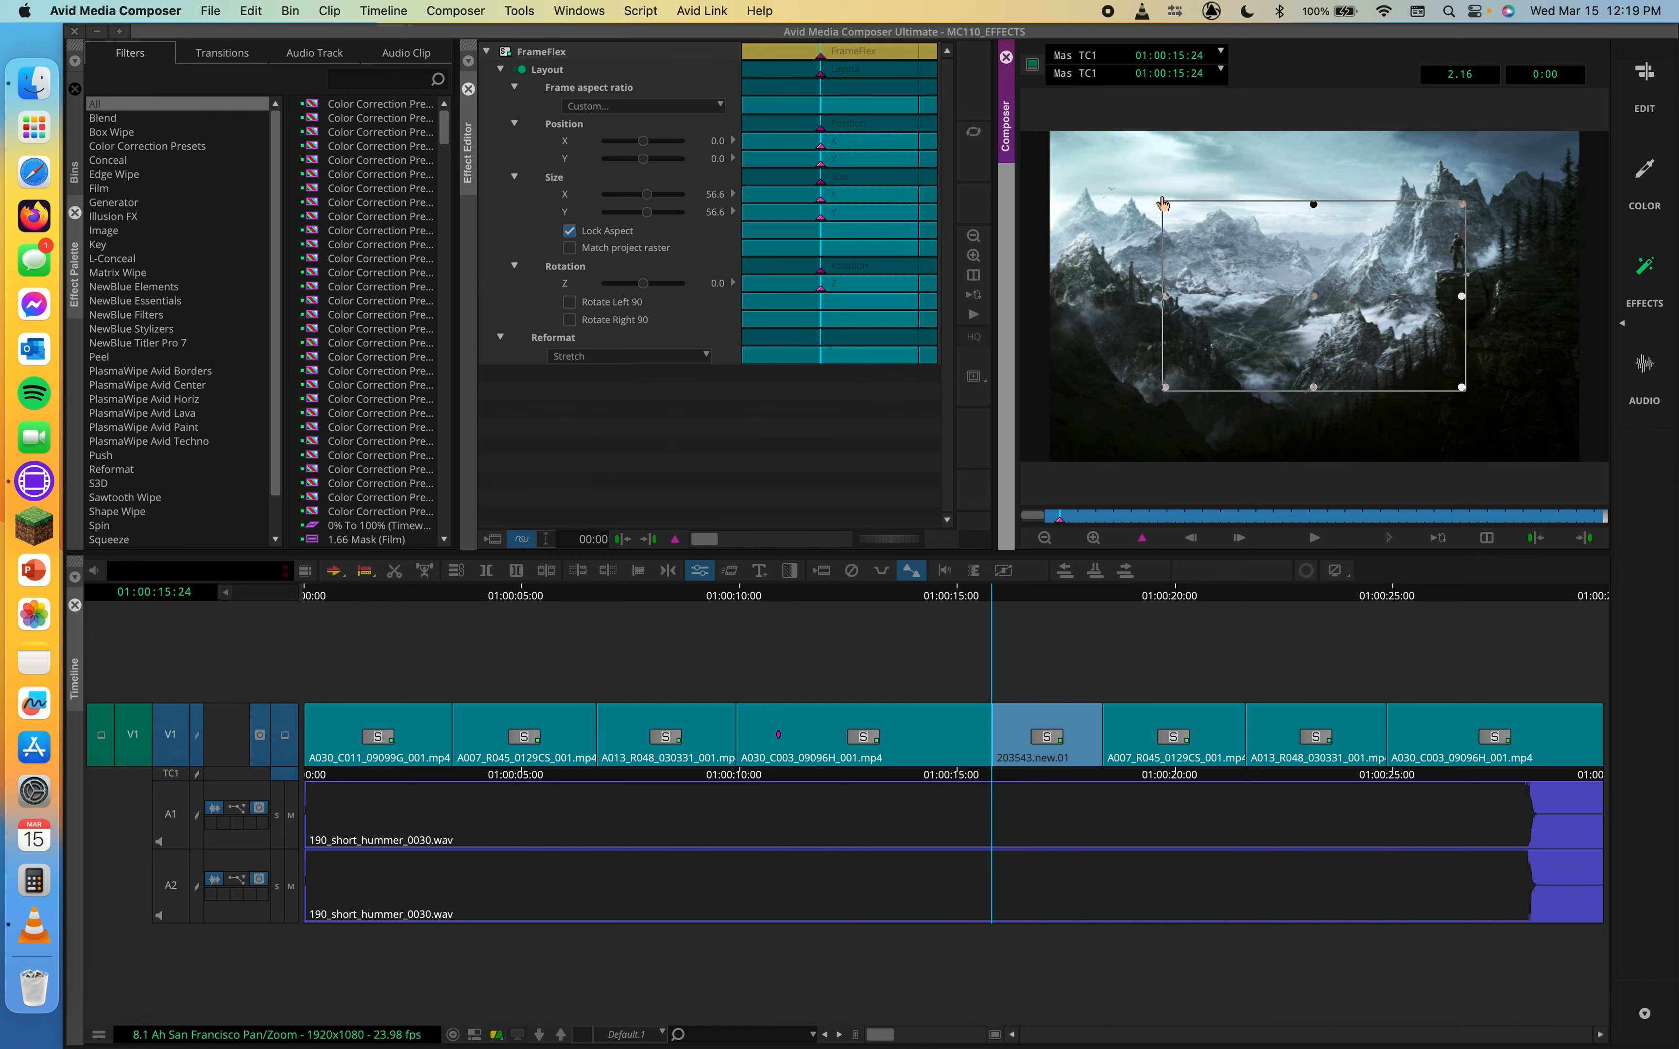
pyautogui.moveTo(1263, 256); pyautogui.dragTo(1381, 237)
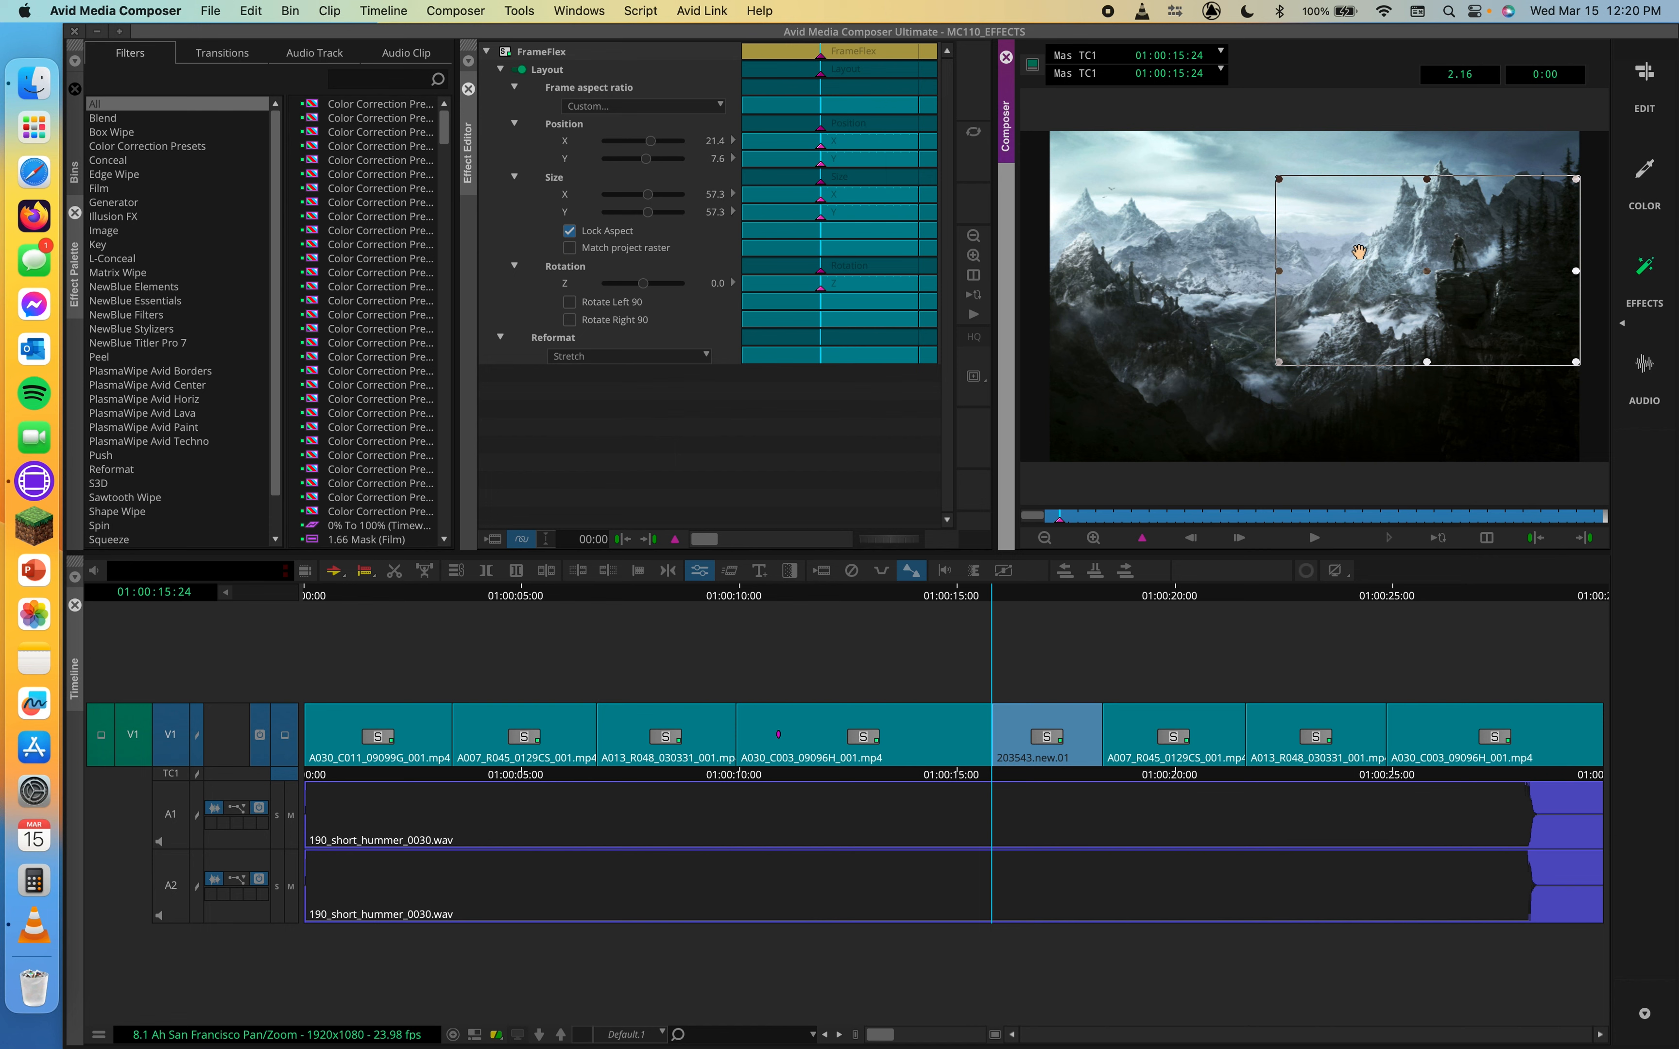
# Move to the clip's last frame and add a second FrameFlex keyframe
pyautogui.moveTo(1128, 515); pyautogui.dragTo(1609, 531)
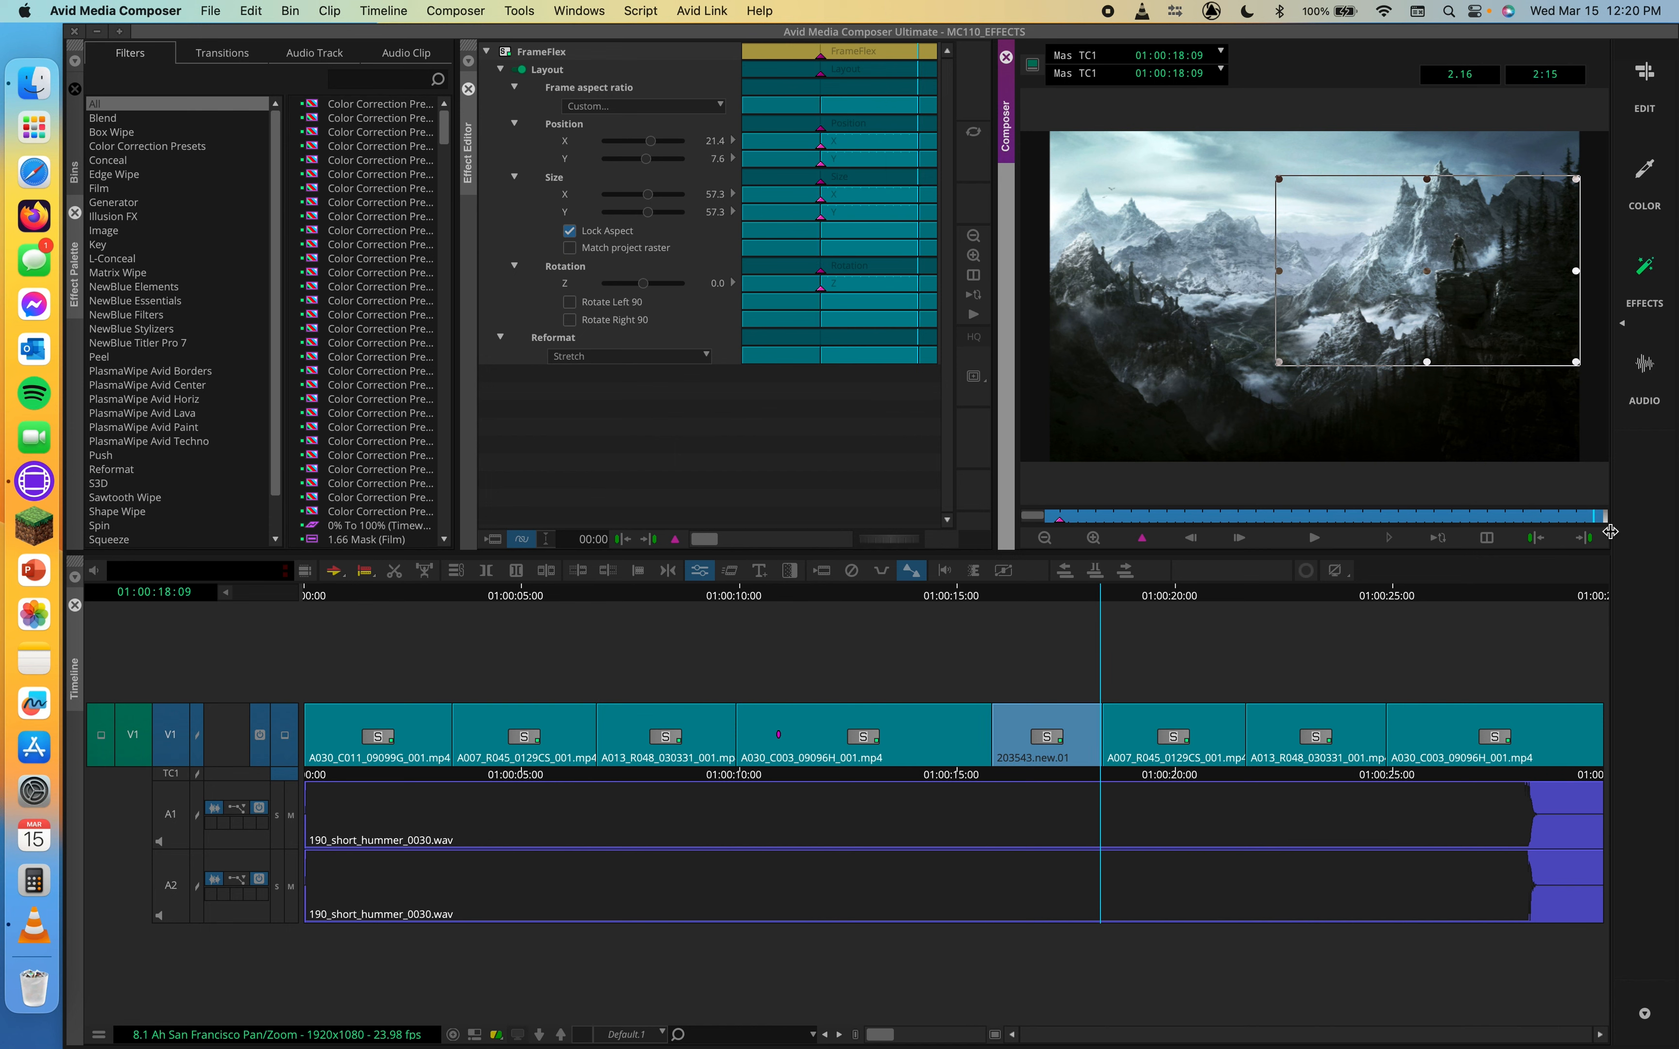
pyautogui.press("'")
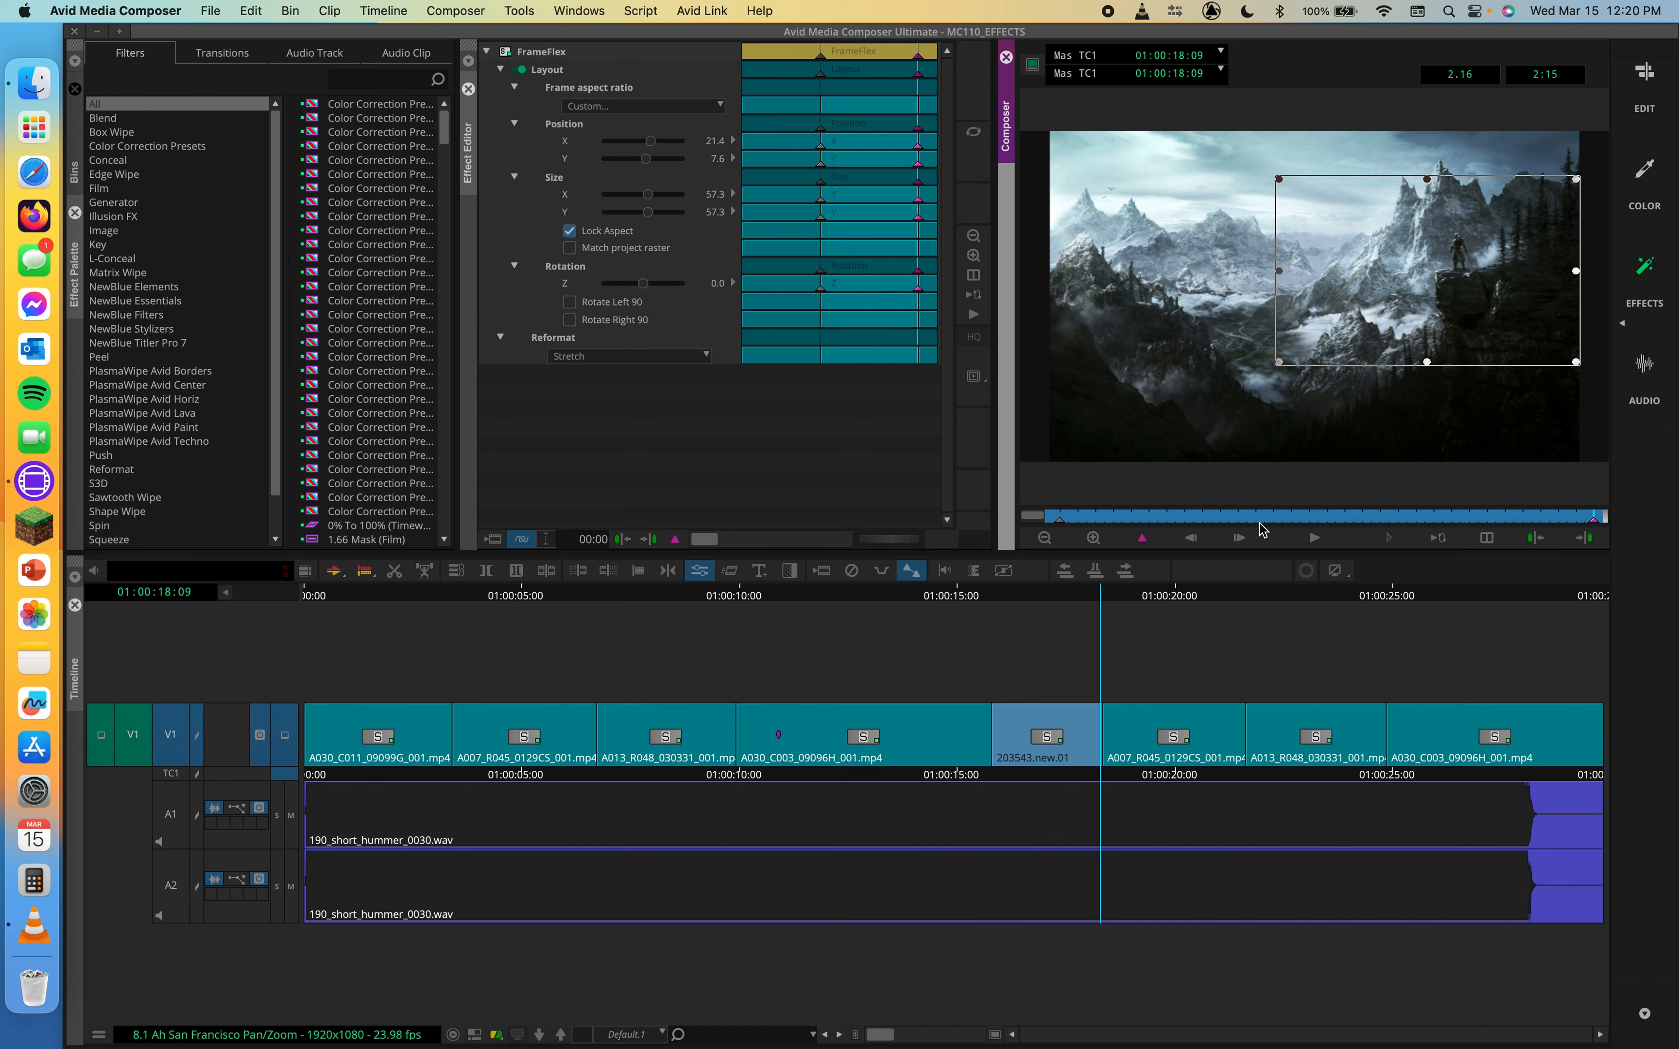
# Switch to the Edit workspace layout and reposition the Effect Editor window beside the bins
pyautogui.click(1646, 75)
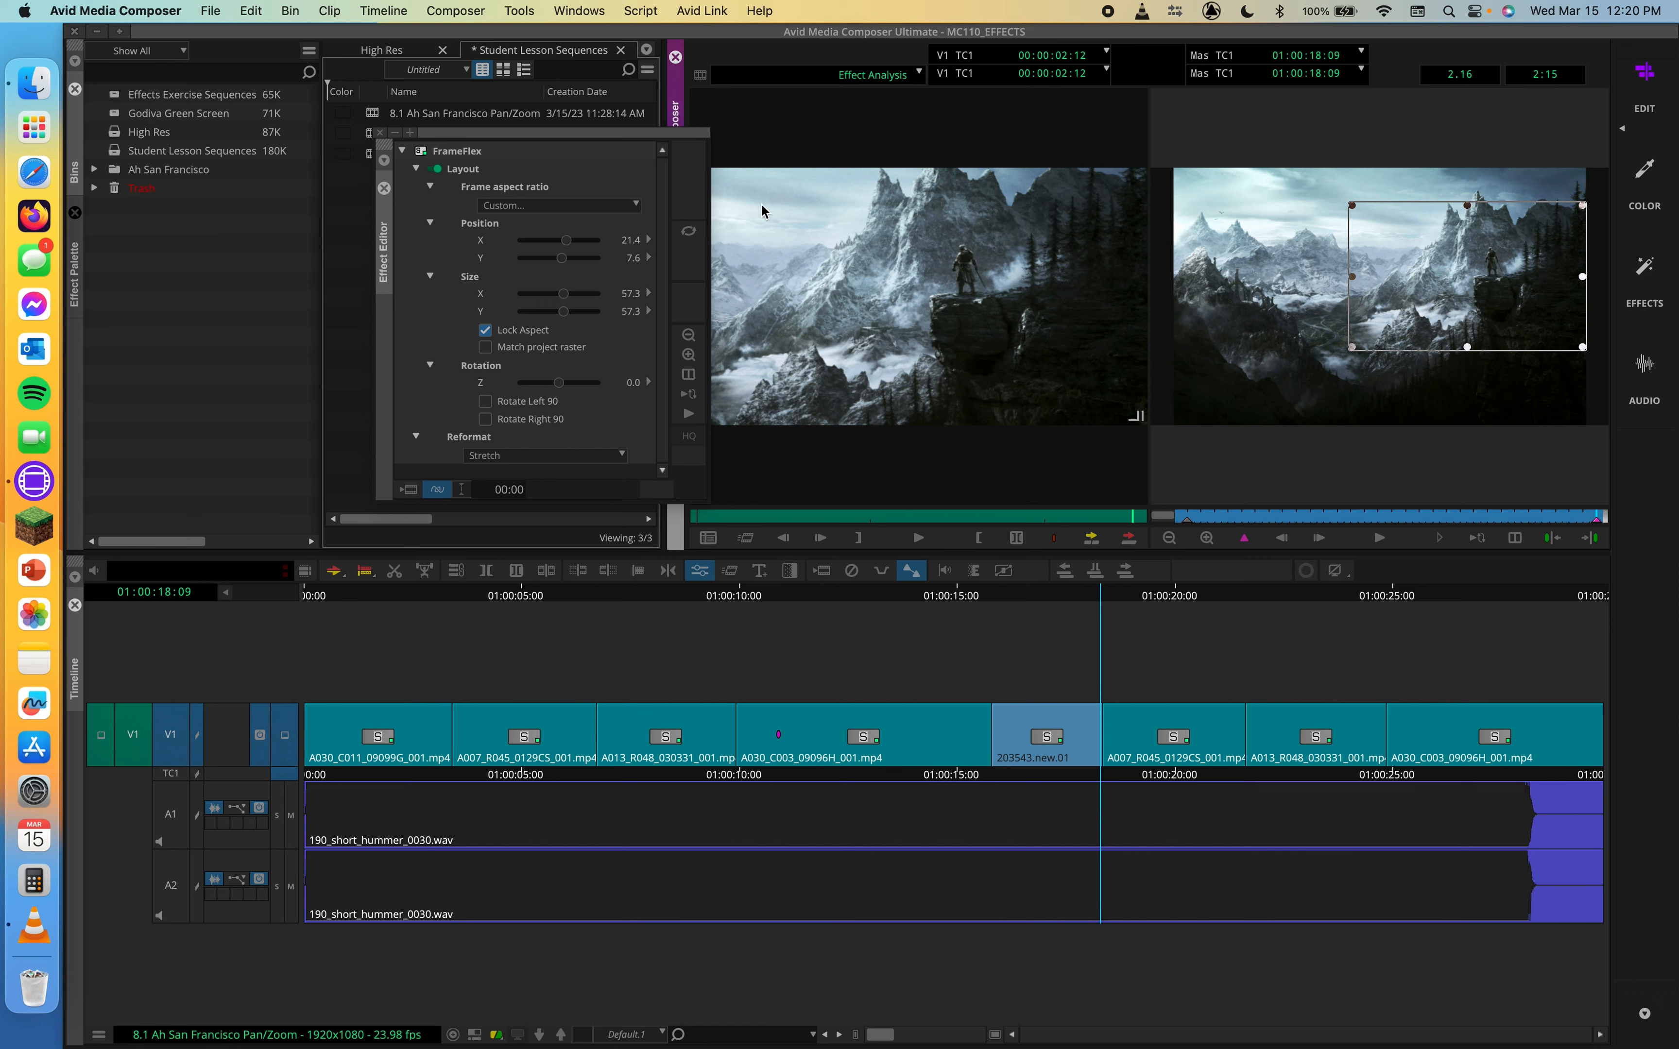
pyautogui.moveTo(648, 137); pyautogui.dragTo(471, 139)
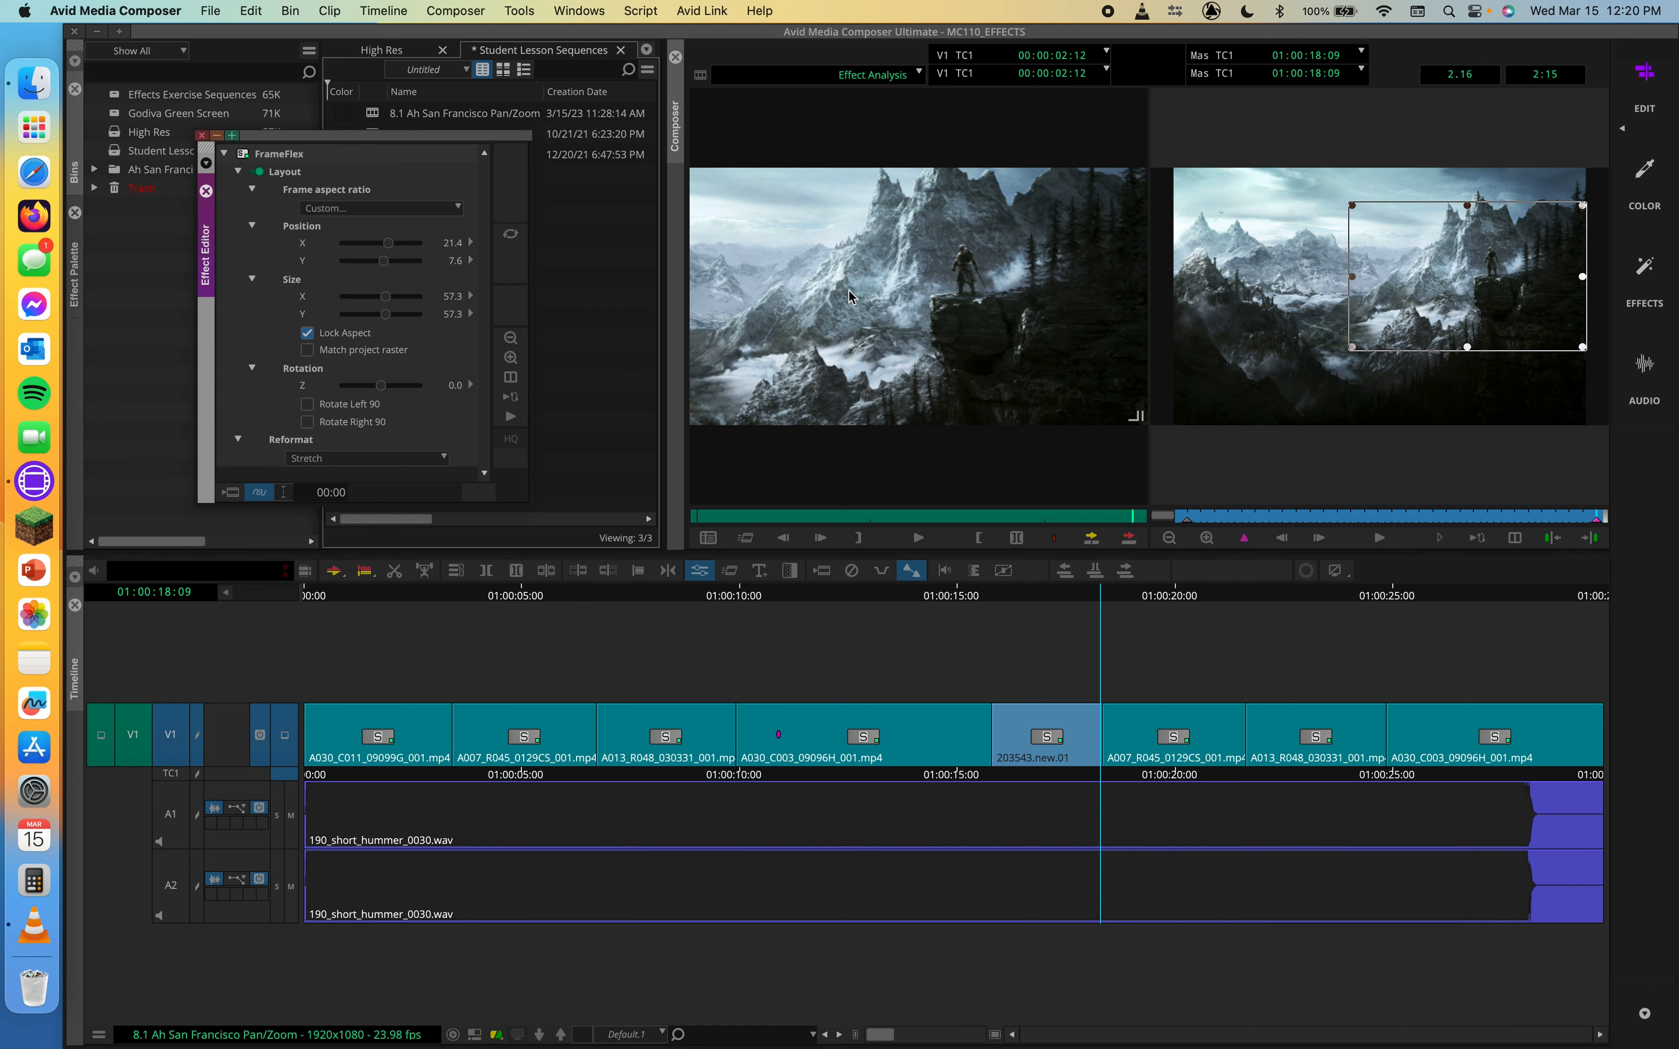
# Return to the image clip's first frame and undo the last three FrameFlex changes
pyautogui.moveTo(1584, 525); pyautogui.dragTo(1173, 524)
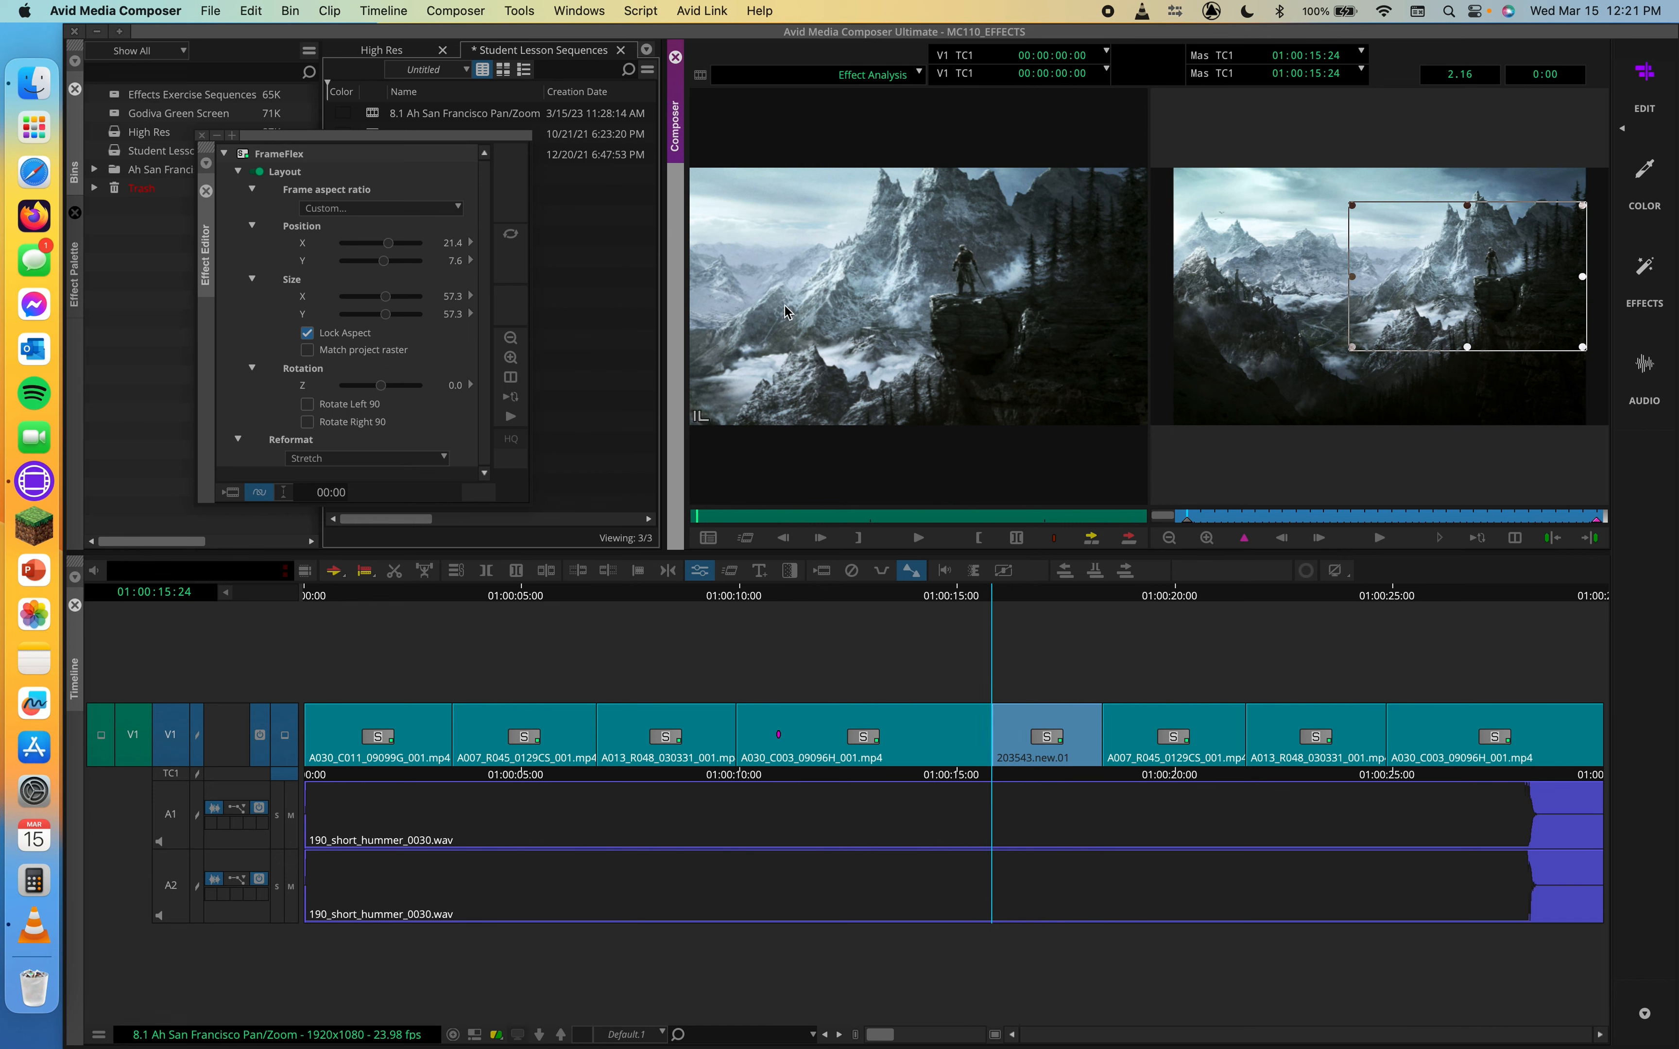
pyautogui.click(1271, 518)
pyautogui.press('a')
pyautogui.press('super+z')
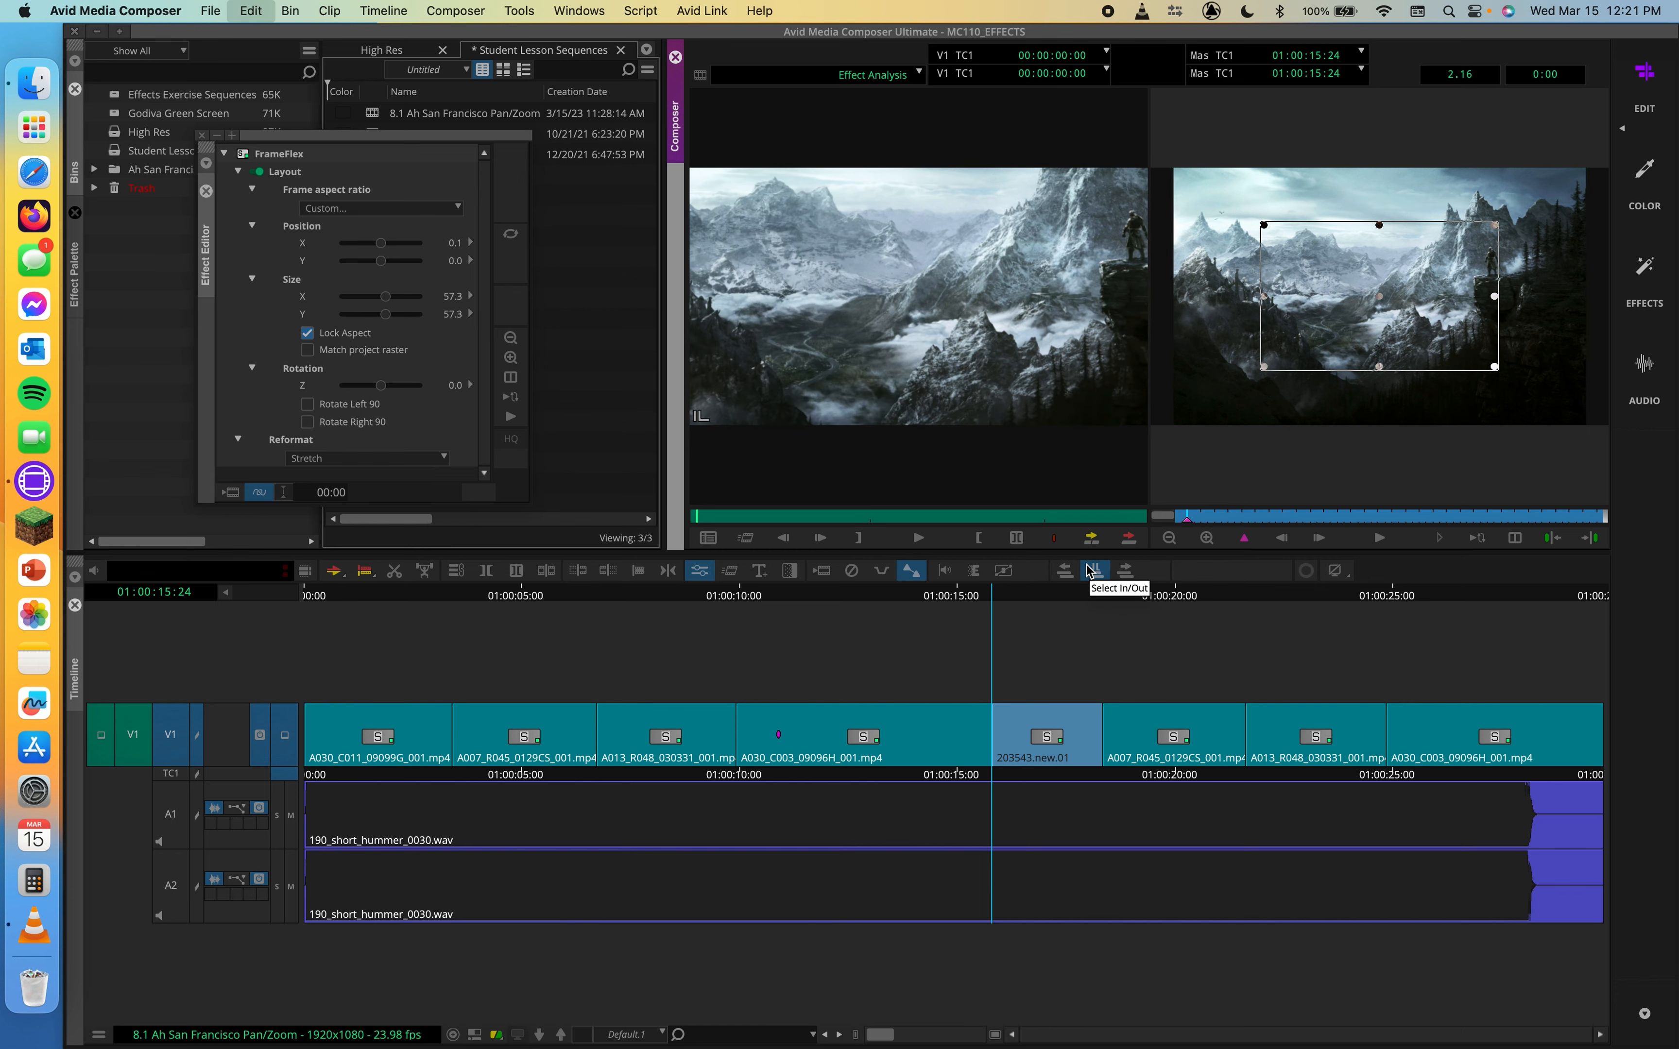
pyautogui.press('super+z')
pyautogui.press('super+z')
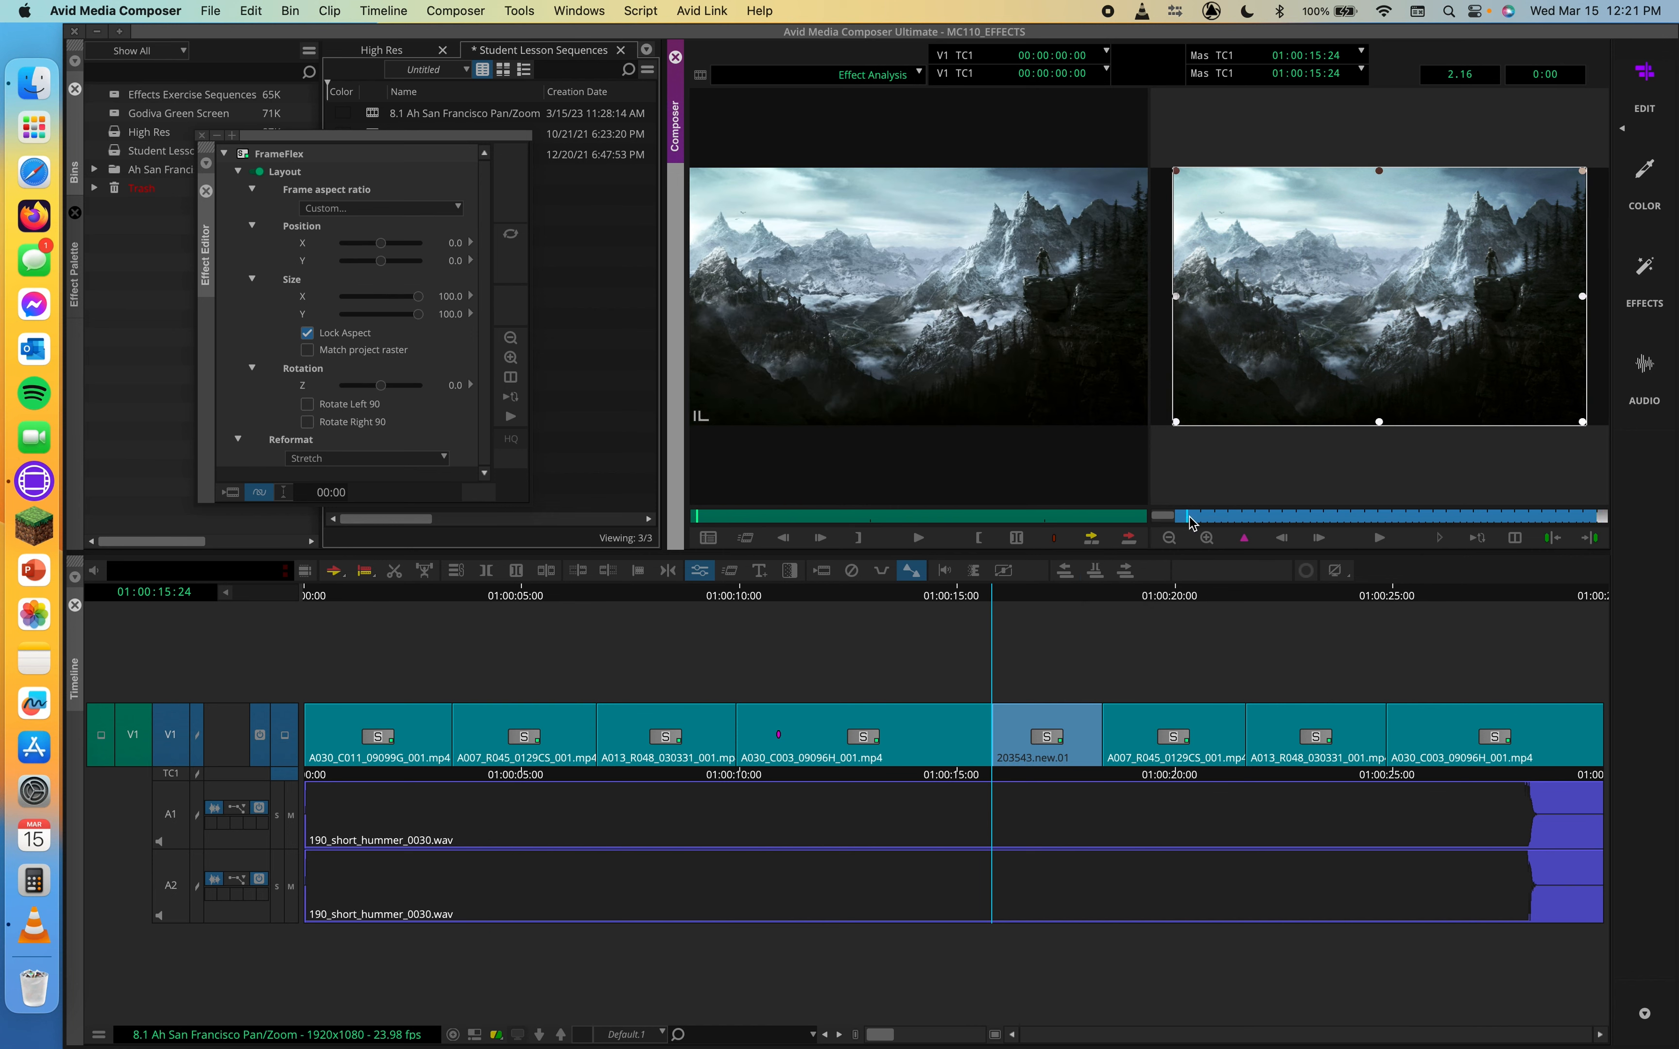
# Keyframe the full frame at the start, then at the last frame shrink the frame box to about 52%, near X 22.0, Y 6.7
pyautogui.press("'")
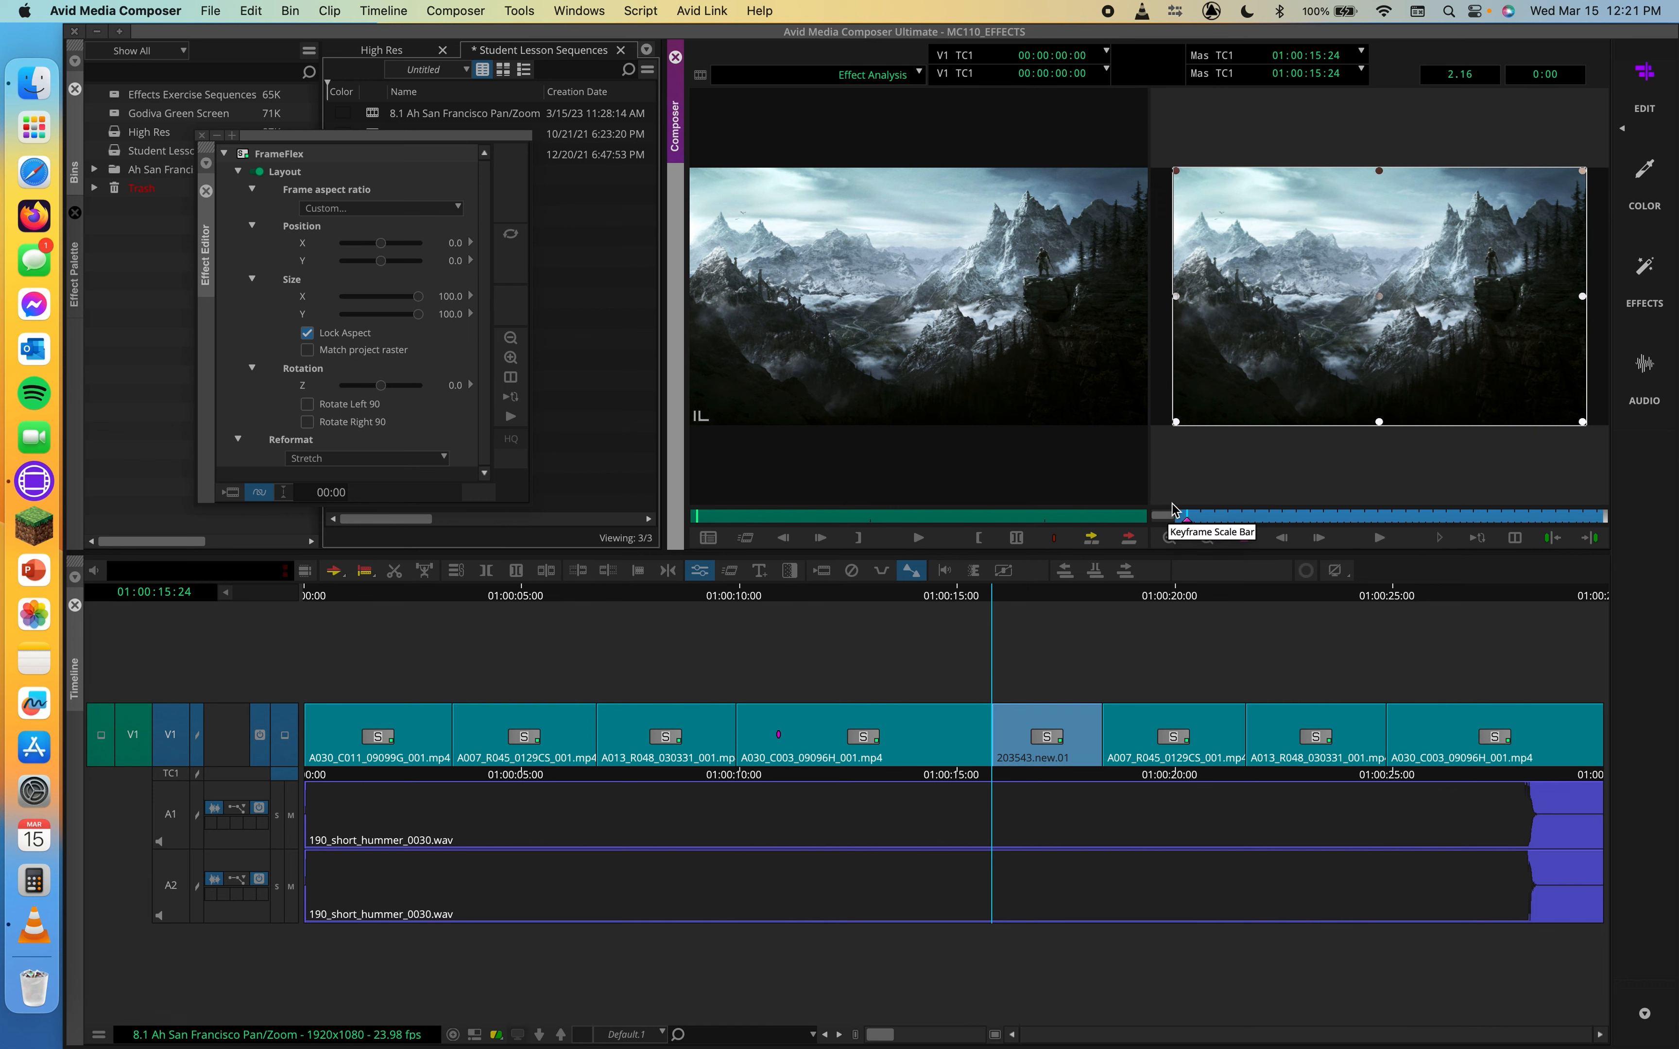
pyautogui.moveTo(1242, 511); pyautogui.dragTo(1618, 531)
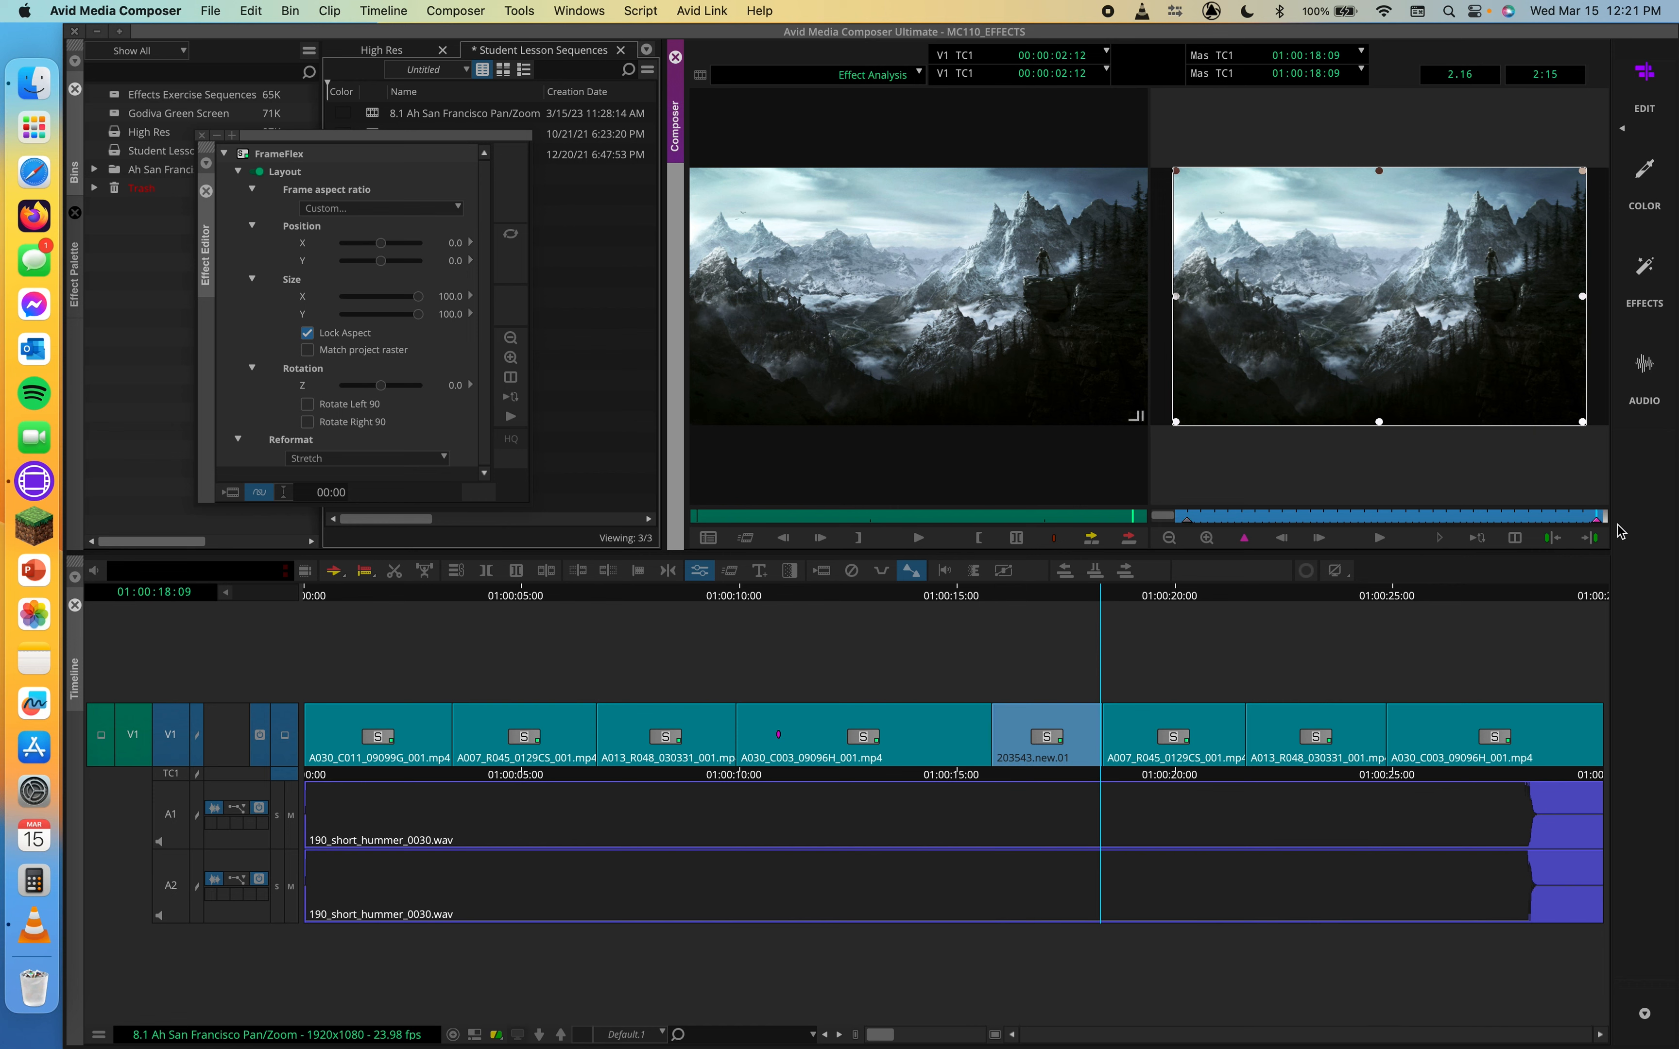
pyautogui.moveTo(1175, 175); pyautogui.dragTo(1419, 241)
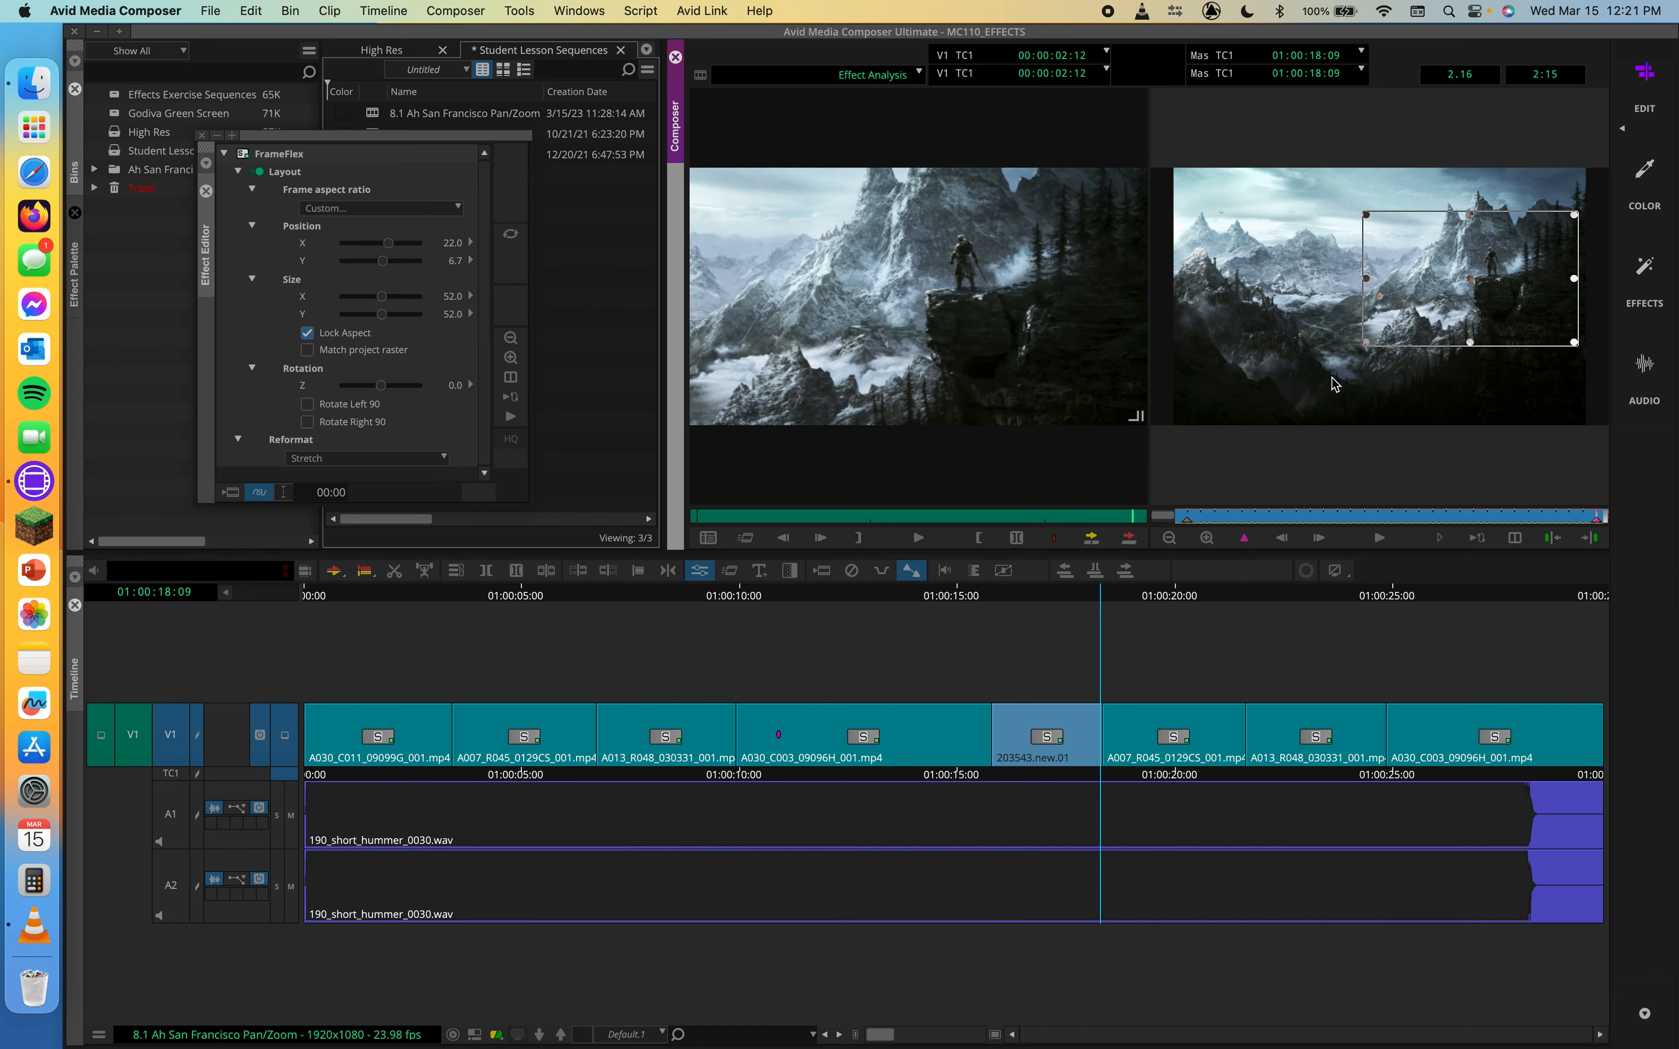
# Scrub through the clip's keyframe bar and play a preview of the FrameFlex pan and zoom
pyautogui.click(1261, 518)
pyautogui.press('Left')
pyautogui.press('Left')
pyautogui.press('Left')
pyautogui.press('Left')
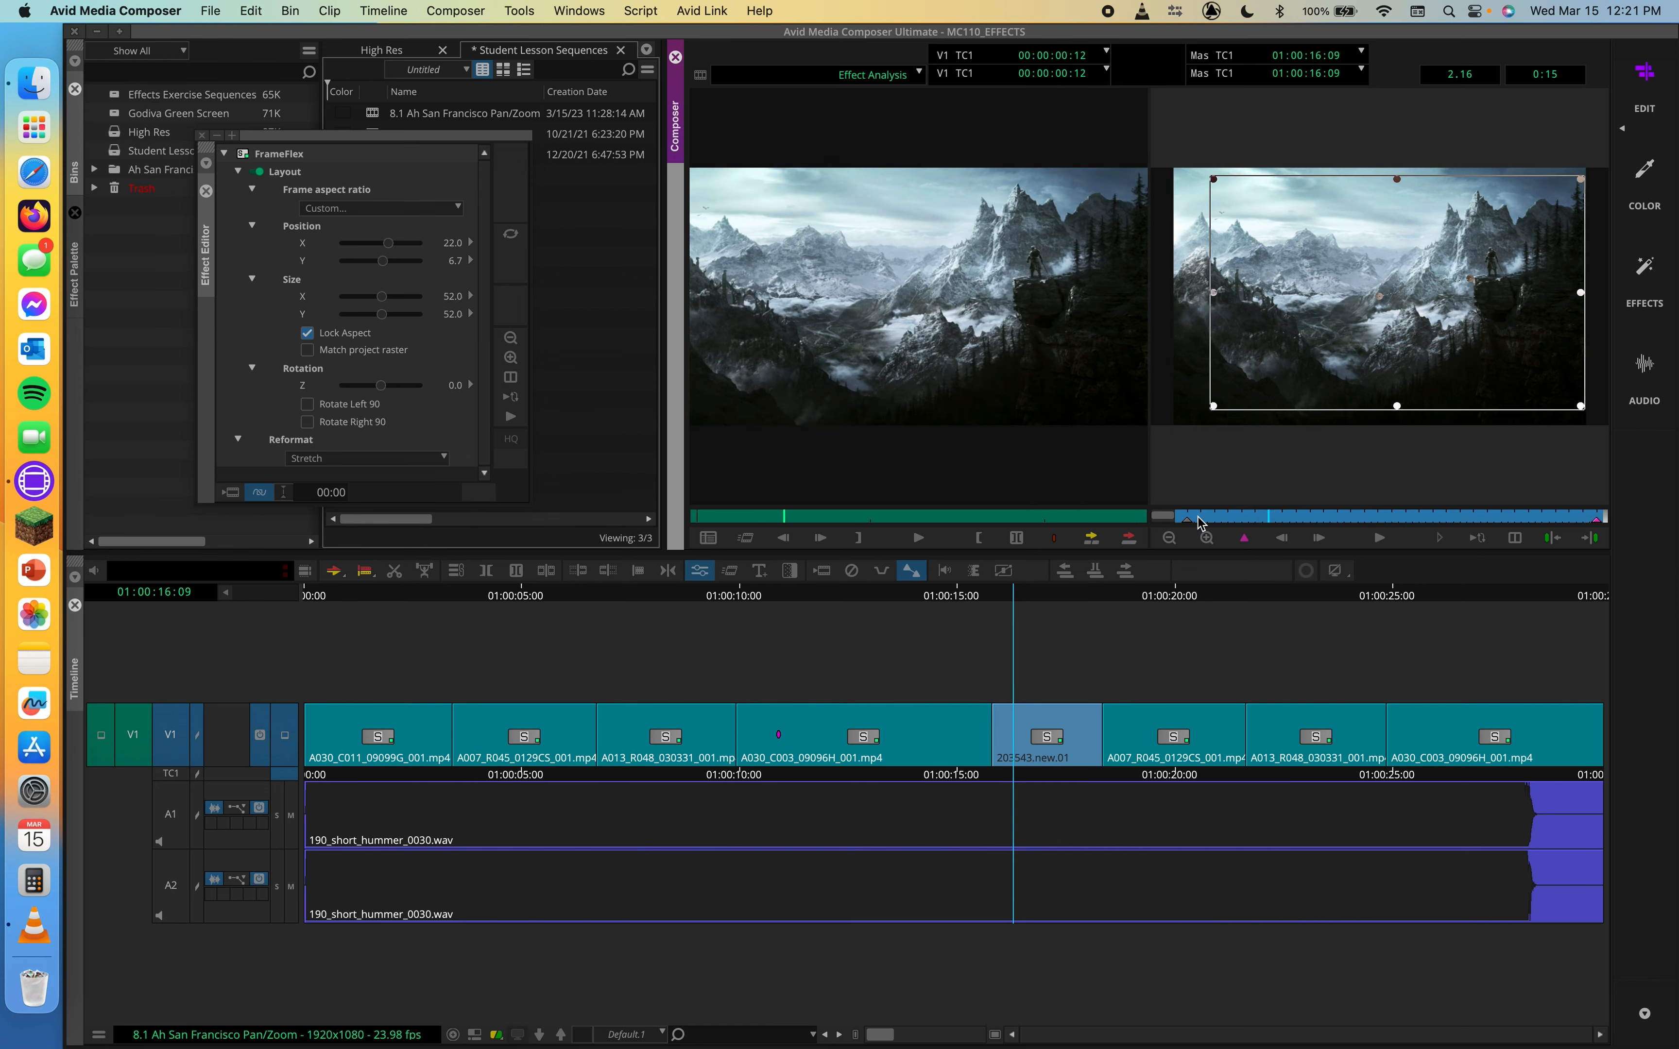
pyautogui.moveTo(1280, 519); pyautogui.dragTo(1183, 524)
pyautogui.click(1182, 522)
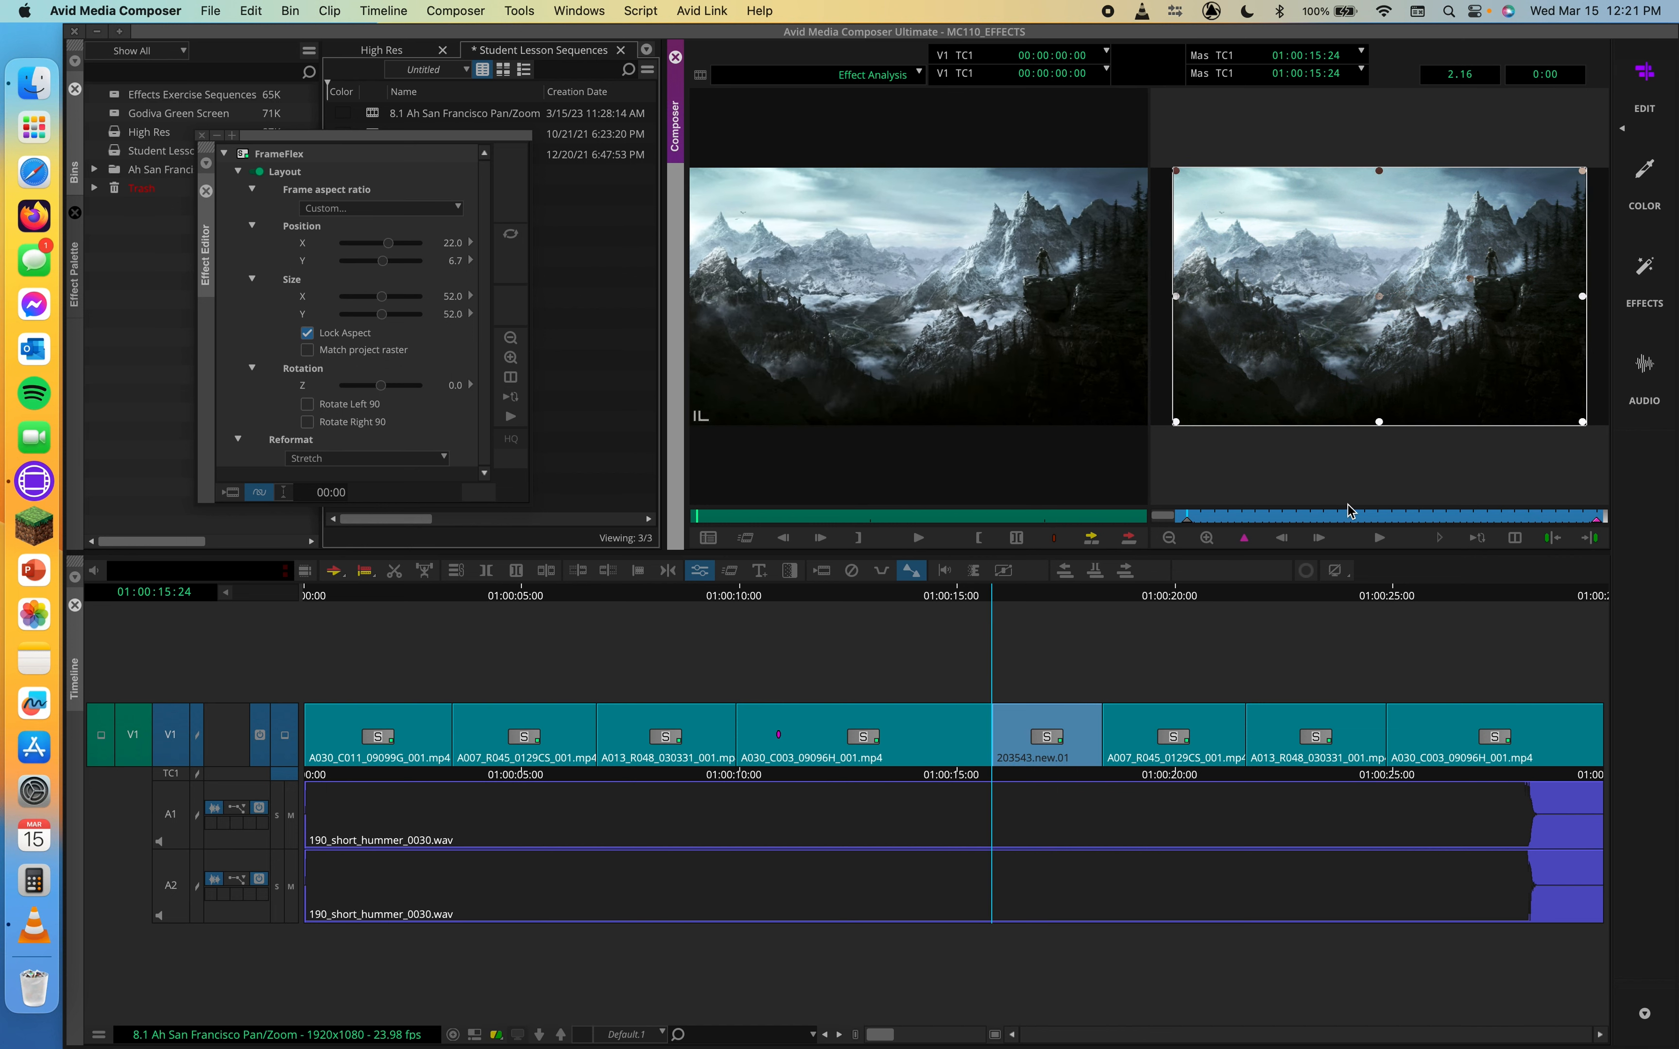
pyautogui.moveTo(1346, 520); pyautogui.dragTo(1602, 520)
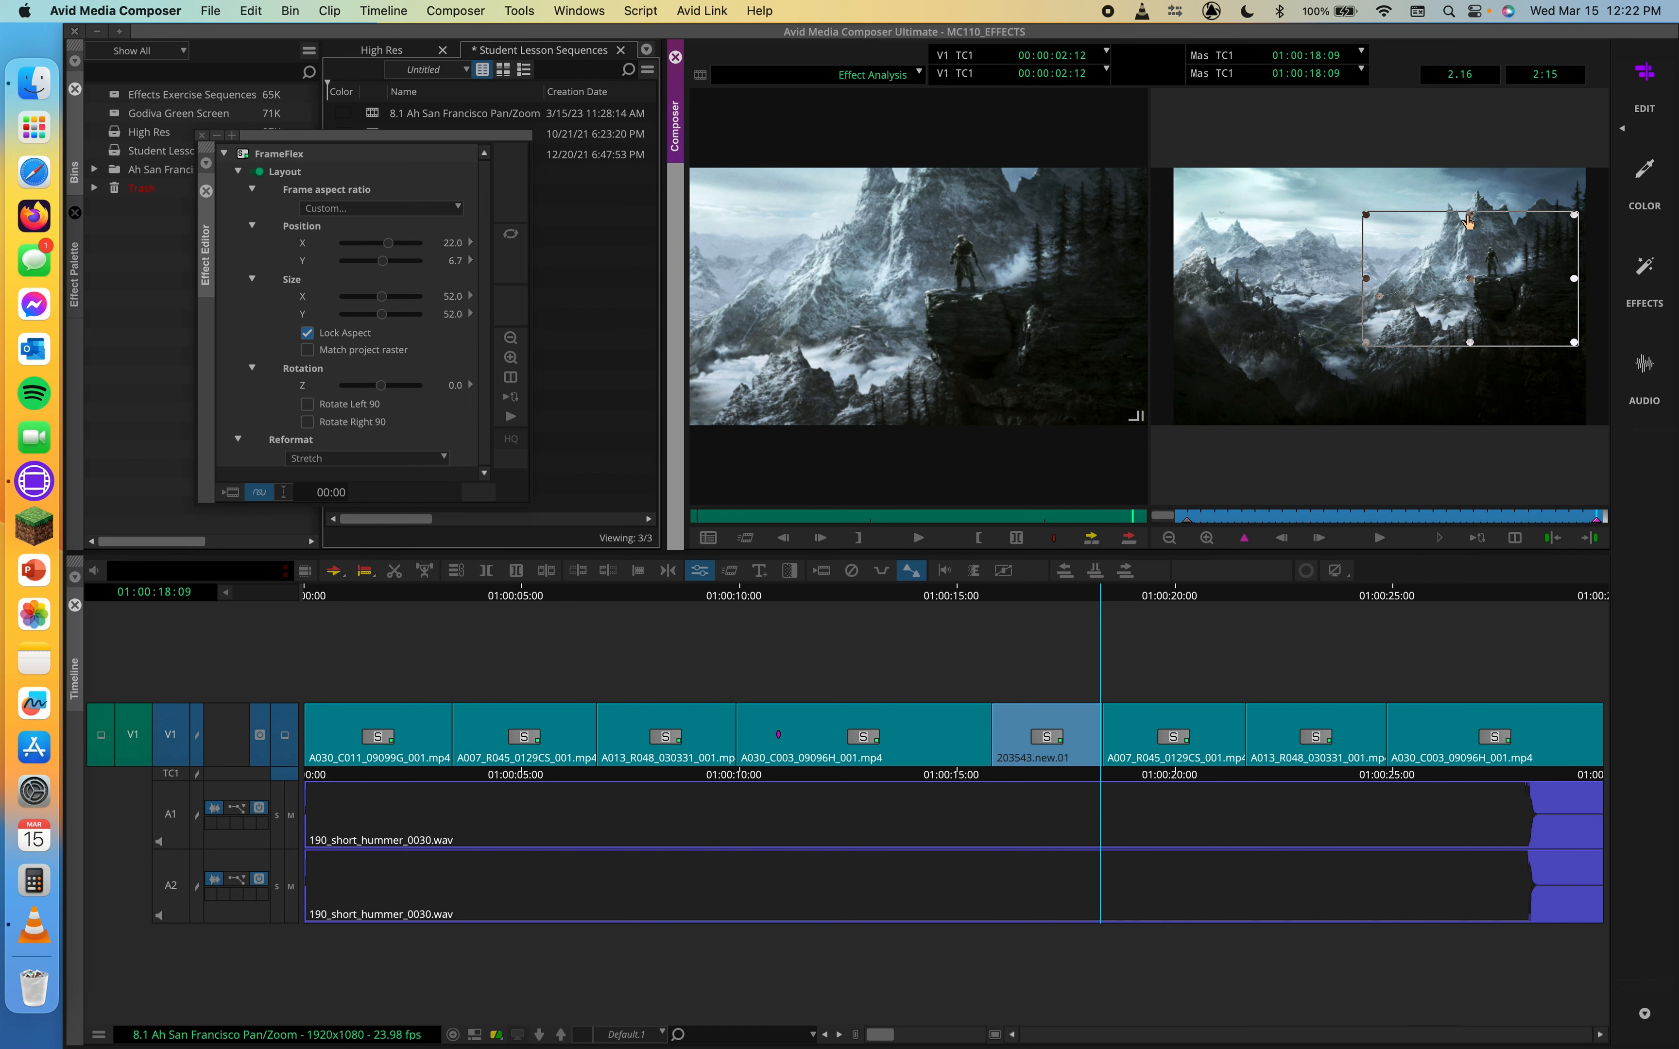
pyautogui.click(1440, 544)
# Move the Effect Editor window and enable Match project raster for the FrameFlex box
pyautogui.moveTo(275, 133); pyautogui.dragTo(468, 122)
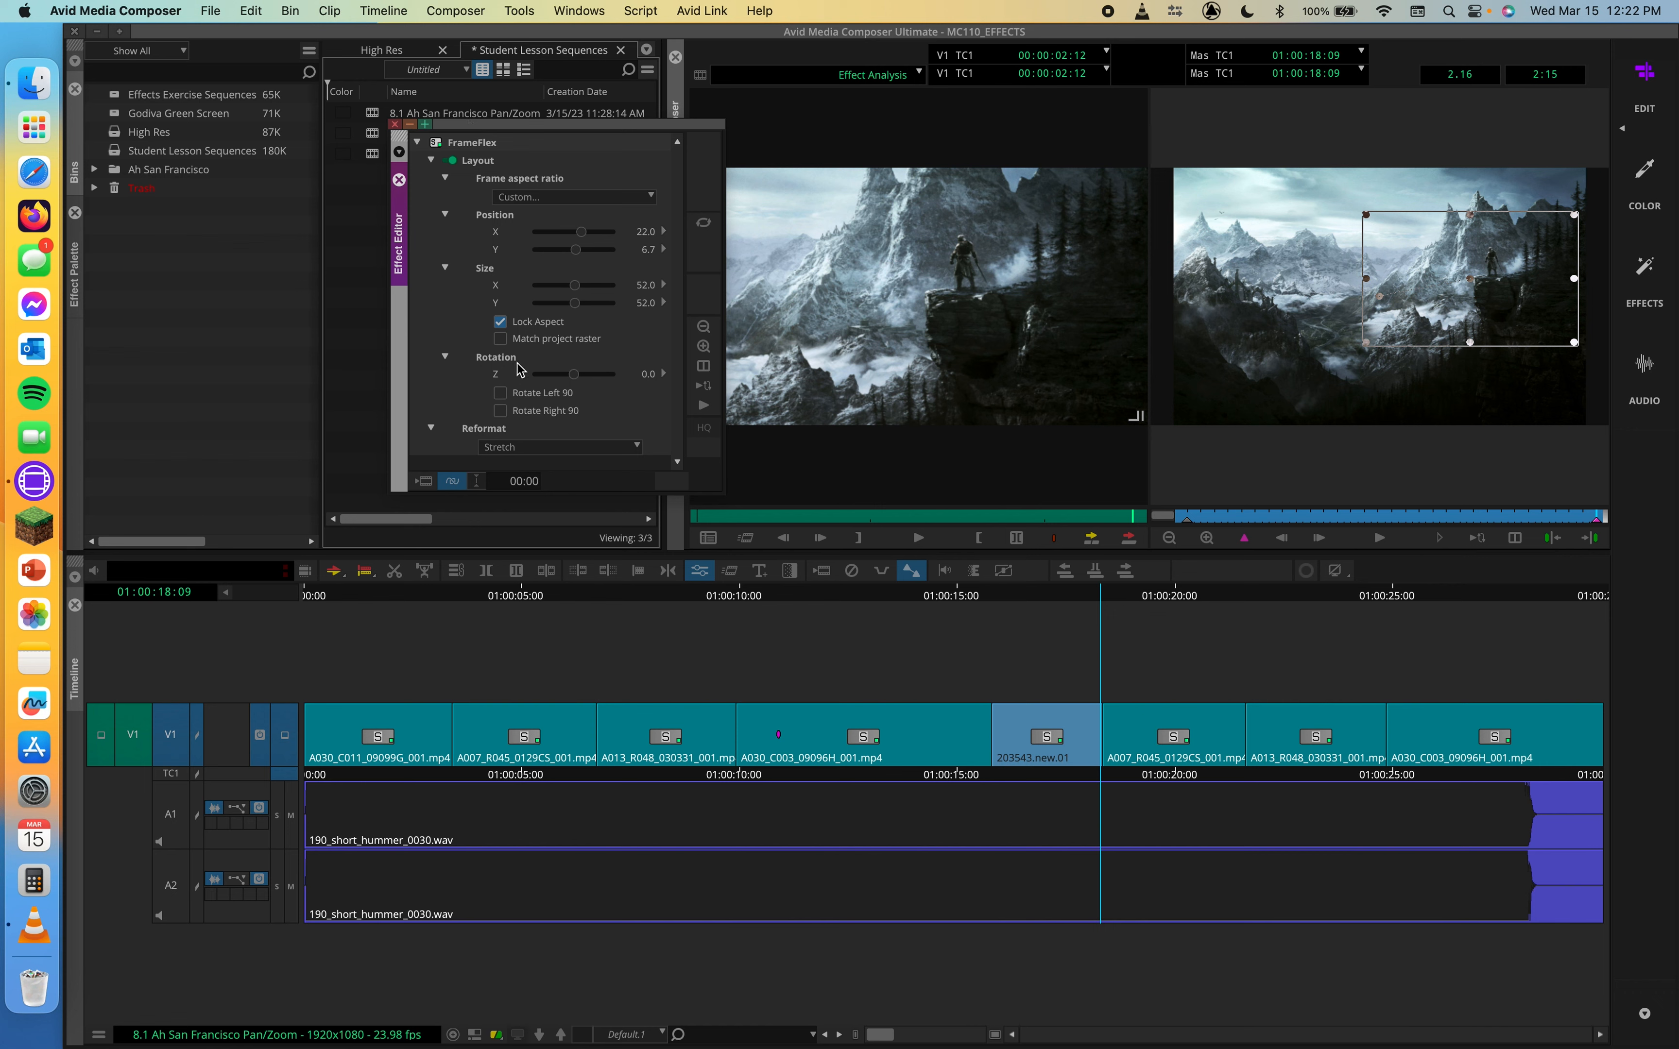
pyautogui.click(504, 340)
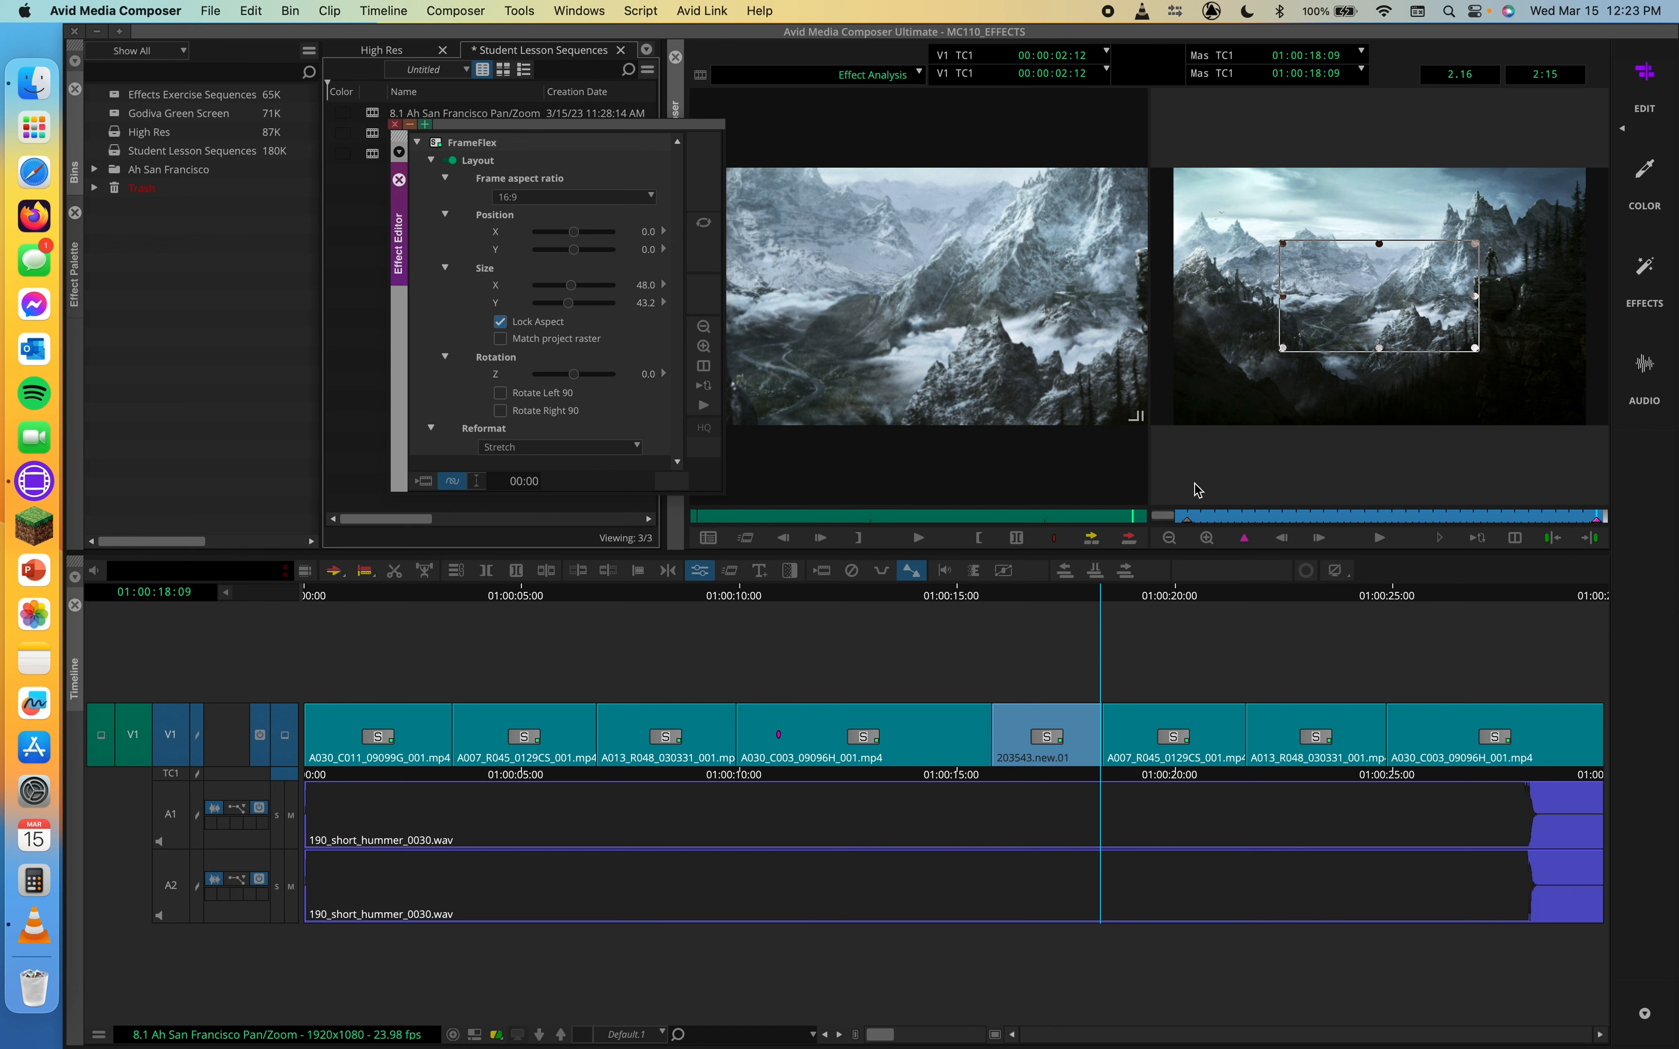
pyautogui.moveTo(1258, 517); pyautogui.dragTo(1495, 517)
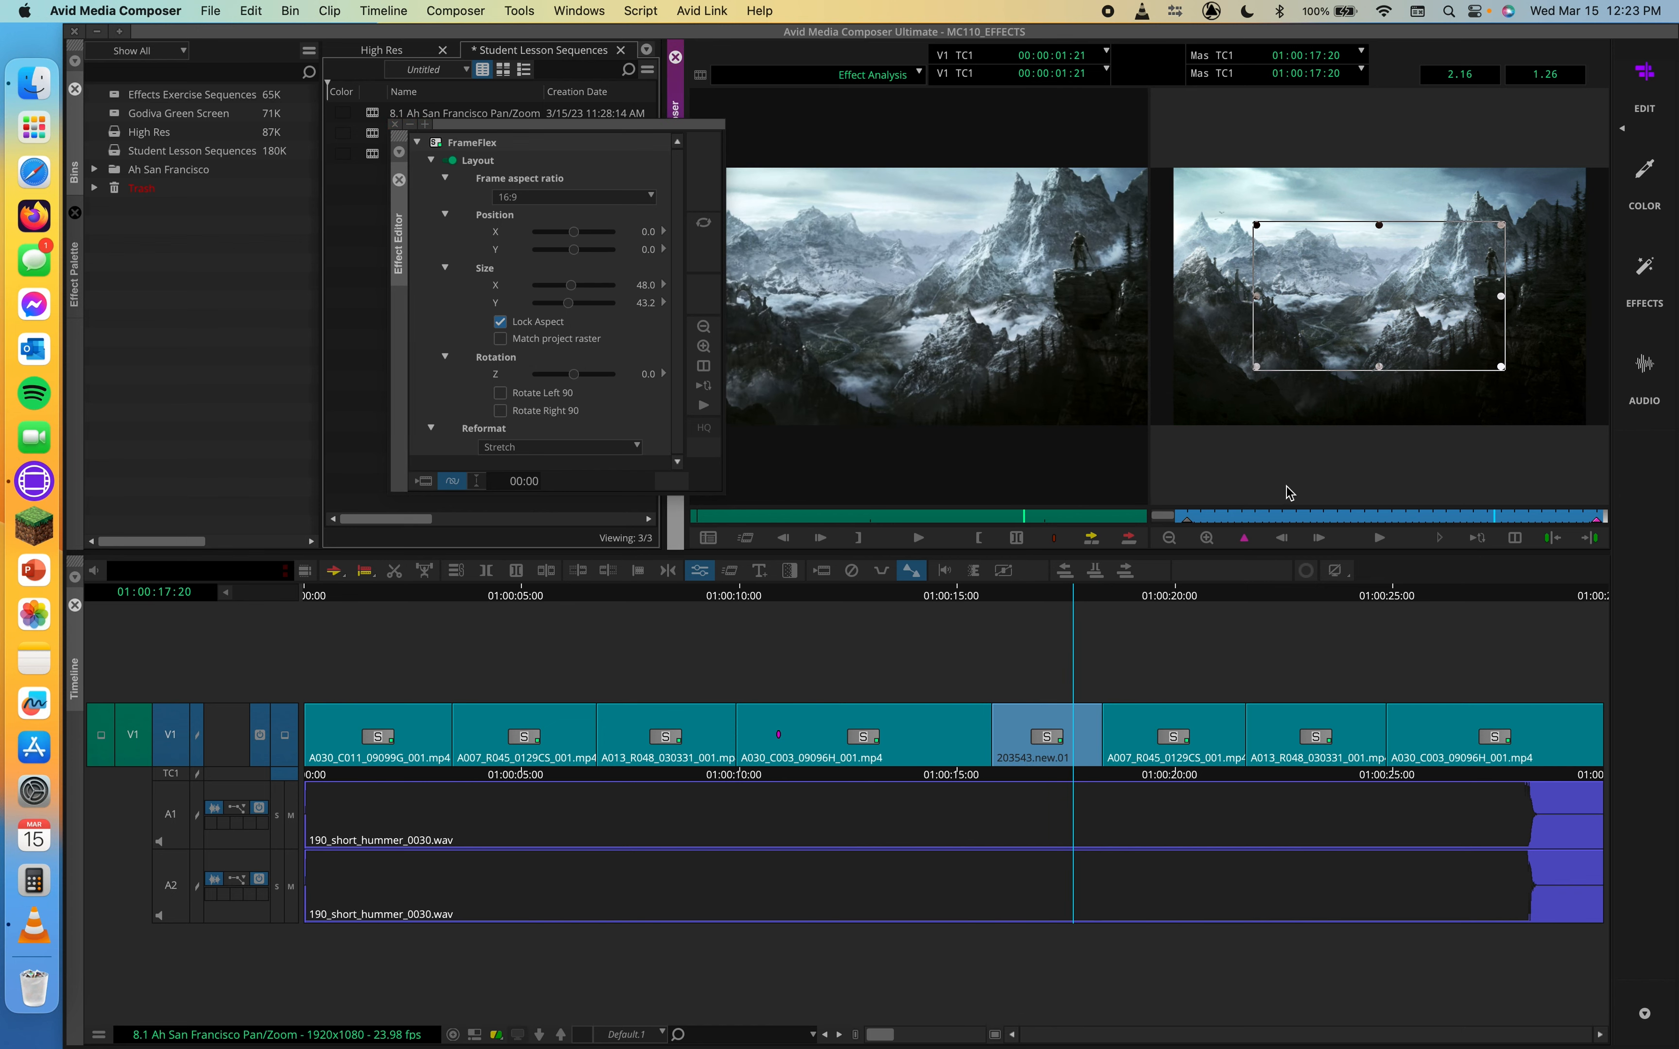
pyautogui.moveTo(1286, 486); pyautogui.dragTo(1475, 475)
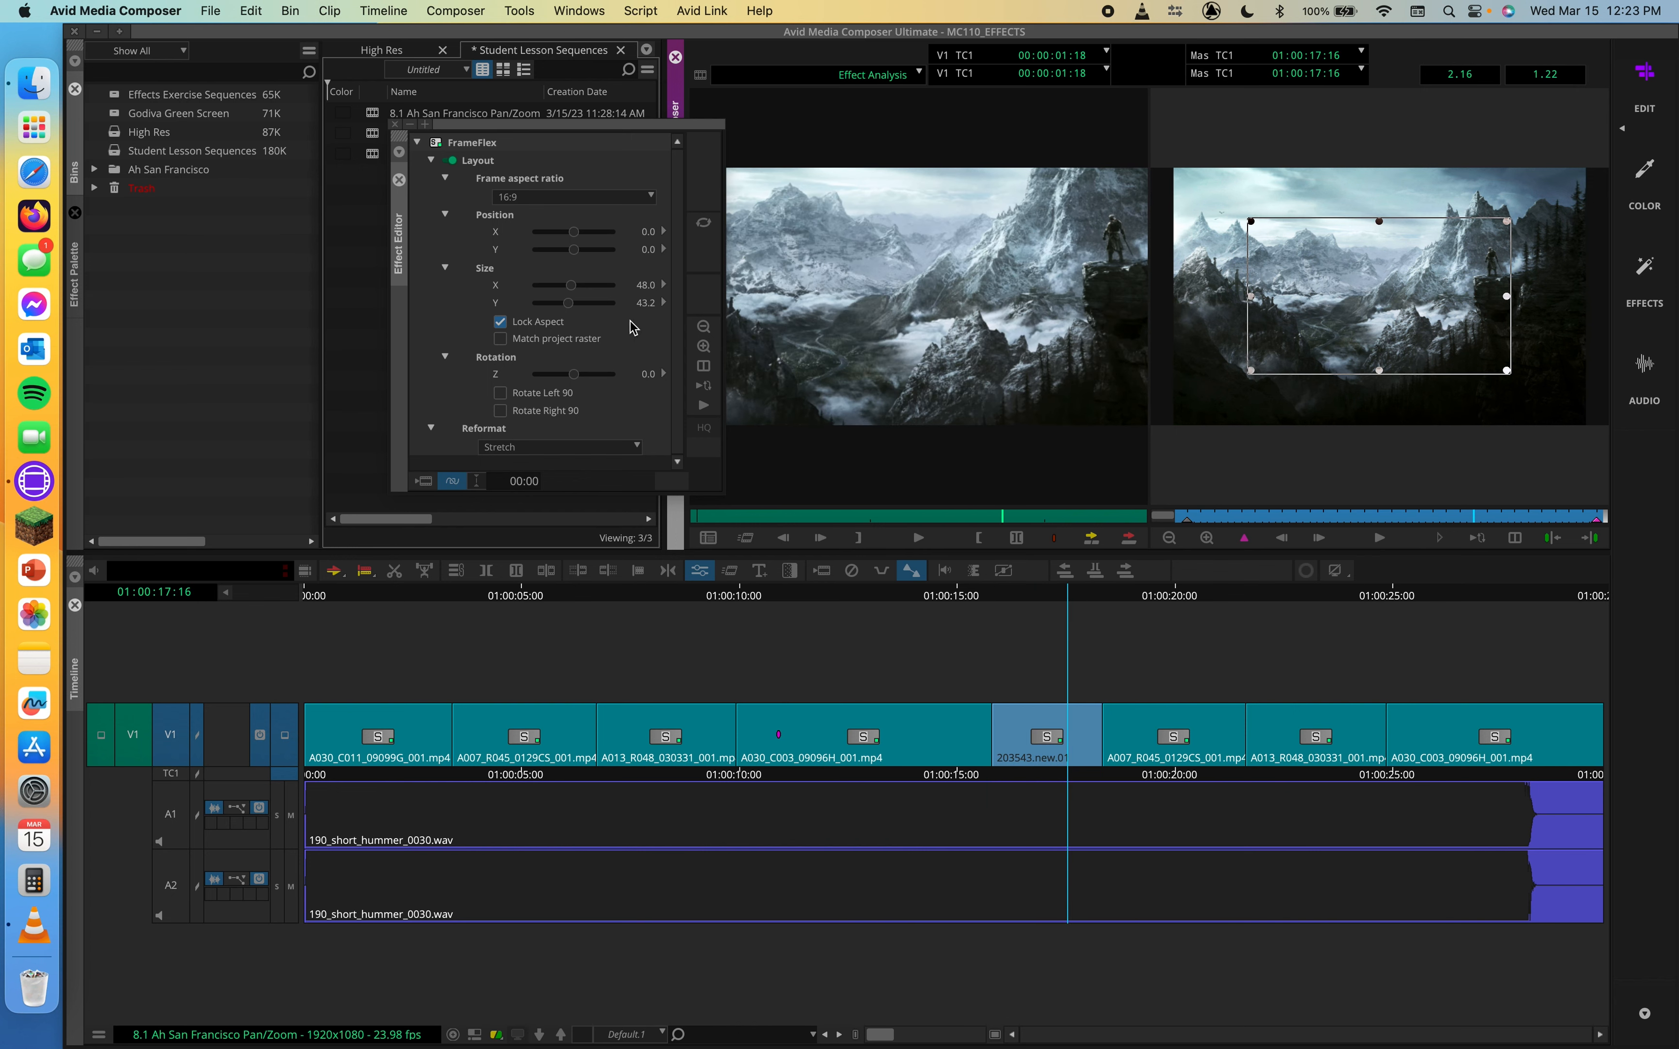
pyautogui.click(499, 321)
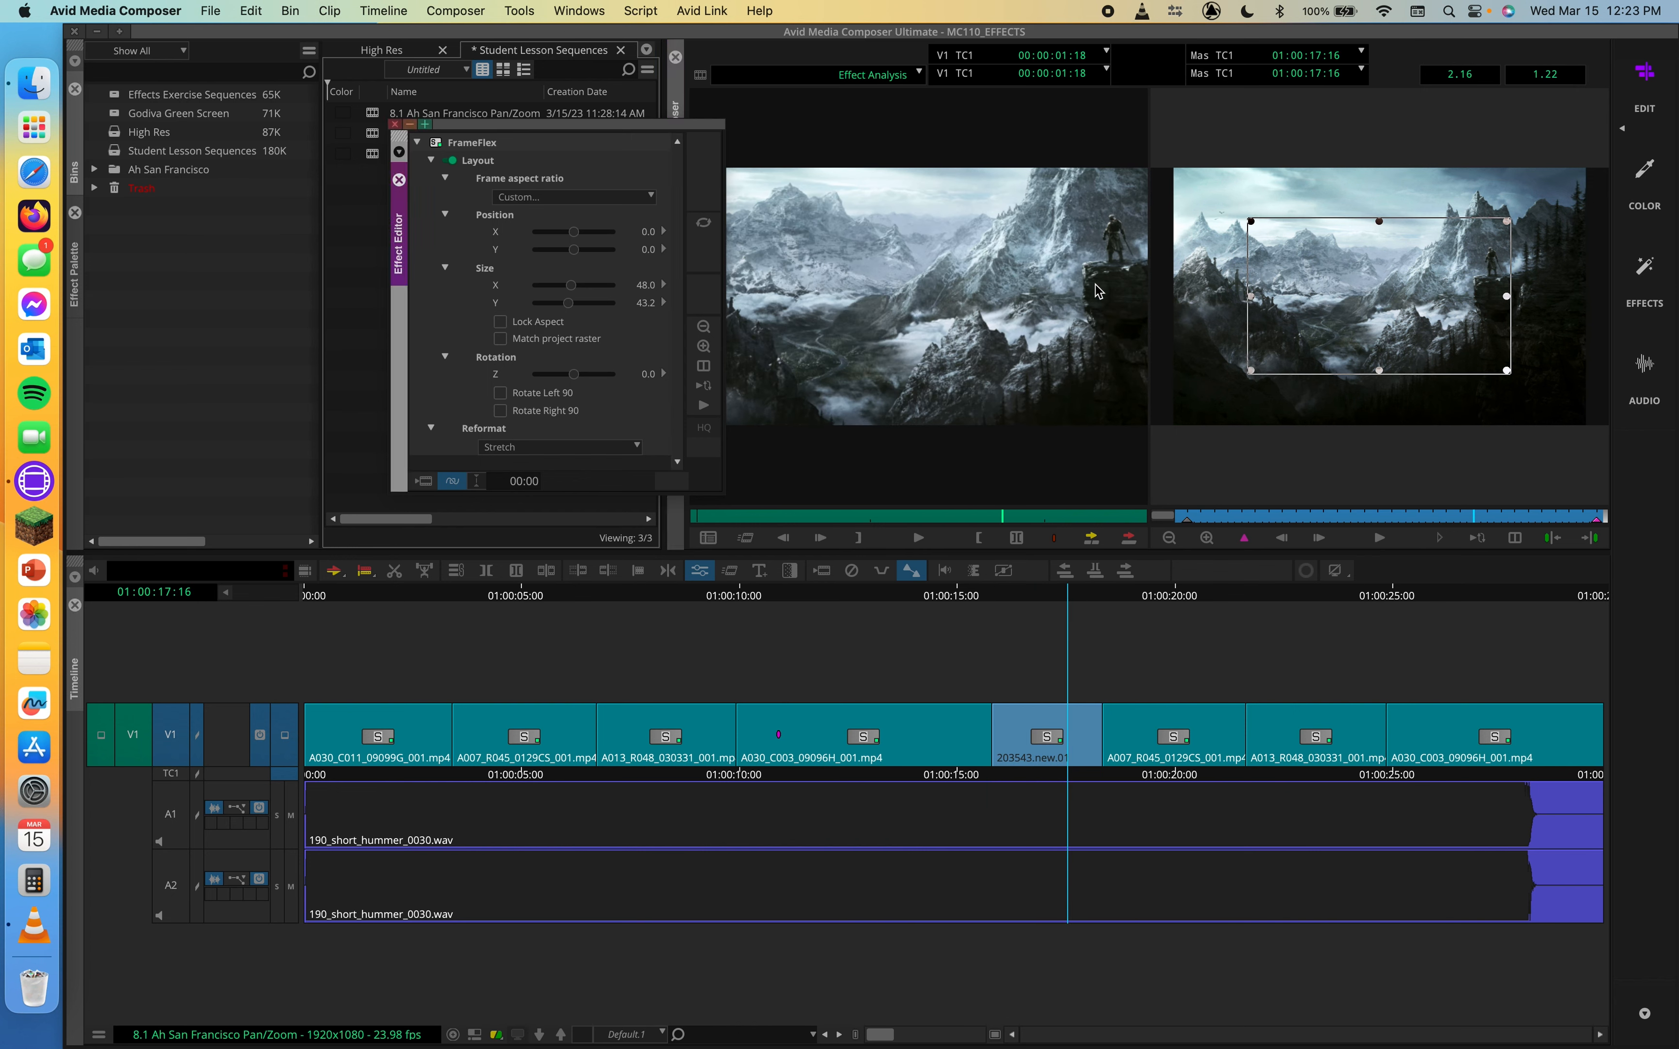
pyautogui.click(1183, 519)
pyautogui.moveTo(1179, 518); pyautogui.dragTo(1303, 502)
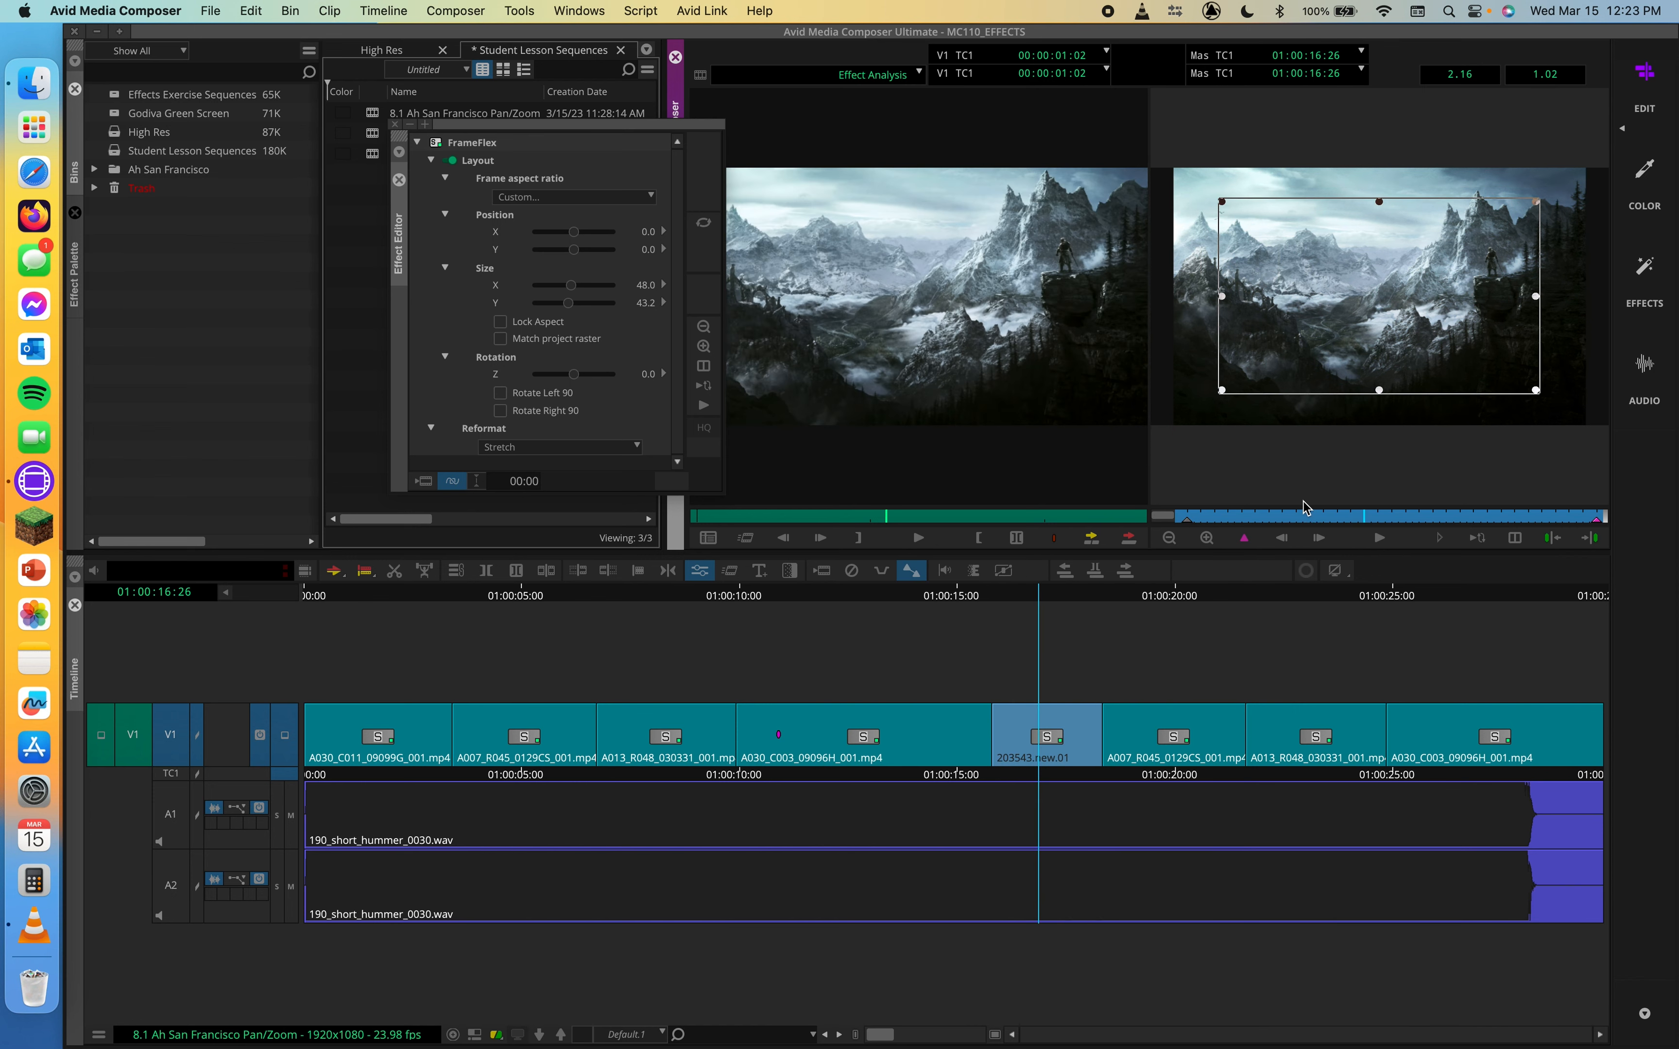
pyautogui.click(499, 321)
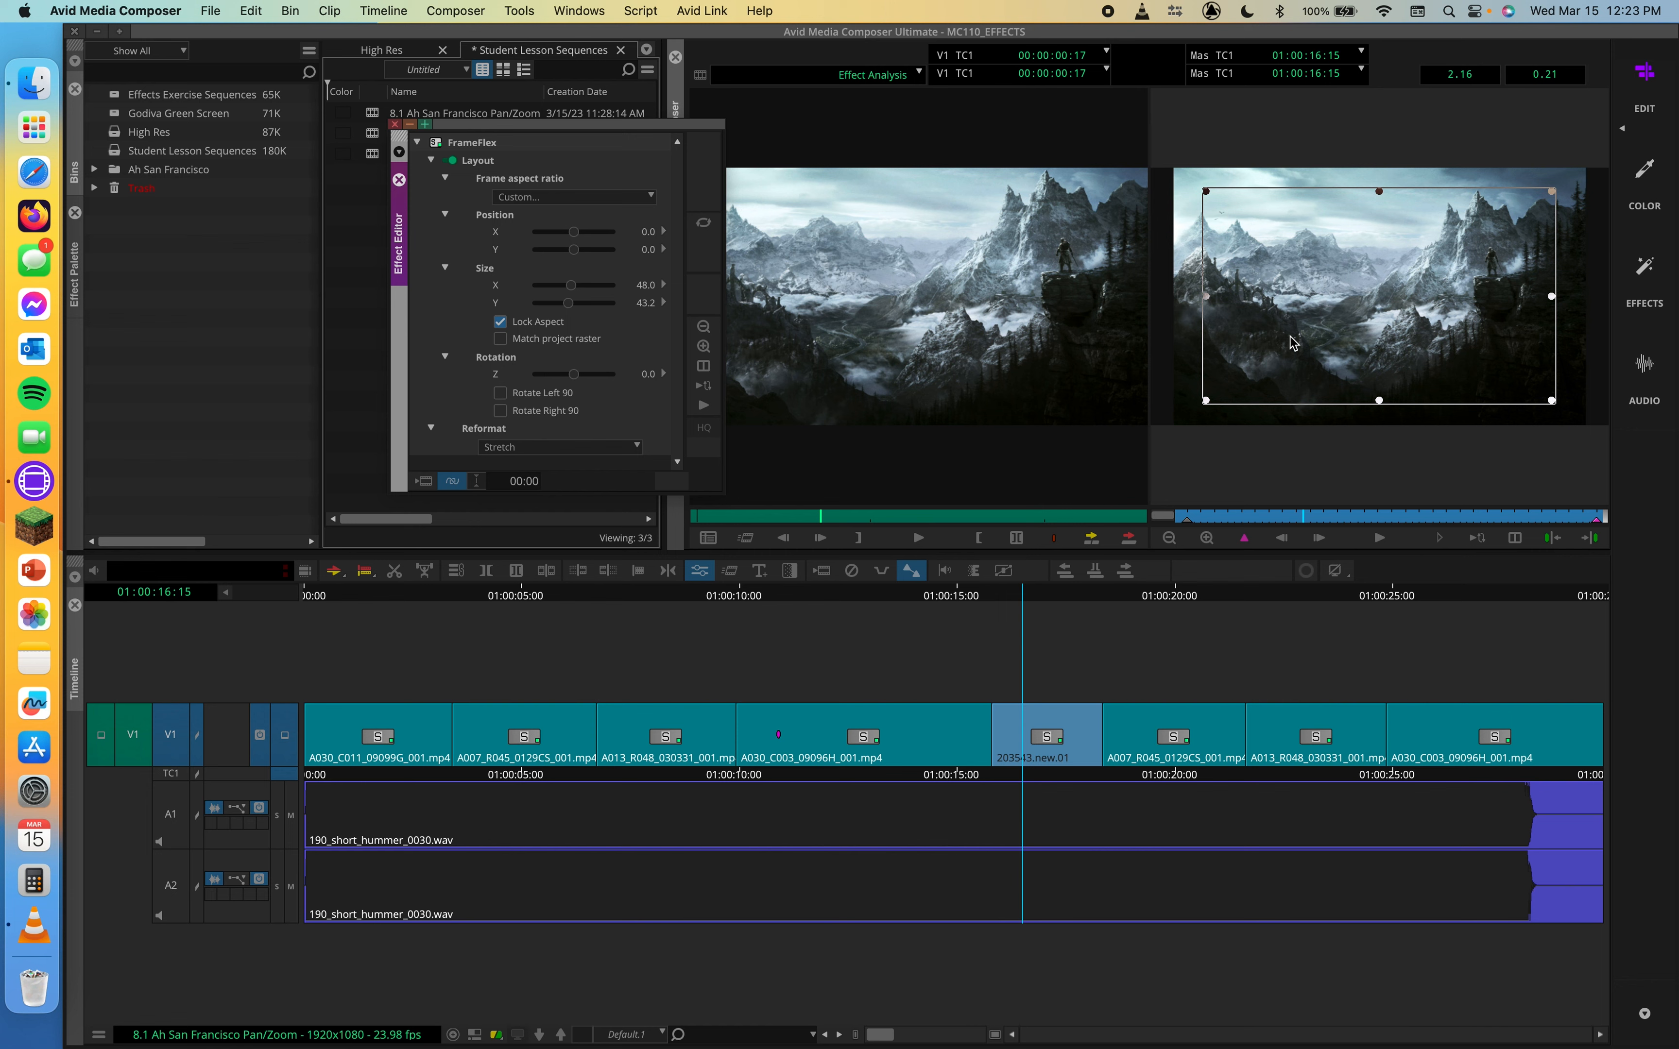
# Reposition the FrameFlex box to about X 23.6, Y 13.2 and return to the clip's first frame
pyautogui.click(1318, 537)
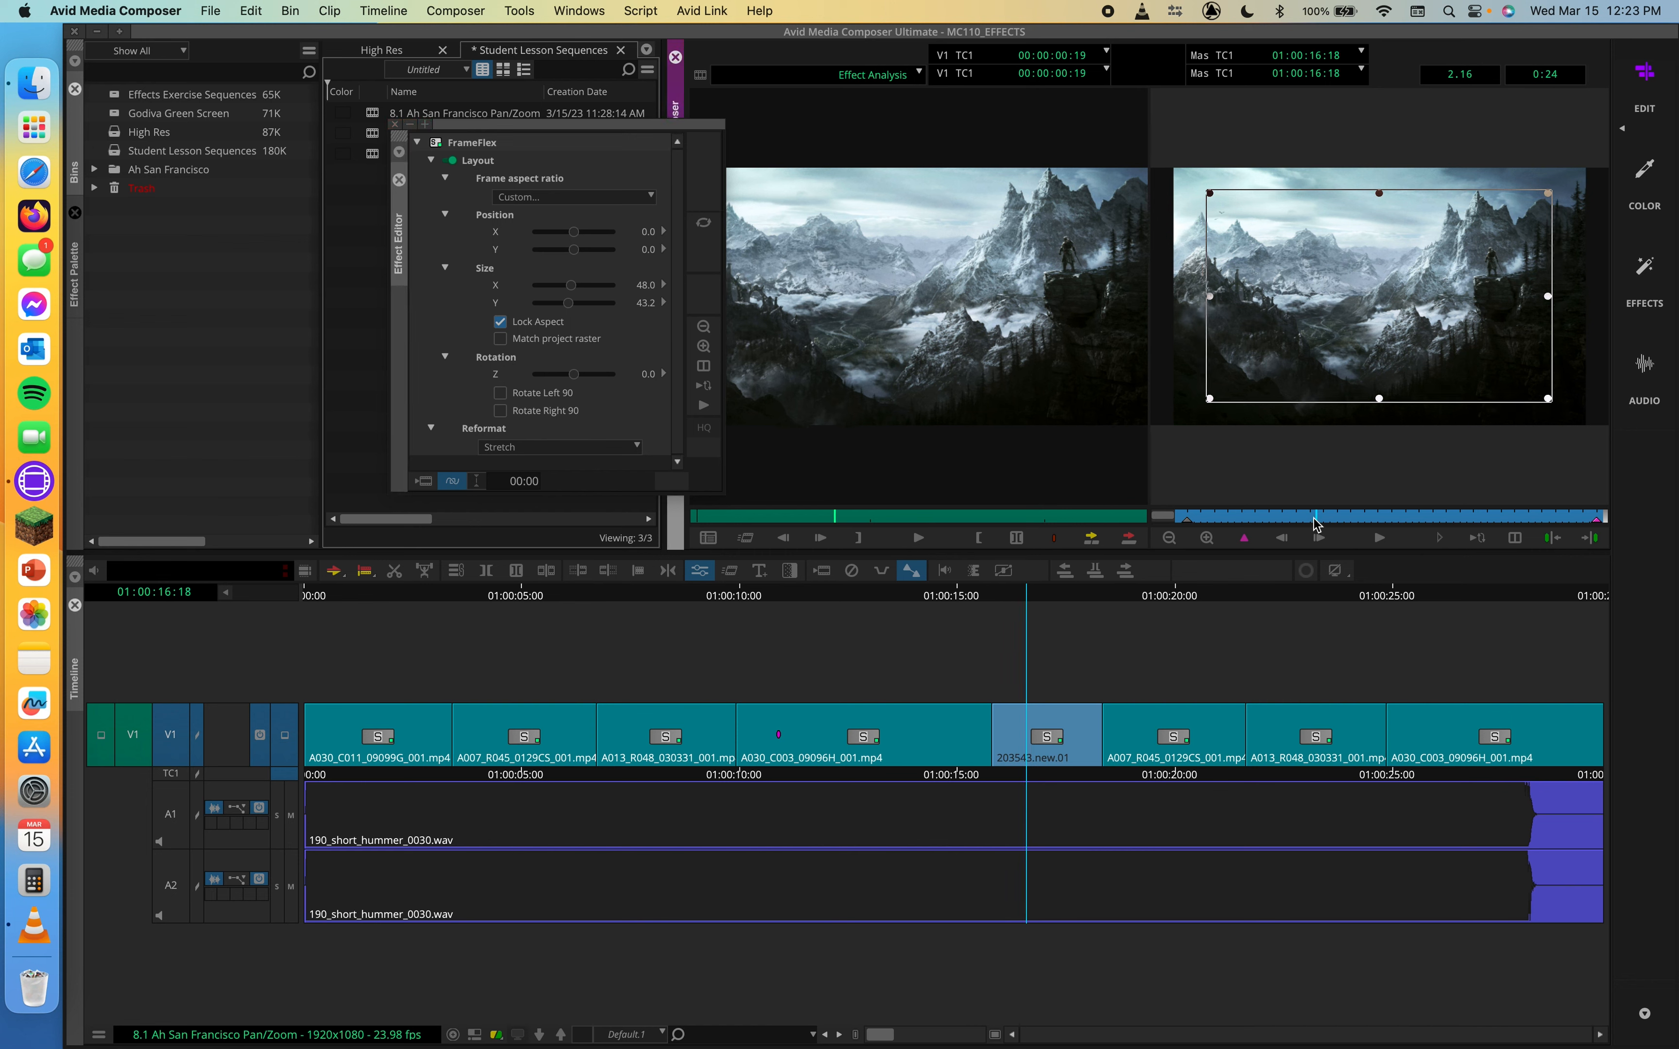
pyautogui.moveTo(1395, 258); pyautogui.dragTo(1473, 239)
pyautogui.moveTo(1293, 515); pyautogui.dragTo(1184, 519)
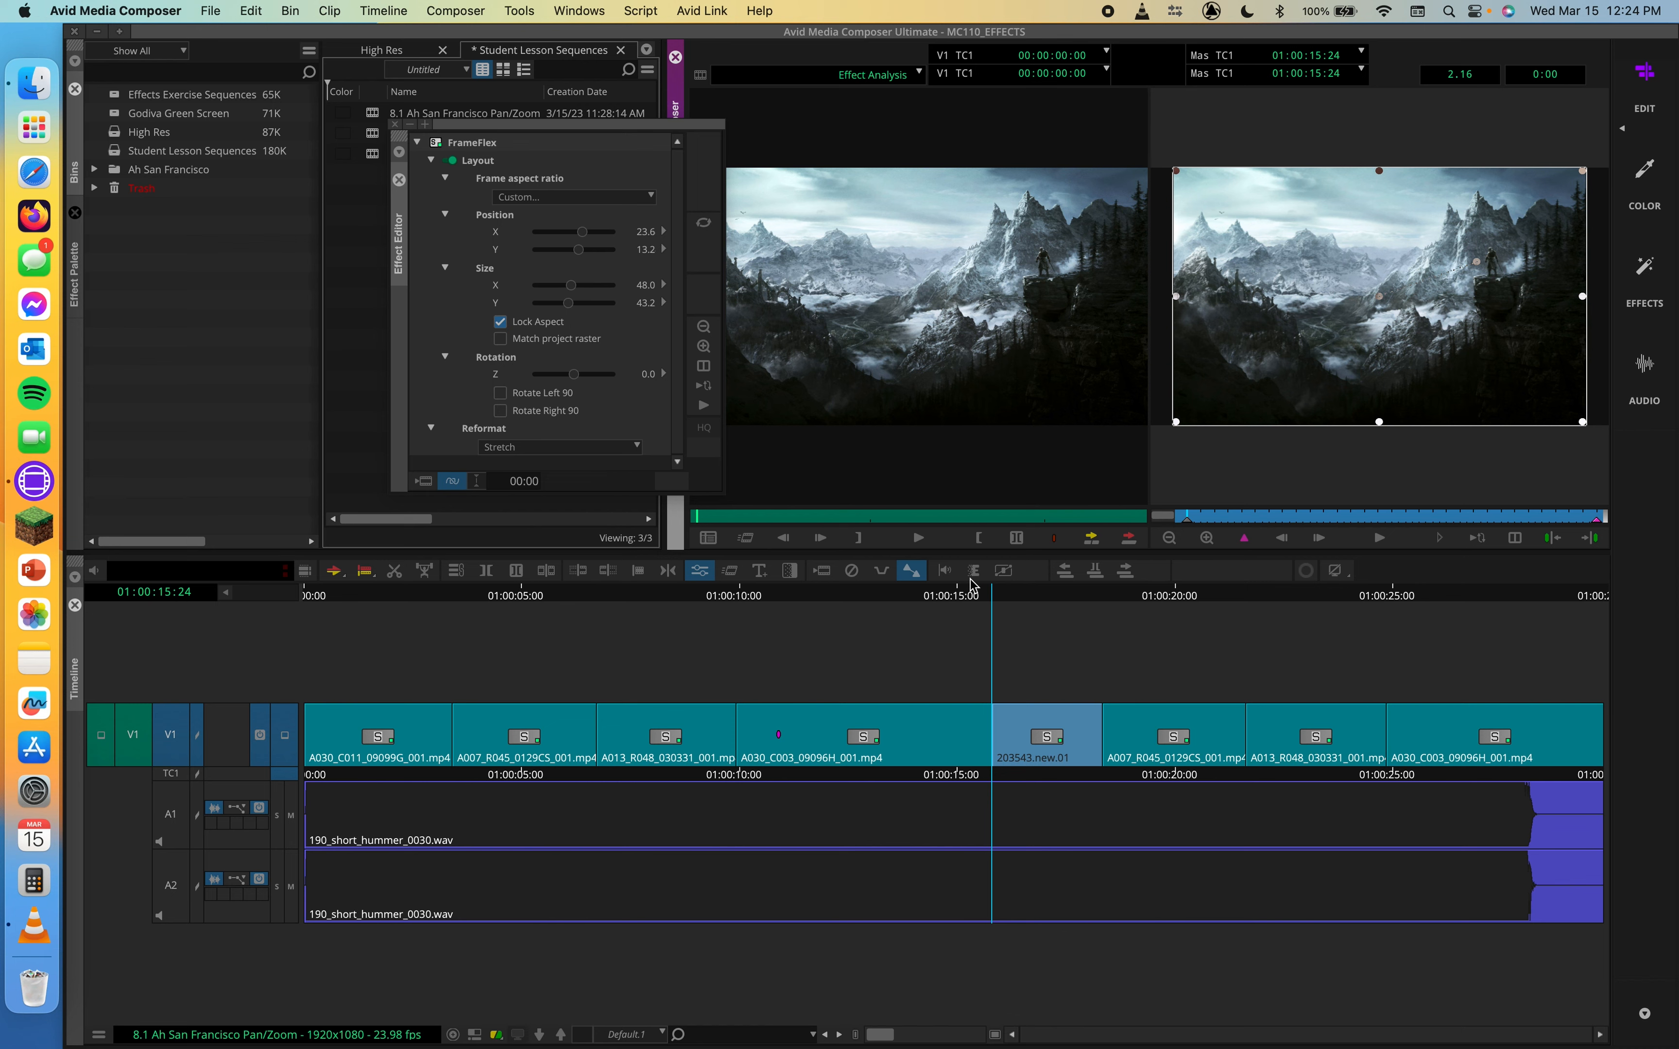
# Play back the sequence around the image clip in the timeline
pyautogui.click(950, 598)
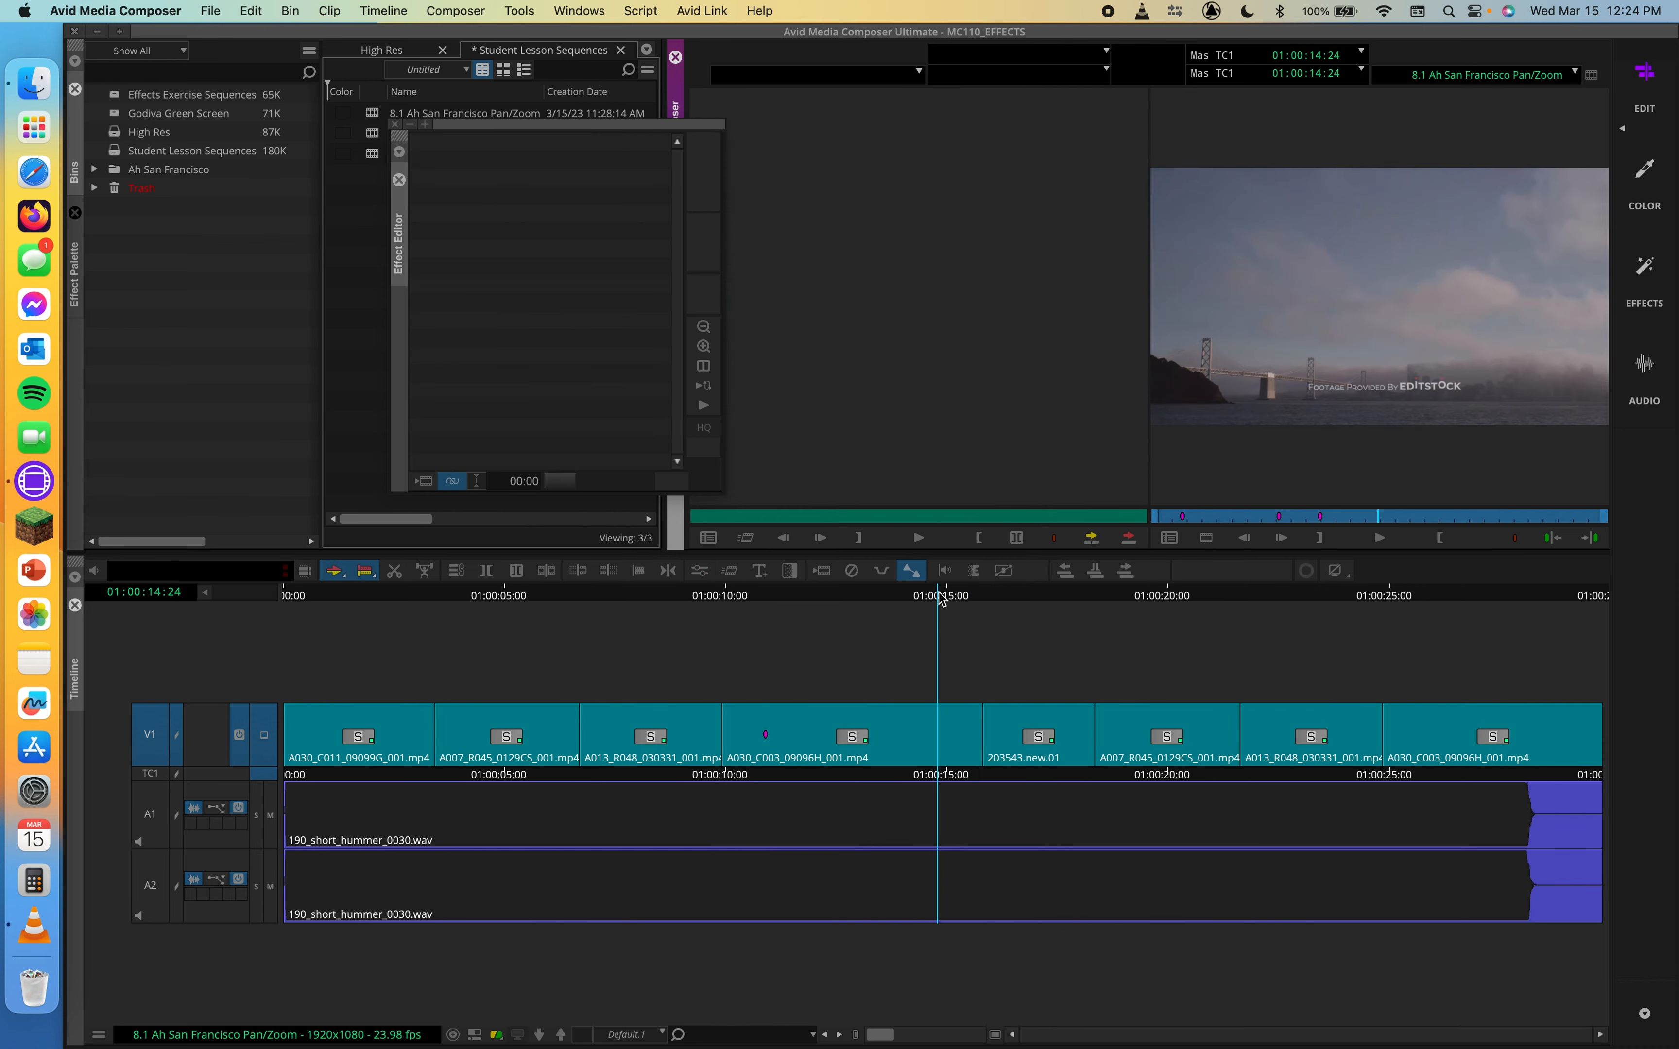
pyautogui.press('space')
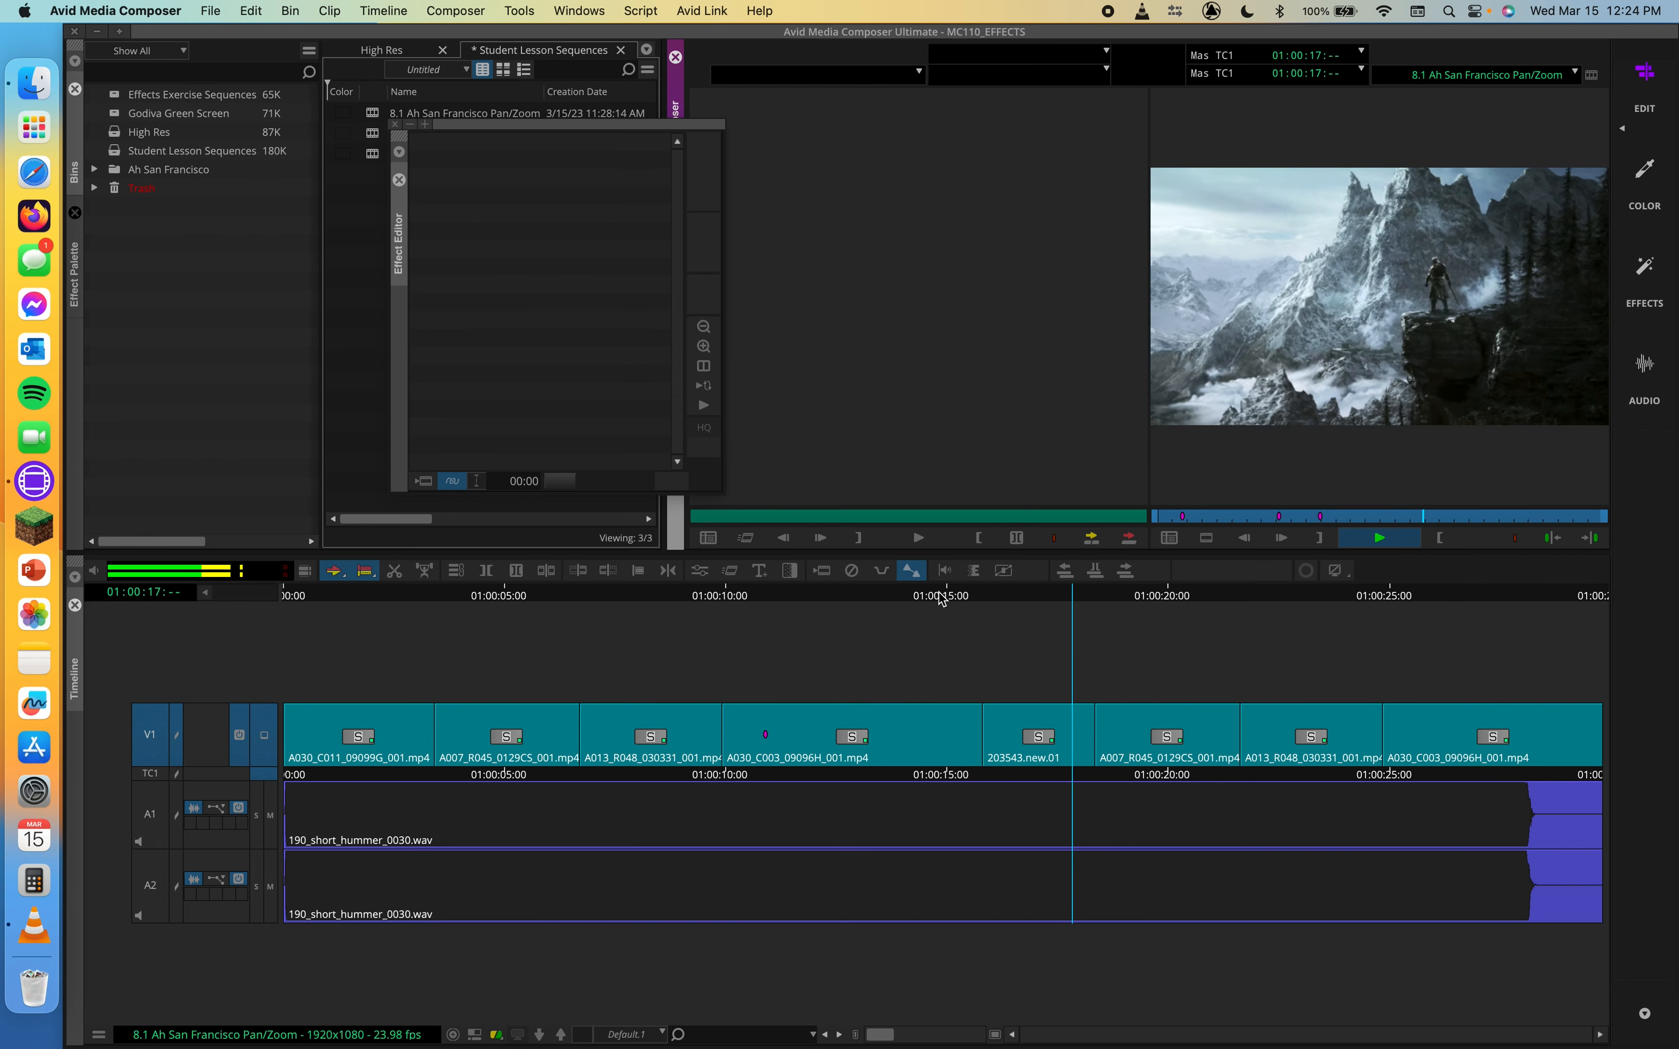
pyautogui.press('space')
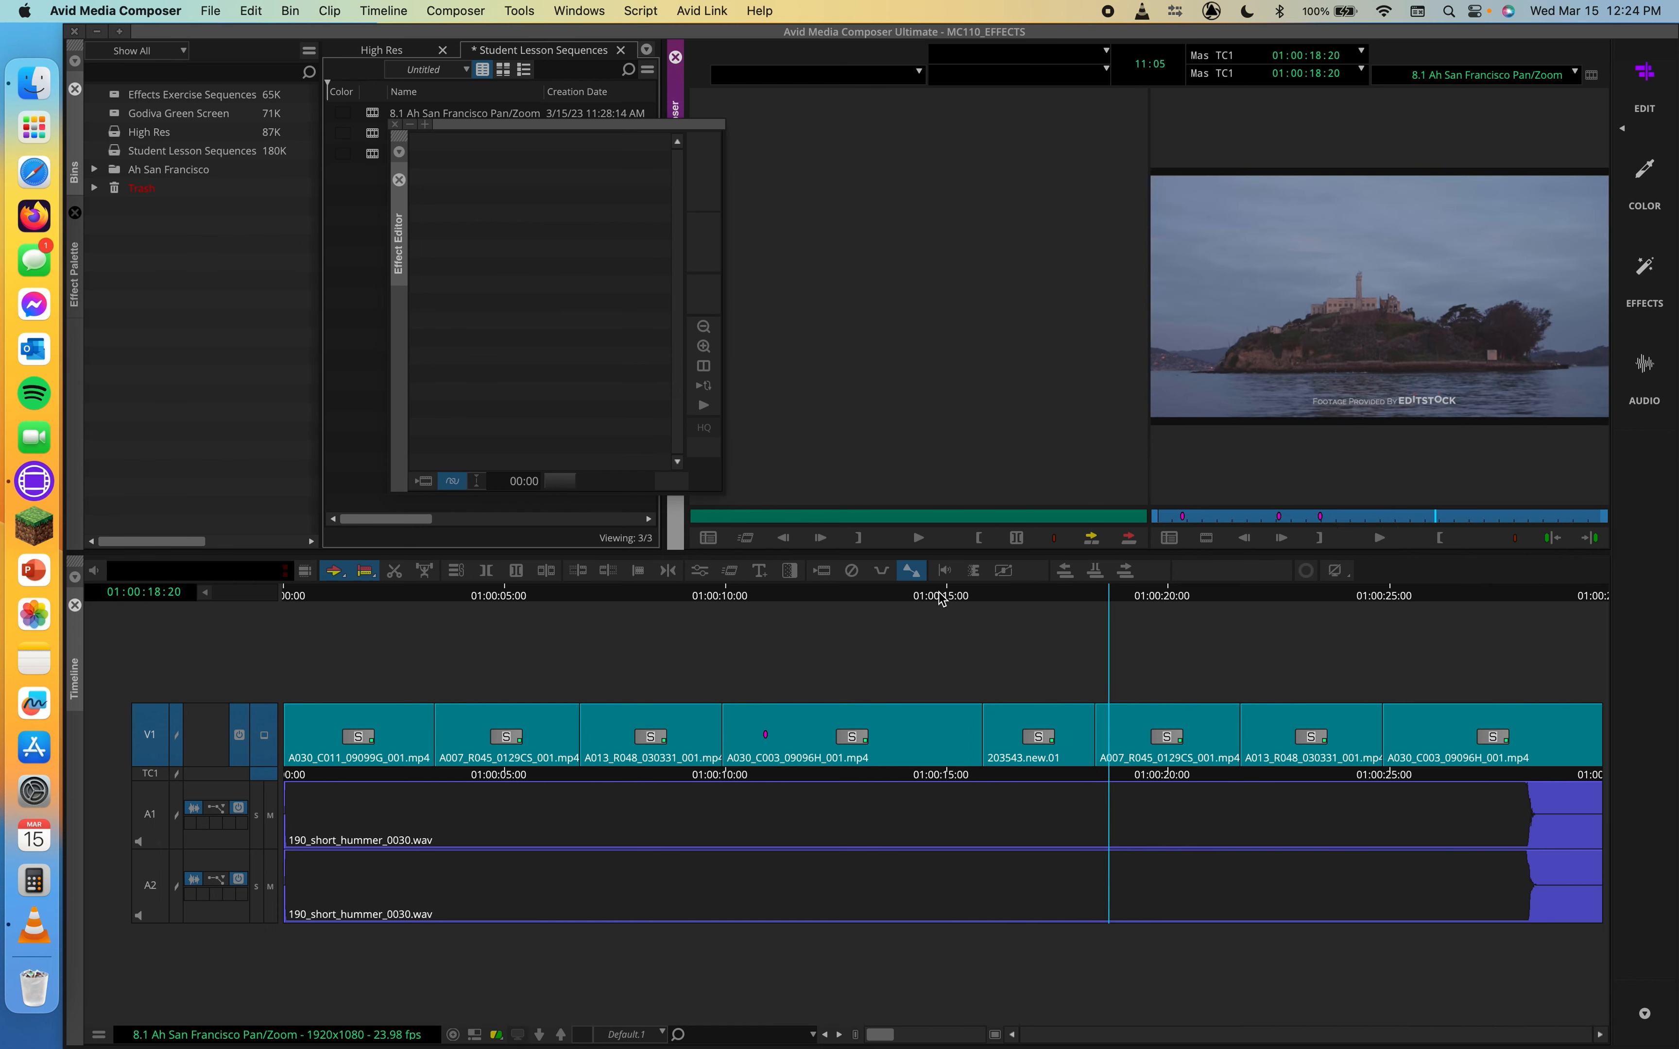
pyautogui.click(990, 592)
pyautogui.moveTo(990, 592); pyautogui.dragTo(1086, 594)
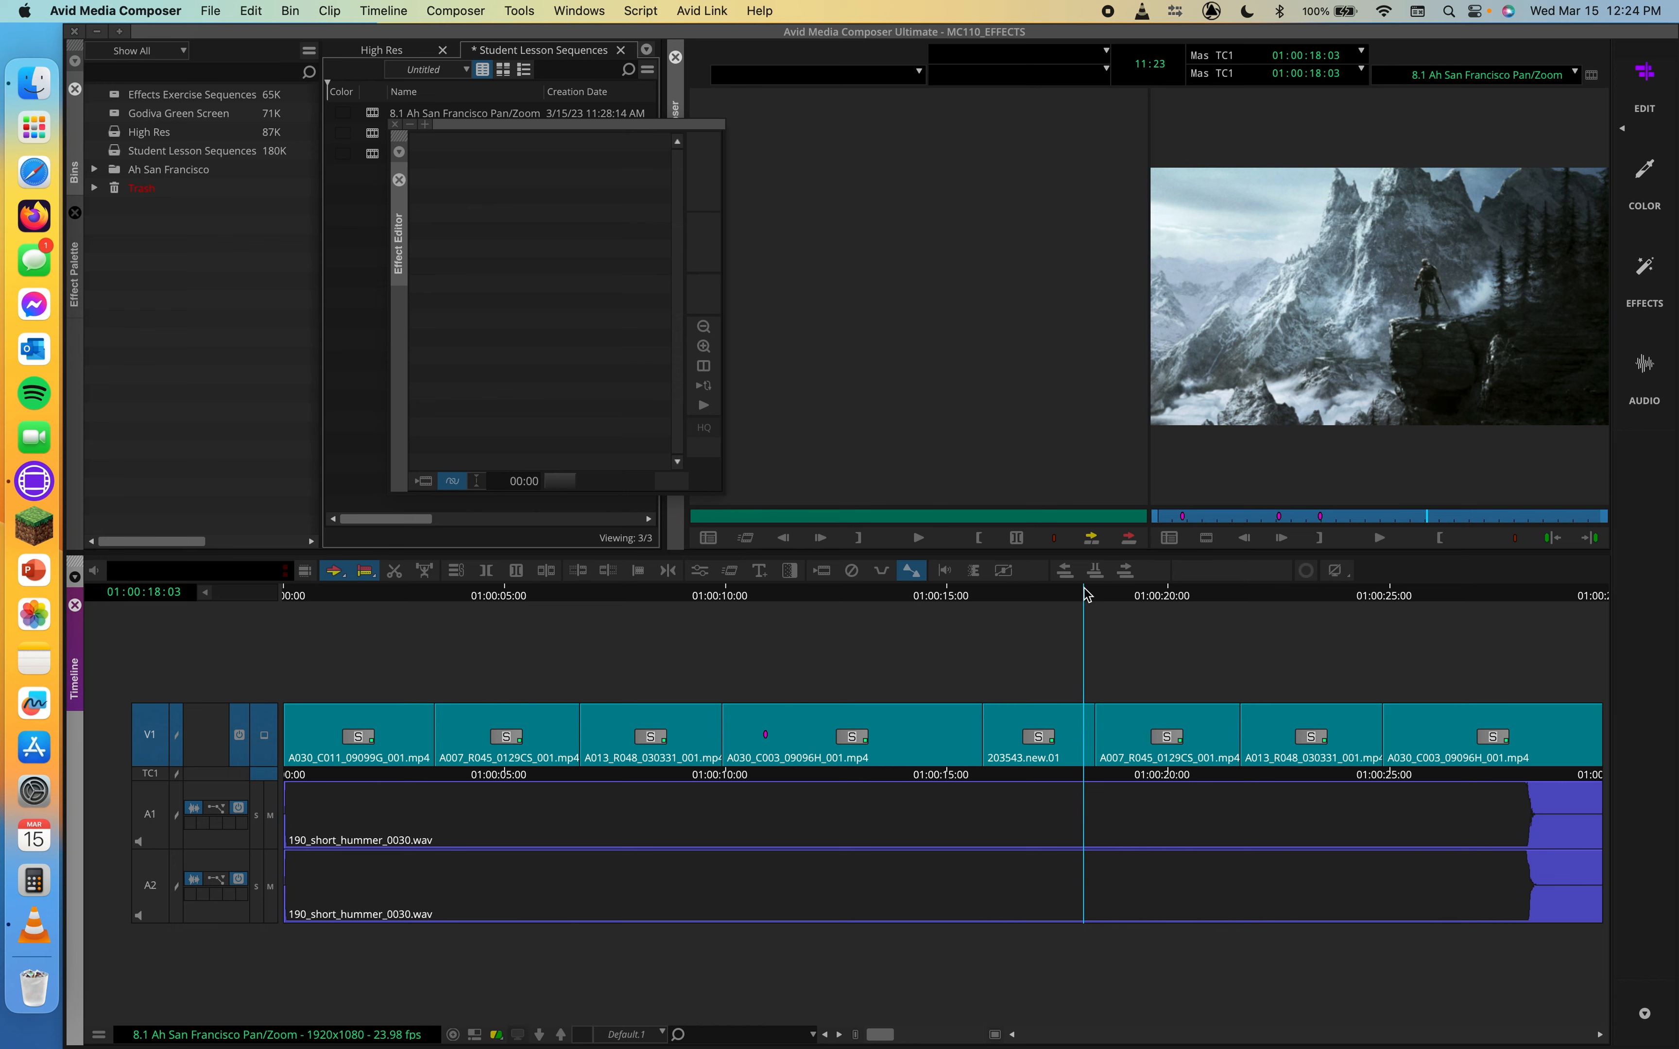
pyautogui.moveTo(1072, 605); pyautogui.dragTo(1041, 602)
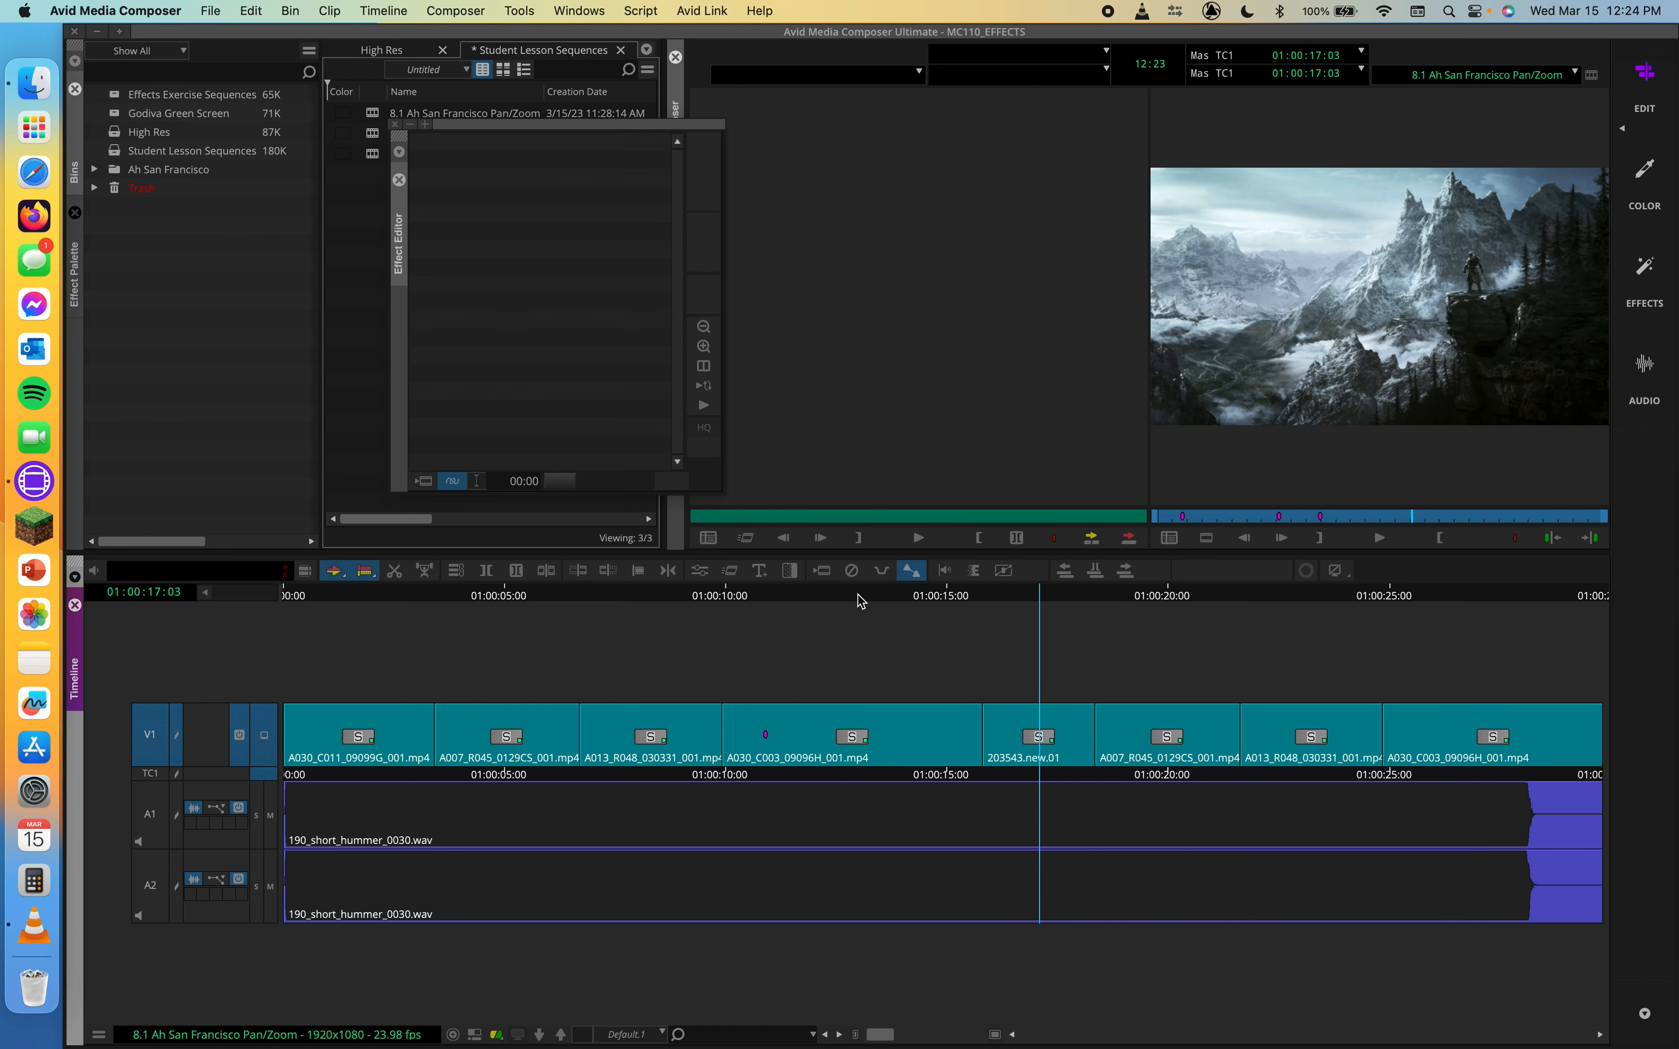
# Re-enter Effect Mode on the image clip and enlarge the Effect Editor to show its keyframe graphs
pyautogui.click(697, 570)
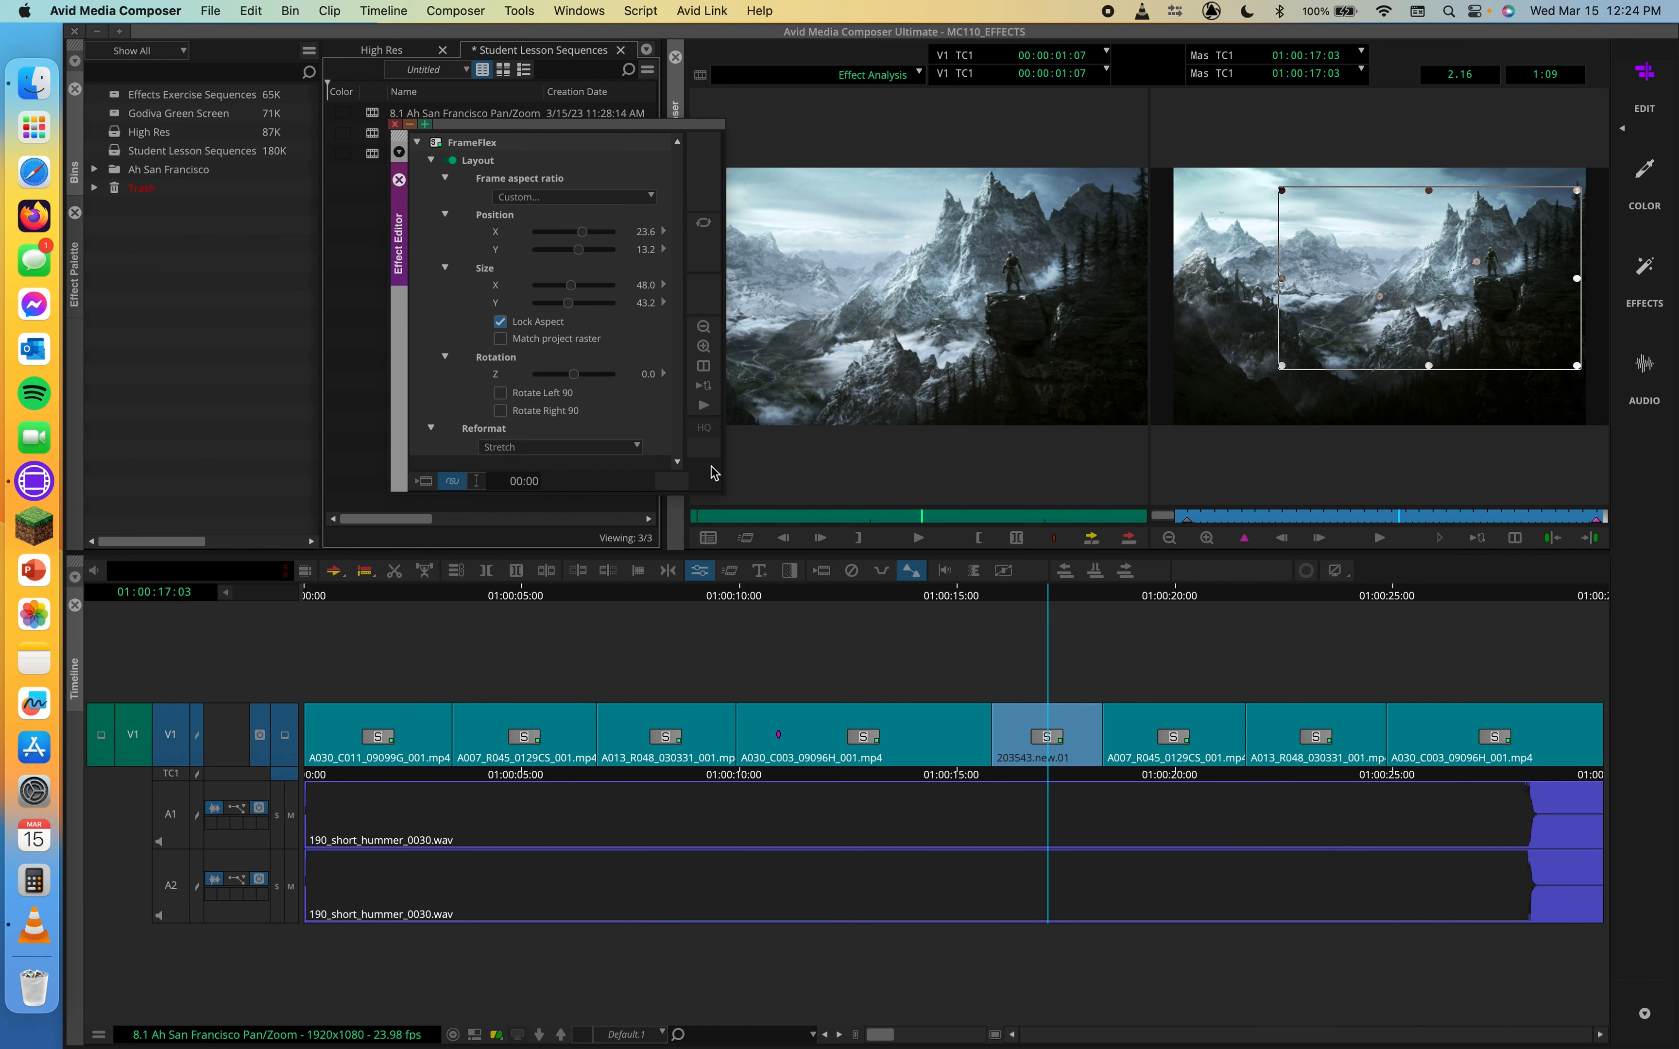
pyautogui.moveTo(721, 491); pyautogui.dragTo(1056, 478)
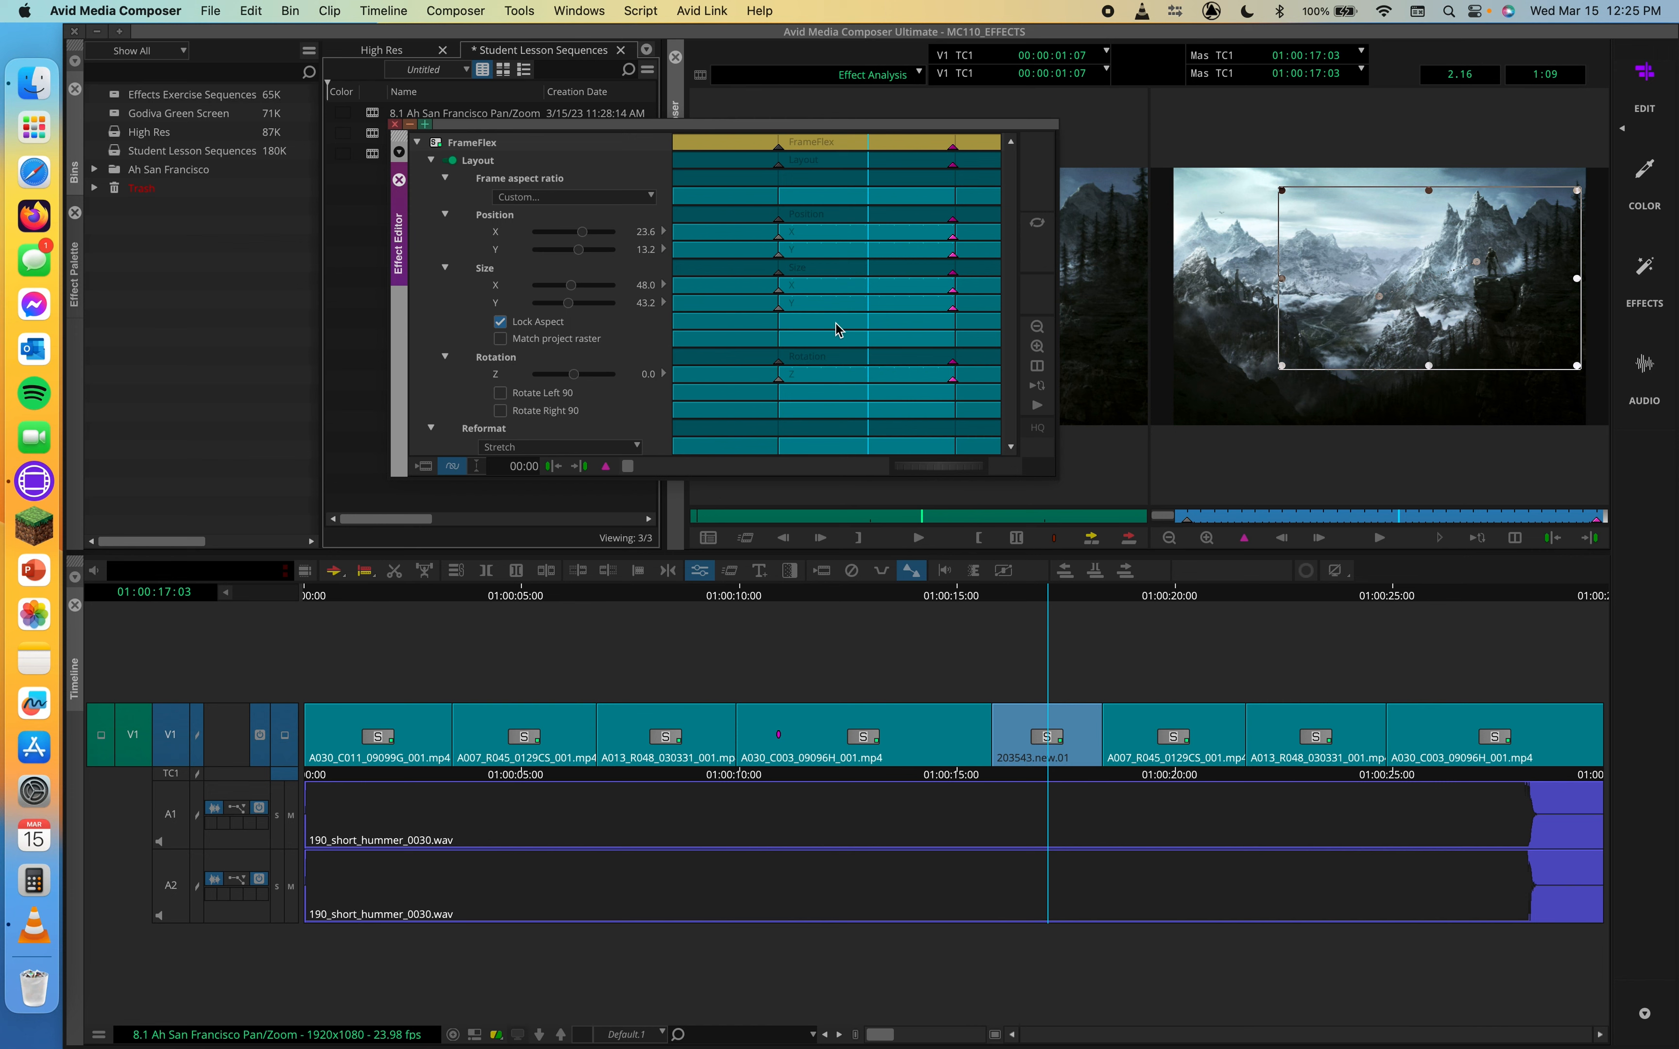
# Set the FrameFlex keyframe interpolation to Spline and move the Effect Editor aside
pyautogui.rightClick(830, 152)
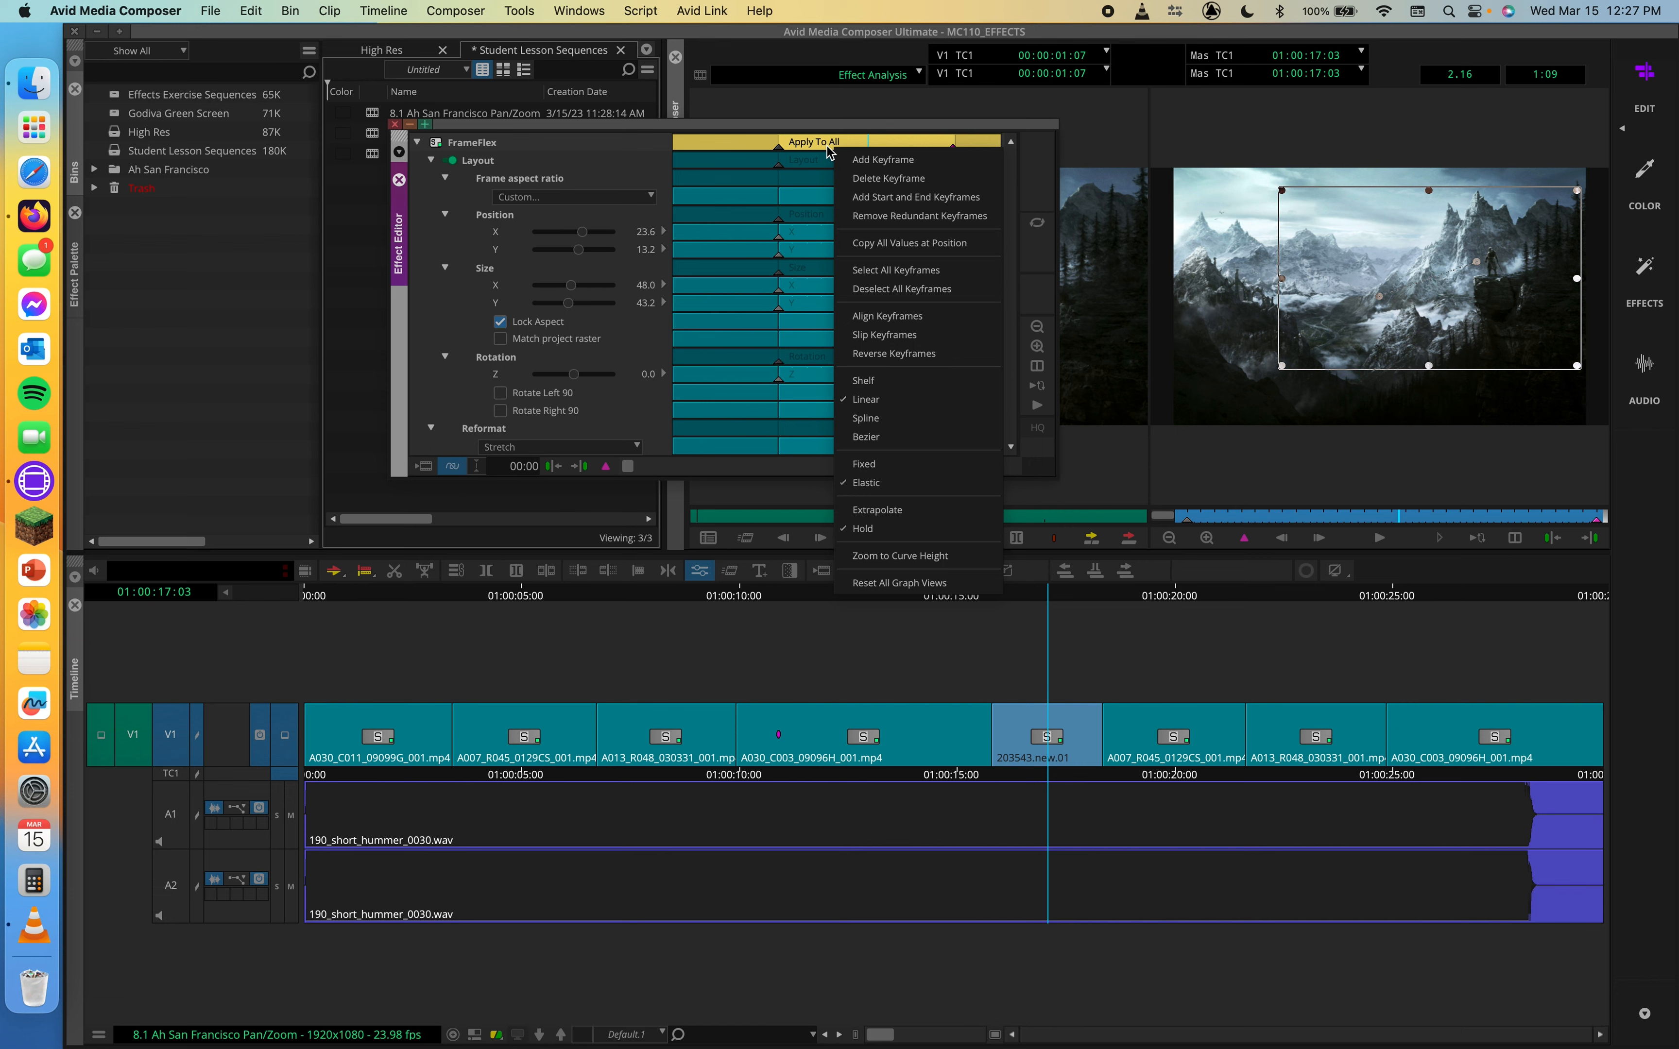
pyautogui.click(896, 422)
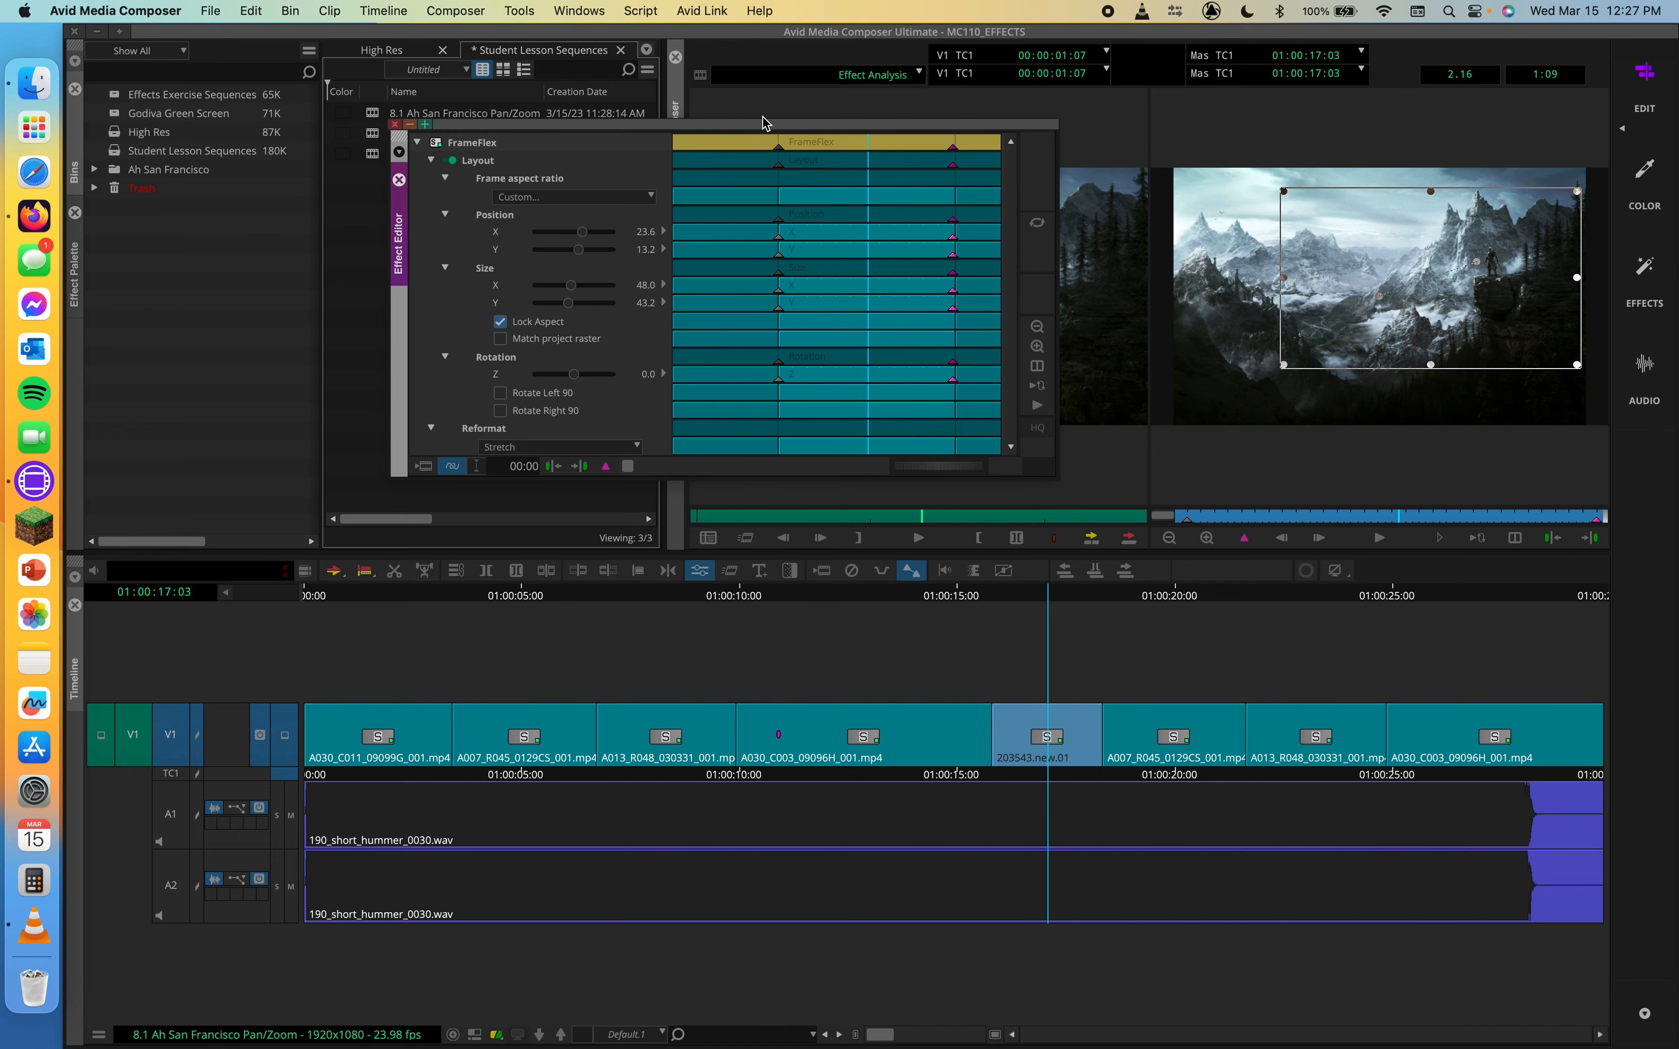
pyautogui.moveTo(760, 140); pyautogui.dragTo(358, 226)
pyautogui.click(903, 444)
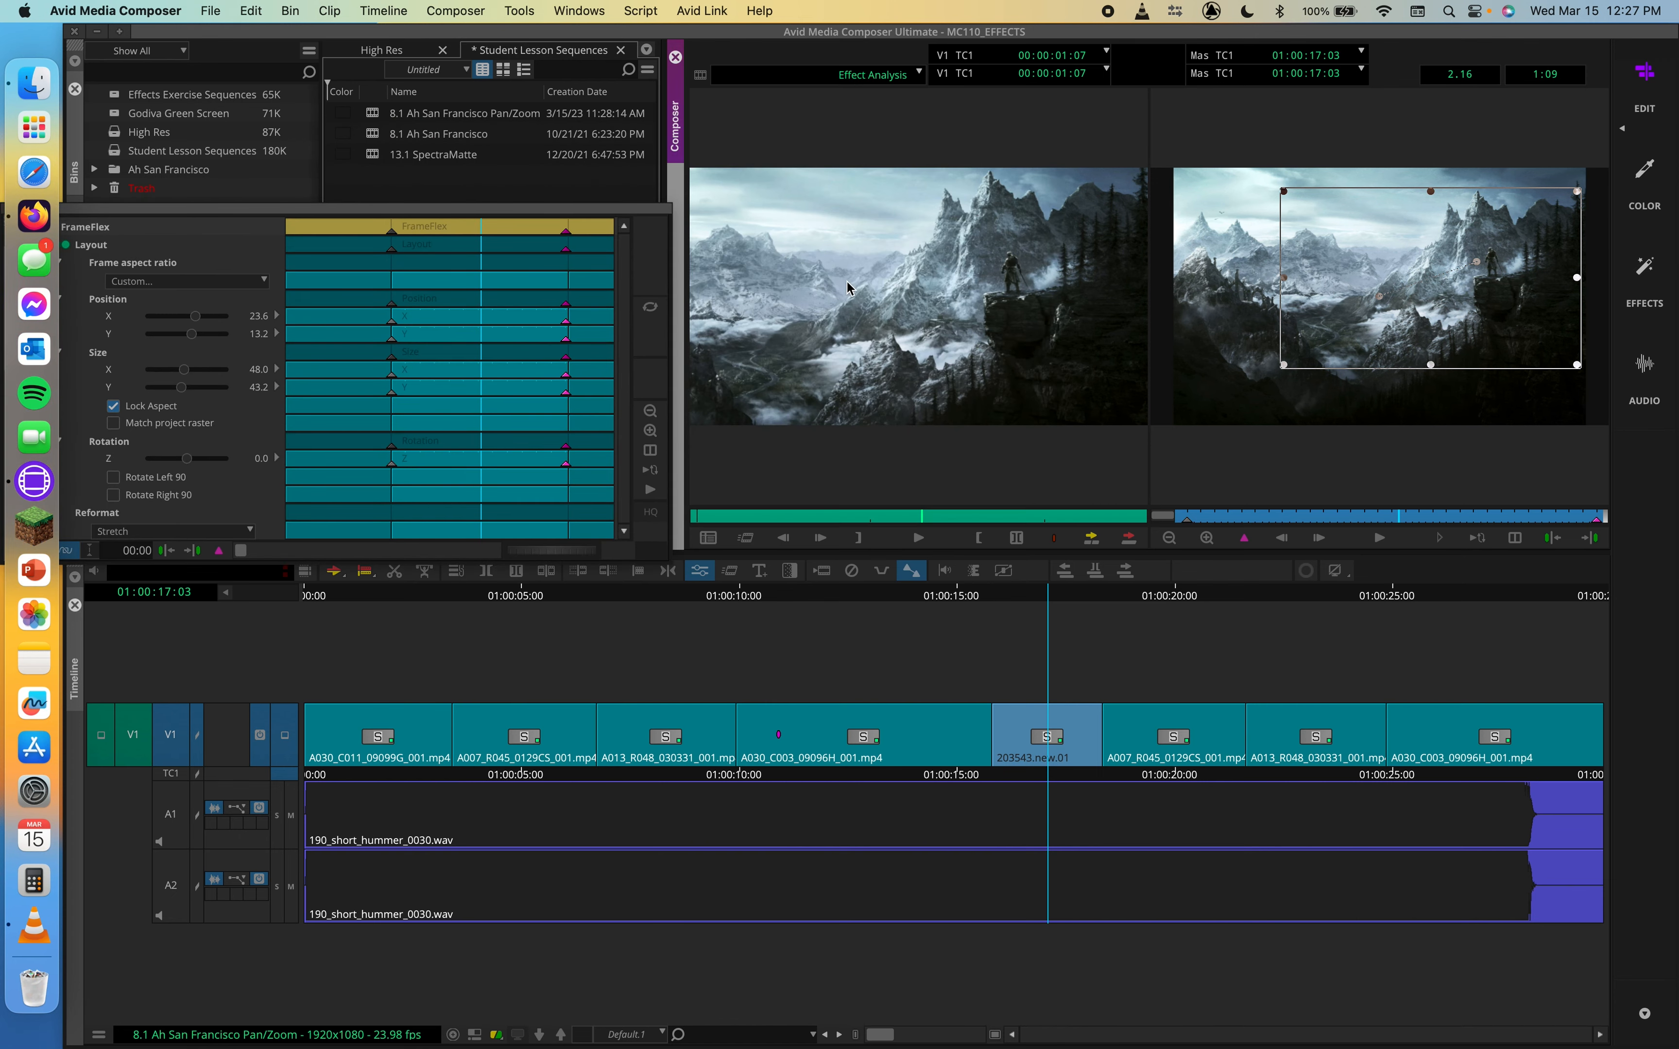
# Play the image clip's animated pan and zoom from its first to its last frame
pyautogui.click(910, 549)
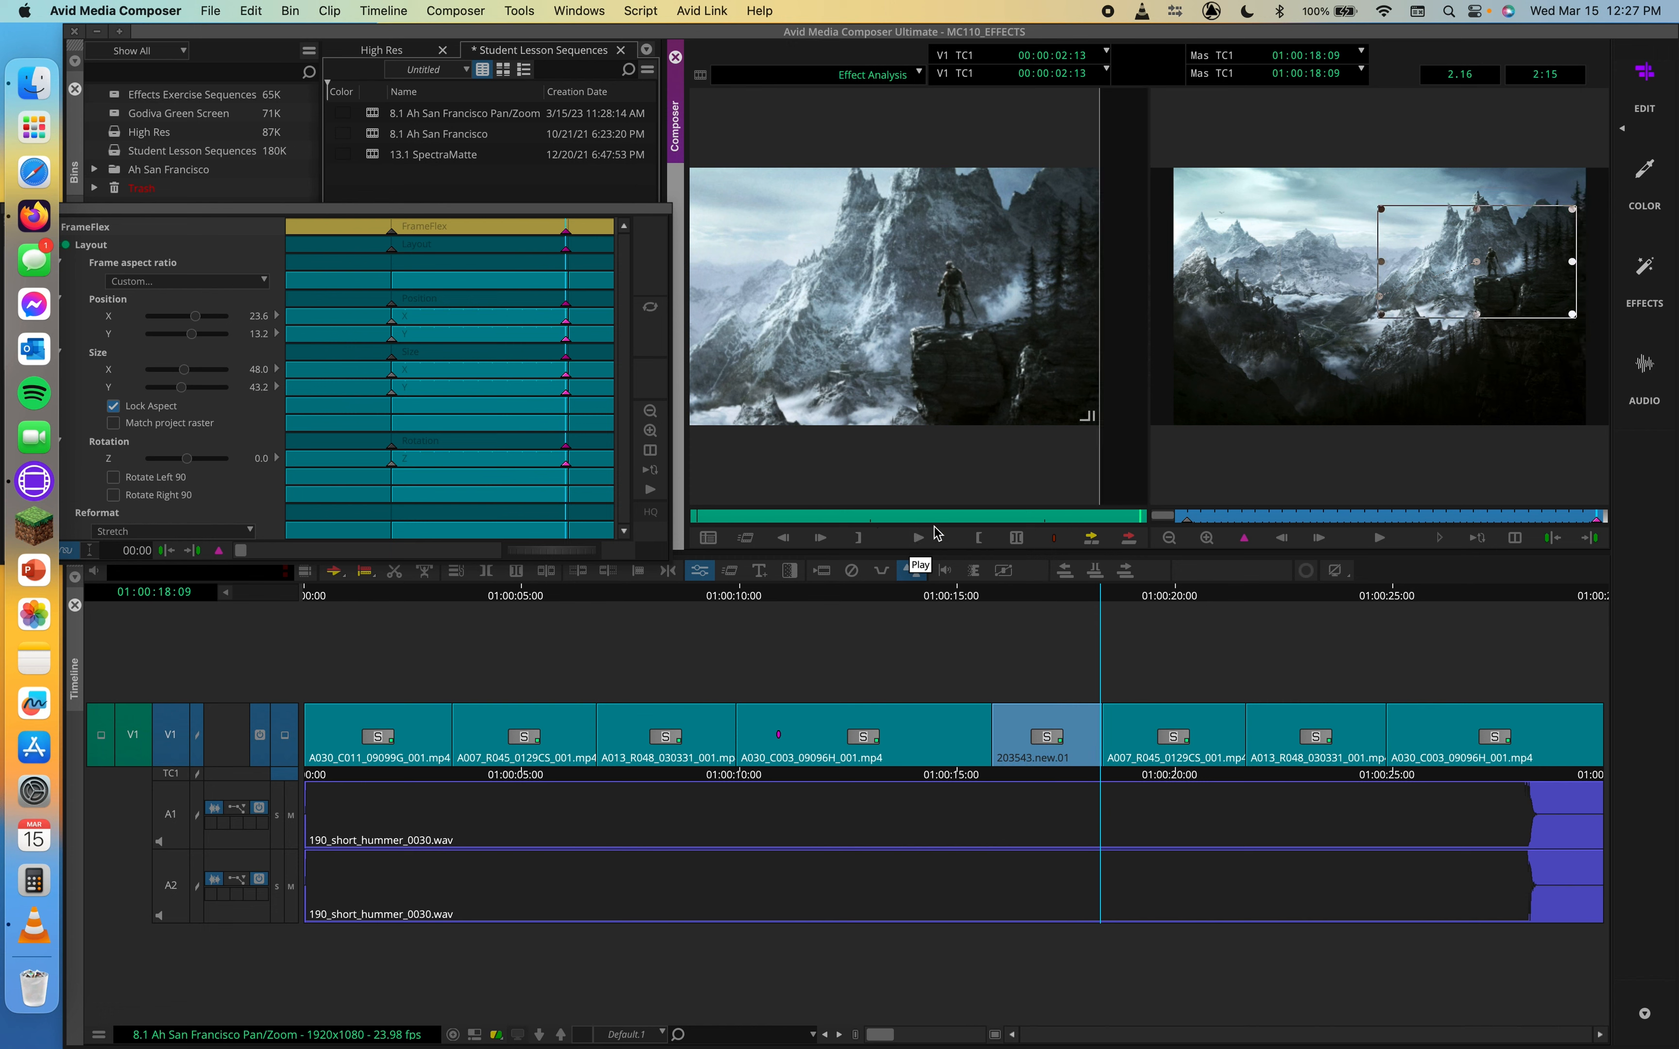
pyautogui.click(691, 516)
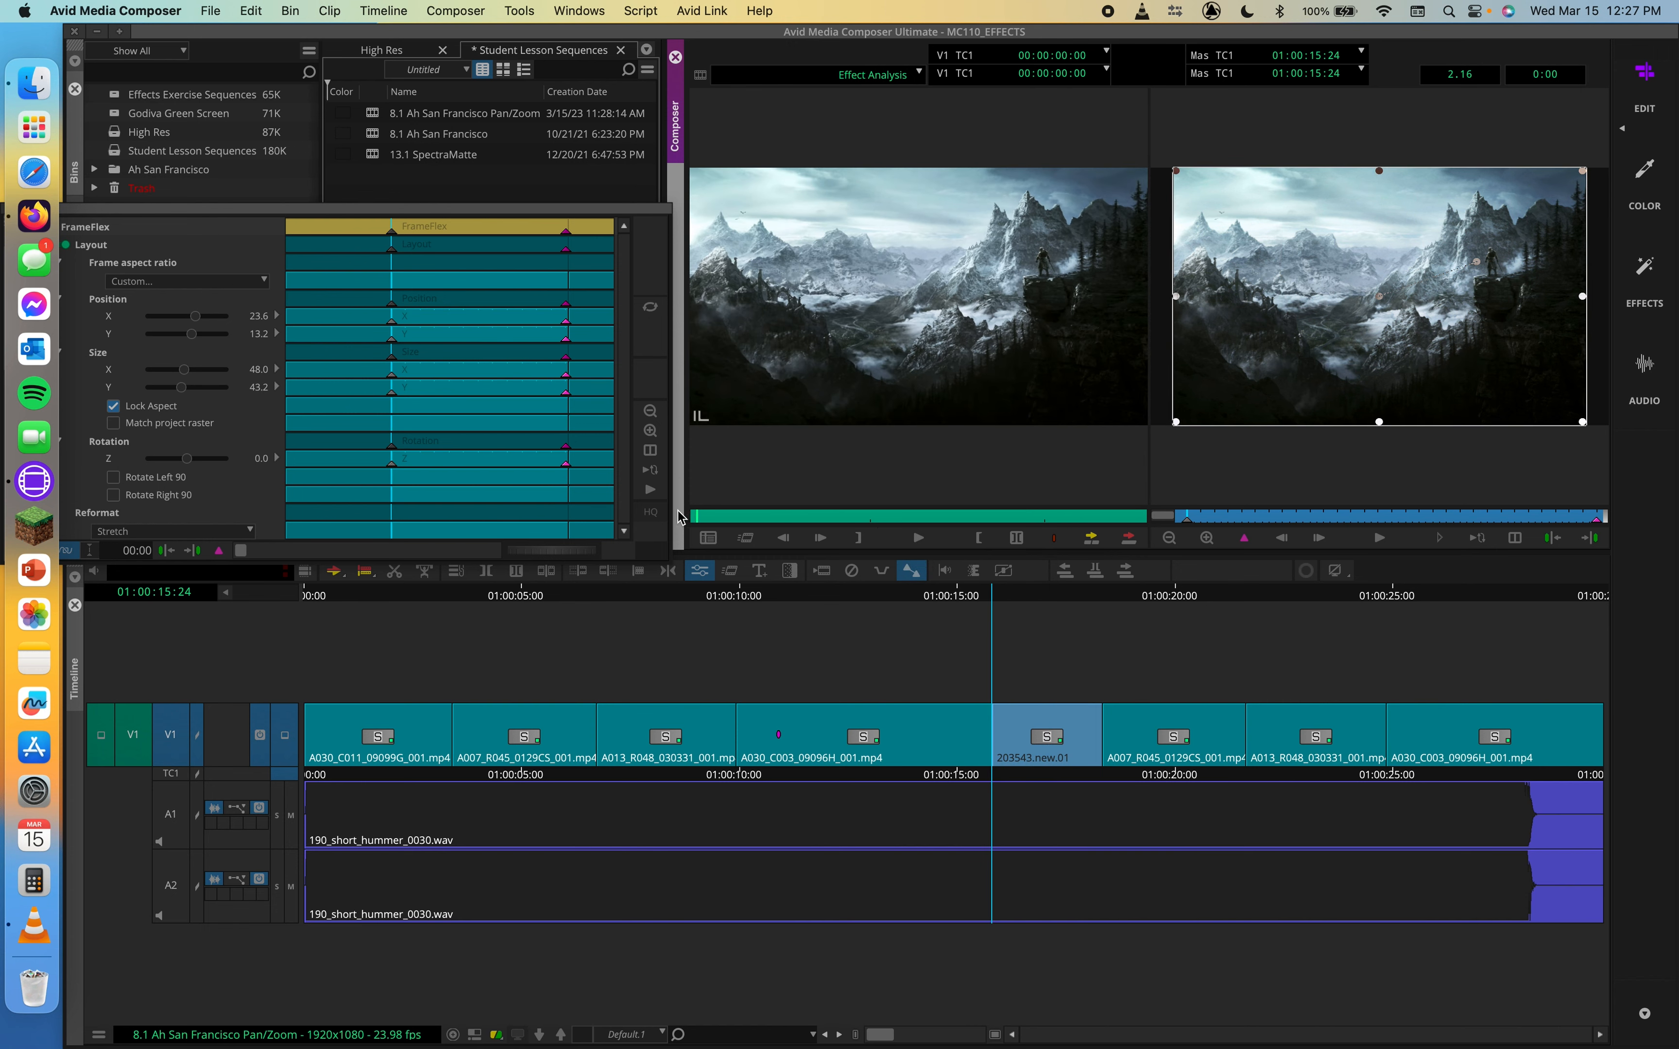
pyautogui.press('space')
pyautogui.press('space')
pyautogui.moveTo(719, 516); pyautogui.dragTo(677, 515)
pyautogui.press('space')
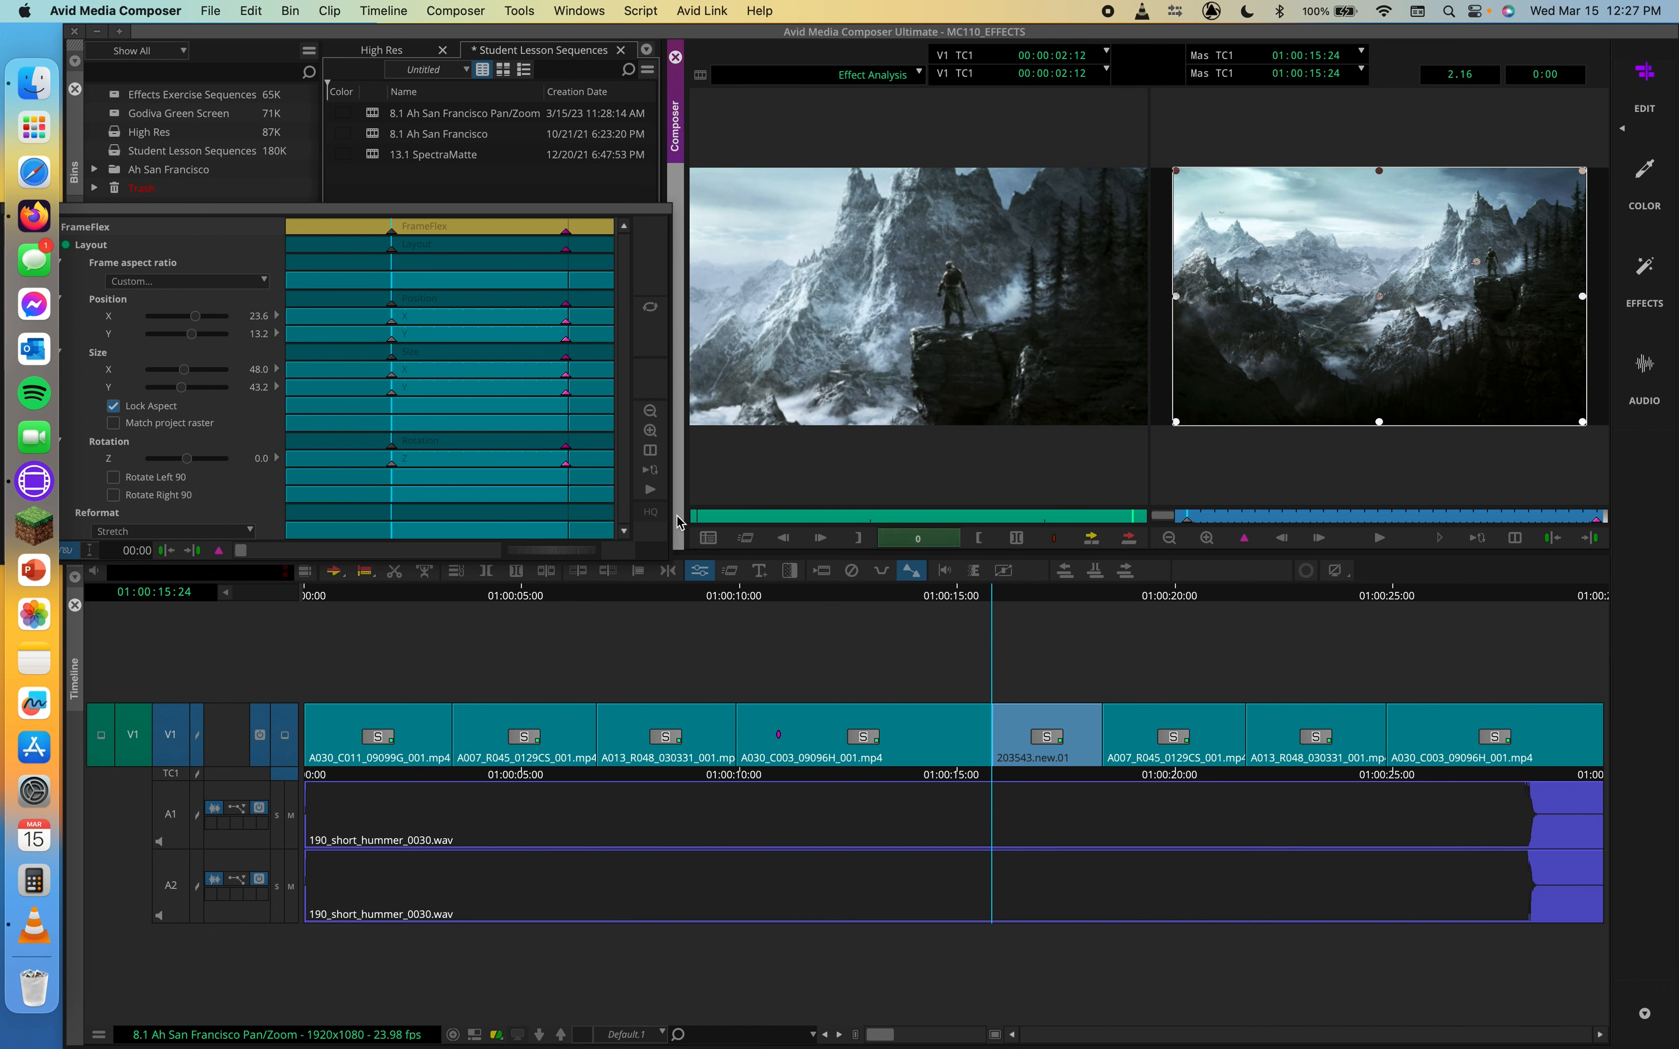
pyautogui.press('End')
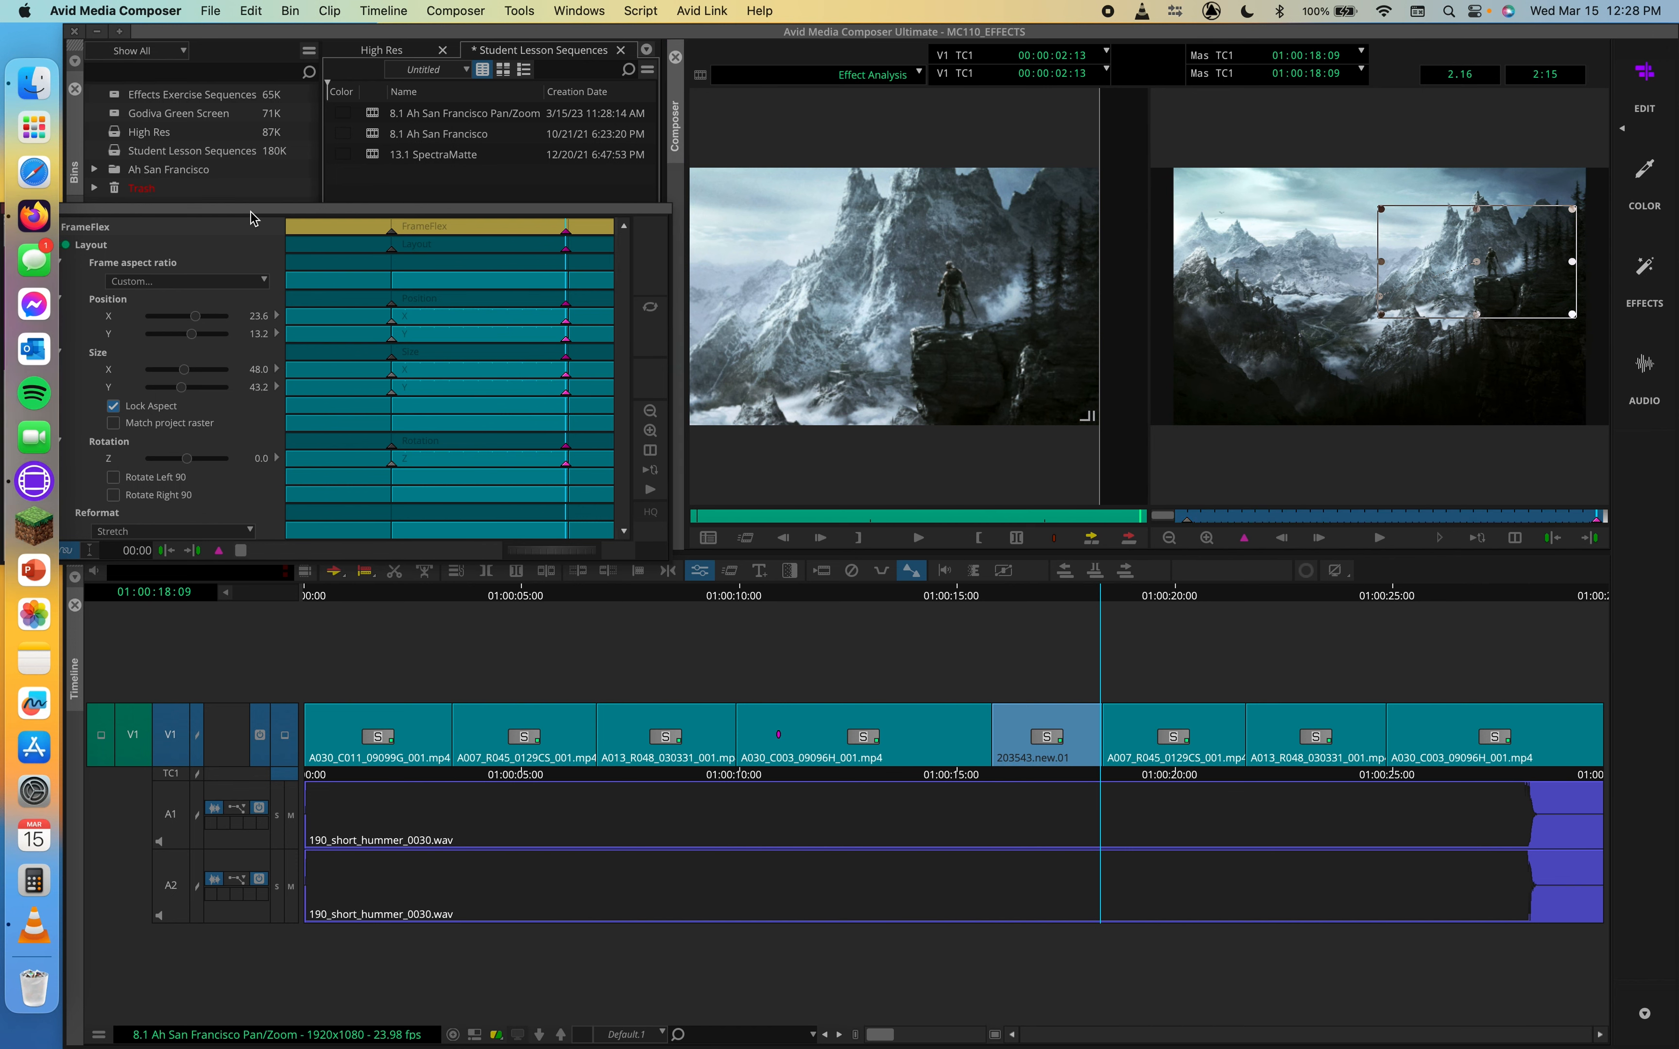
# Exit Effect Mode on the image clip and save the sequence
pyautogui.moveTo(240, 218); pyautogui.dragTo(573, 200)
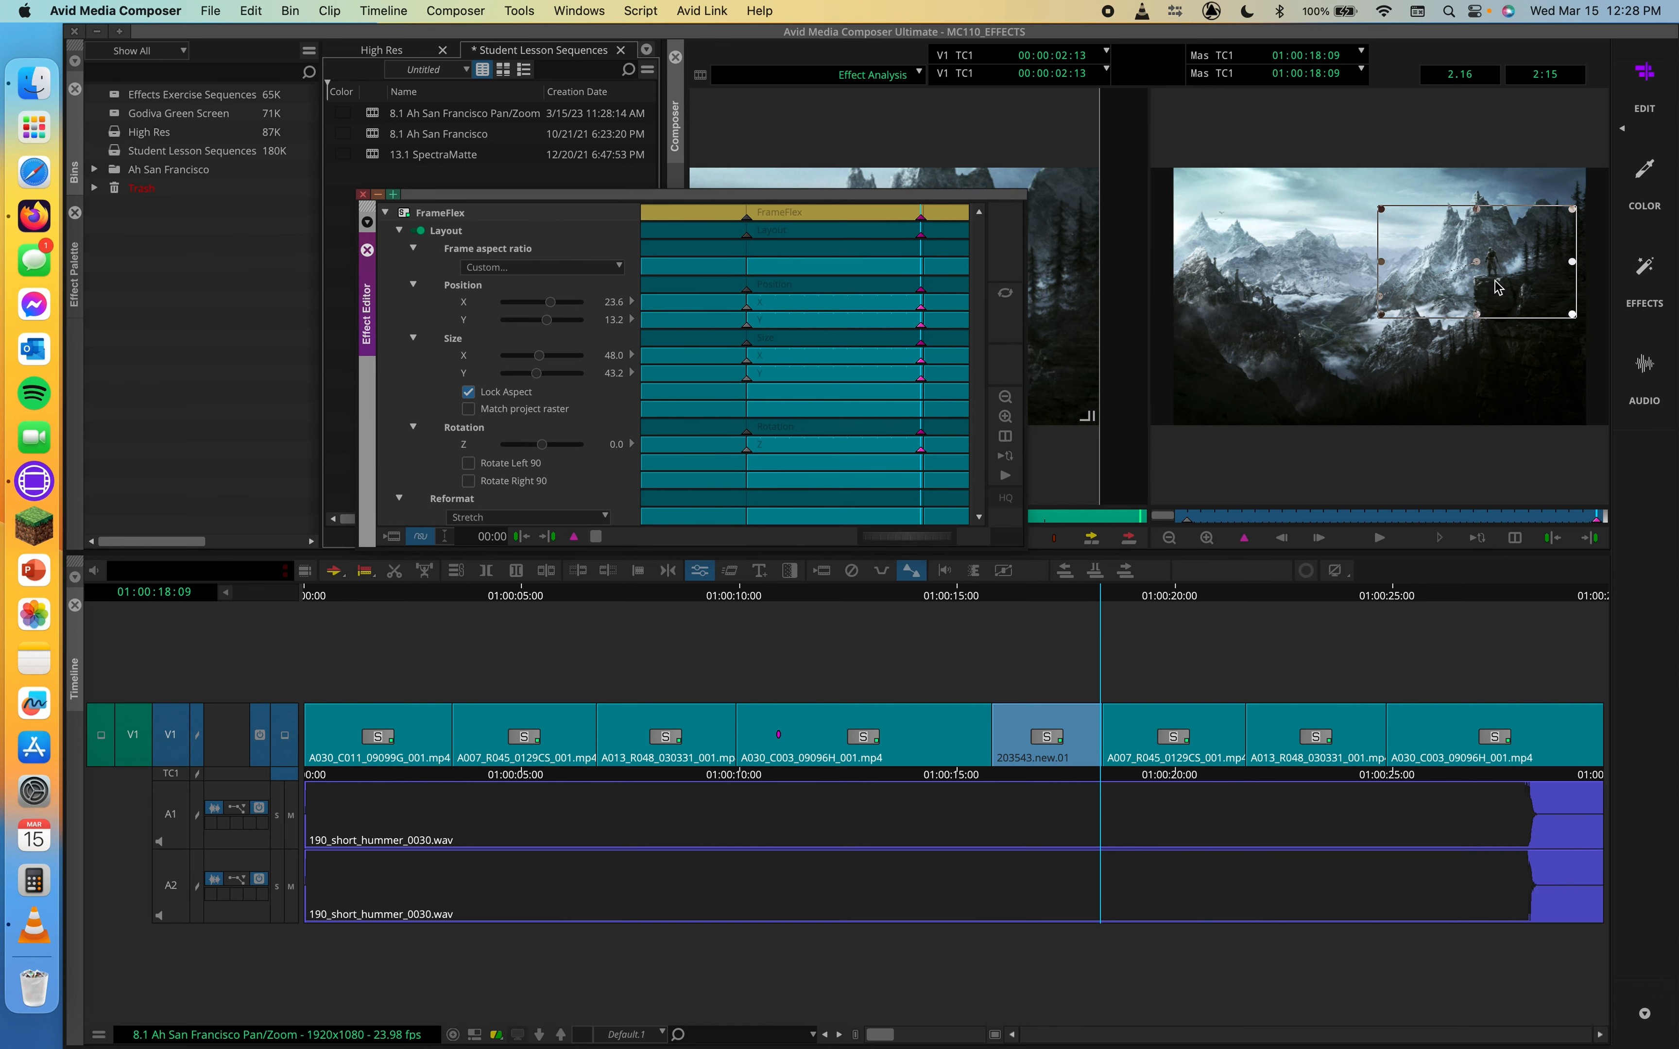
pyautogui.click(361, 194)
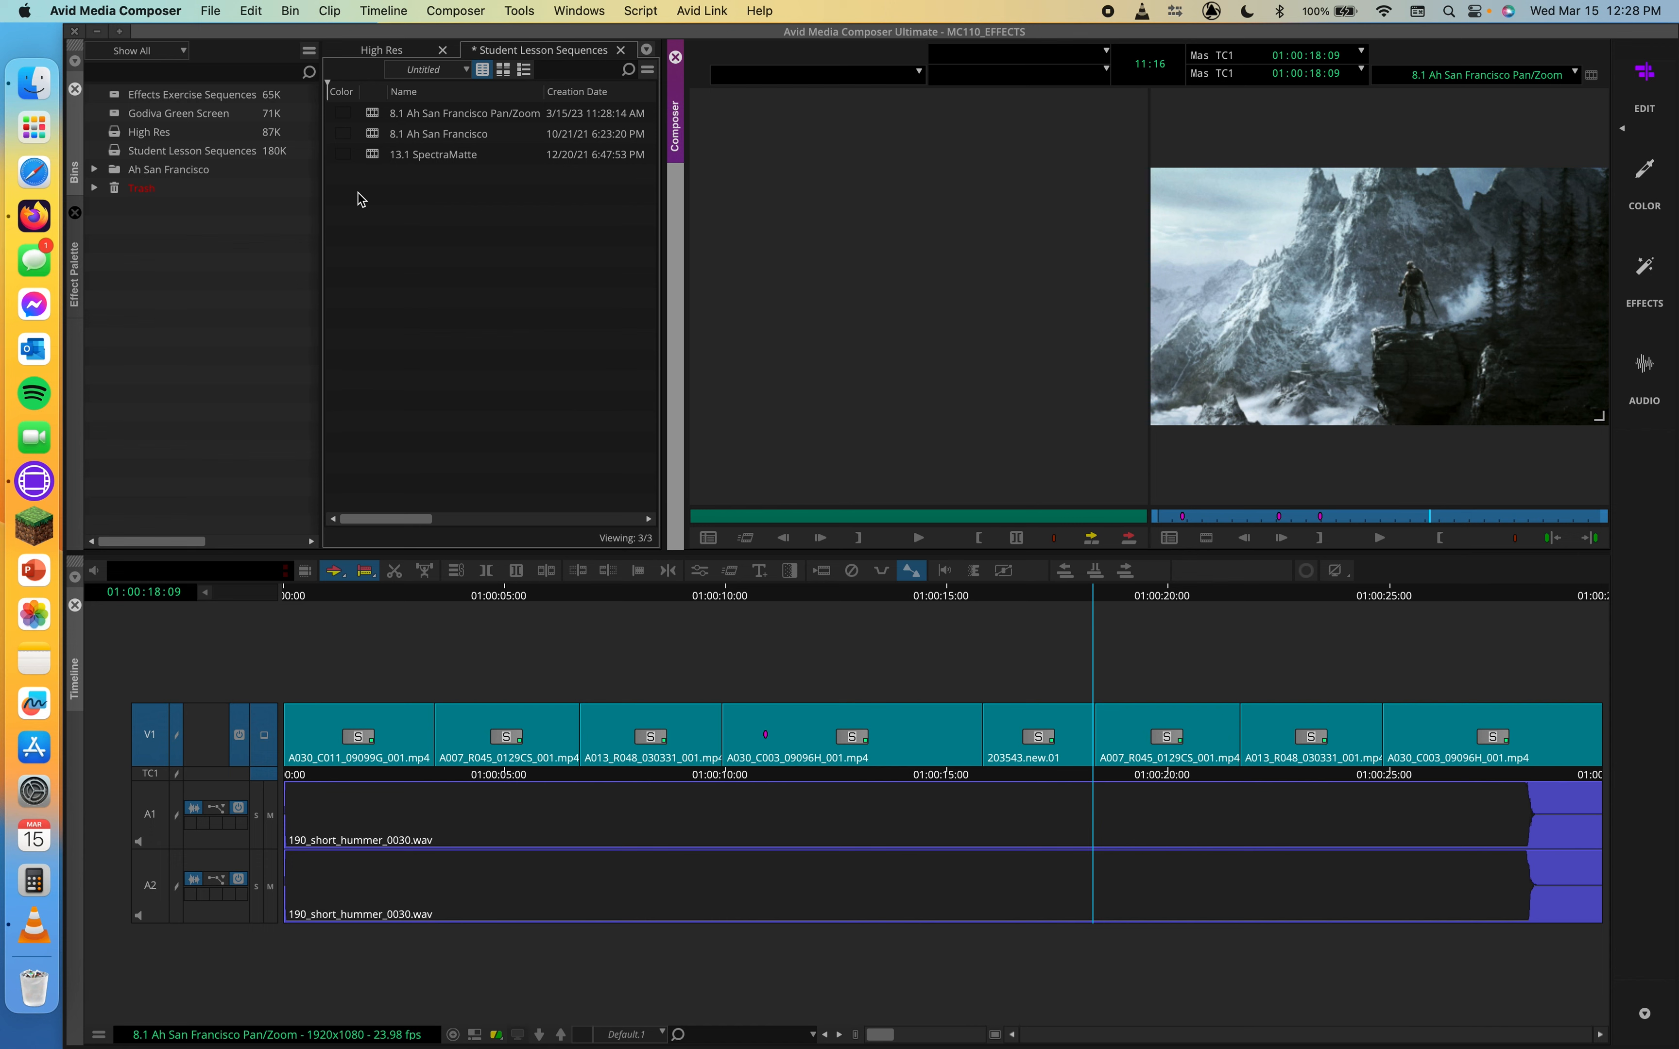
pyautogui.press('super+s')
# Open Effect Mode on the A030_C003_09096H_001 clip and place the Effect Editor in the upper-left corner
pyautogui.moveTo(1061, 597); pyautogui.dragTo(841, 619)
pyautogui.click(699, 570)
pyautogui.moveTo(639, 201); pyautogui.dragTo(402, 68)
pyautogui.moveTo(782, 60); pyautogui.dragTo(658, 60)
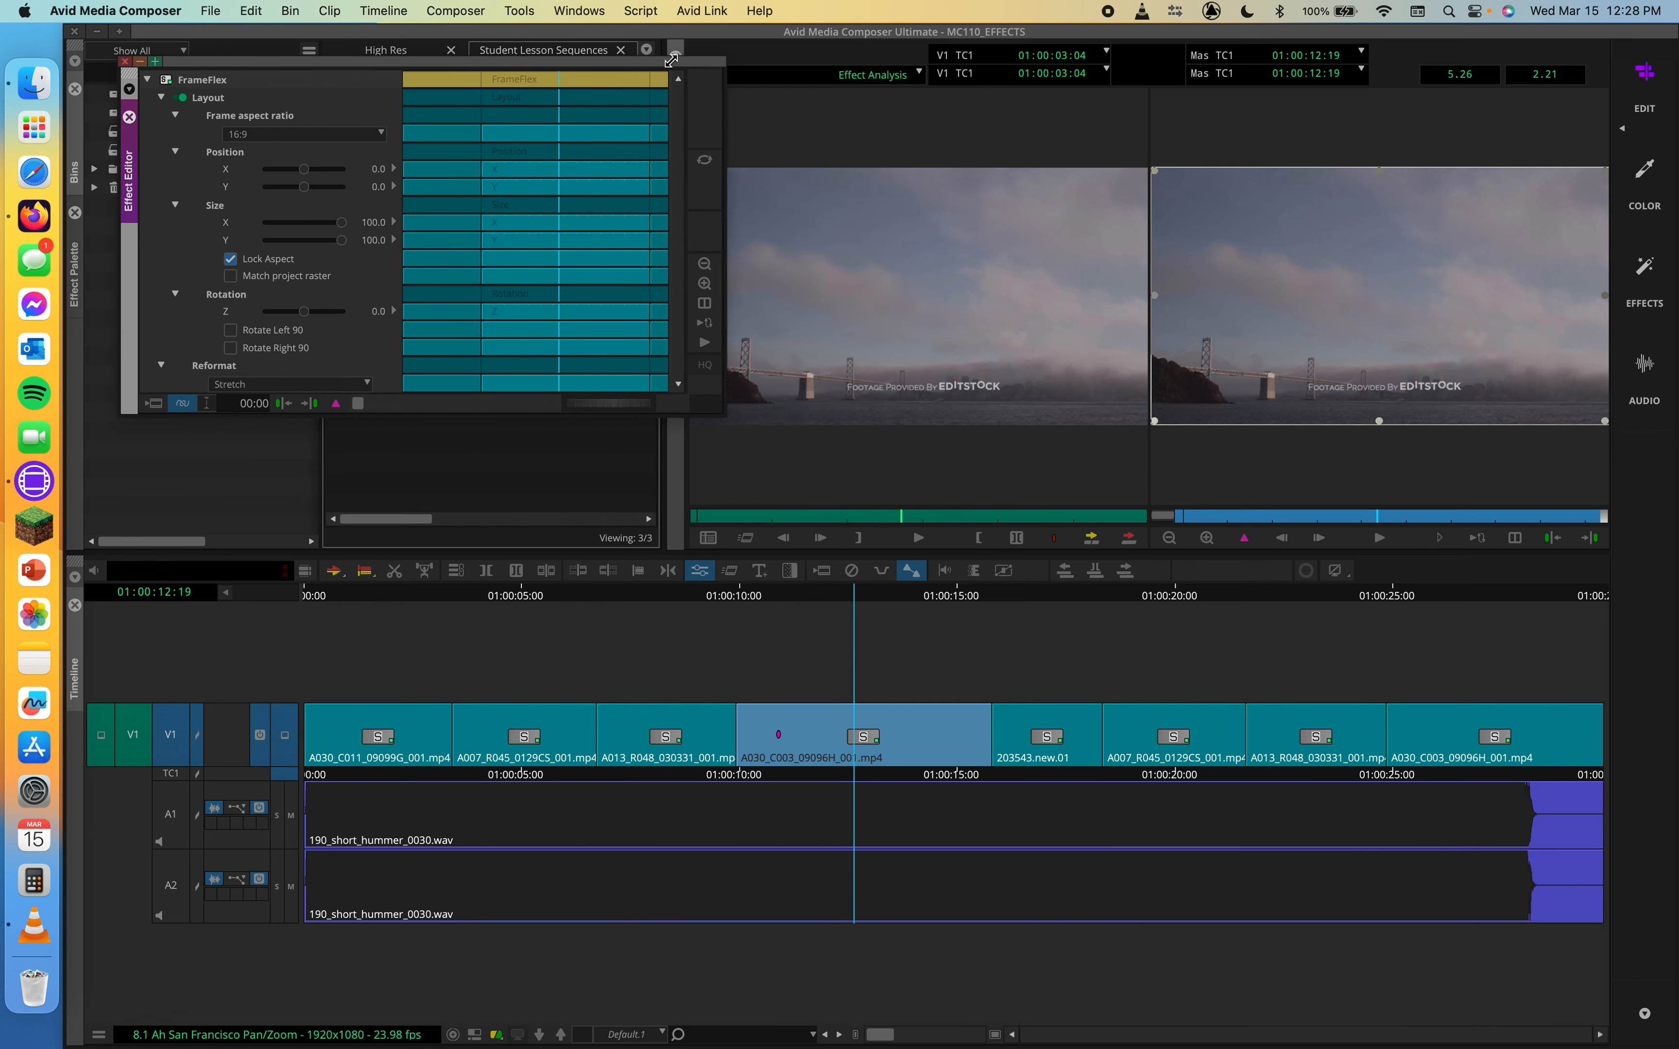
# Add a FrameFlex keyframe at the clip's first frame
pyautogui.click(1257, 516)
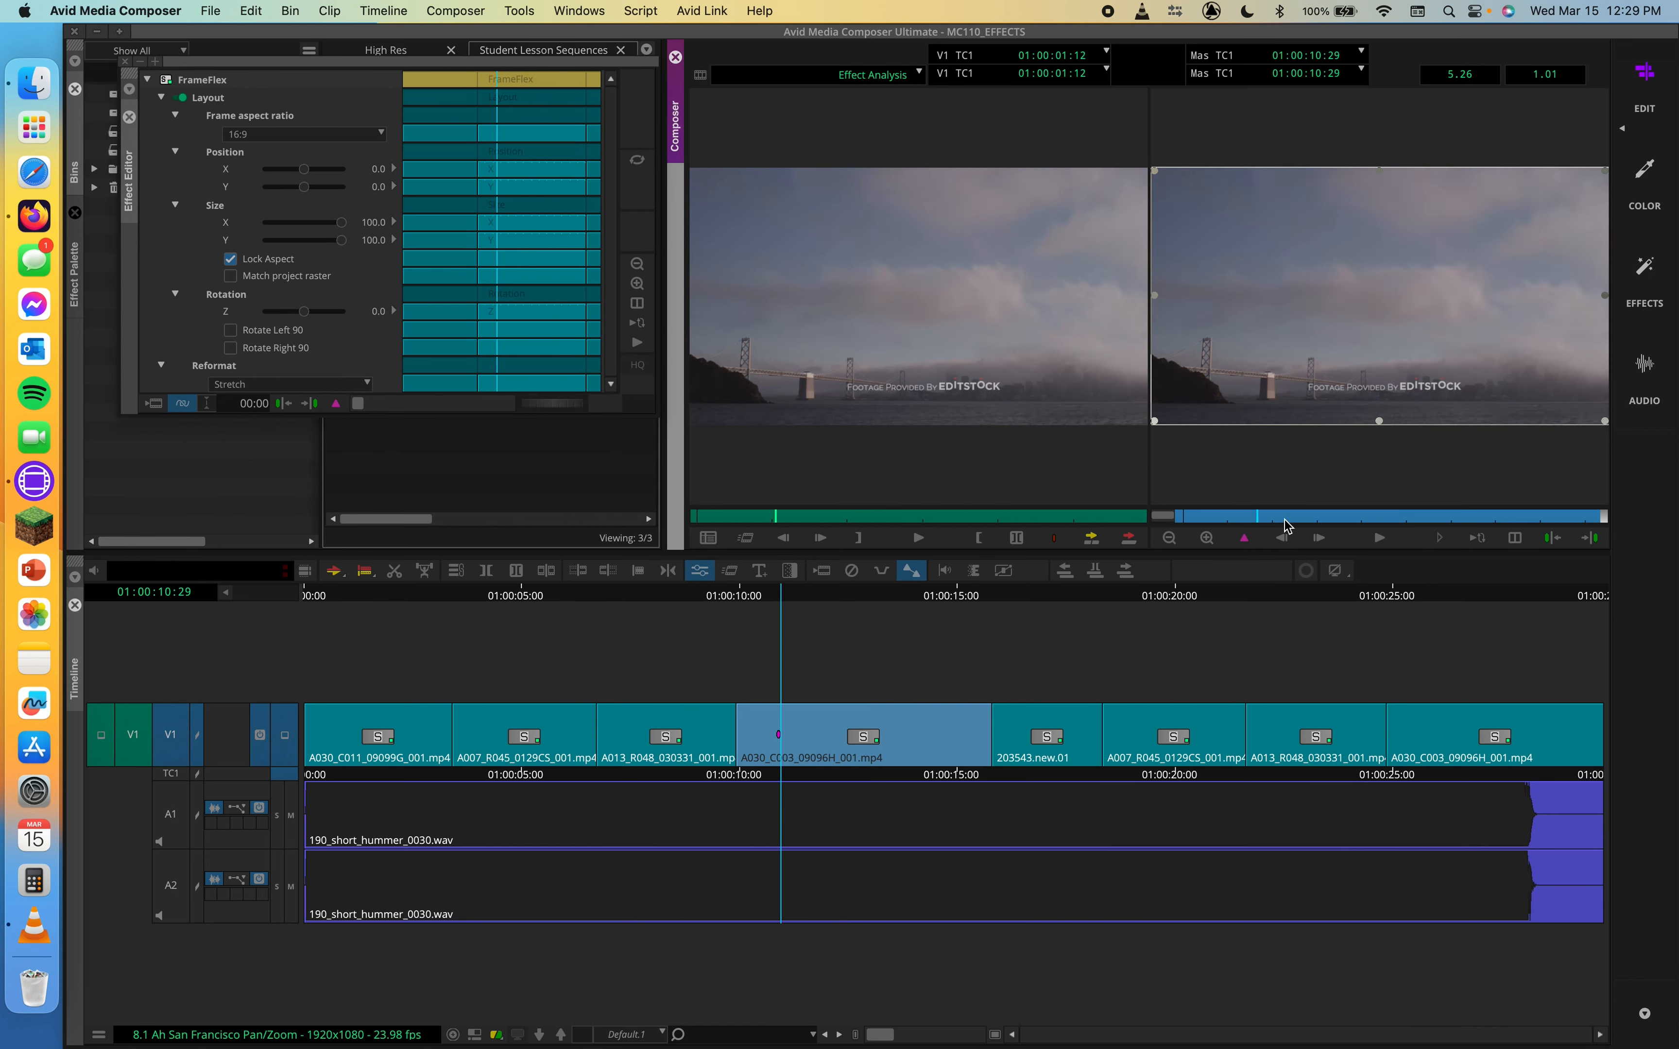
pyautogui.click(1183, 517)
pyautogui.press("'")
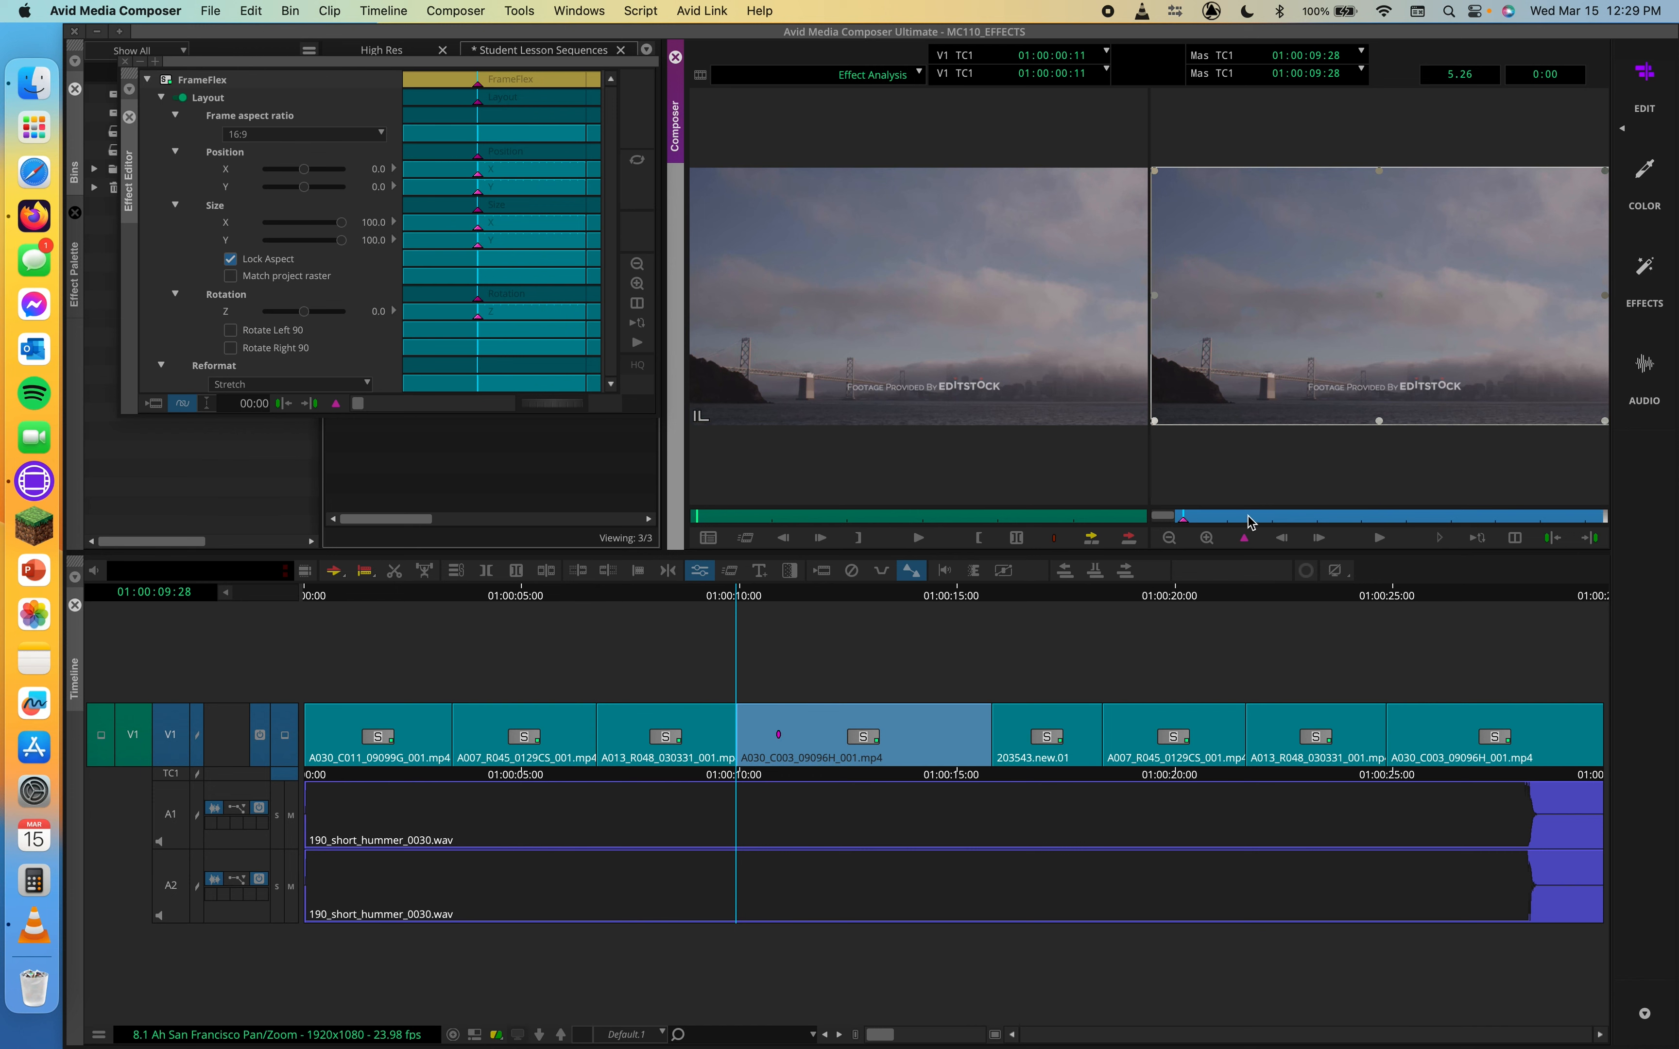
# At the clip's last frame, resize and move the FrameFlex box to size 67.0 at position -16.5, -16.5
pyautogui.moveTo(1255, 518); pyautogui.dragTo(1603, 526)
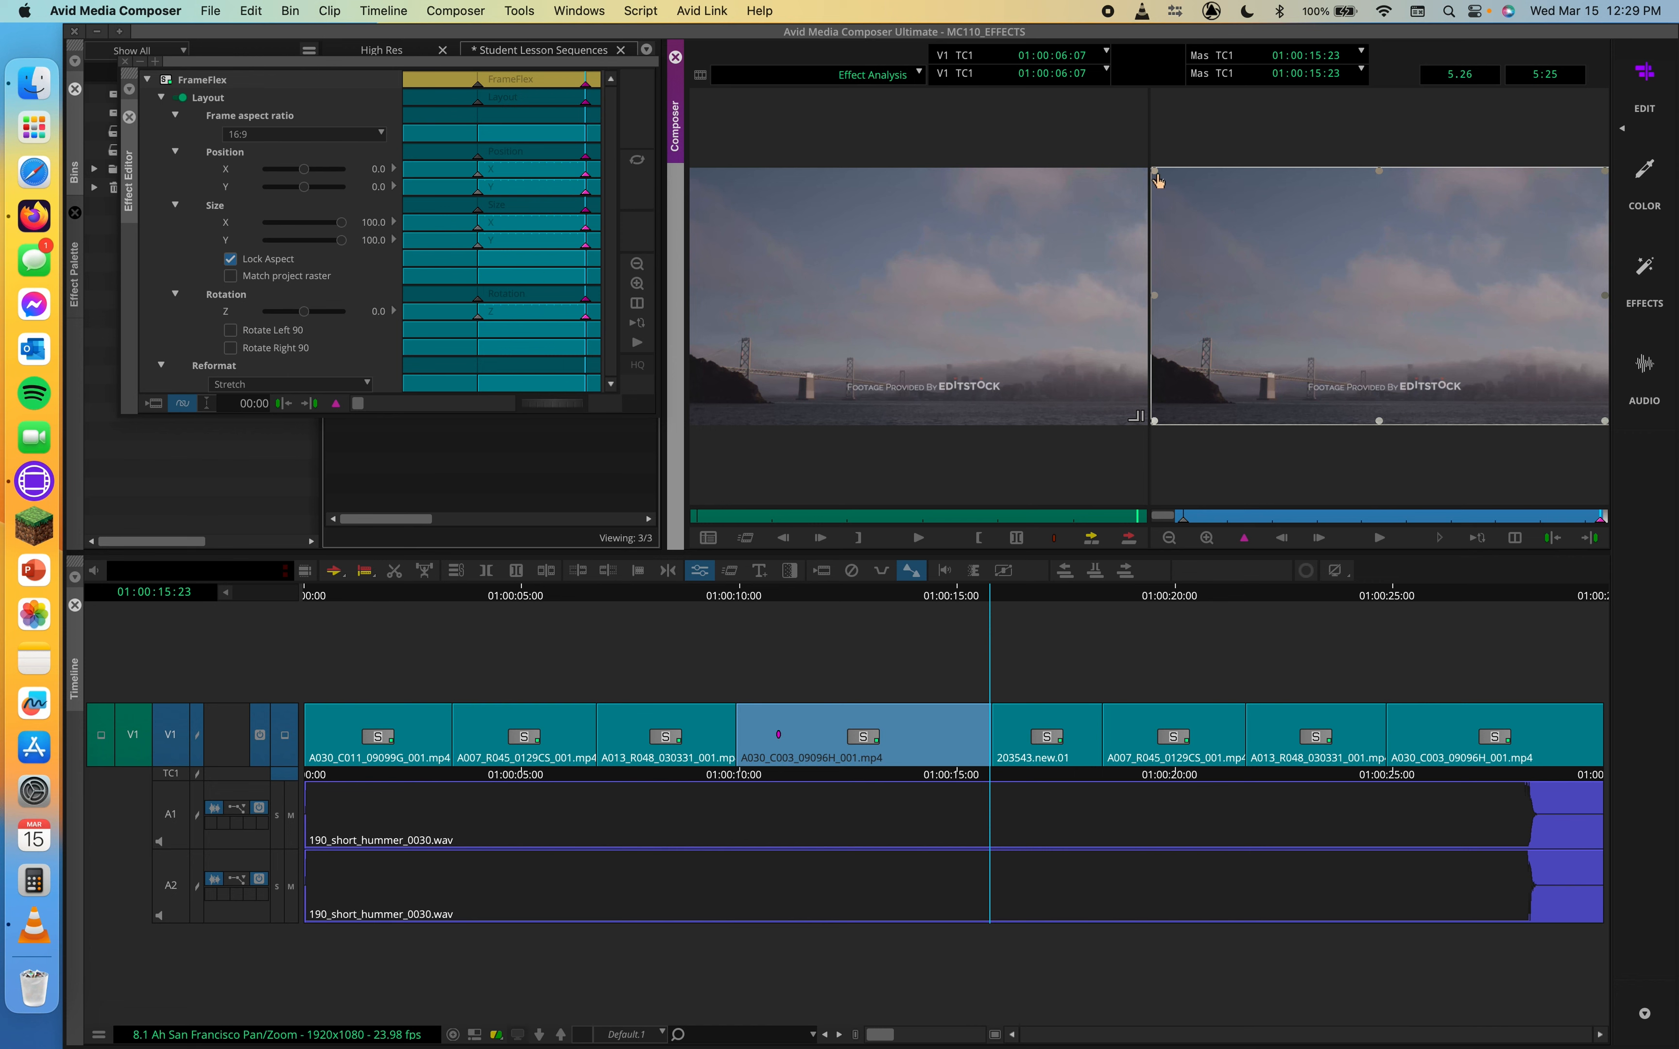
pyautogui.moveTo(1155, 173); pyautogui.dragTo(1211, 365)
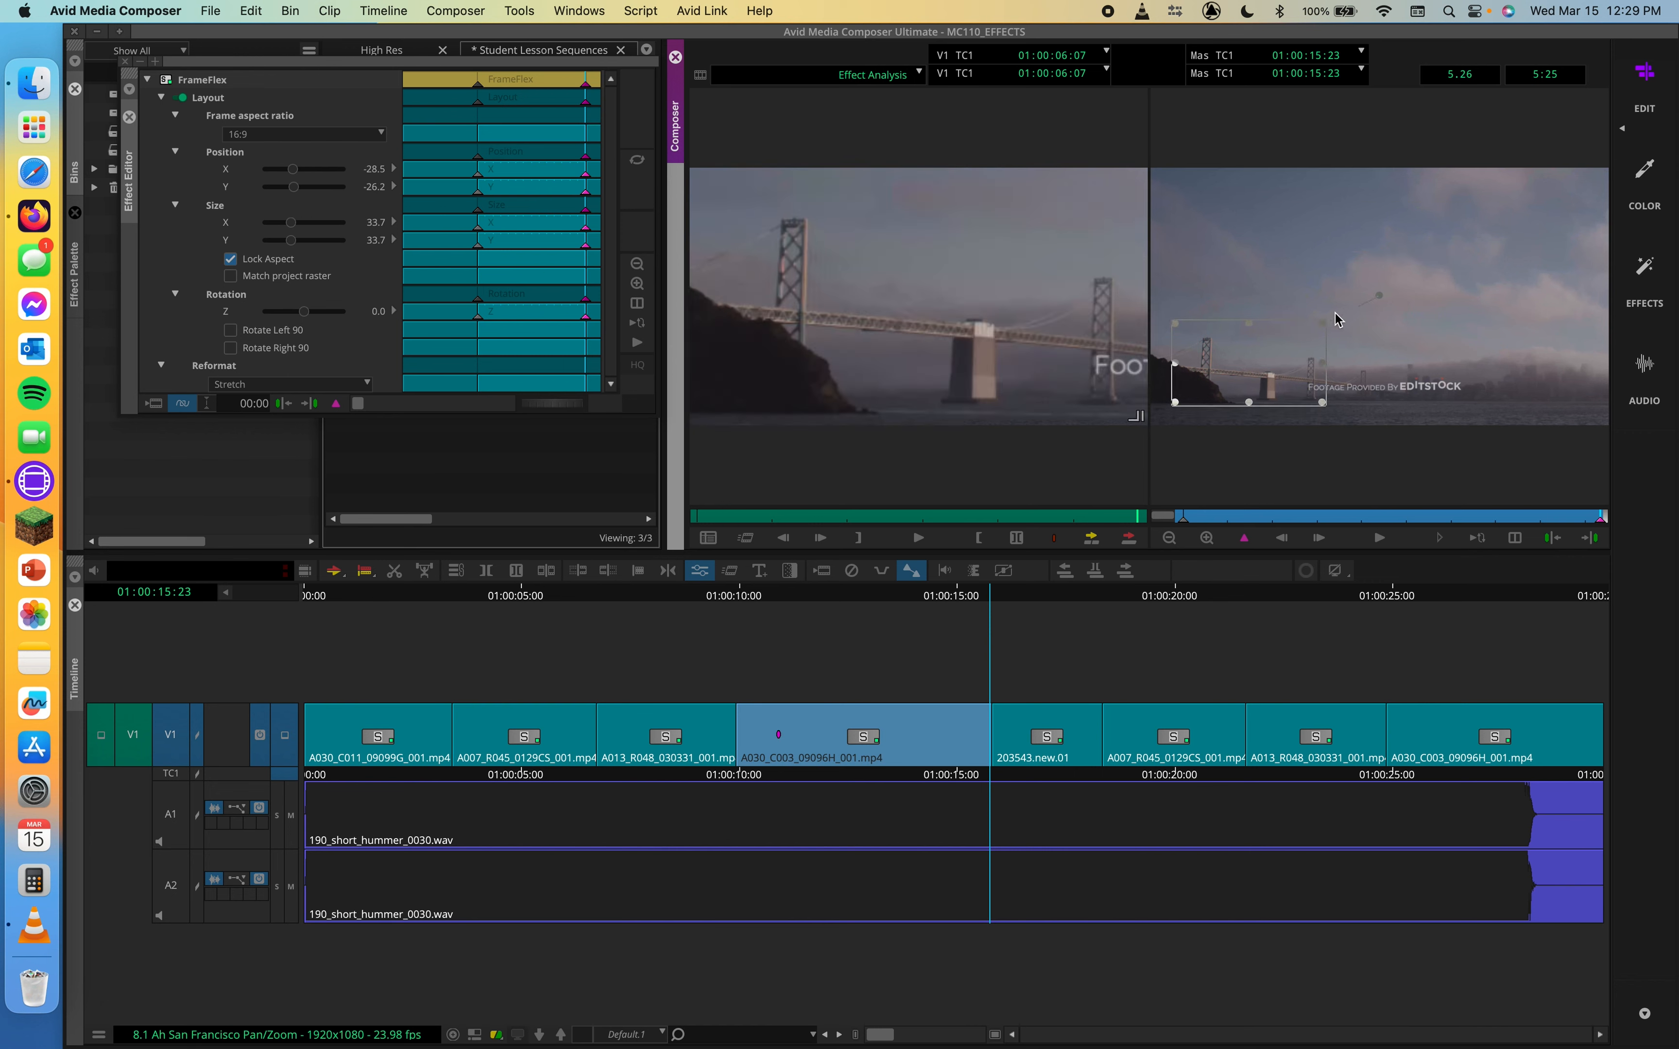
pyautogui.moveTo(1322, 332); pyautogui.dragTo(1418, 296)
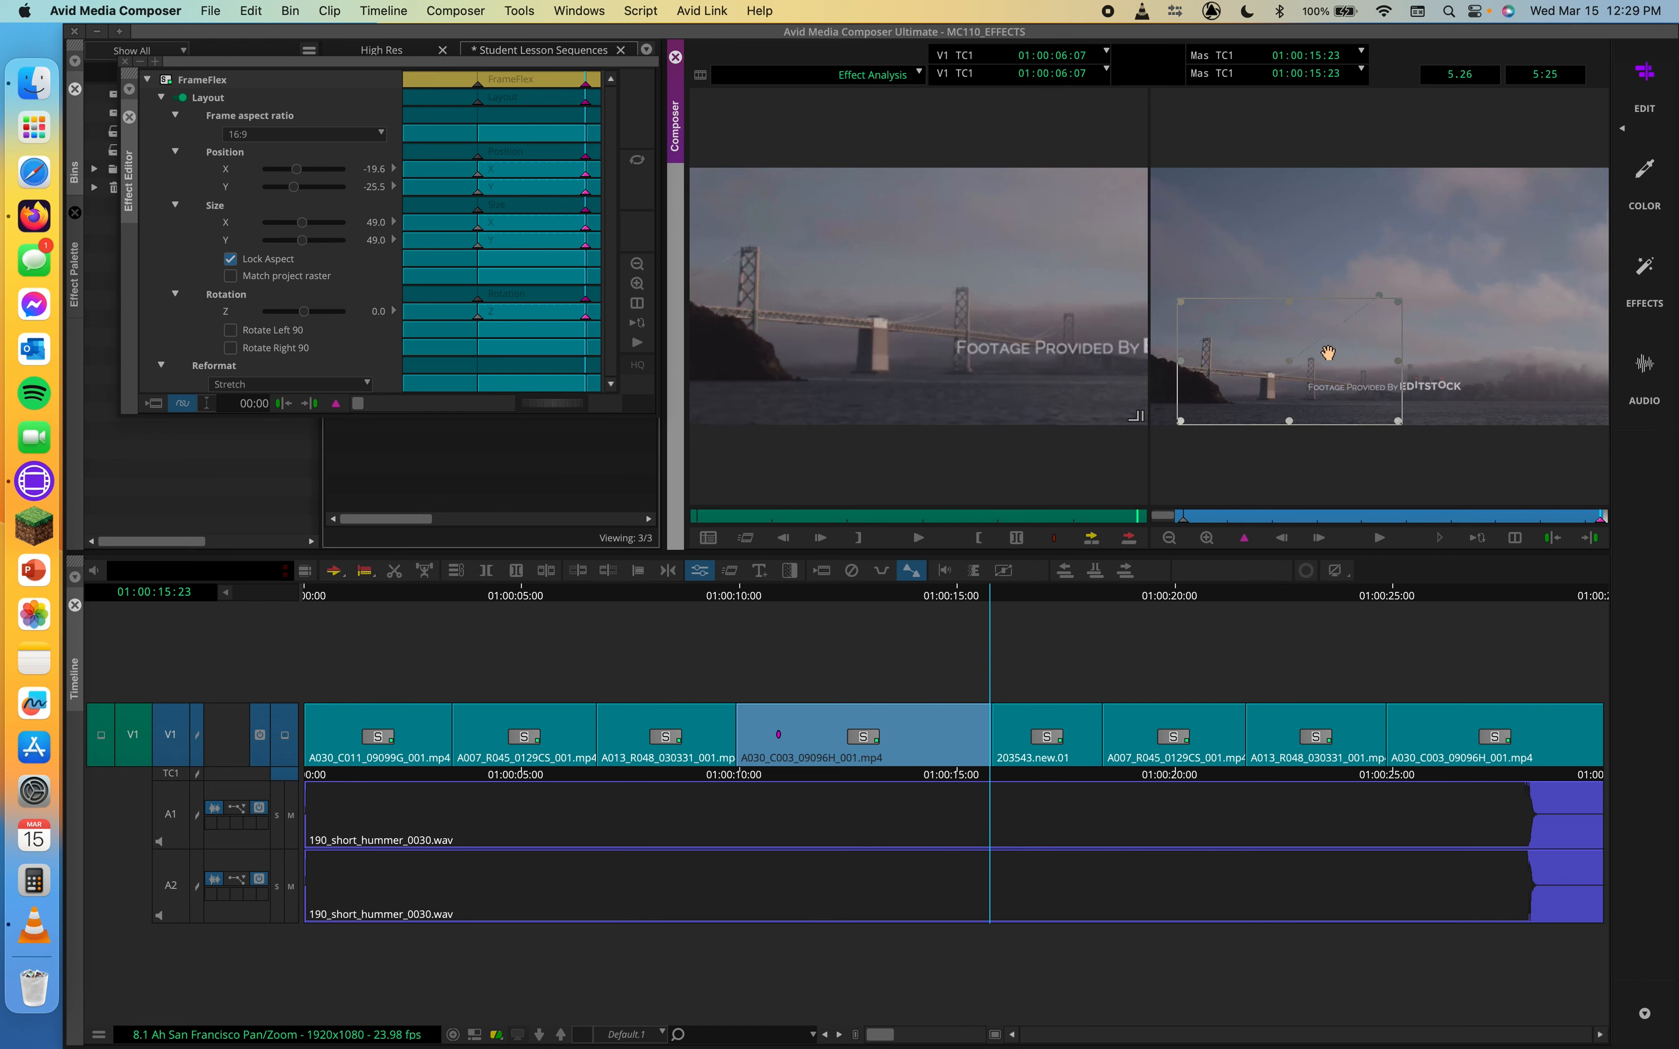
pyautogui.moveTo(1329, 353); pyautogui.dragTo(1343, 312)
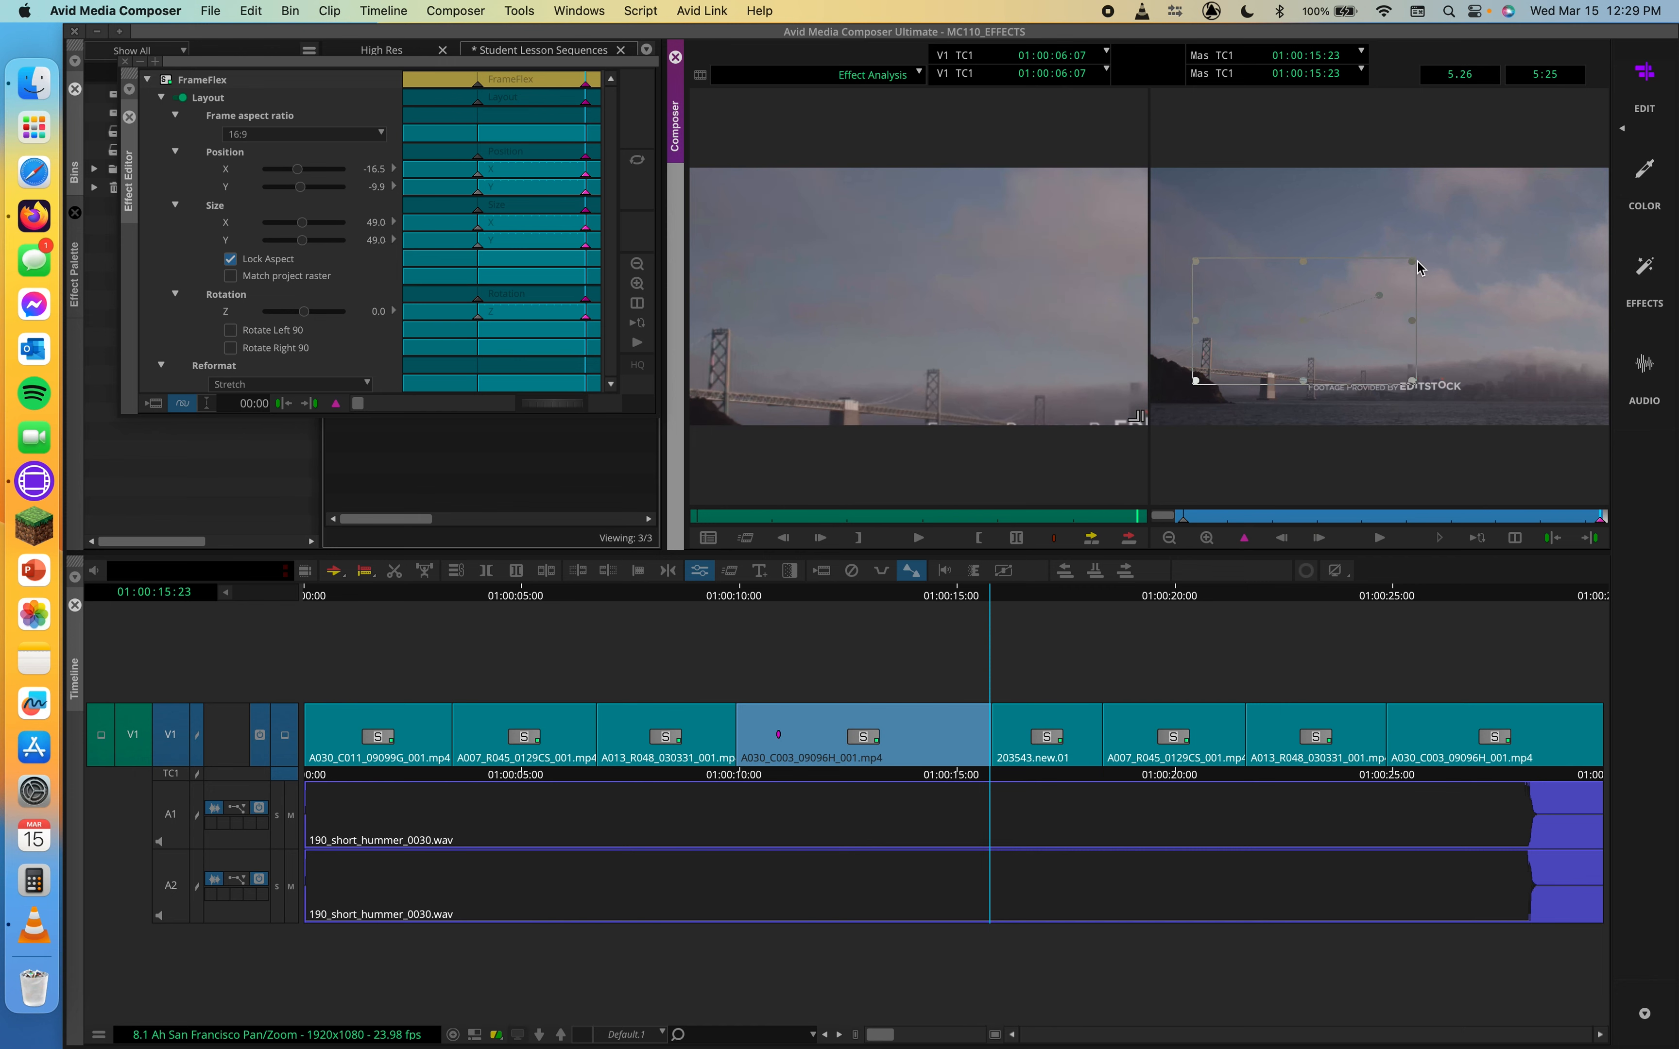
pyautogui.moveTo(1415, 259); pyautogui.dragTo(1454, 238)
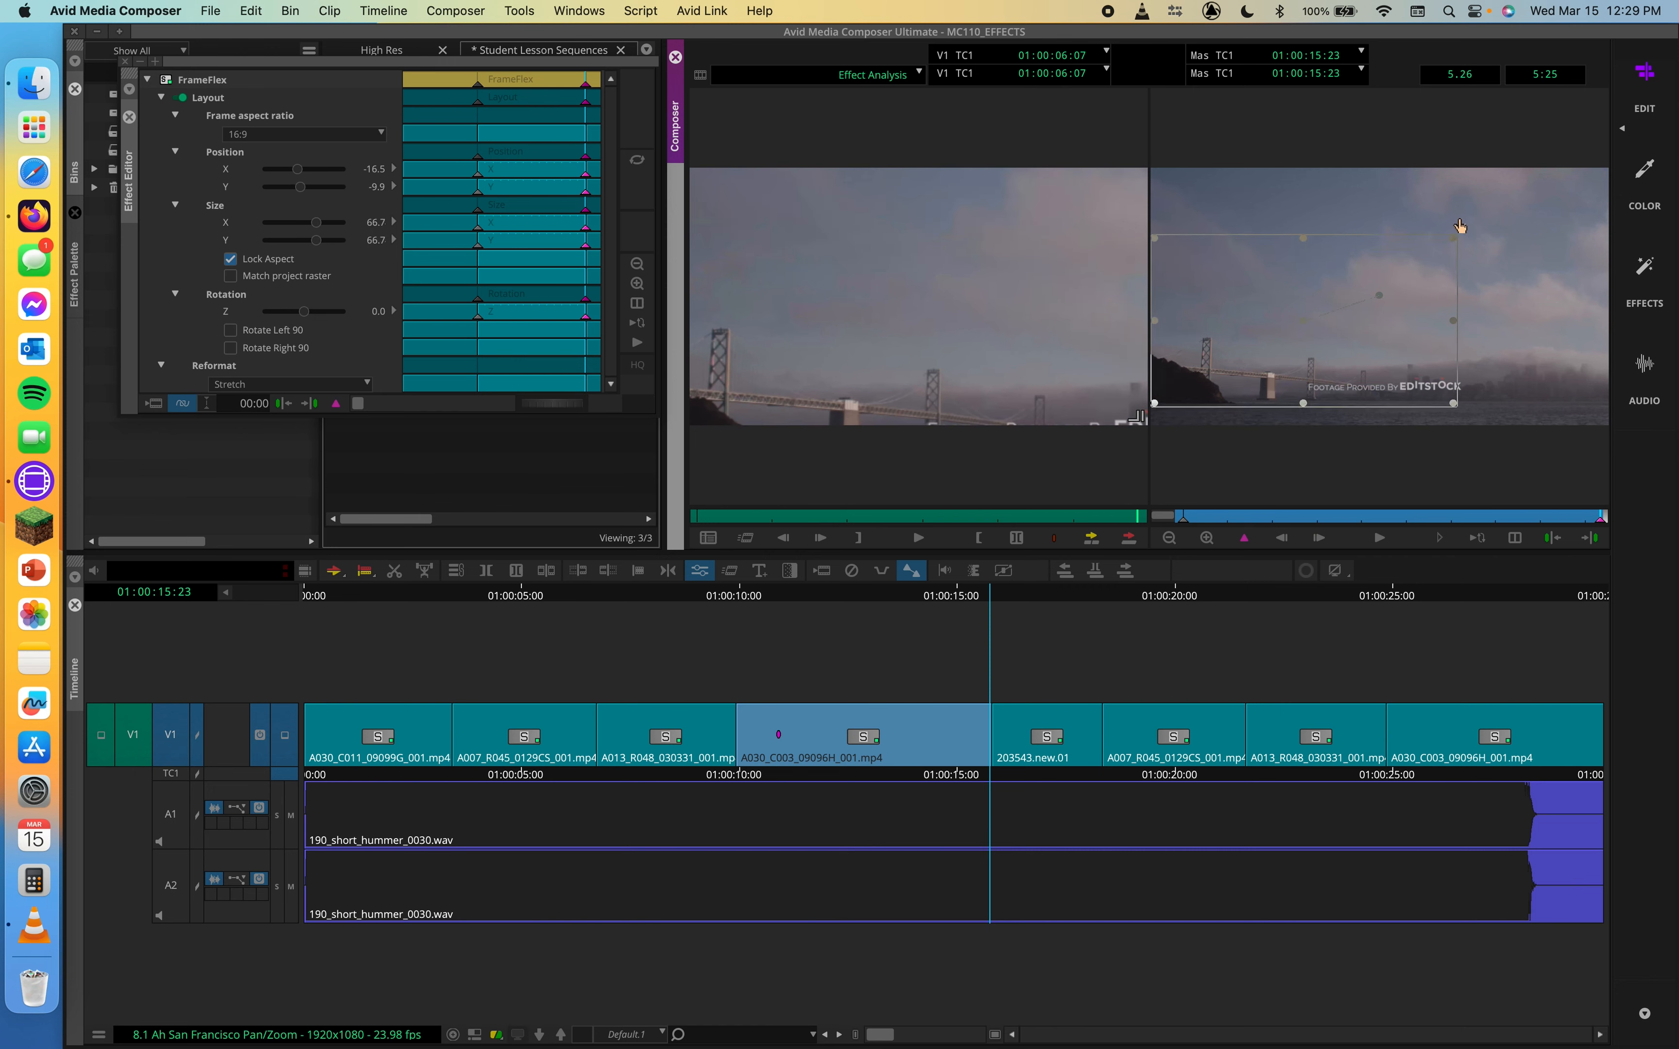
pyautogui.moveTo(1372, 306); pyautogui.dragTo(1373, 325)
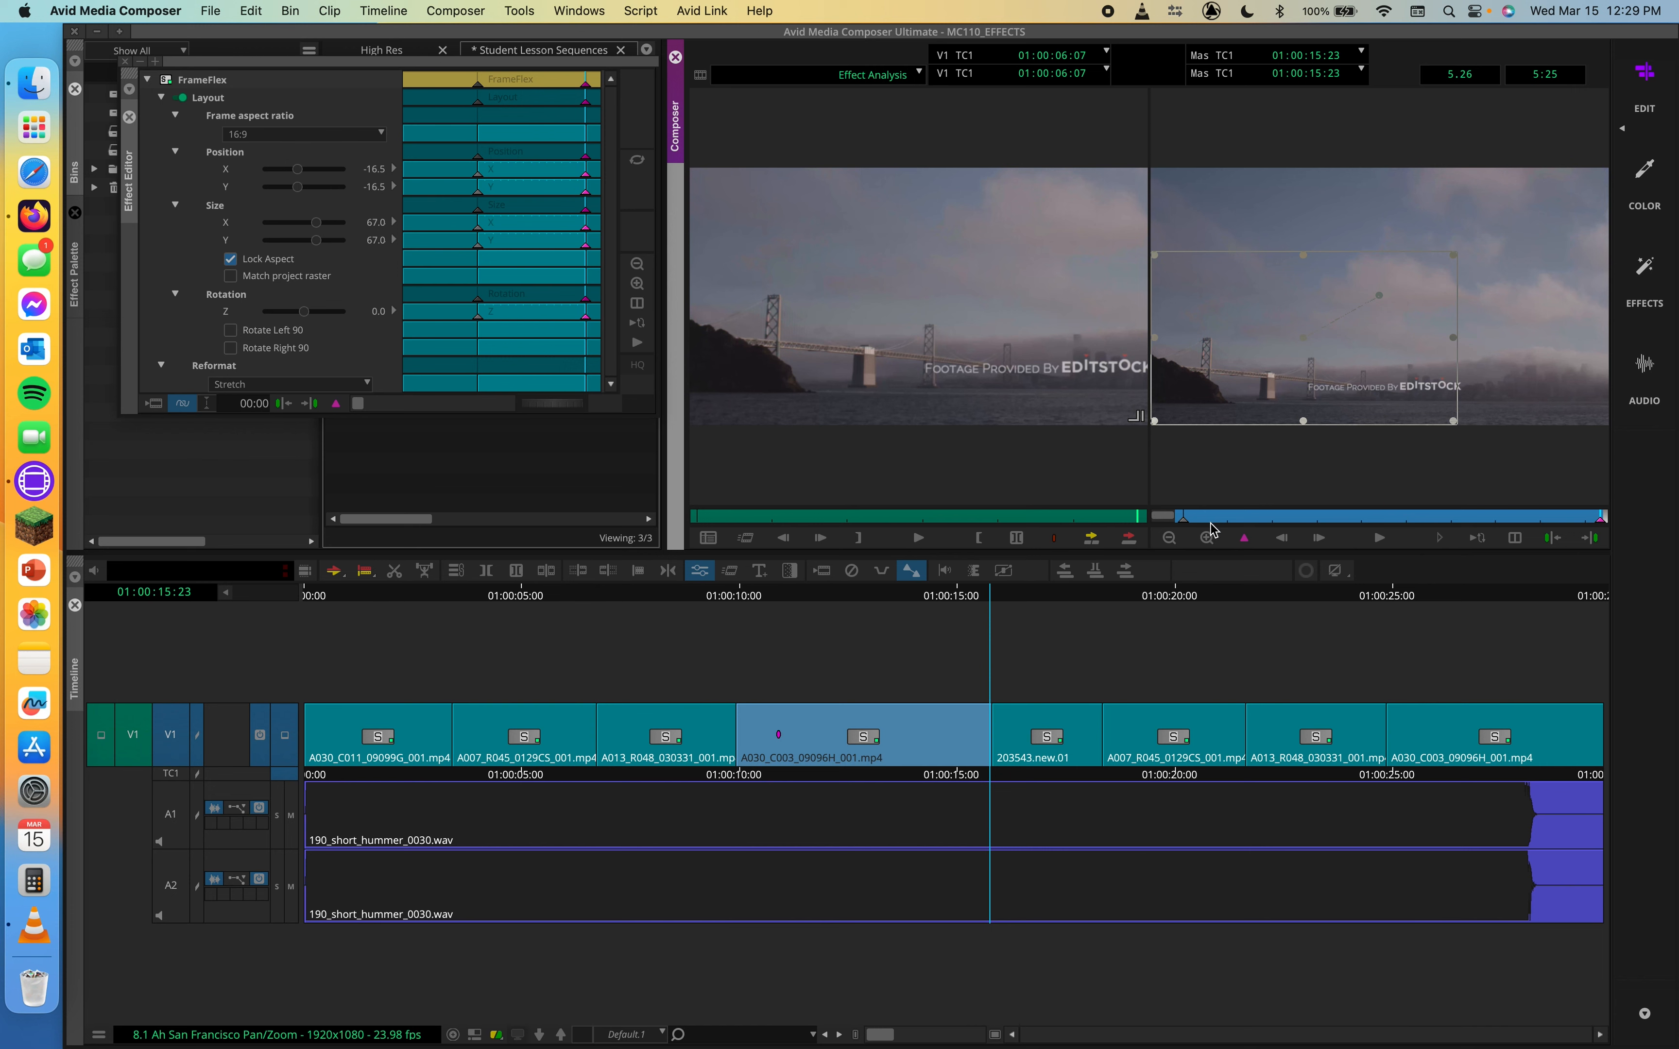
# Play the clip's FrameFlex zoom animation from its first frame
pyautogui.moveTo(1209, 513); pyautogui.dragTo(1125, 520)
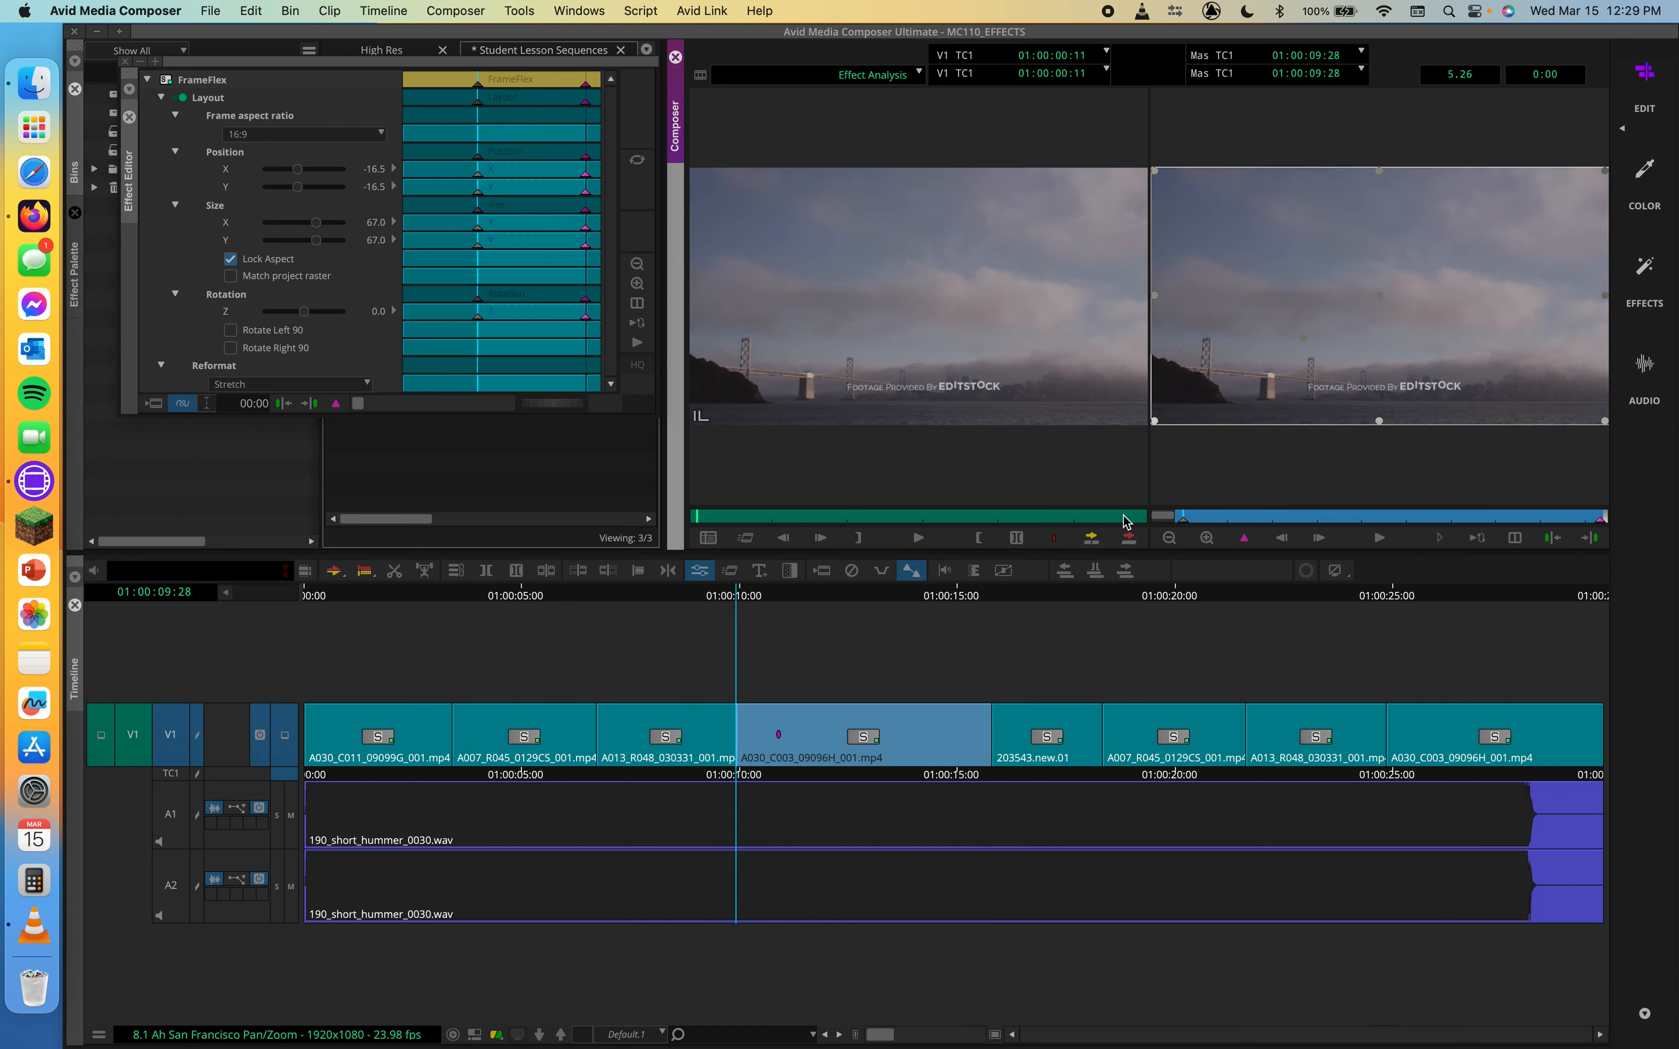
pyautogui.click(1382, 539)
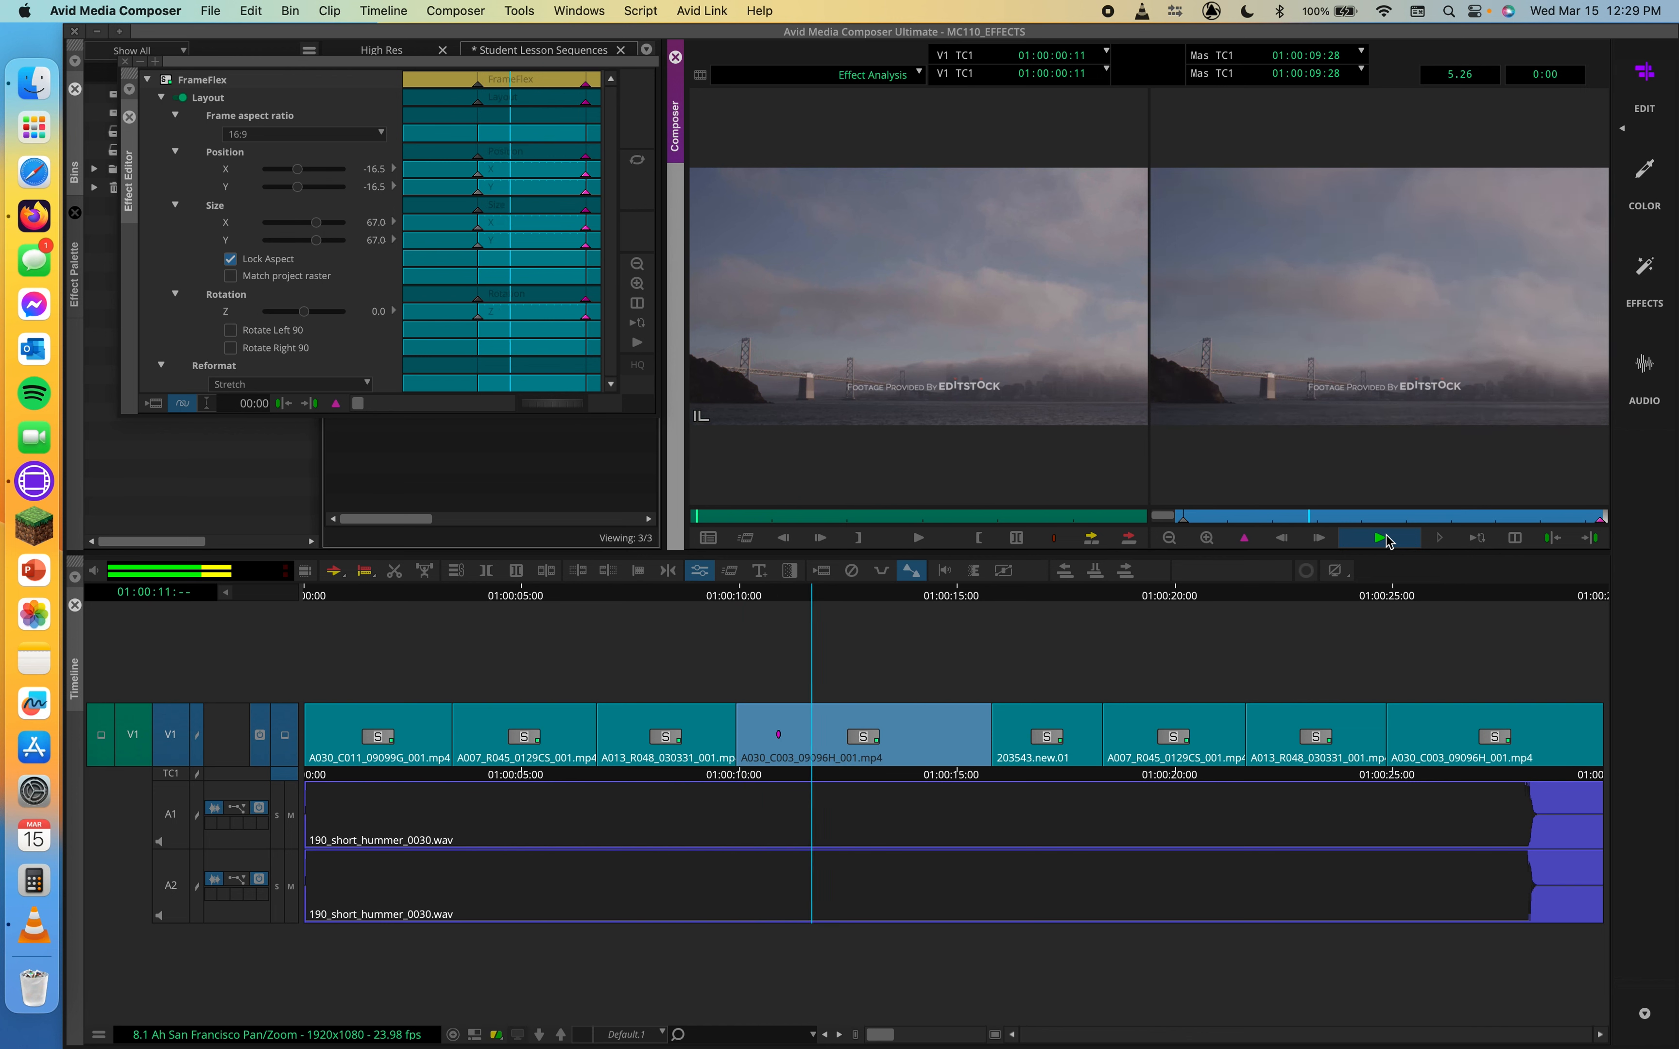
pyautogui.click(1382, 539)
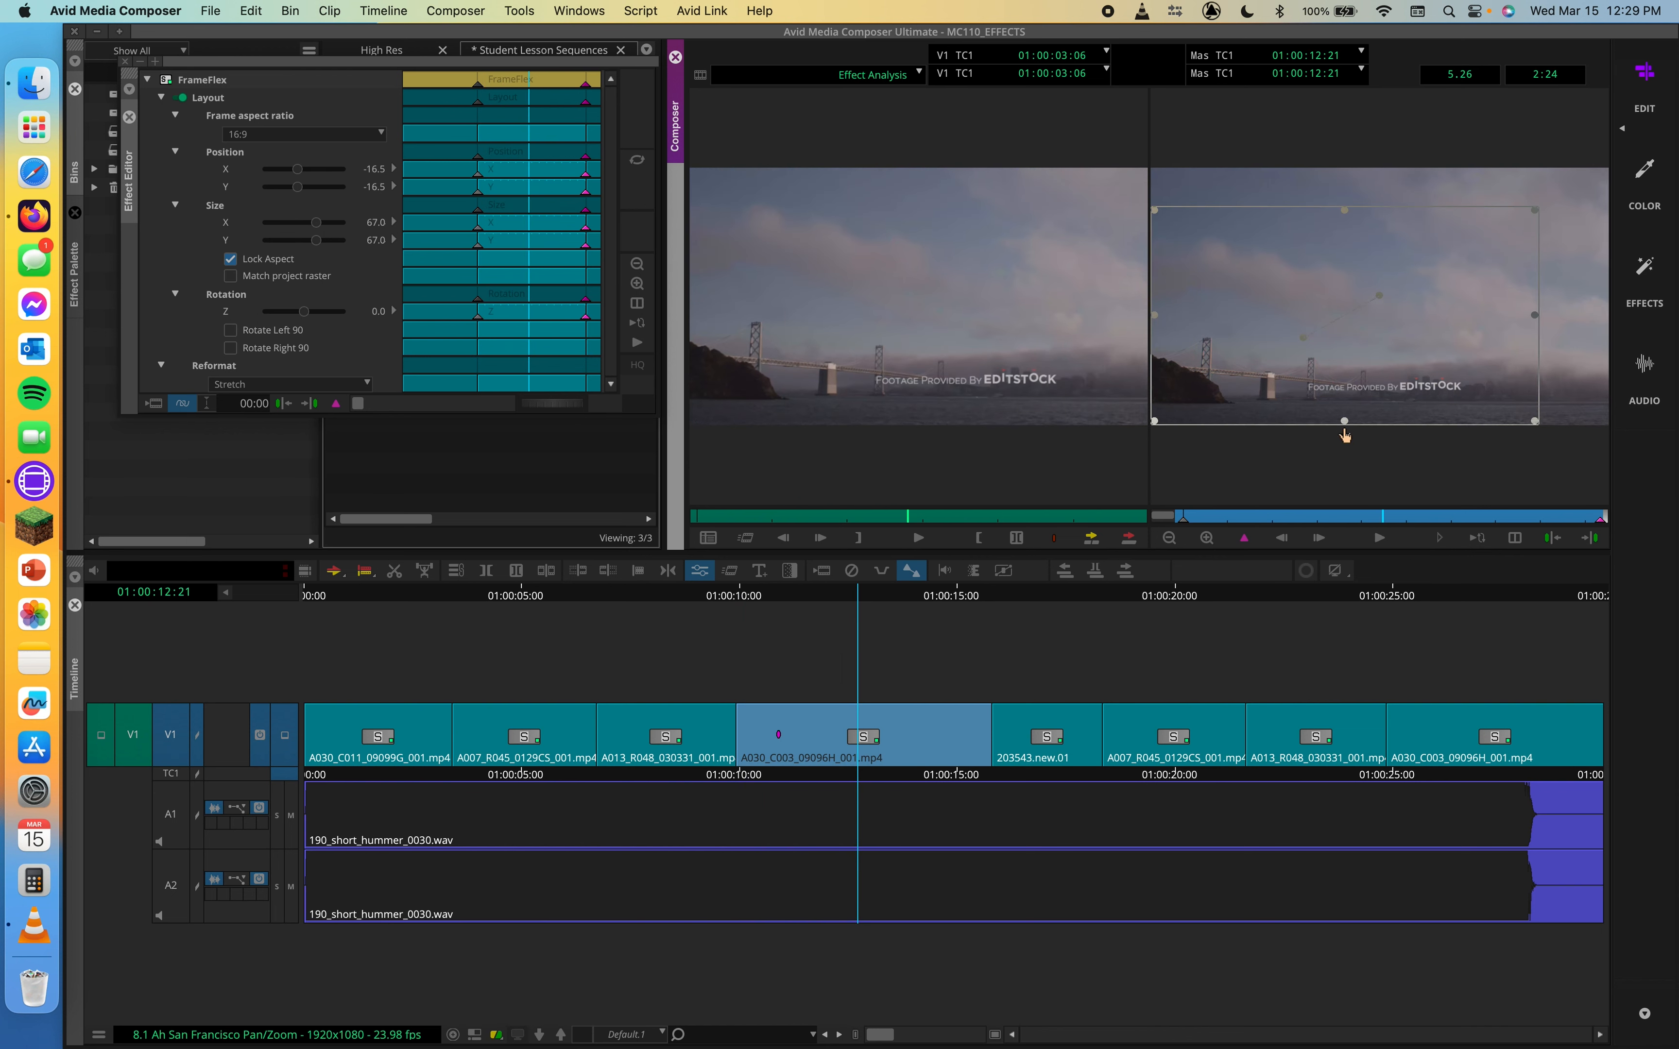
pyautogui.click(1296, 518)
pyautogui.moveTo(1295, 521); pyautogui.dragTo(1176, 519)
pyautogui.click(833, 408)
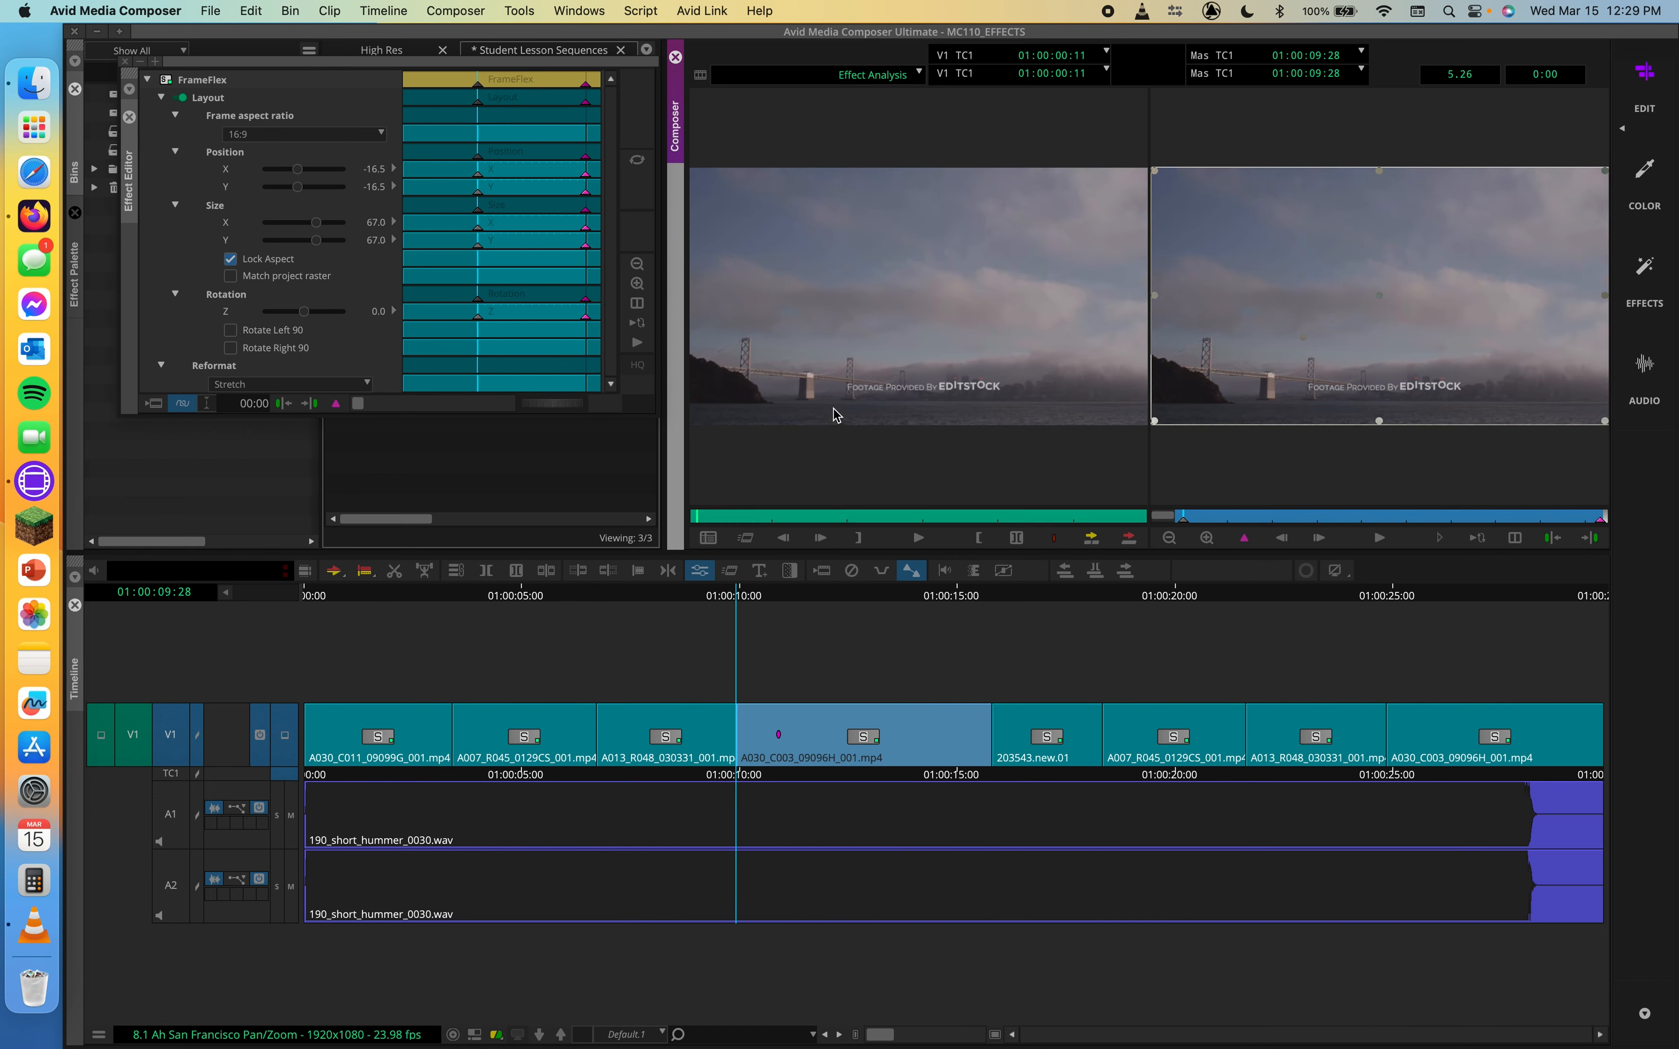
pyautogui.press('space')
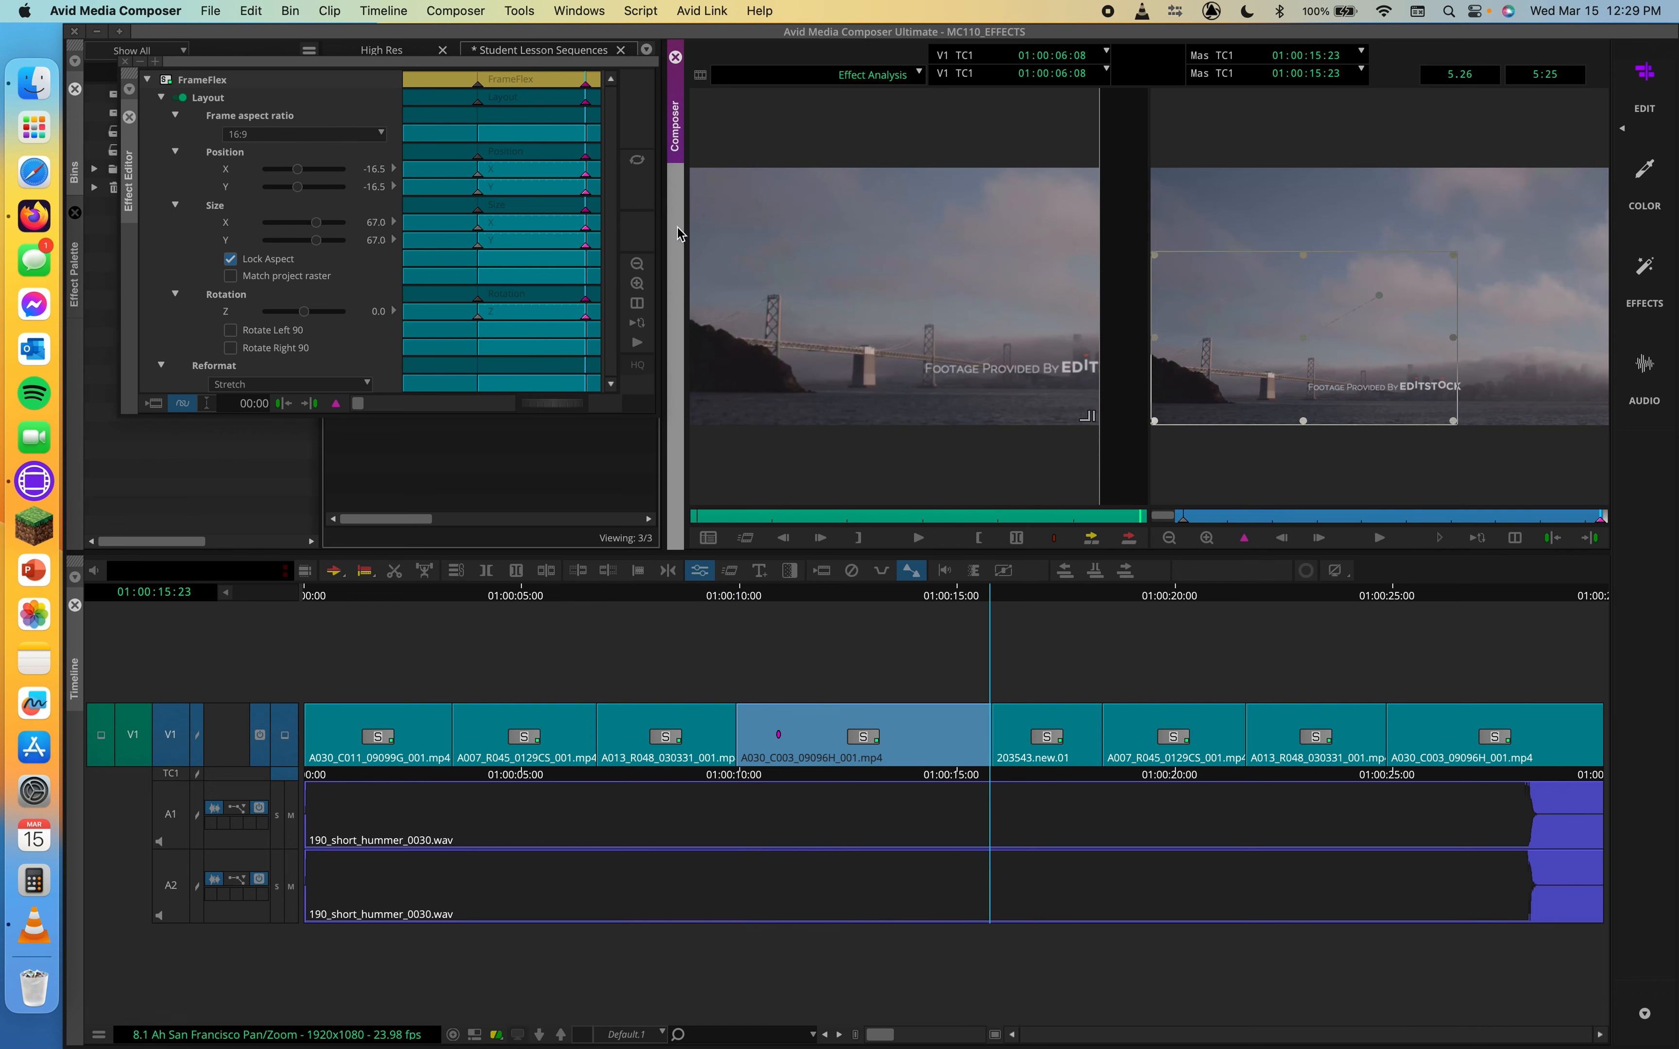
# Check the keyframe interpolation options and replay the clip's pan and zoom from its first frame
pyautogui.rightClick(545, 83)
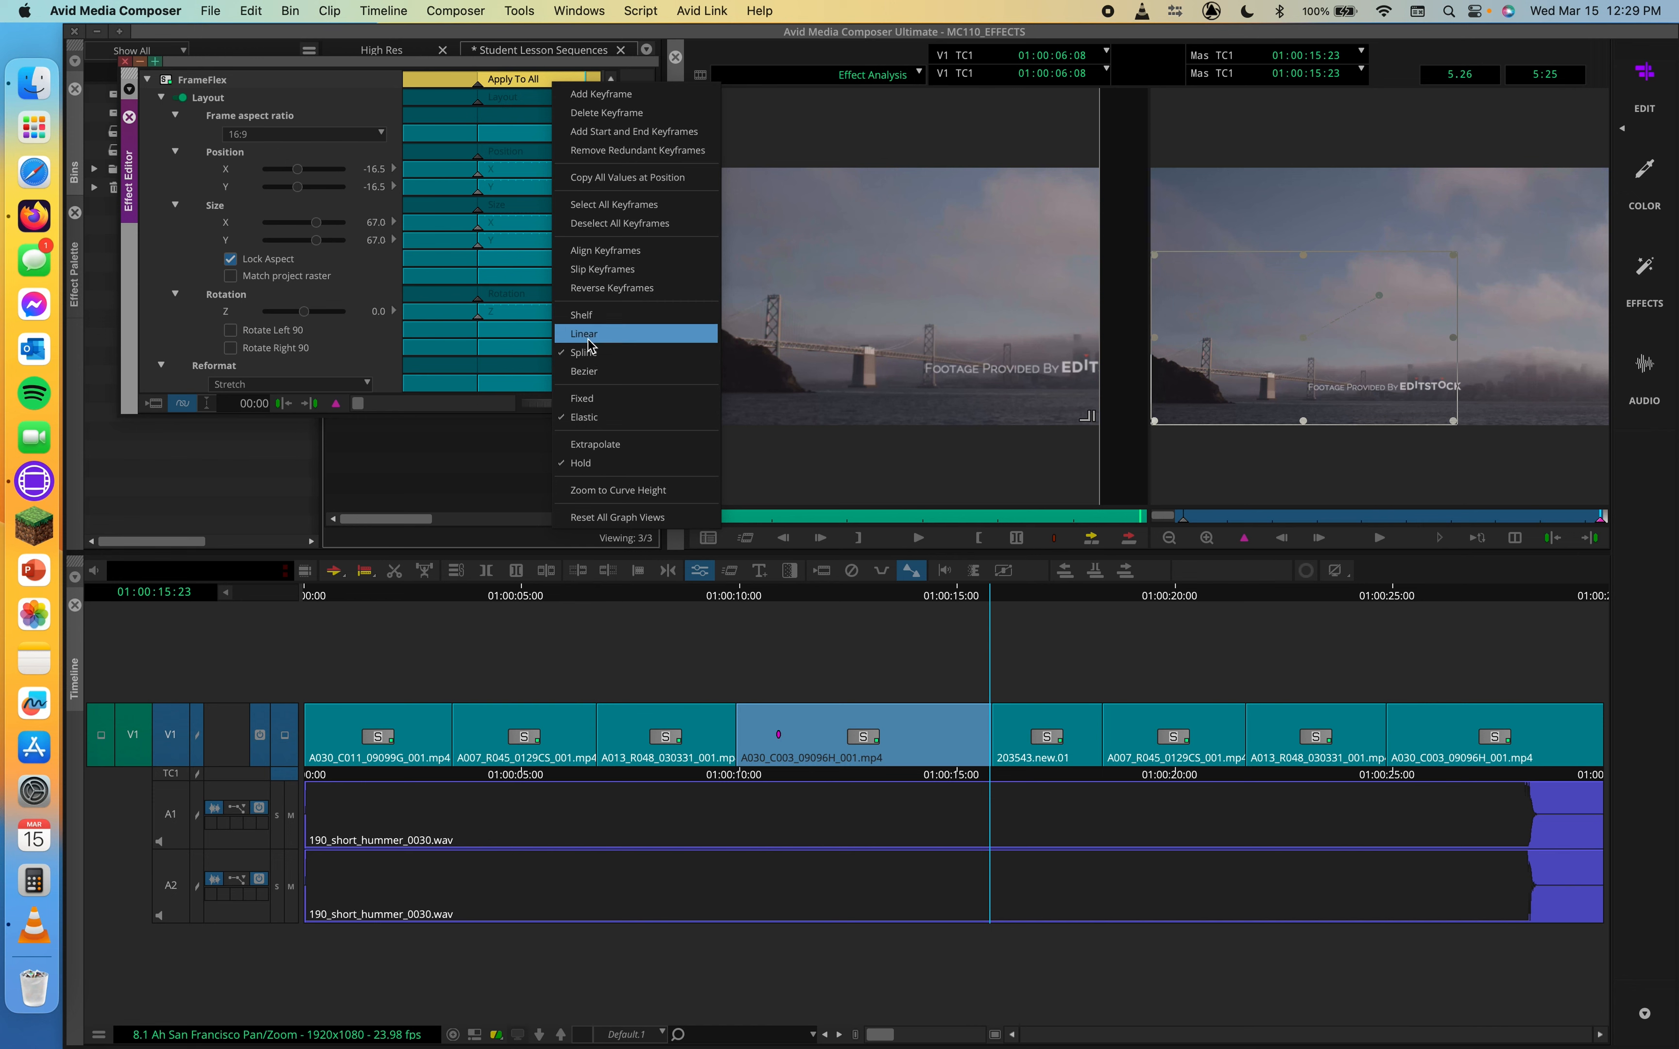
pyautogui.click(877, 293)
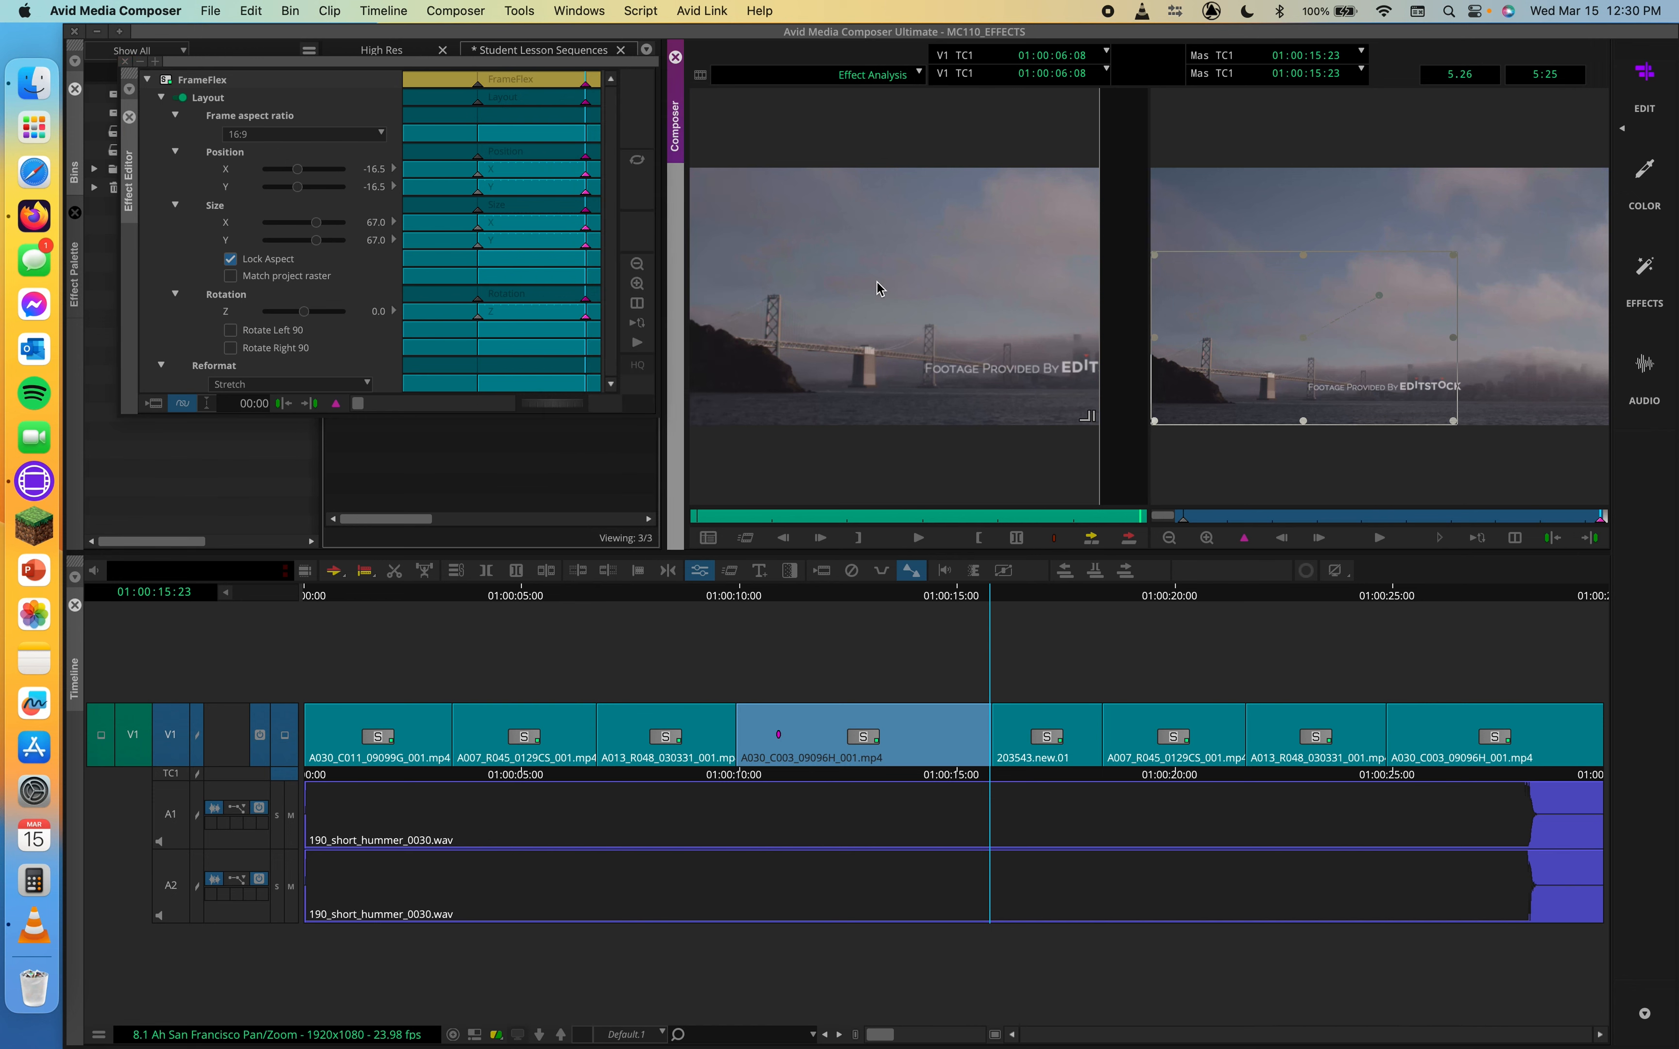
pyautogui.moveTo(940, 514); pyautogui.dragTo(637, 511)
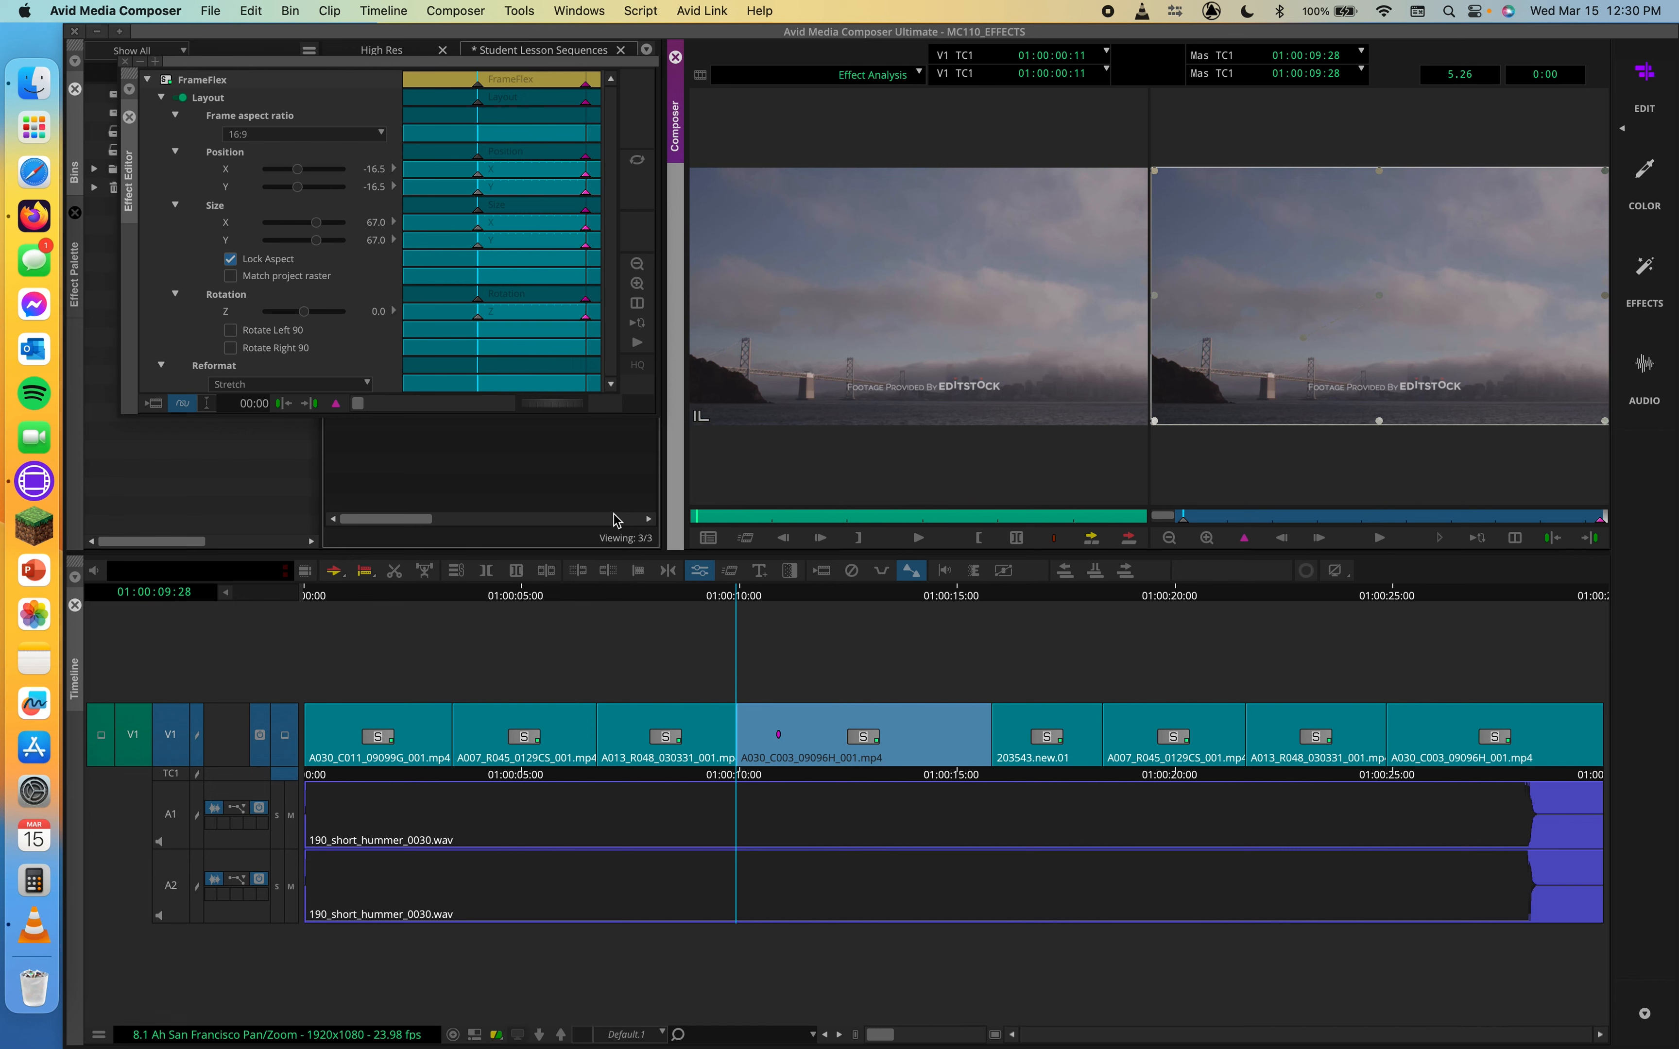
pyautogui.press('space')
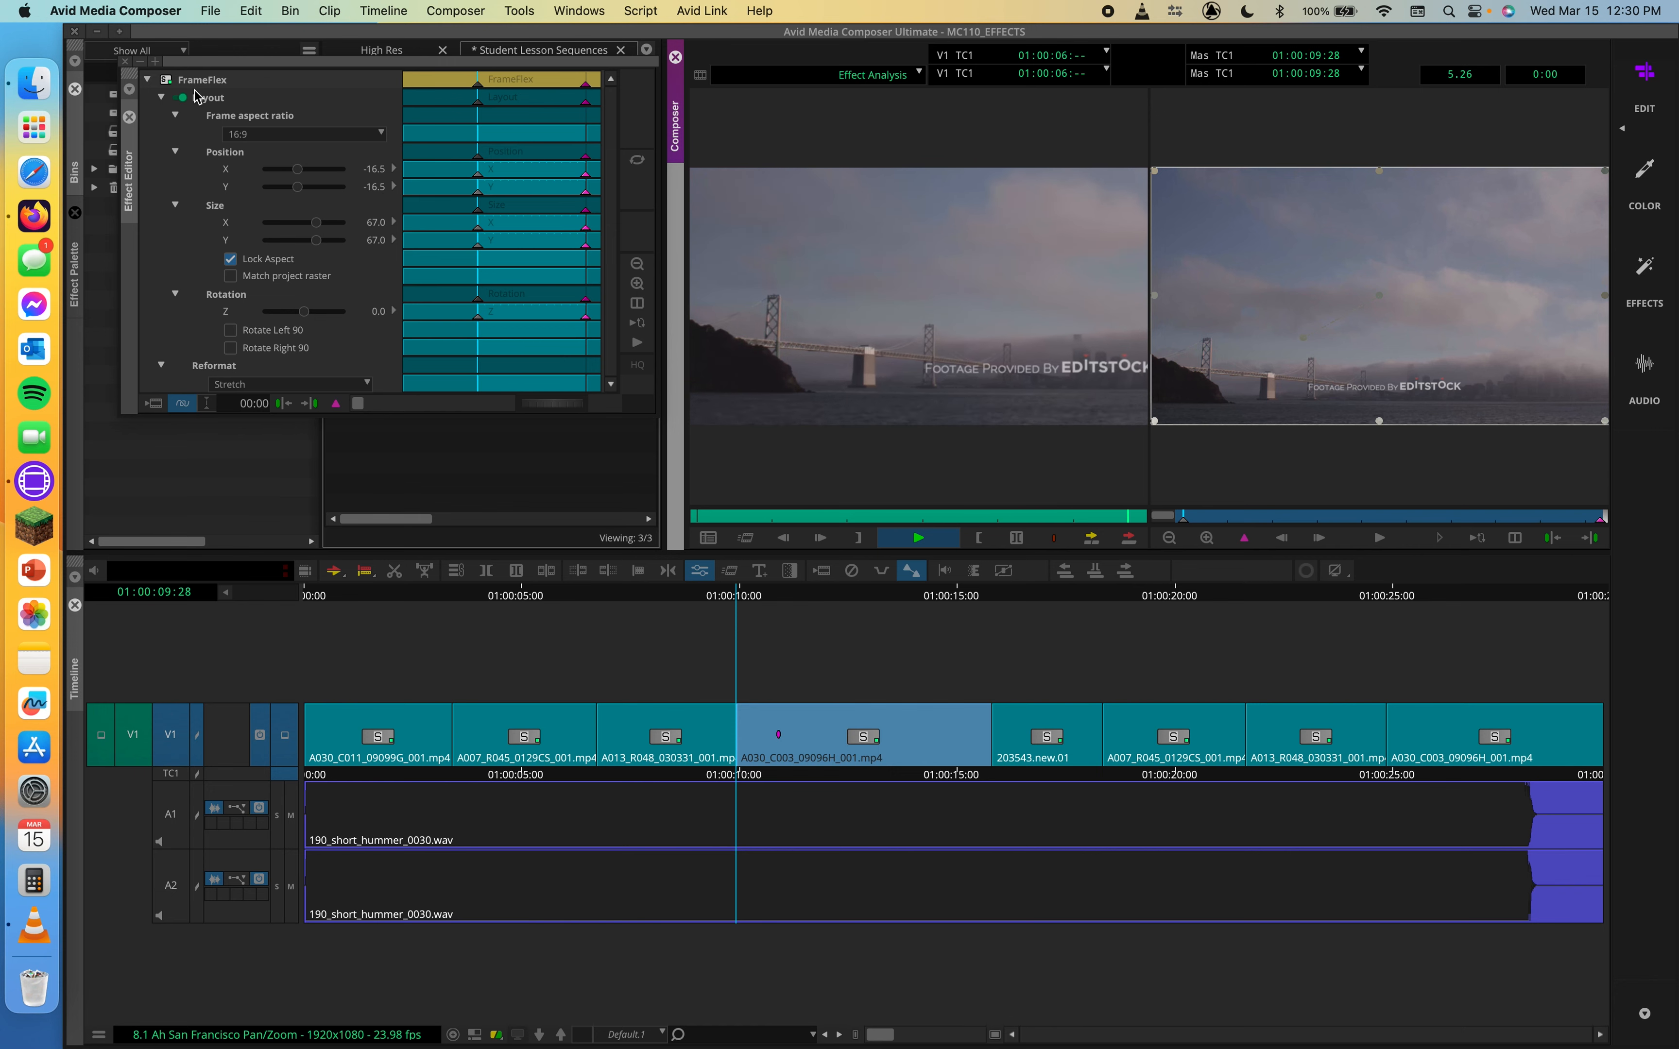
# Exit Effect Mode and play back the sequence from around the bridge clip
pyautogui.click(125, 63)
pyautogui.click(125, 64)
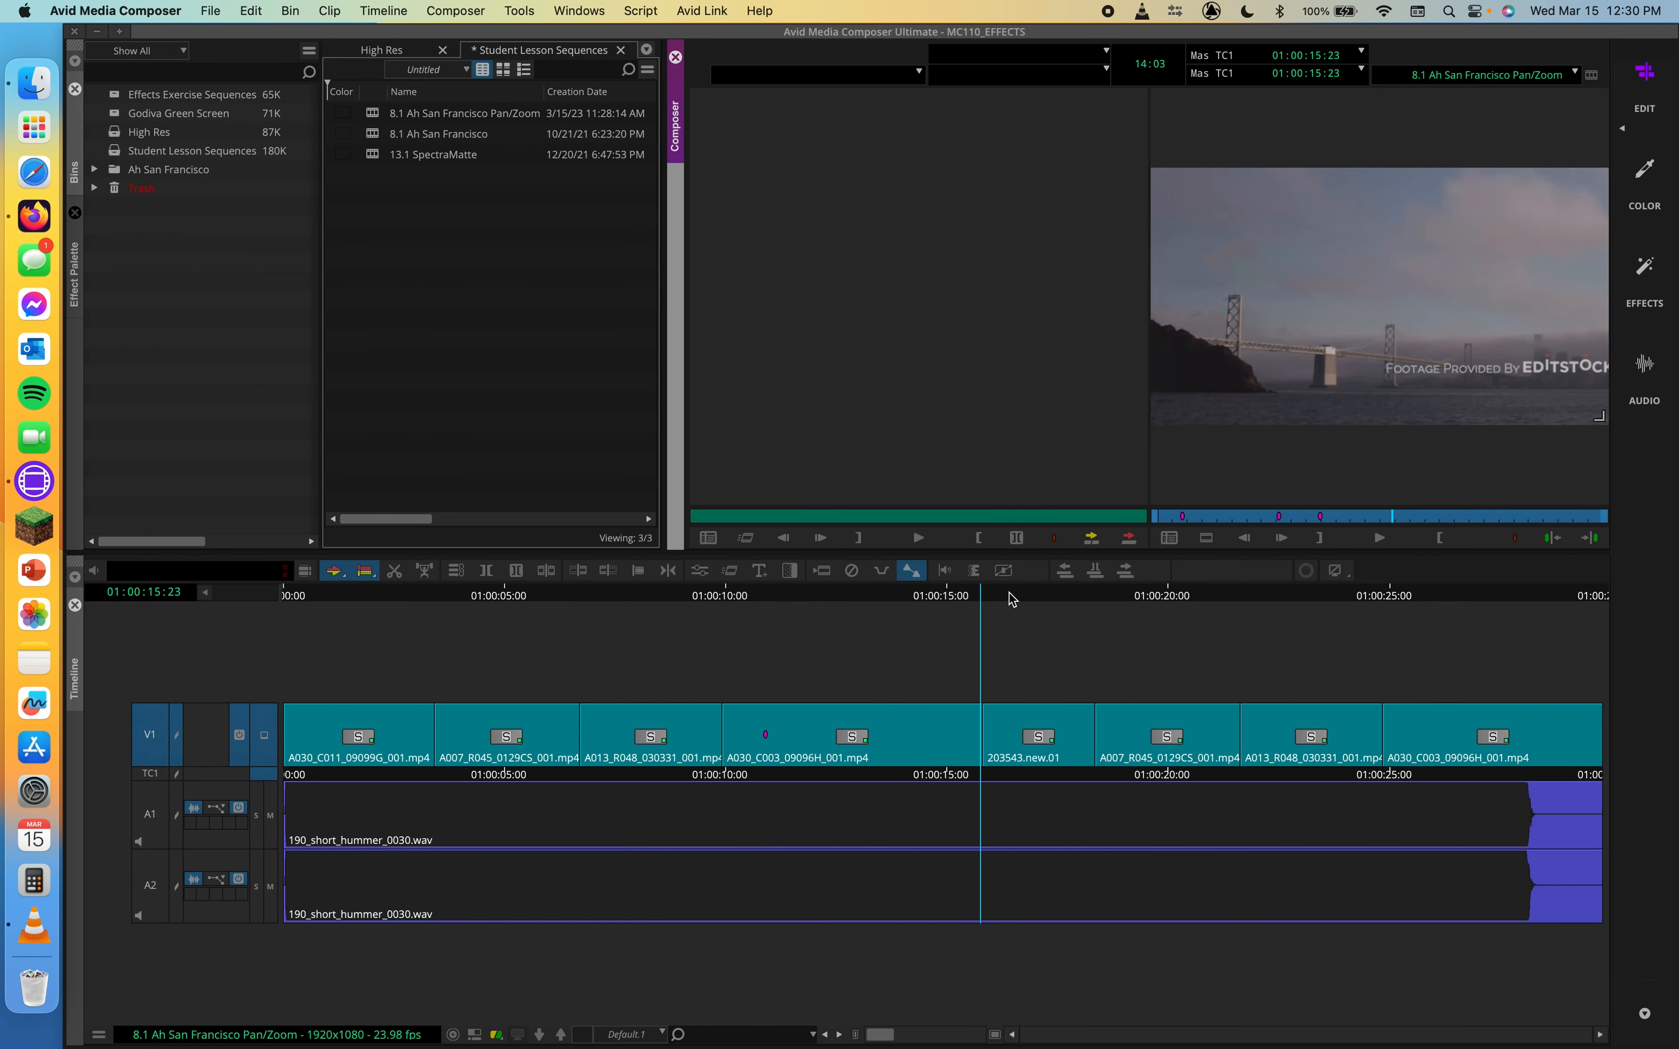
pyautogui.click(999, 608)
pyautogui.click(714, 608)
pyautogui.moveTo(715, 608)
pyautogui.mouseDown()
pyautogui.moveTo(685, 604)
pyautogui.moveTo(732, 597)
pyautogui.mouseUp()
pyautogui.press('space')
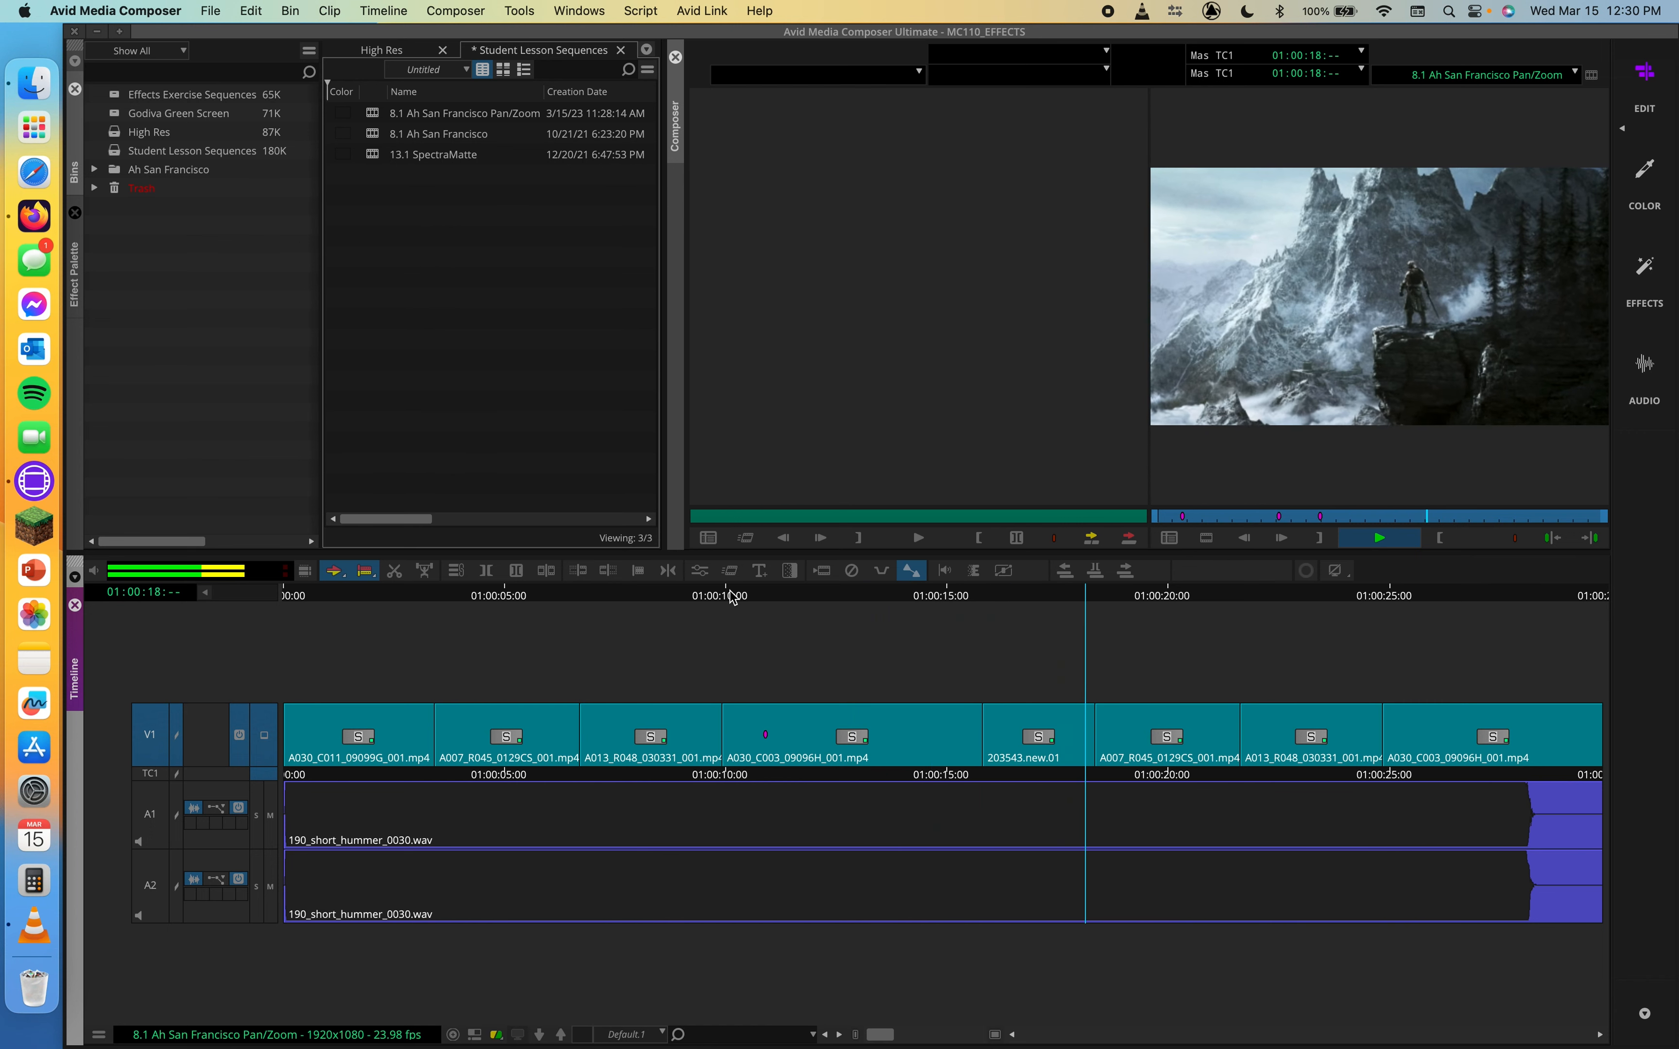
pyautogui.press('space')
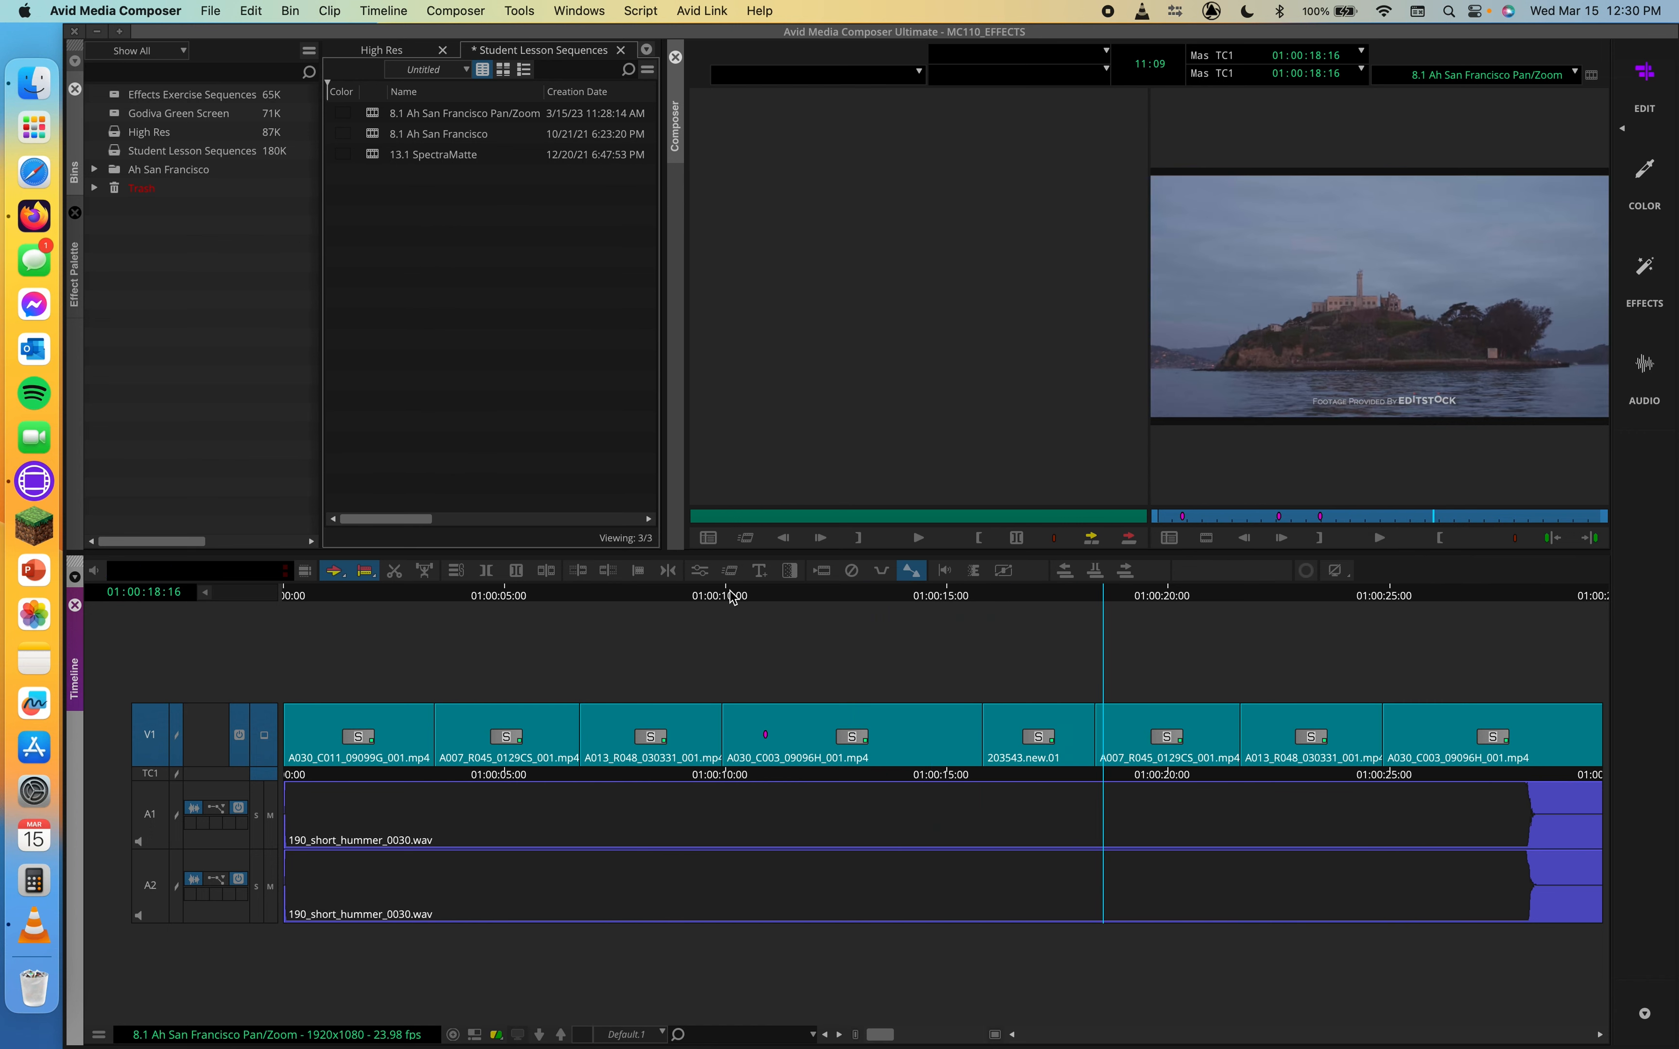